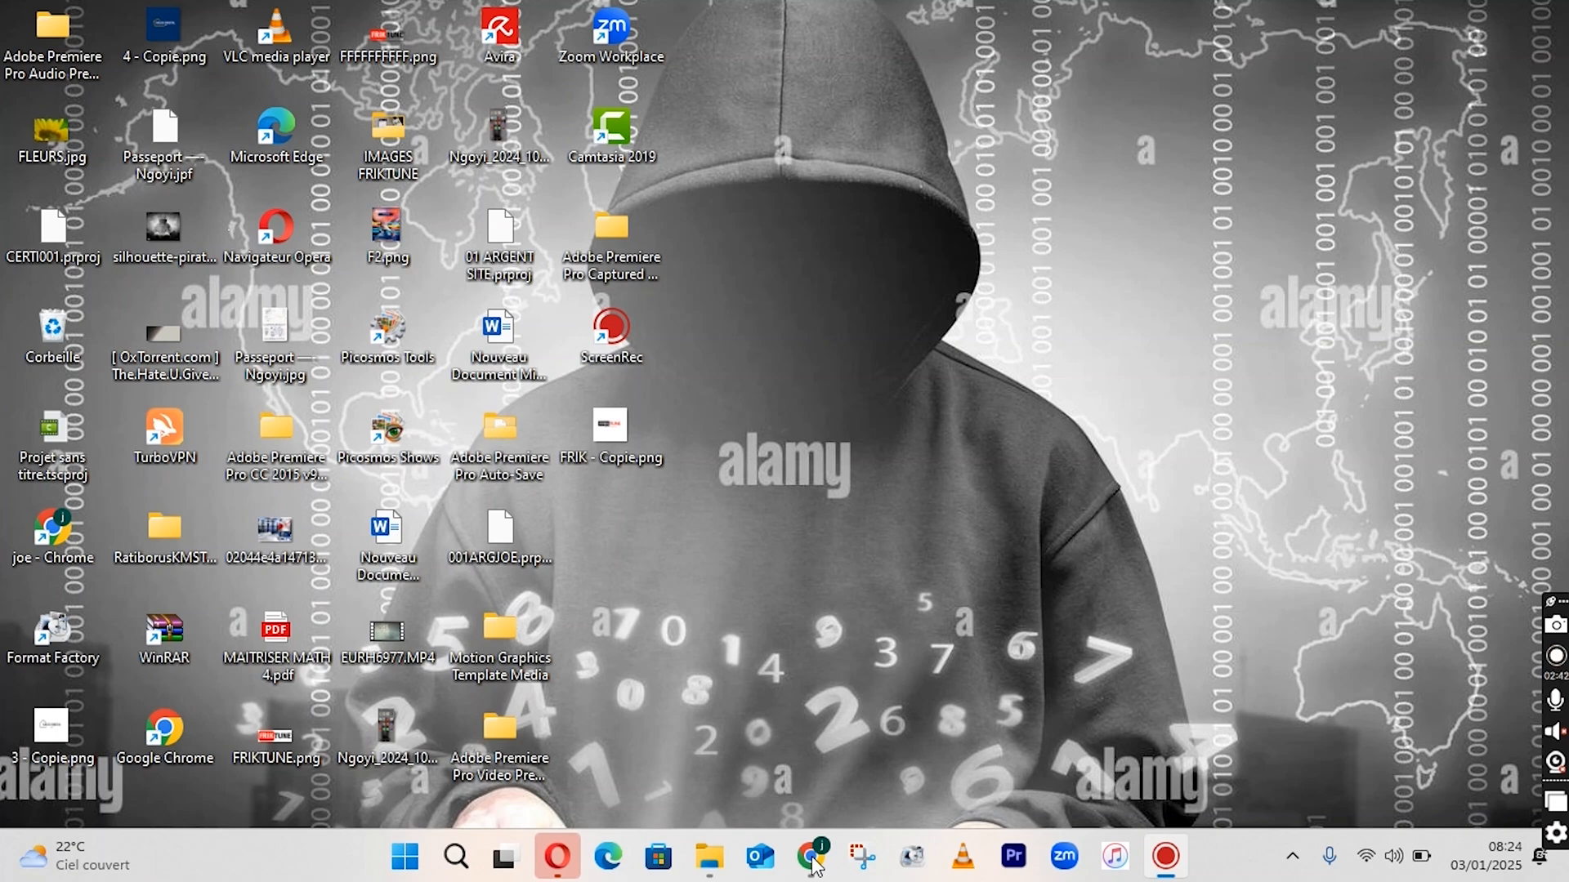
Open Google Chrome from the desktop.
{"action": "left_click", "coordinate": [812, 858]}
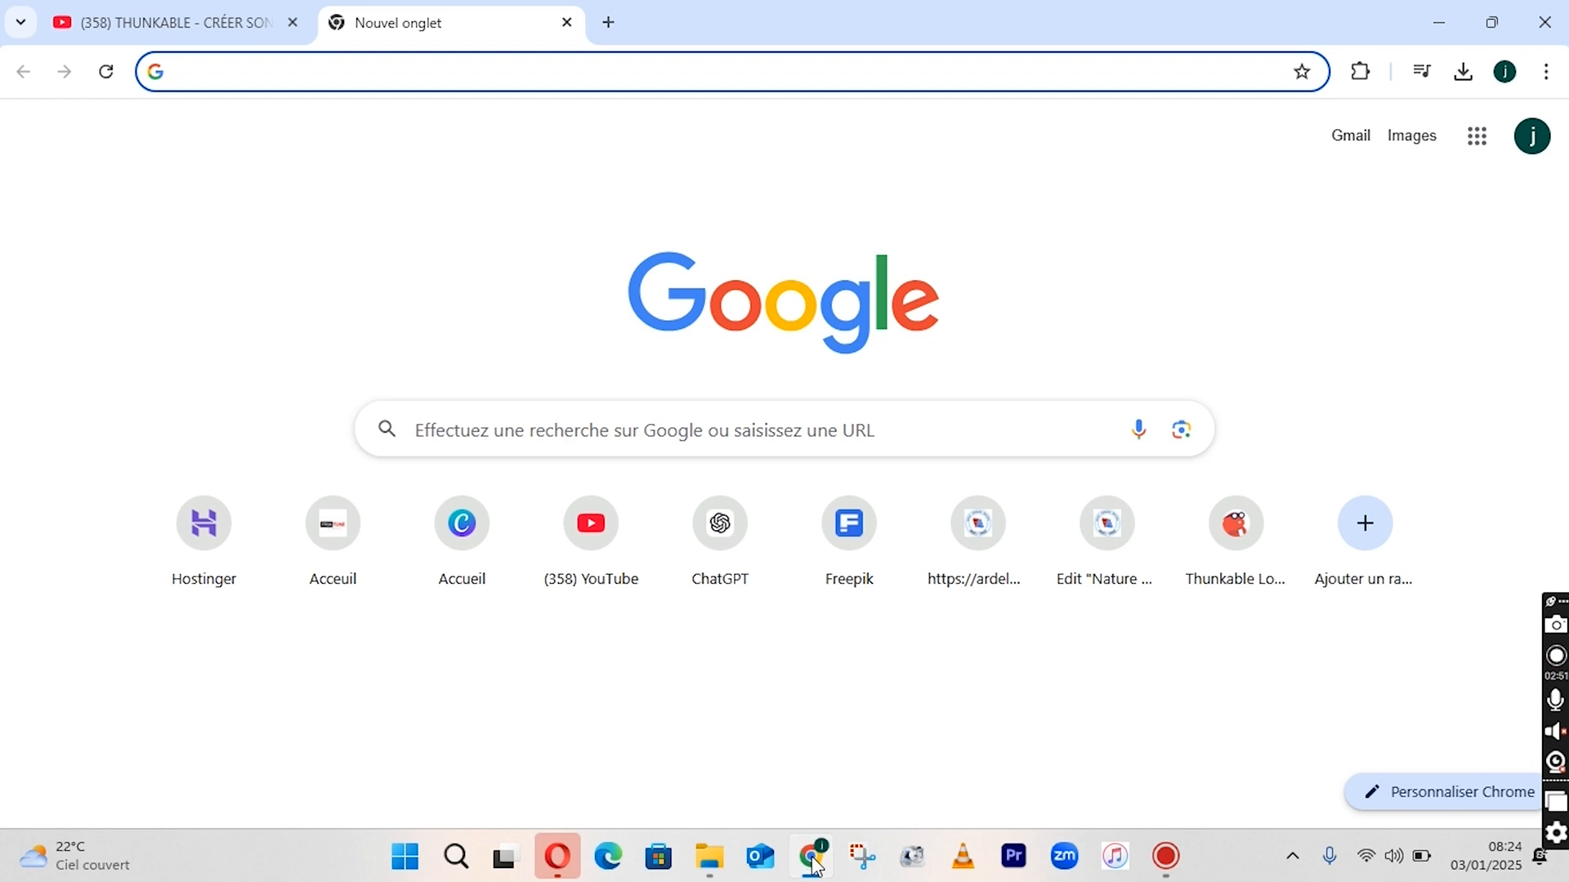
{"action": "left_click", "coordinate": [812, 858]}
{"action": "left_click", "coordinate": [812, 858]}
{"action": "mouse_move", "coordinate": [815, 859]}
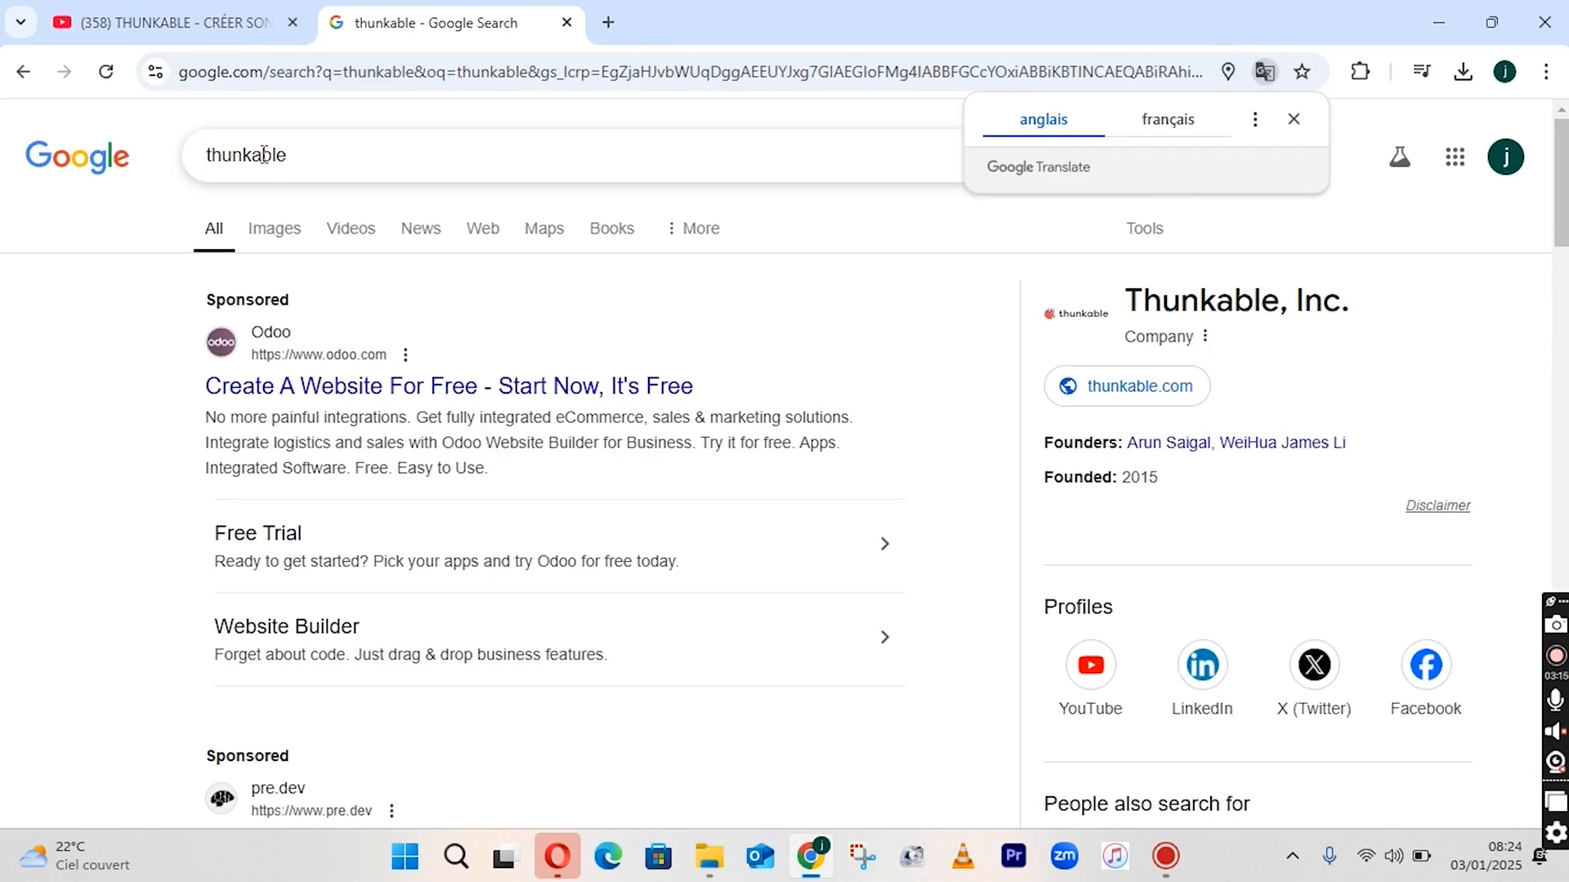
Search Google for x.thunkable.com in place of the existing query and open the Thunkable site from the results.
{"action": "left_click", "coordinate": [256, 155]}
{"action": "double_click", "coordinate": [256, 155]}
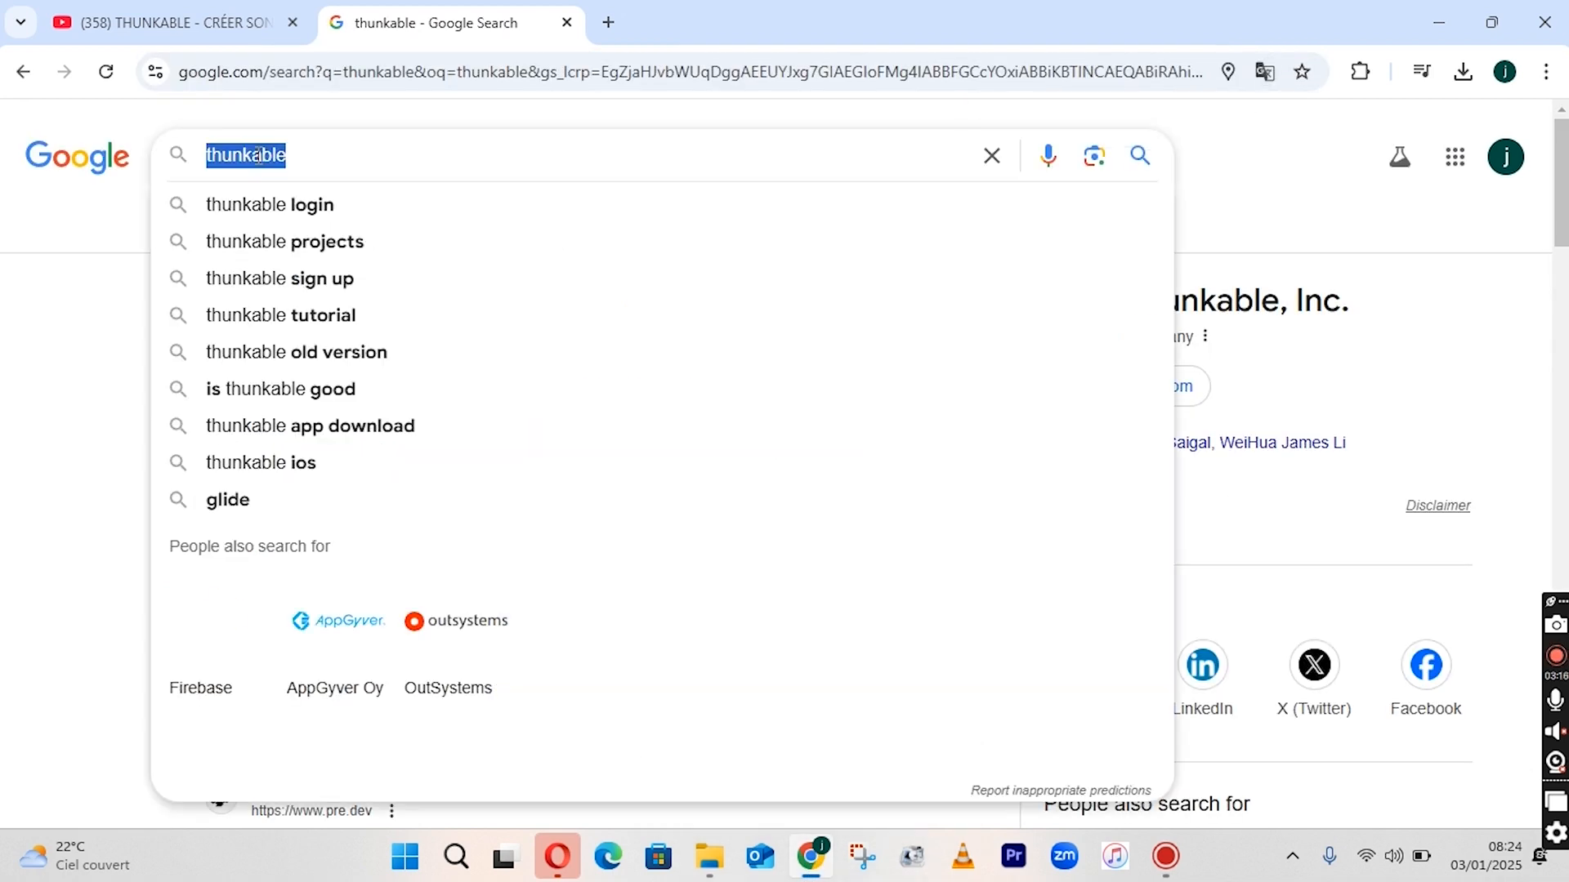
{"action": "key", "text": "BackSpace"}
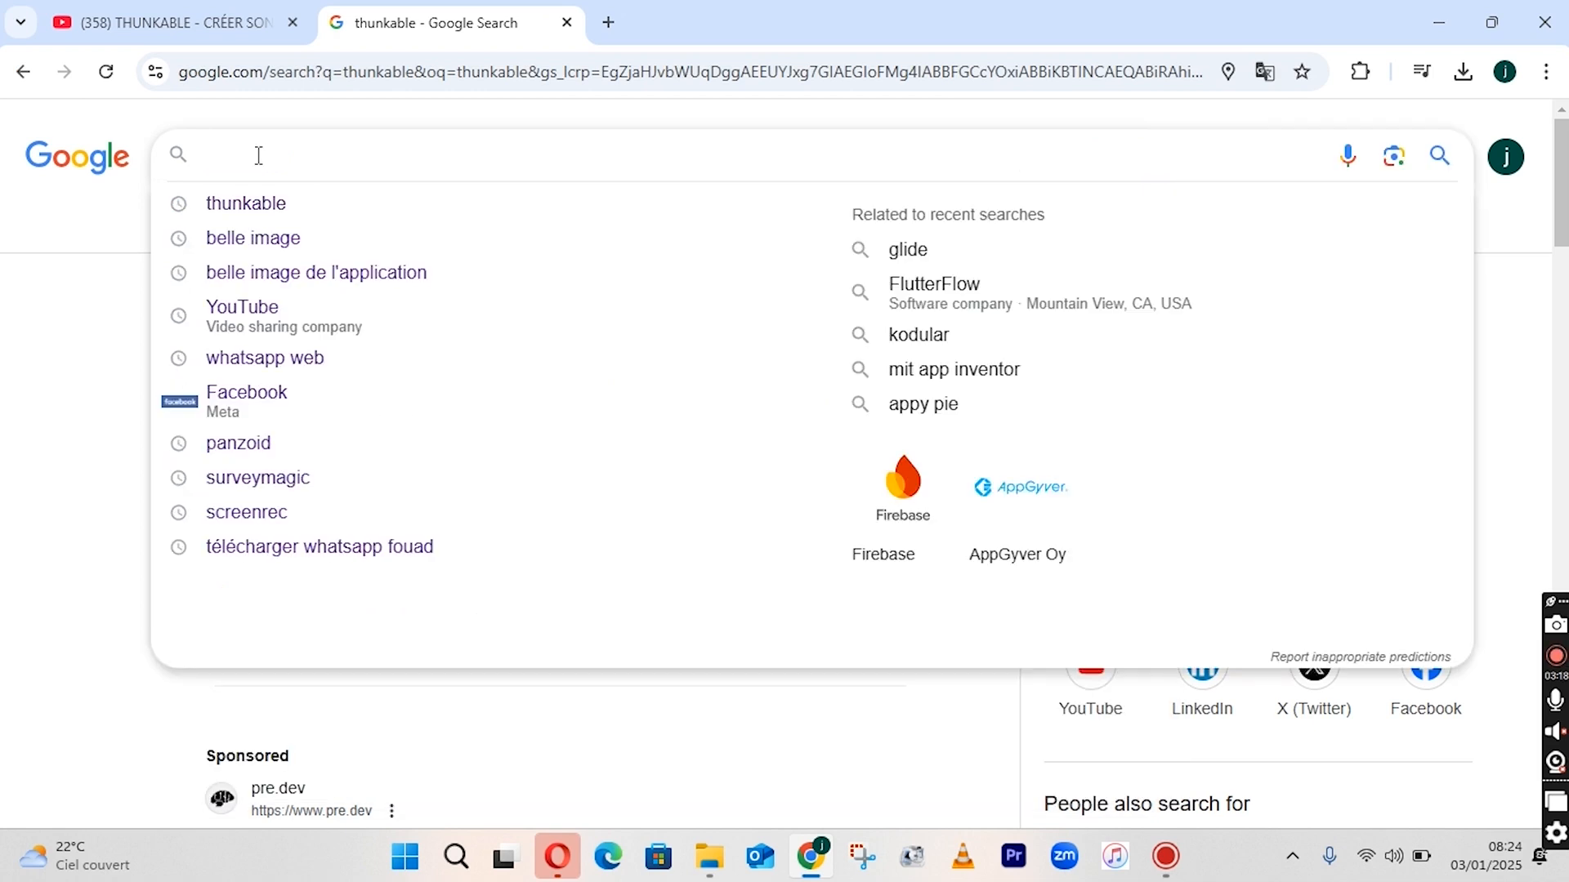
{"action": "type", "text": "x"}
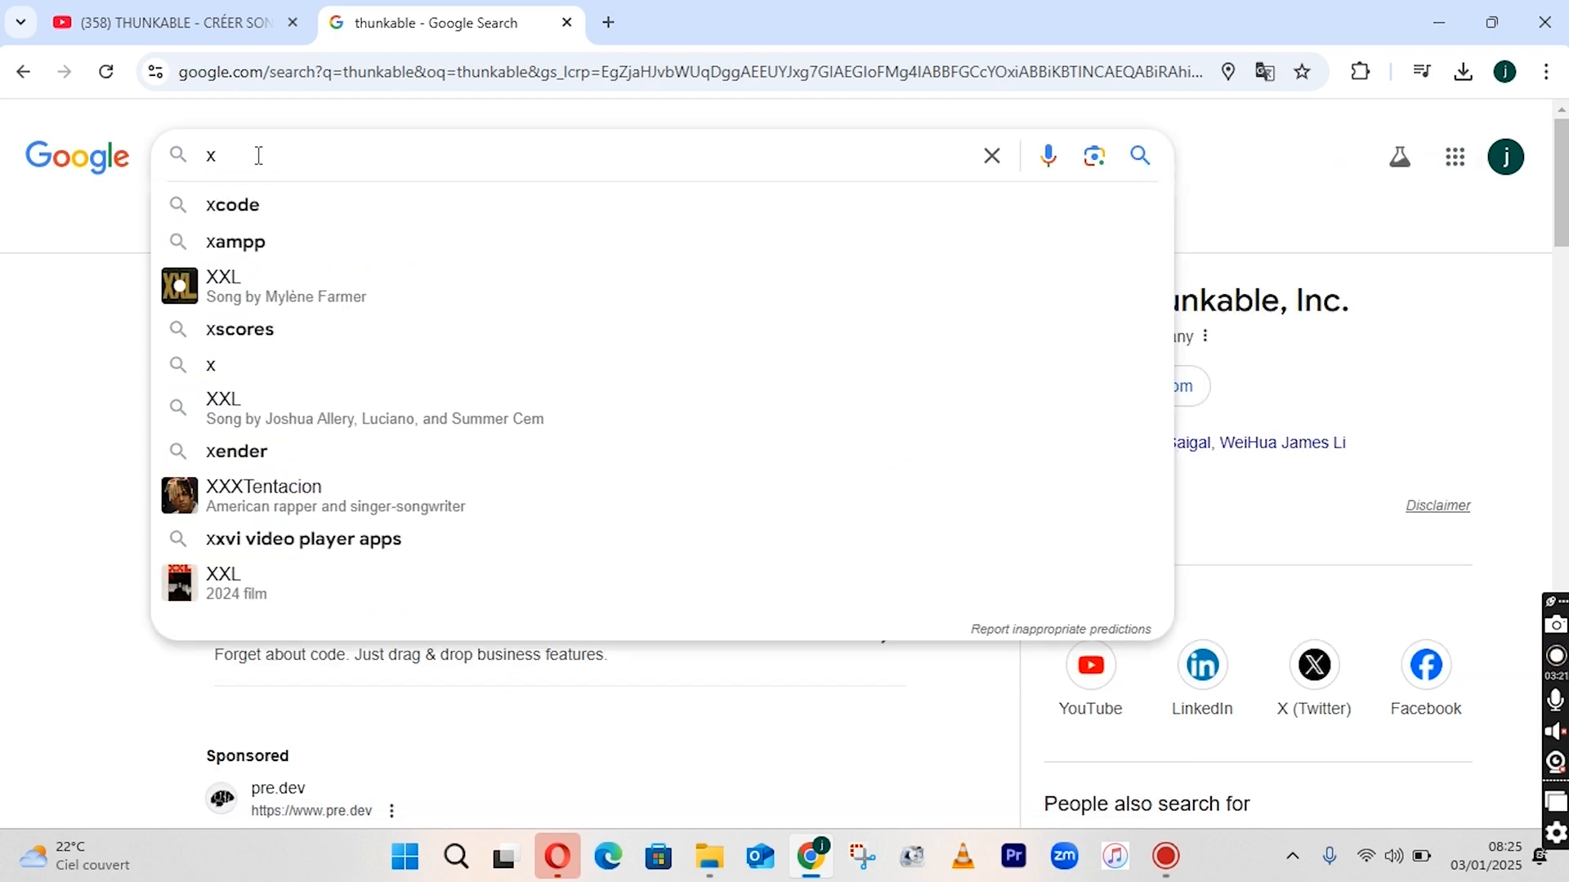
{"action": "type", "text": ".thun"}
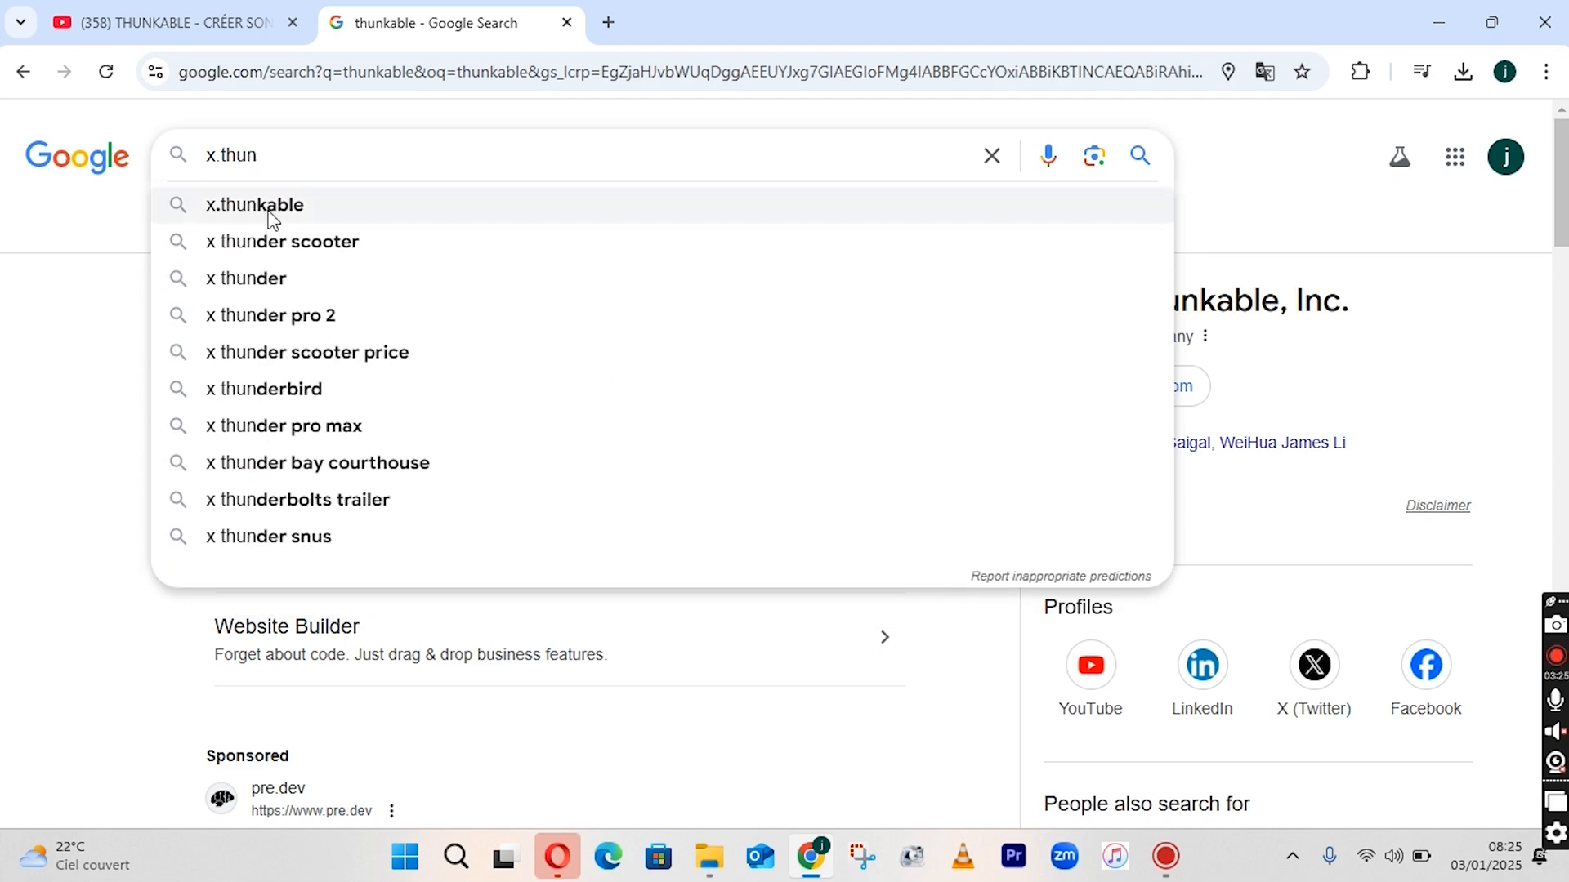
{"action": "type", "text": "ka"}
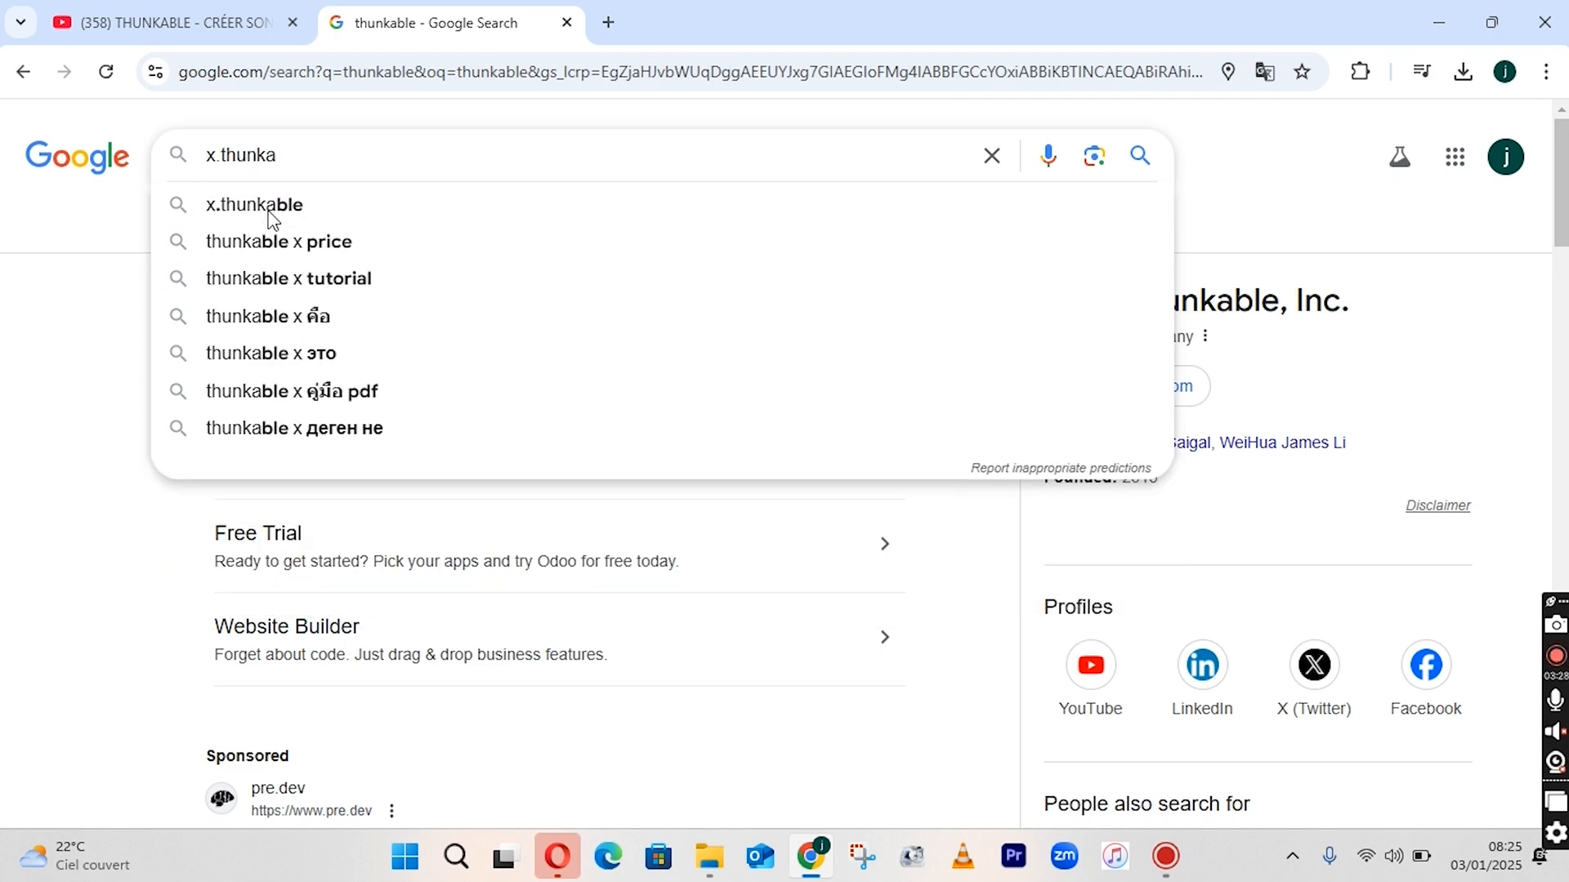
{"action": "type", "text": "ble"}
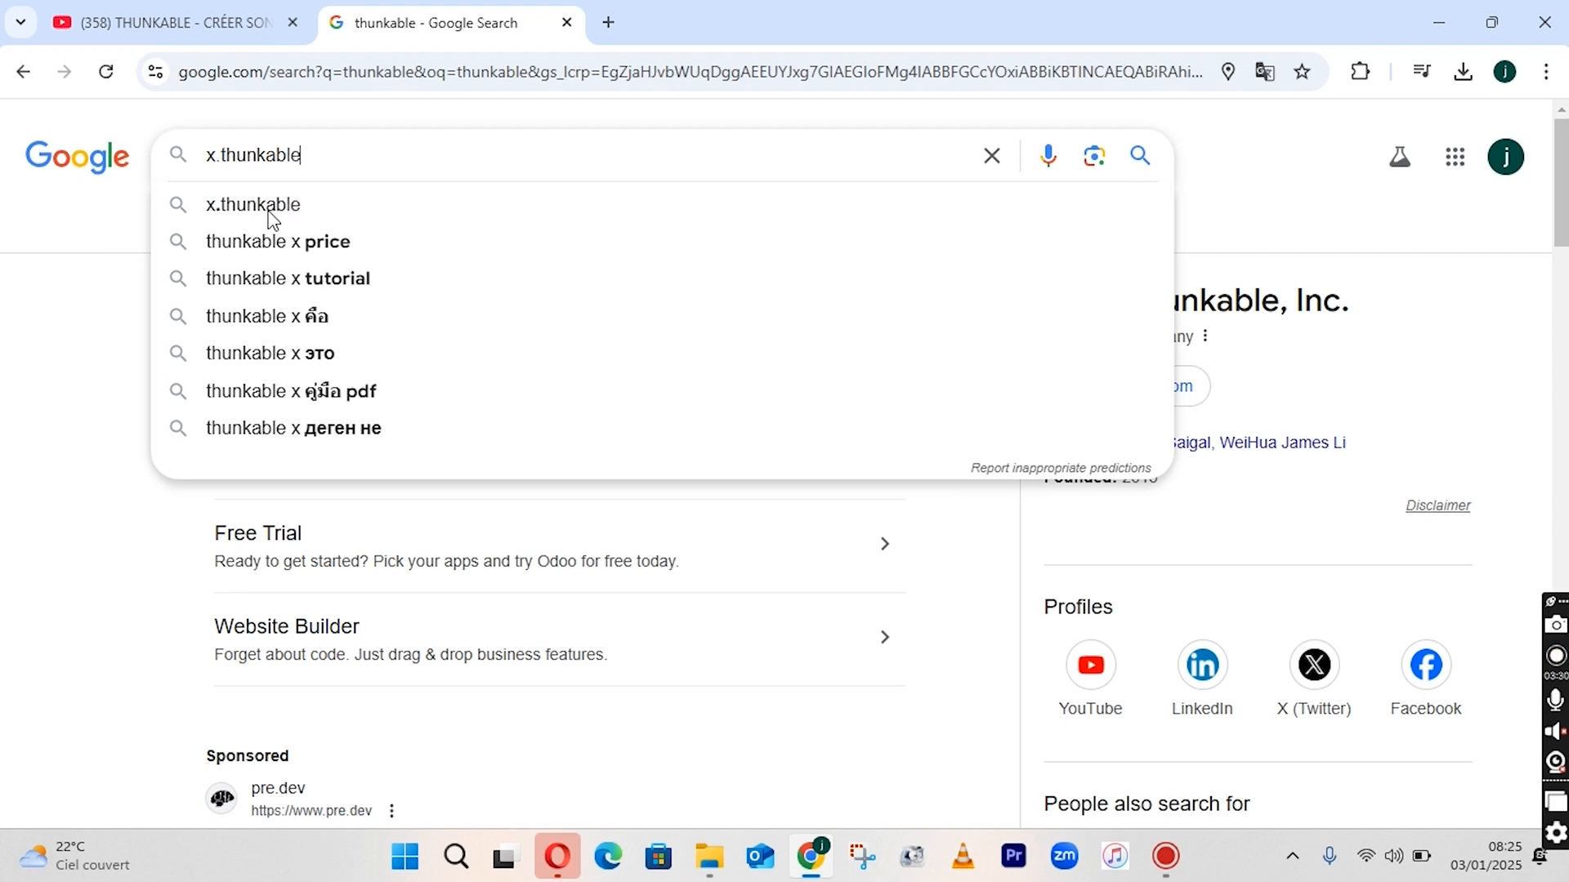
{"action": "type", "text": ".com"}
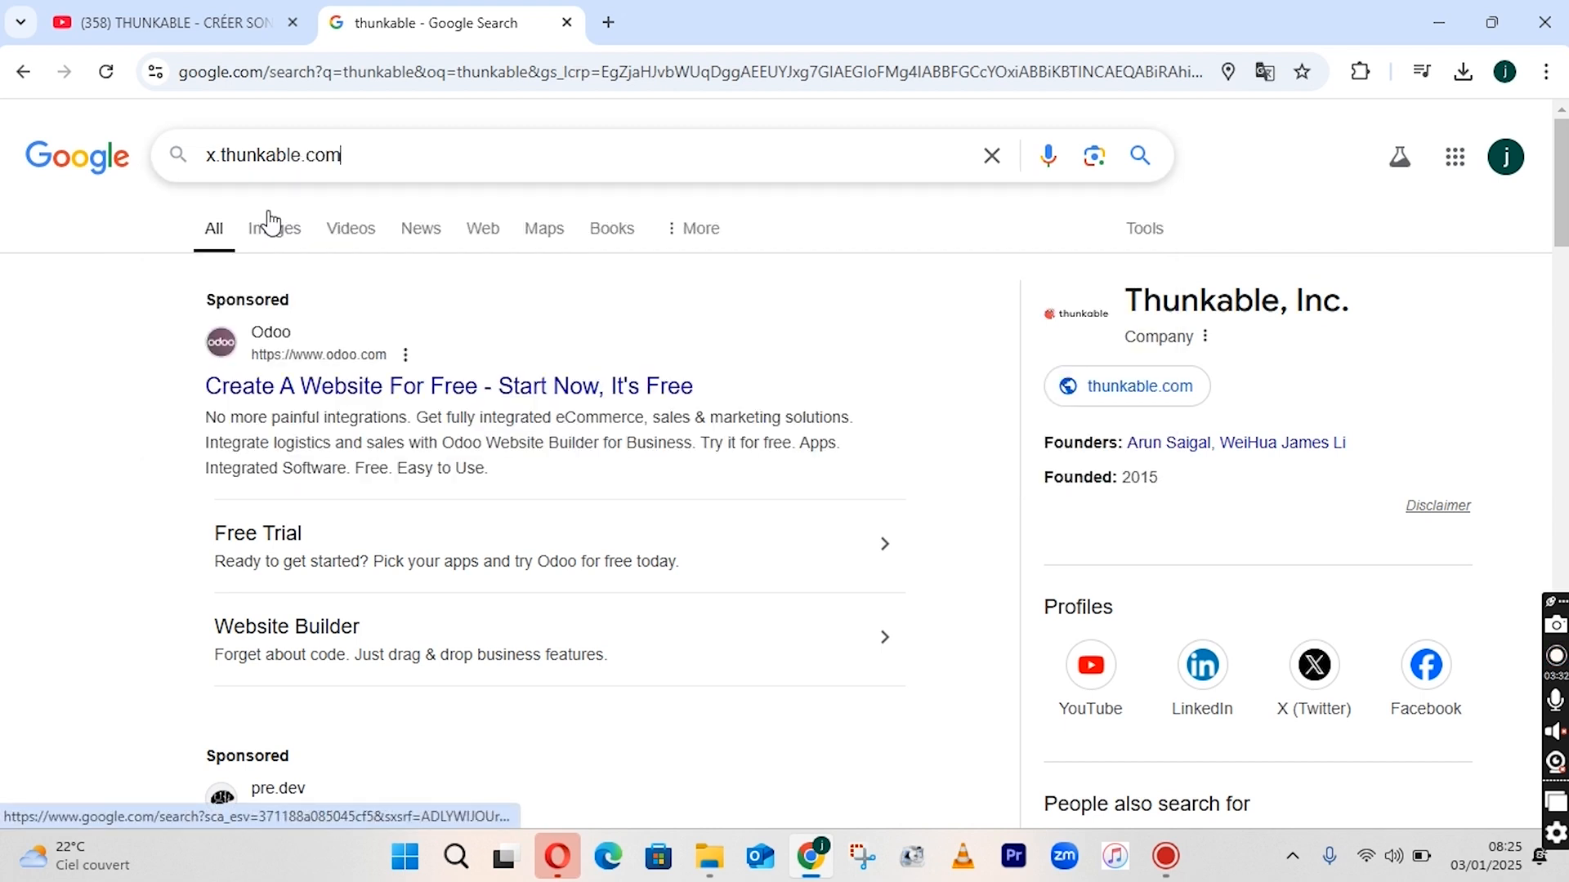
{"action": "key", "text": "Return"}
{"action": "scroll", "coordinate": [286, 238], "scroll_direction": "down", "scroll_amount": 5}
{"action": "left_click", "coordinate": [314, 265]}
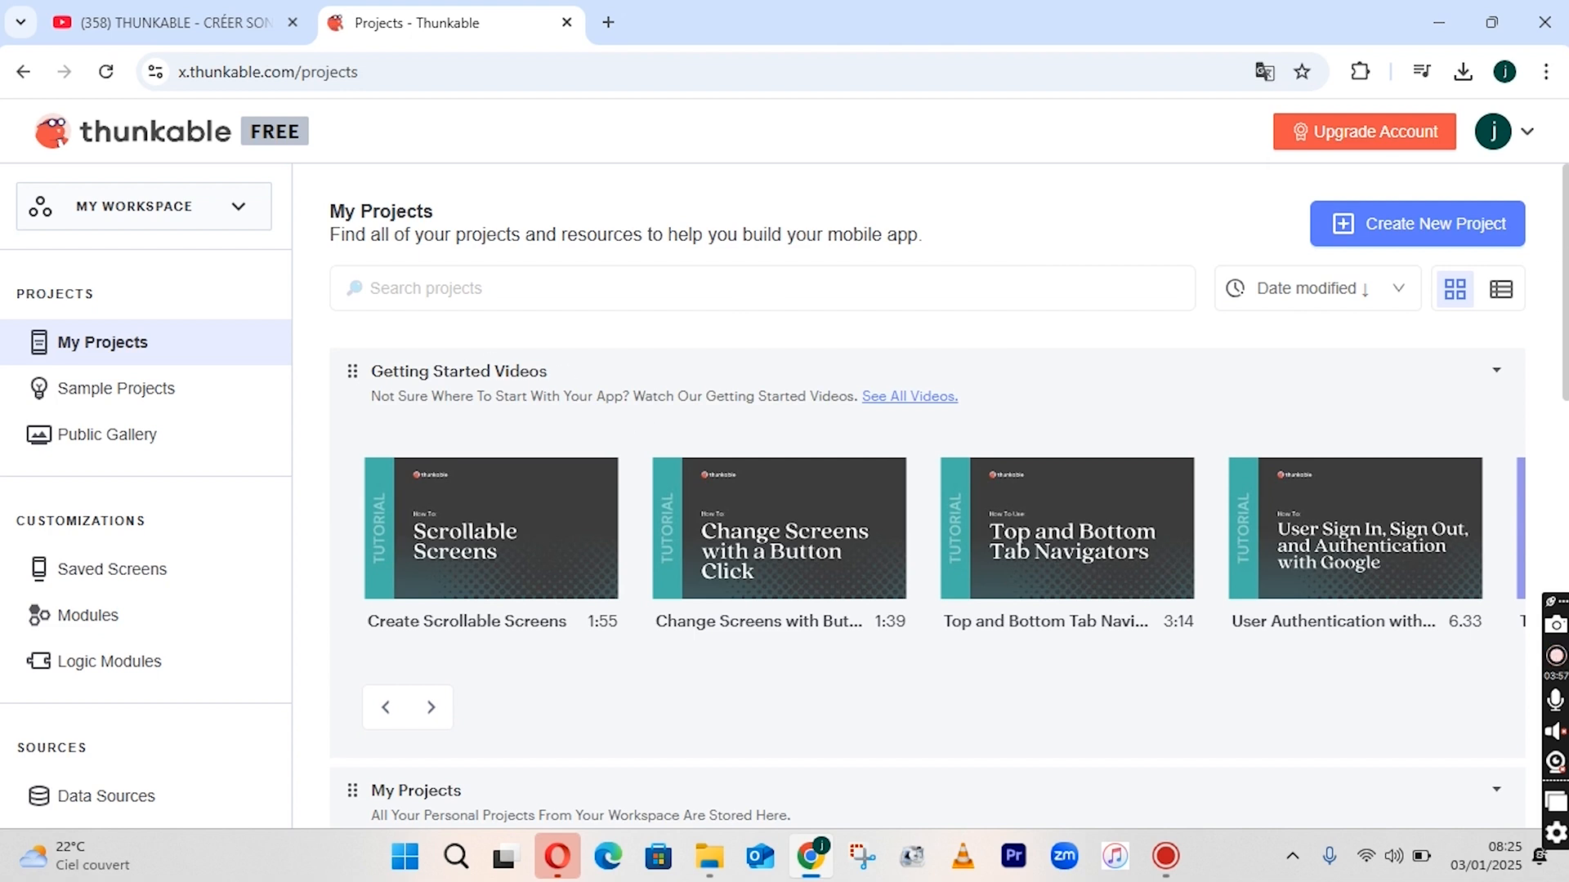
Sign out of the Thunkable account and return from the login page to the public website.
{"action": "mouse_move", "coordinate": [1566, 247]}
{"action": "left_mouse_down"}
{"action": "mouse_move", "coordinate": [1566, 267]}
{"action": "mouse_move", "coordinate": [1567, 248]}
{"action": "left_mouse_up"}
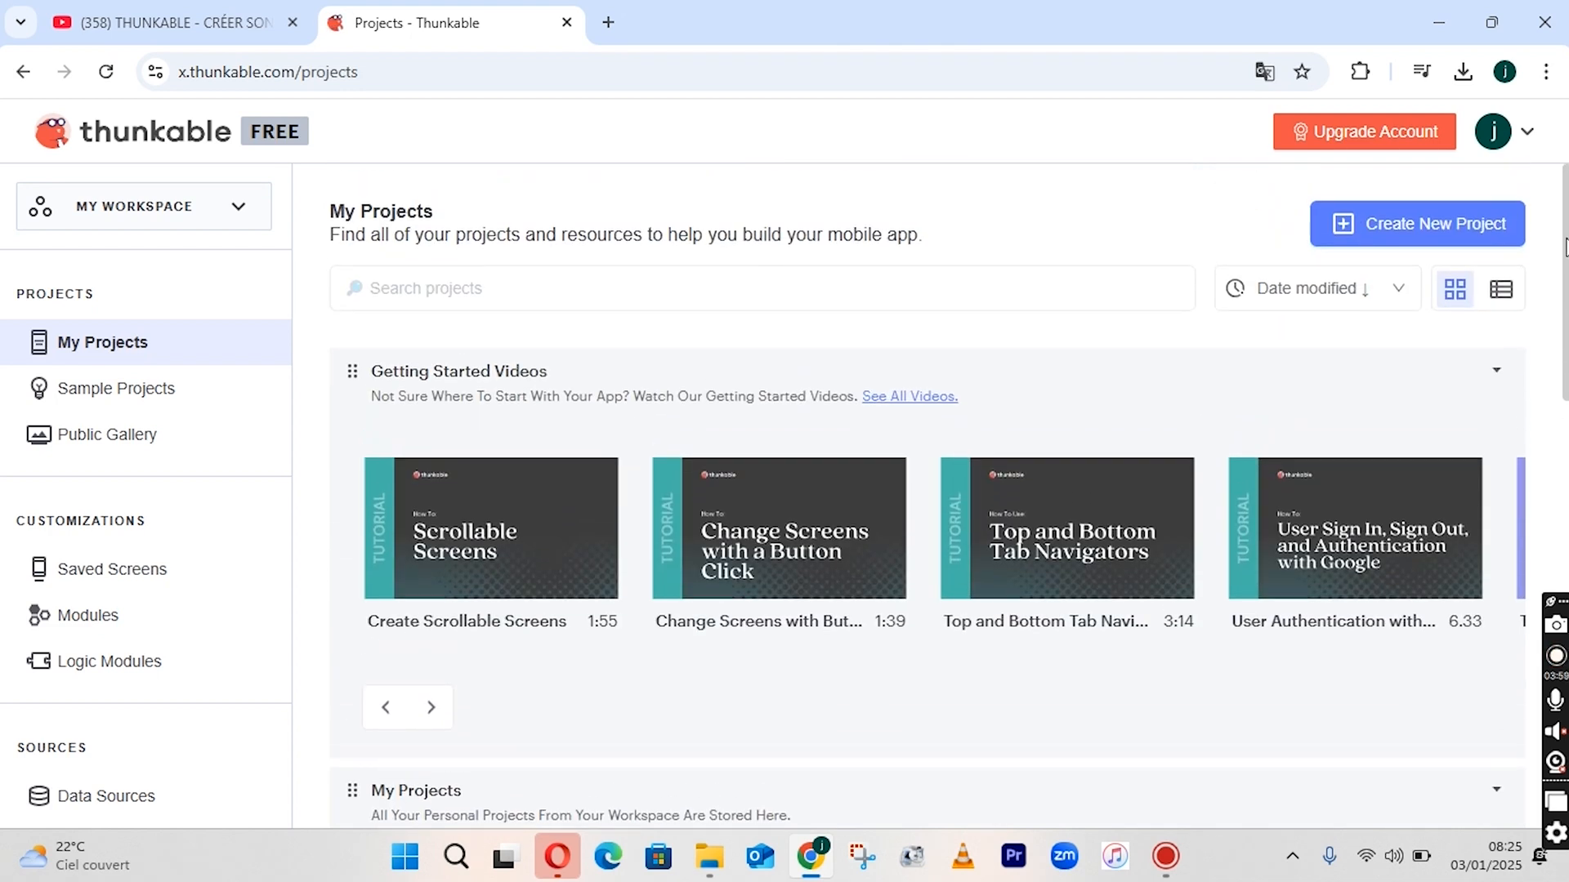
{"action": "left_click", "coordinate": [1520, 131]}
{"action": "left_click", "coordinate": [1460, 317]}
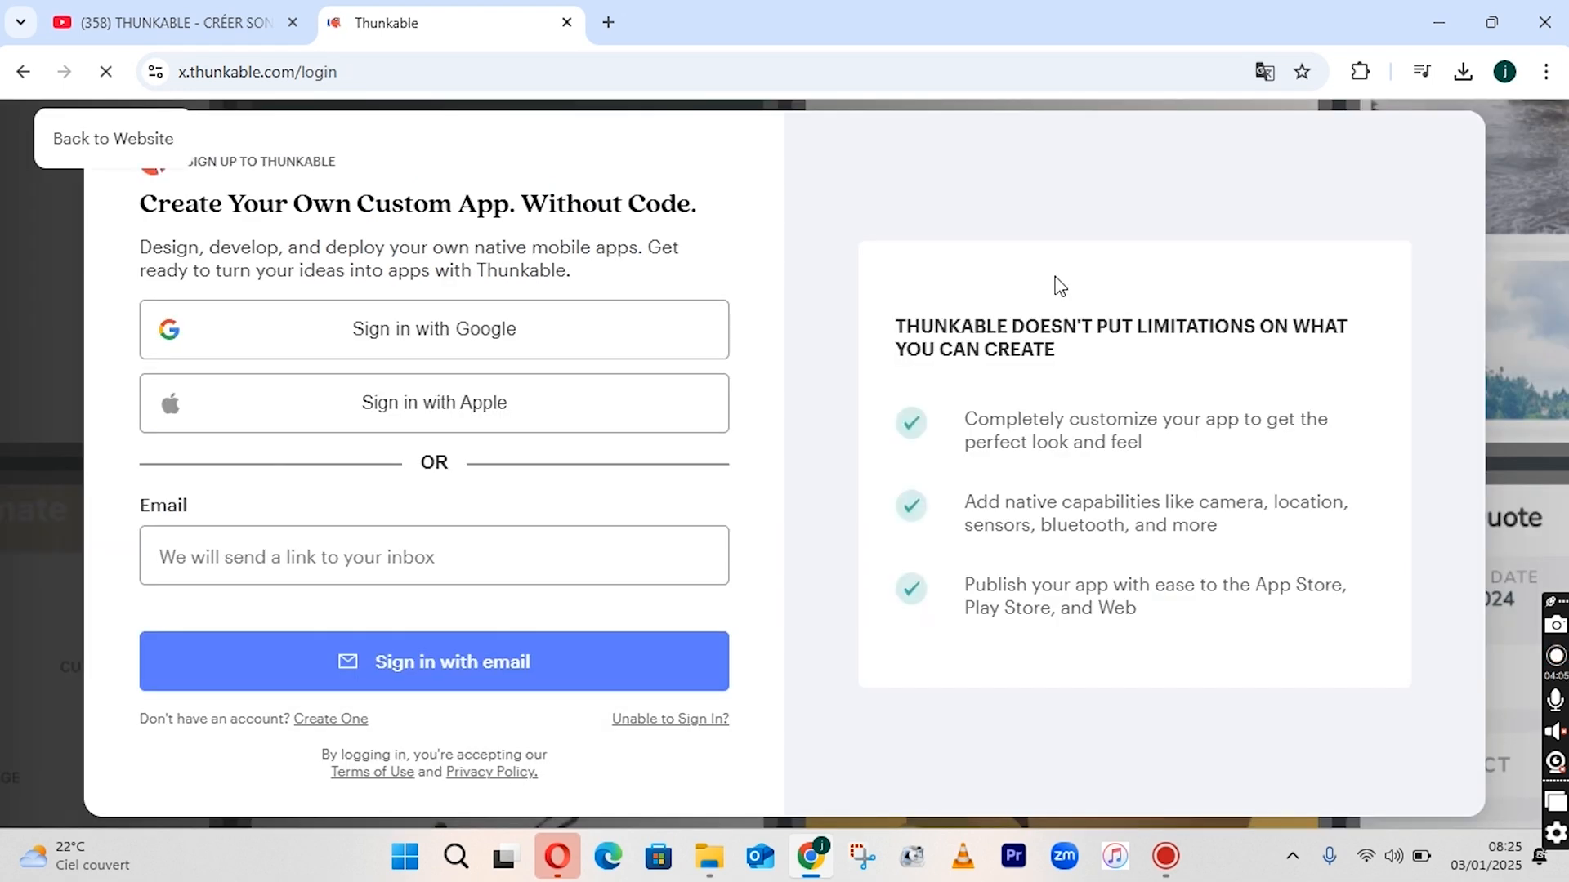
{"action": "left_click", "coordinate": [88, 137]}
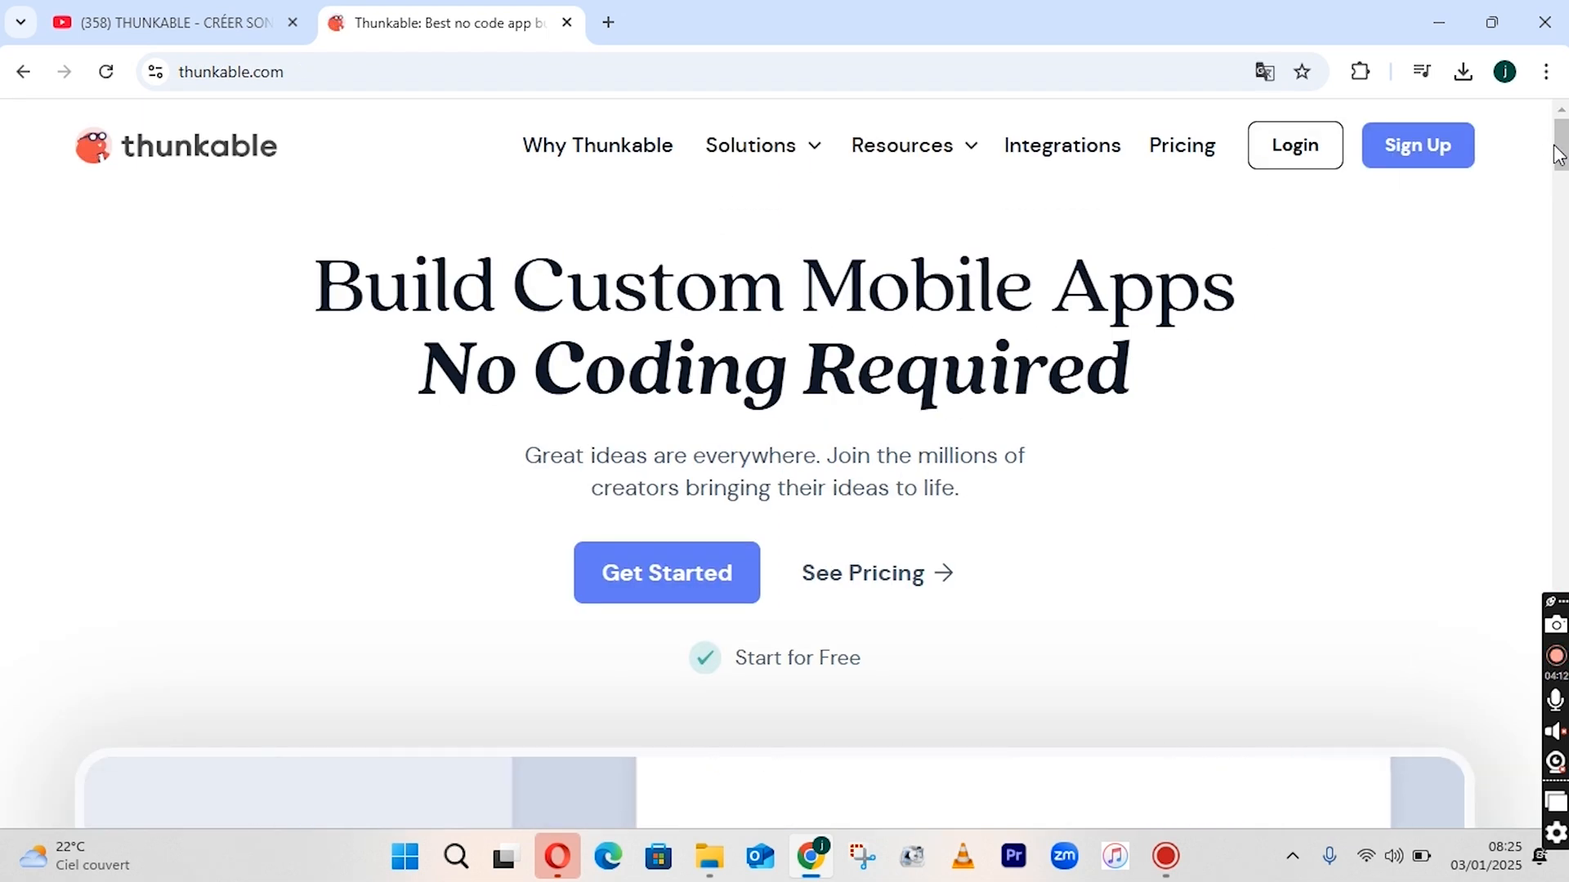
Look through the Thunkable homepage from start to end and open its pricing page.
{"action": "left_click_drag", "start_coordinate": [1563, 157], "coordinate": [1565, 199]}
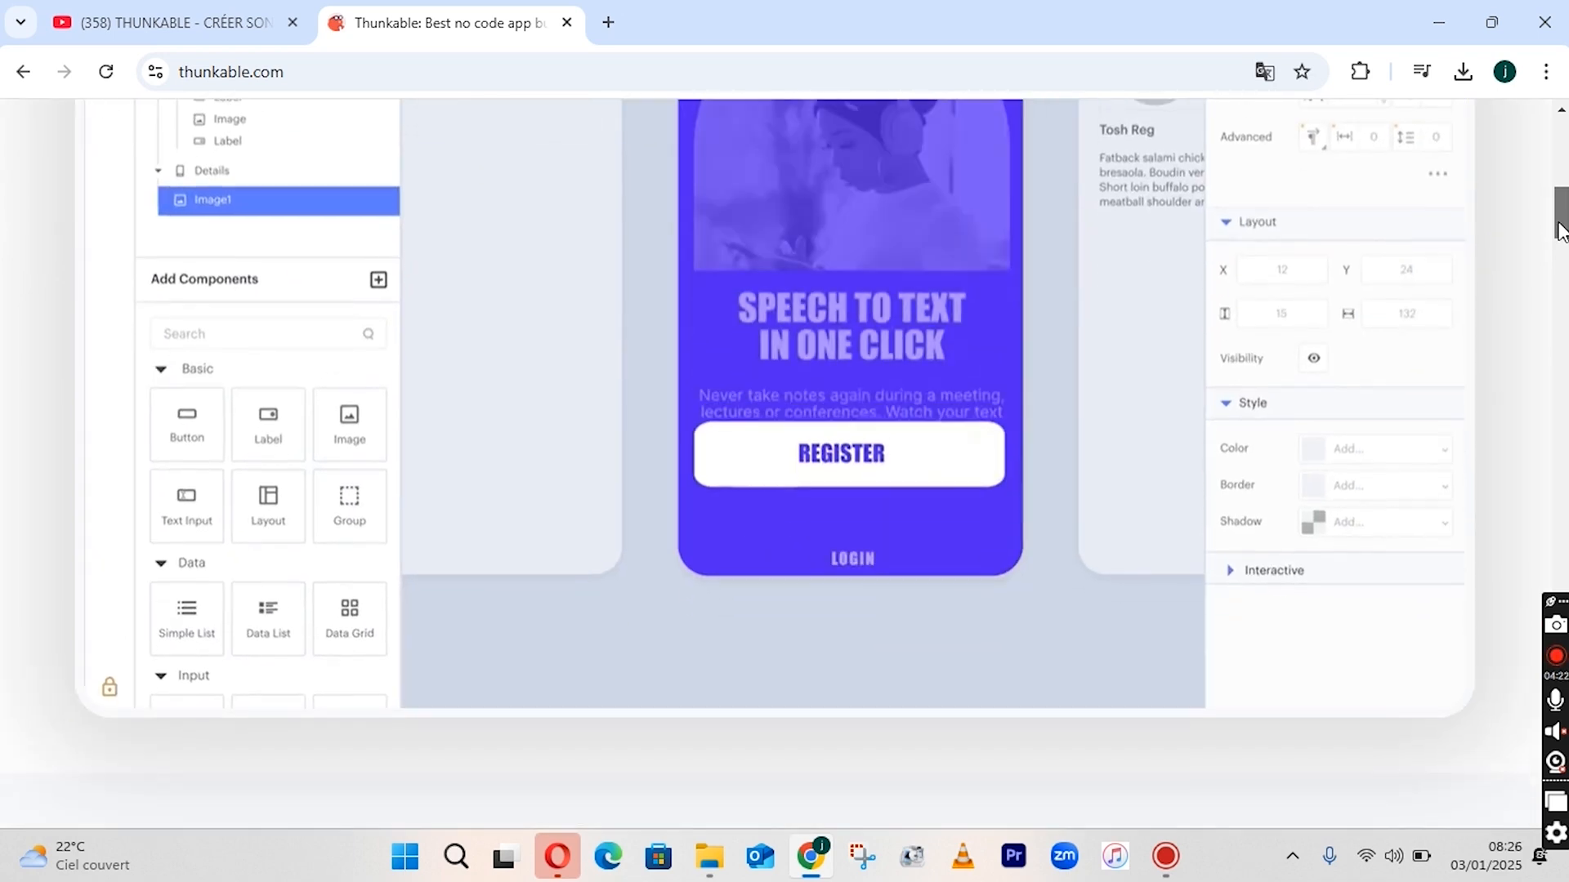
{"action": "left_click_drag", "start_coordinate": [1562, 200], "coordinate": [1525, 730]}
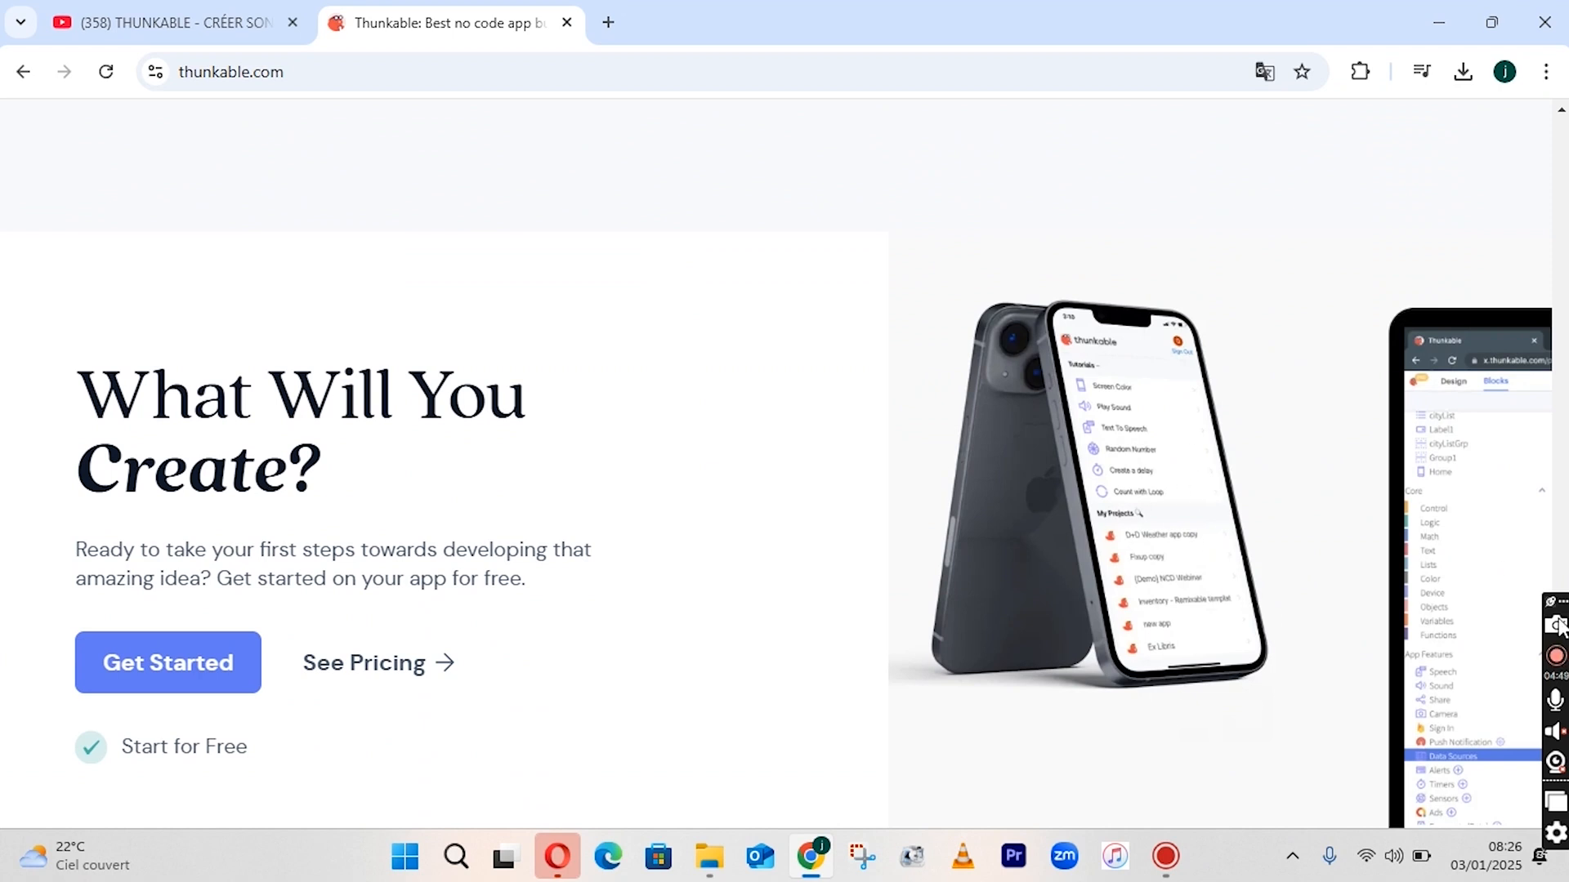
{"action": "scroll", "coordinate": [1196, 487], "scroll_direction": "up", "scroll_amount": 5}
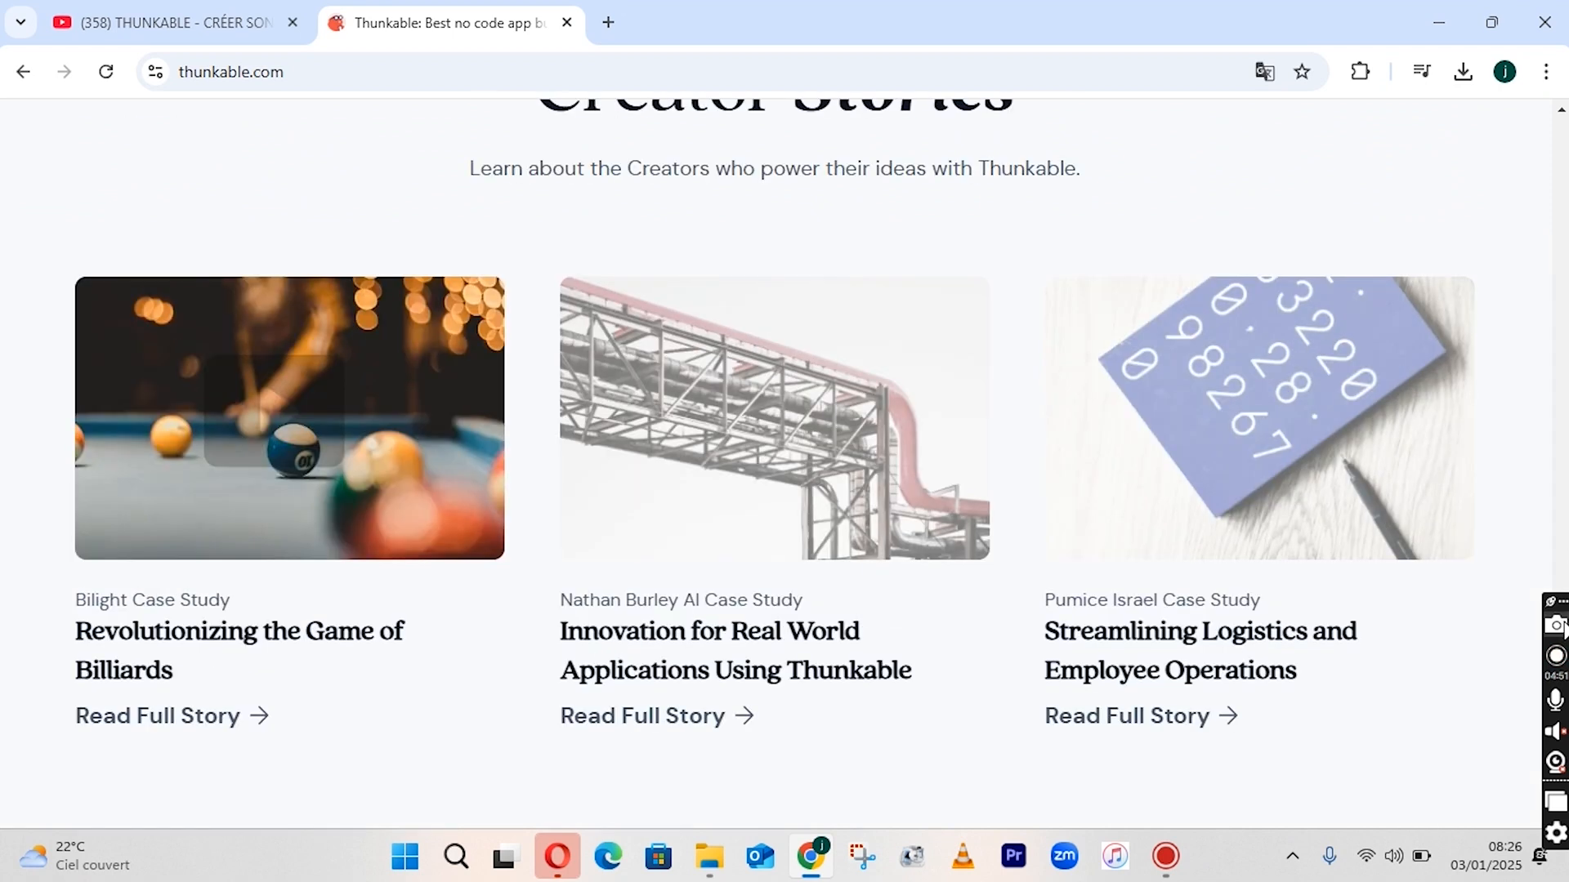
{"action": "left_click_drag", "start_coordinate": [1560, 642], "coordinate": [1526, 158]}
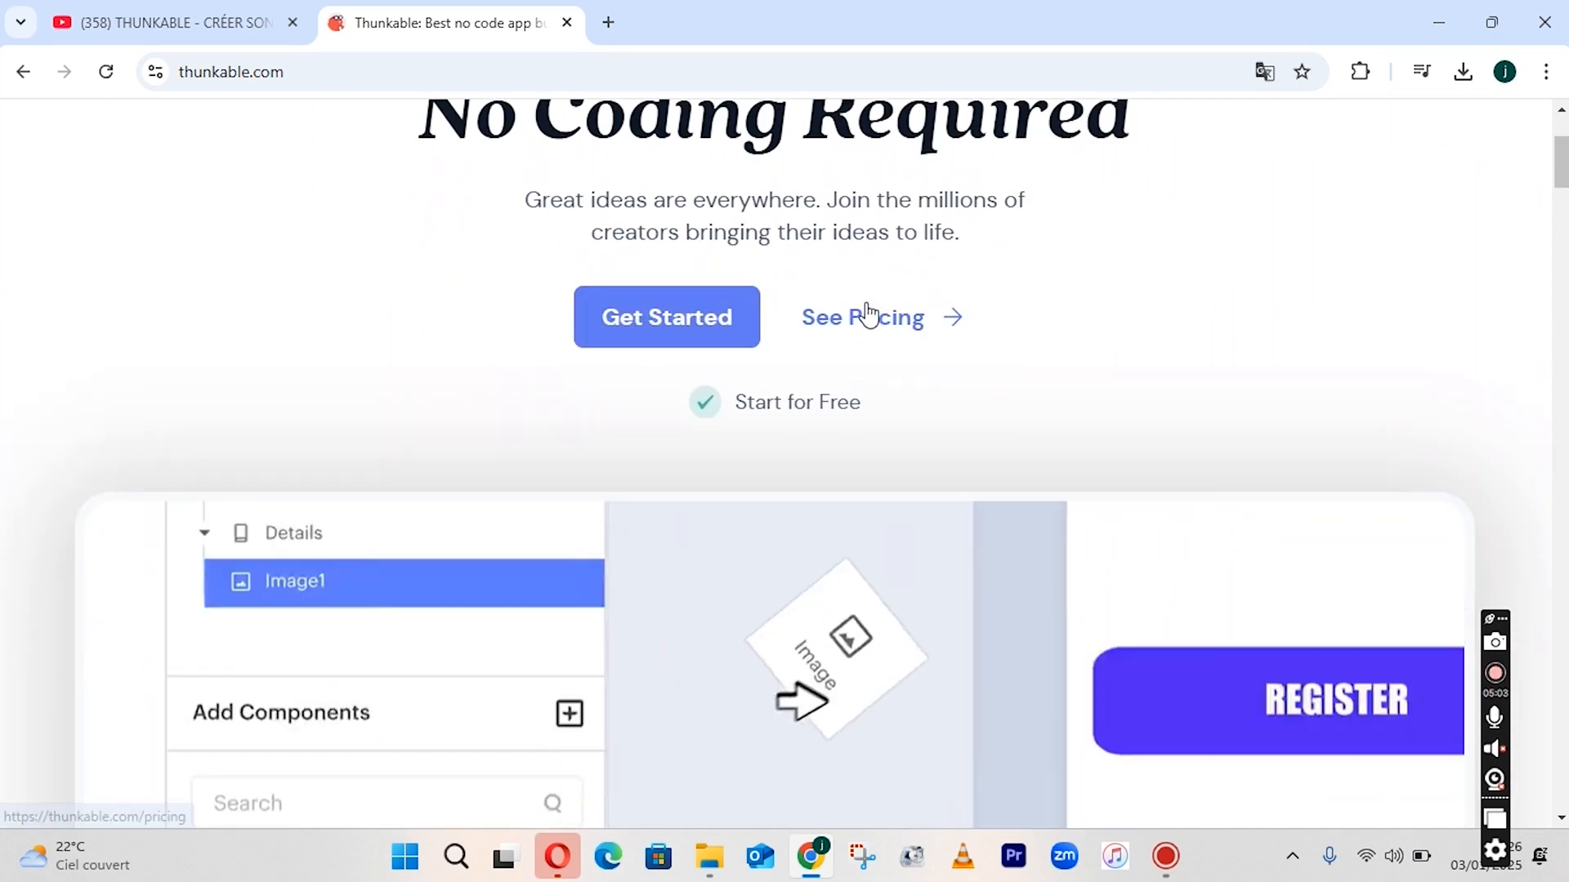
{"action": "left_click", "coordinate": [881, 318]}
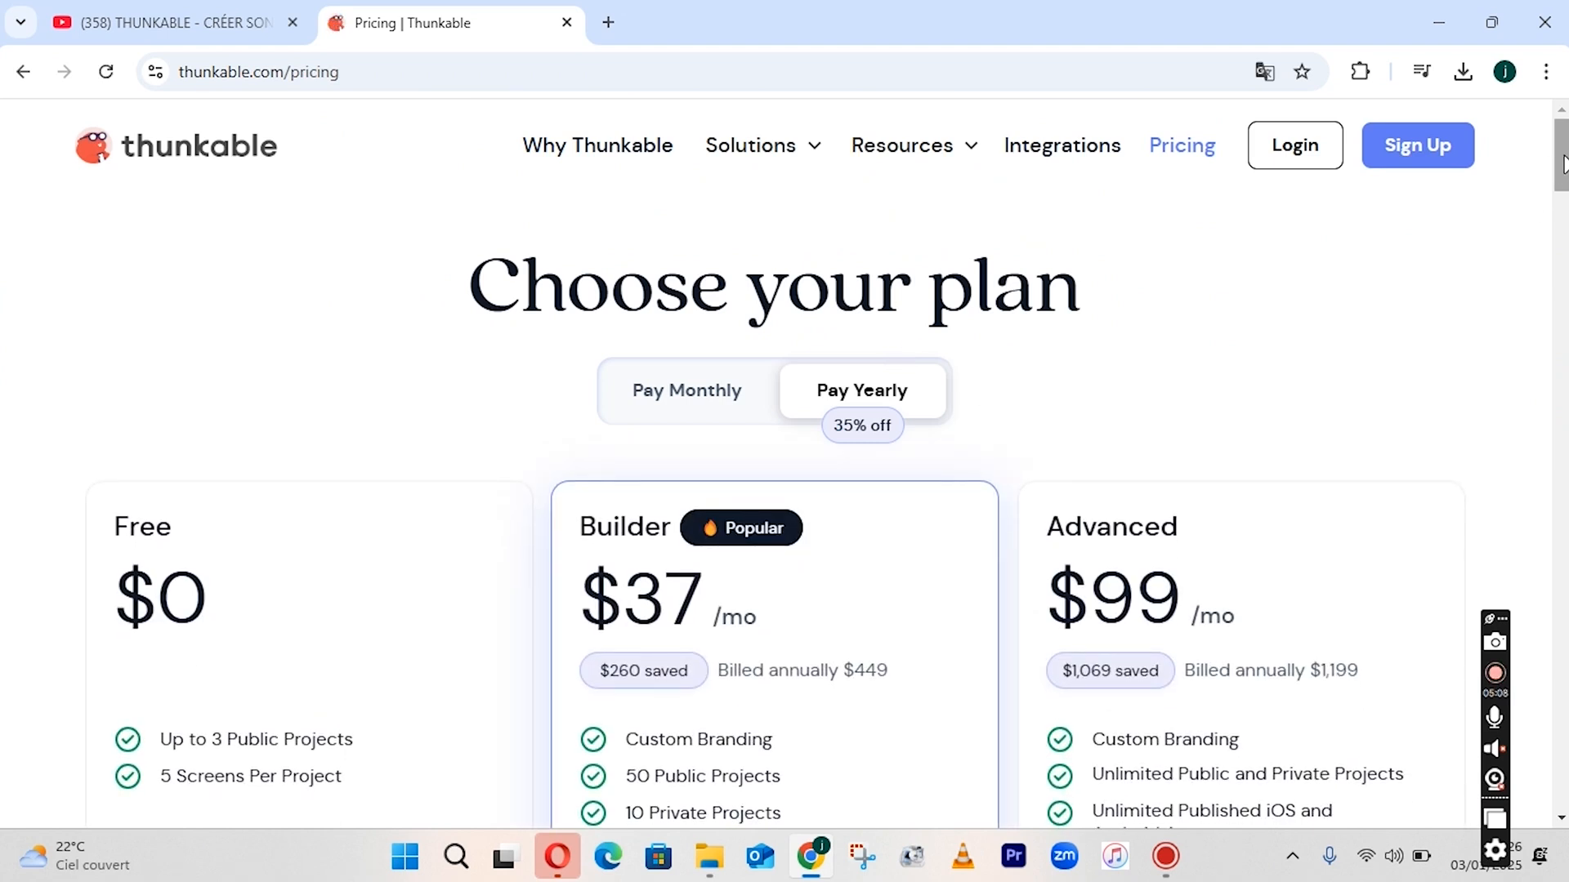
Review the Free plan's price, public project limit and screens-per-project limit on the pricing page.
{"action": "mouse_move", "coordinate": [1563, 166]}
{"action": "left_mouse_down"}
{"action": "mouse_move", "coordinate": [1563, 212]}
{"action": "mouse_move", "coordinate": [1564, 191]}
{"action": "left_mouse_up"}
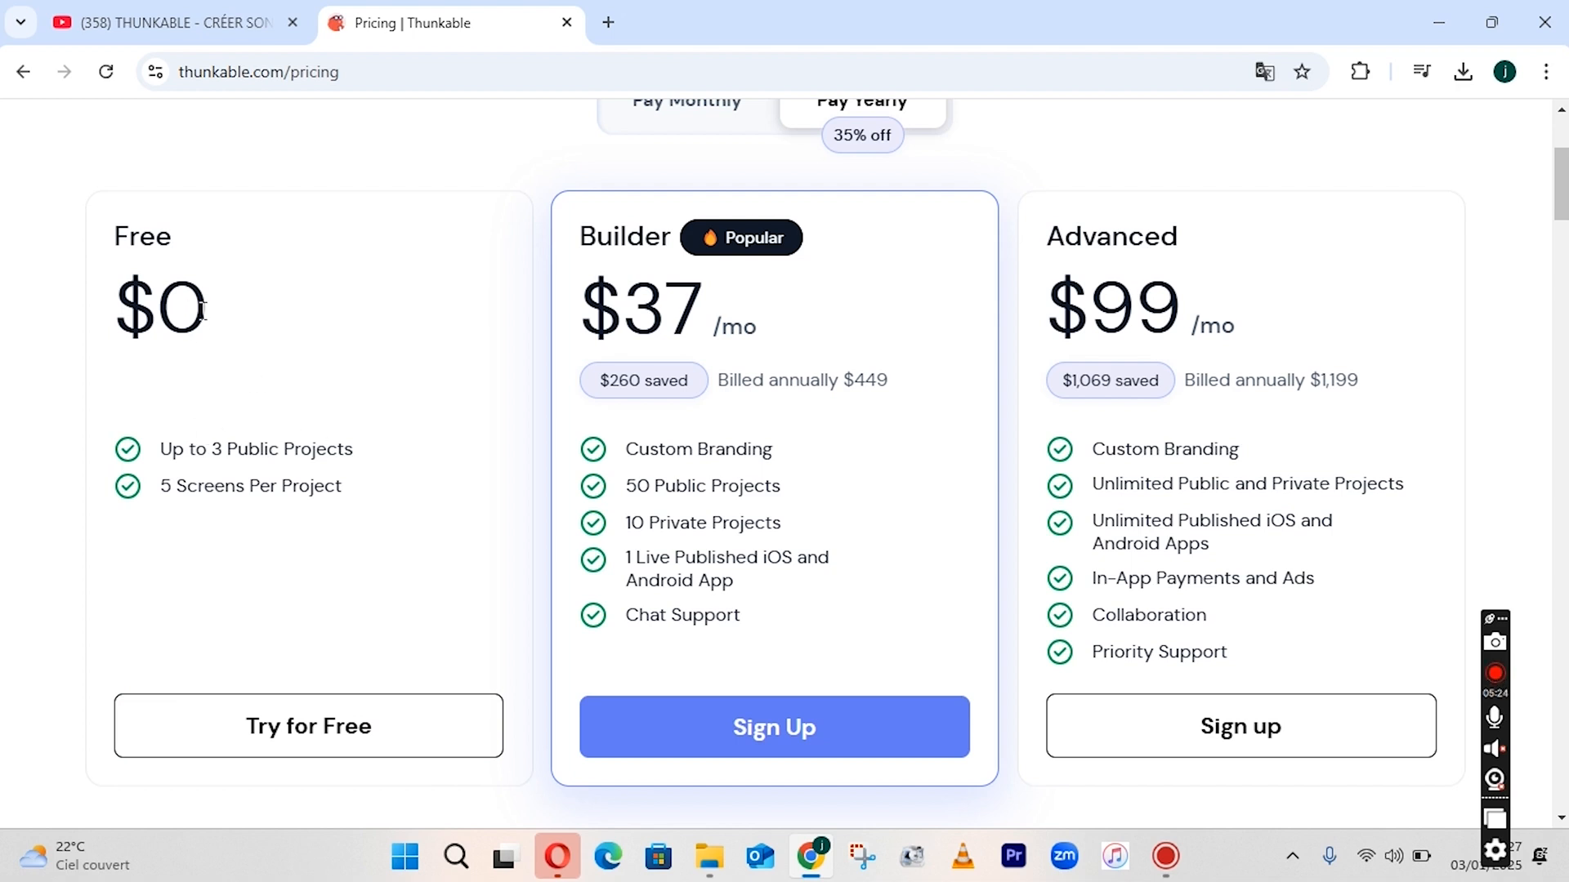
{"action": "left_click_drag", "start_coordinate": [203, 311], "coordinate": [97, 320]}
{"action": "left_click", "coordinate": [152, 309]}
{"action": "triple_click", "coordinate": [216, 450]}
{"action": "left_click", "coordinate": [223, 450]}
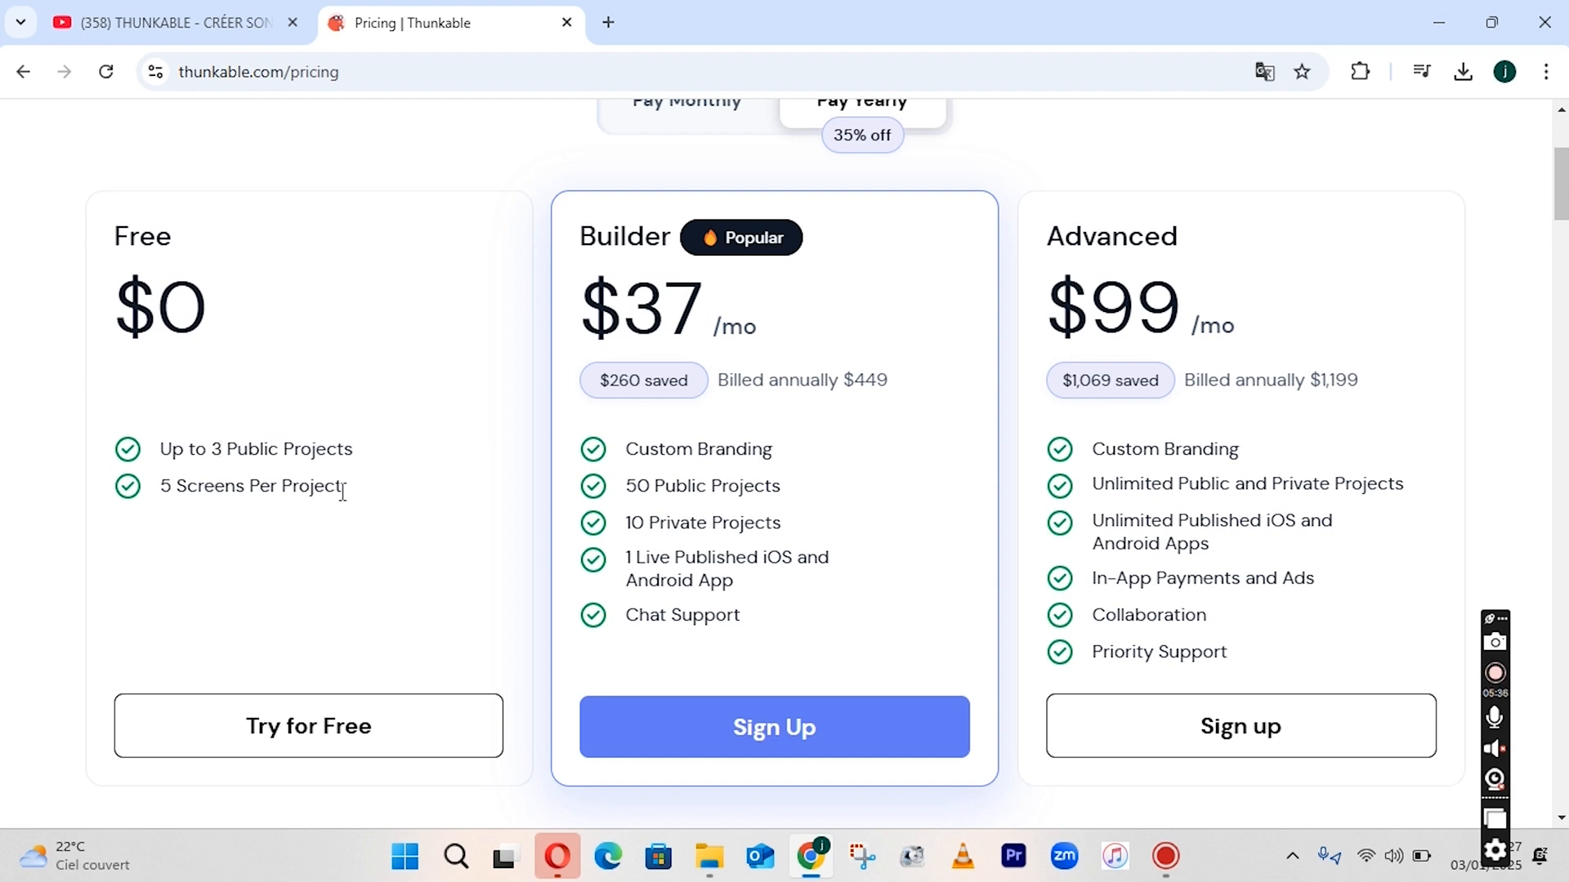
{"action": "left_click_drag", "start_coordinate": [342, 488], "coordinate": [161, 504]}
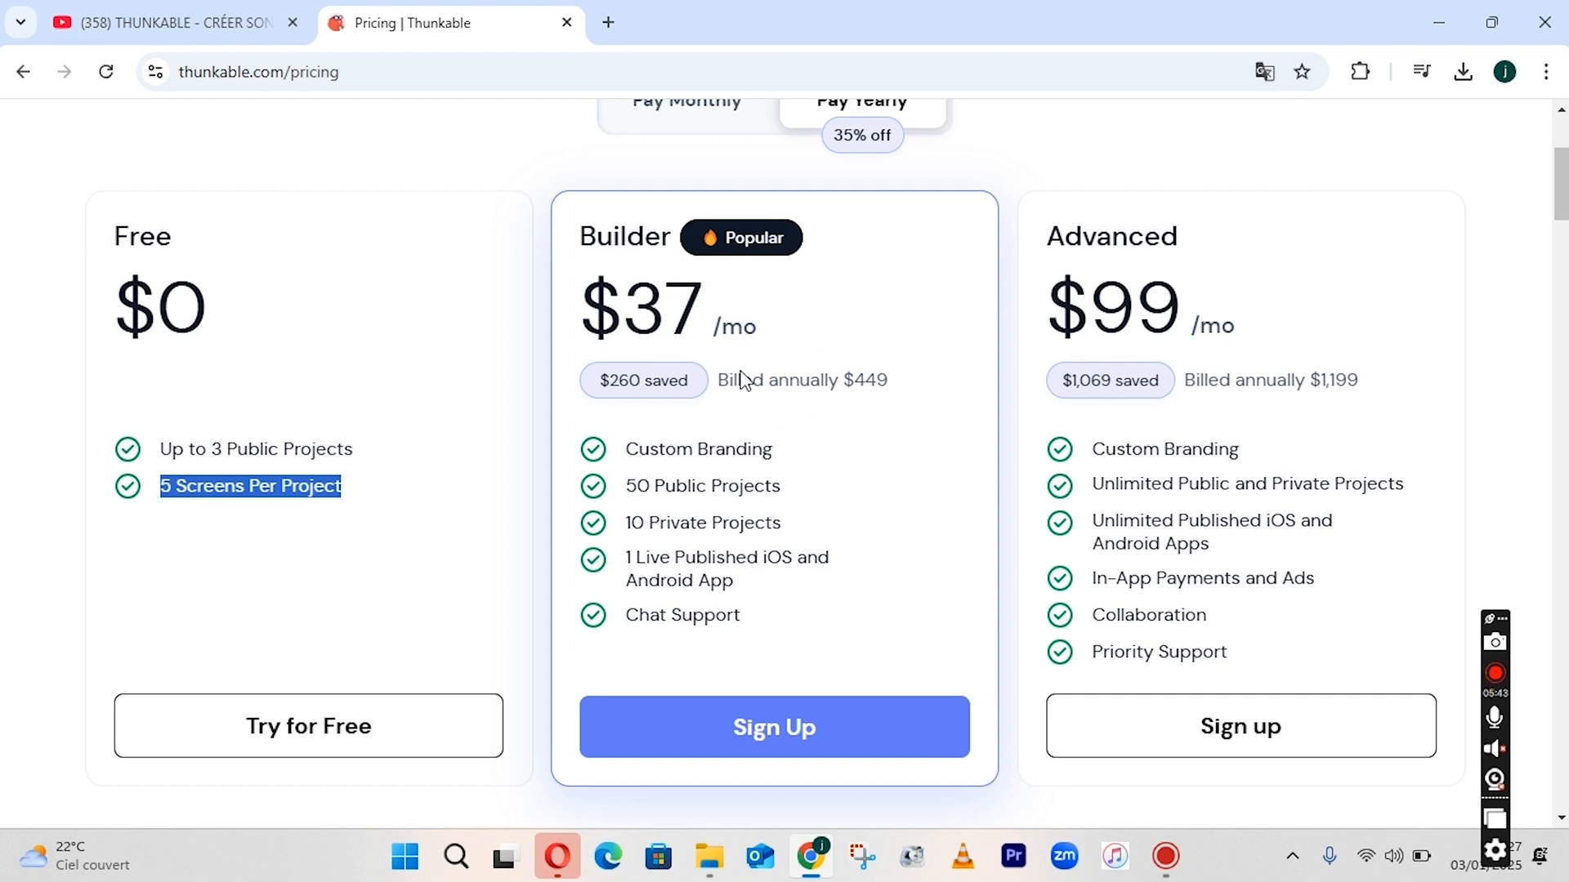
Examine the Builder plan's price and features, including public and private projects, live published apps and chat support.
{"action": "left_click", "coordinate": [750, 327]}
{"action": "left_click_drag", "start_coordinate": [781, 452], "coordinate": [752, 616]}
{"action": "left_click", "coordinate": [742, 521]}
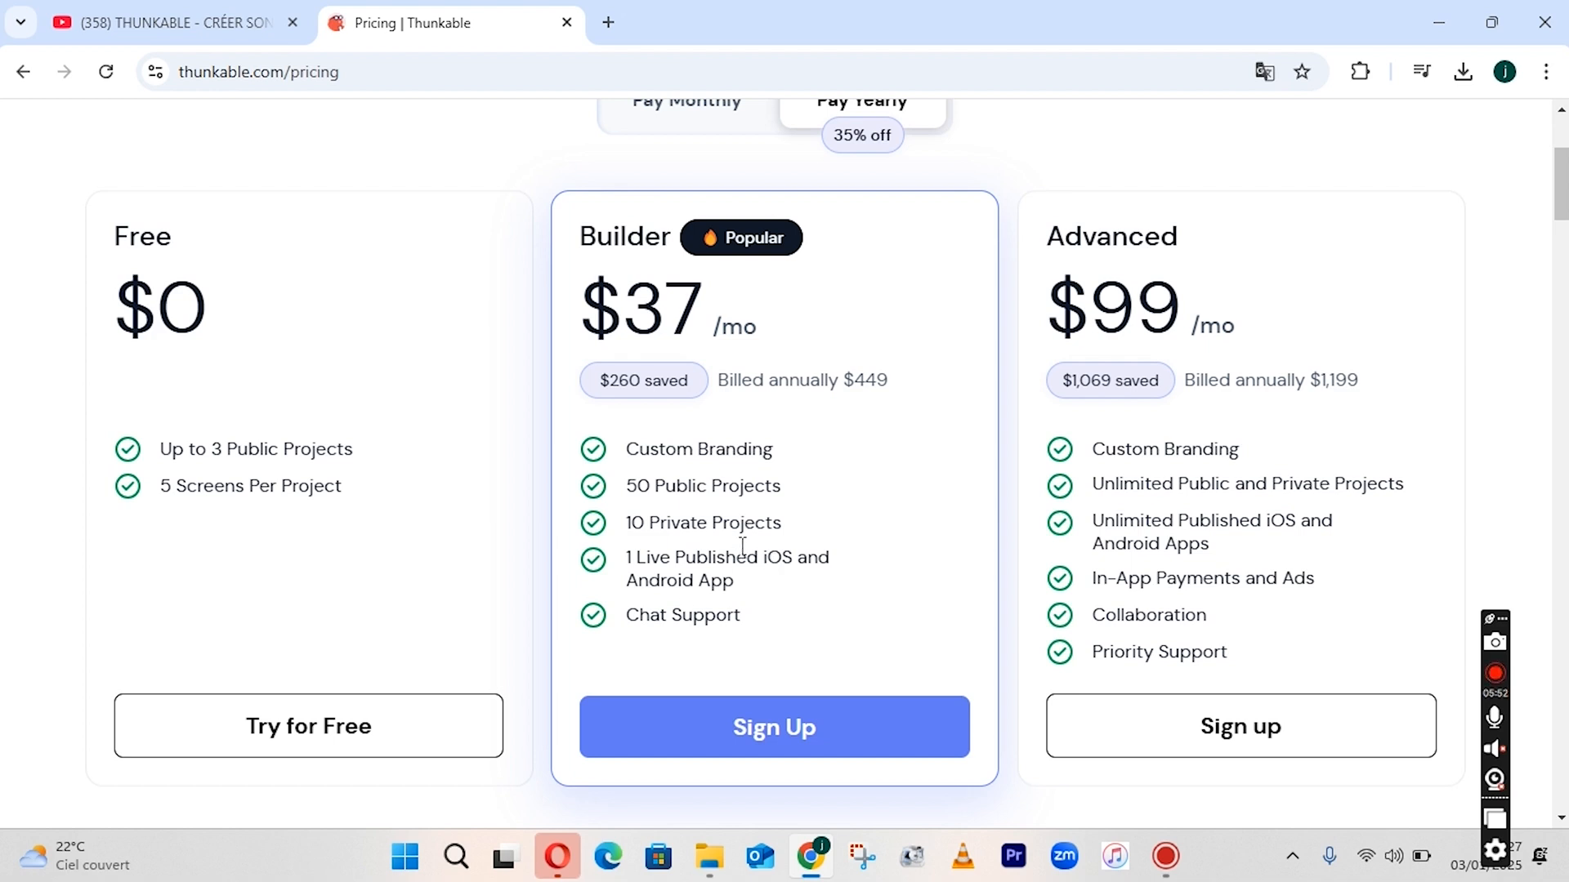
{"action": "left_click_drag", "start_coordinate": [777, 491], "coordinate": [627, 492]}
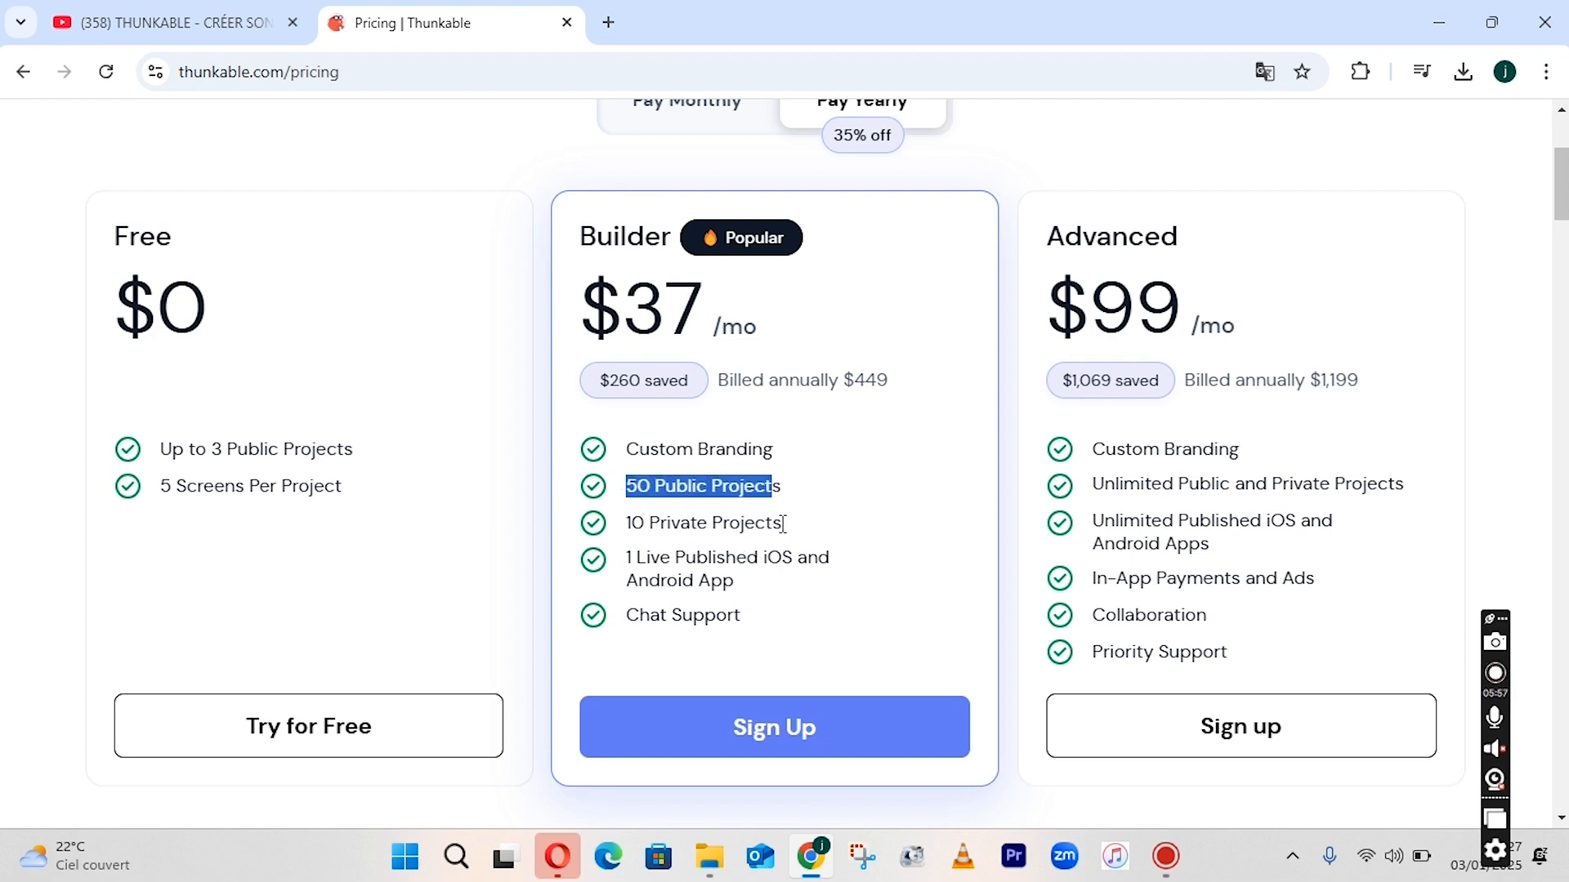
{"action": "left_click_drag", "start_coordinate": [783, 523], "coordinate": [634, 523]}
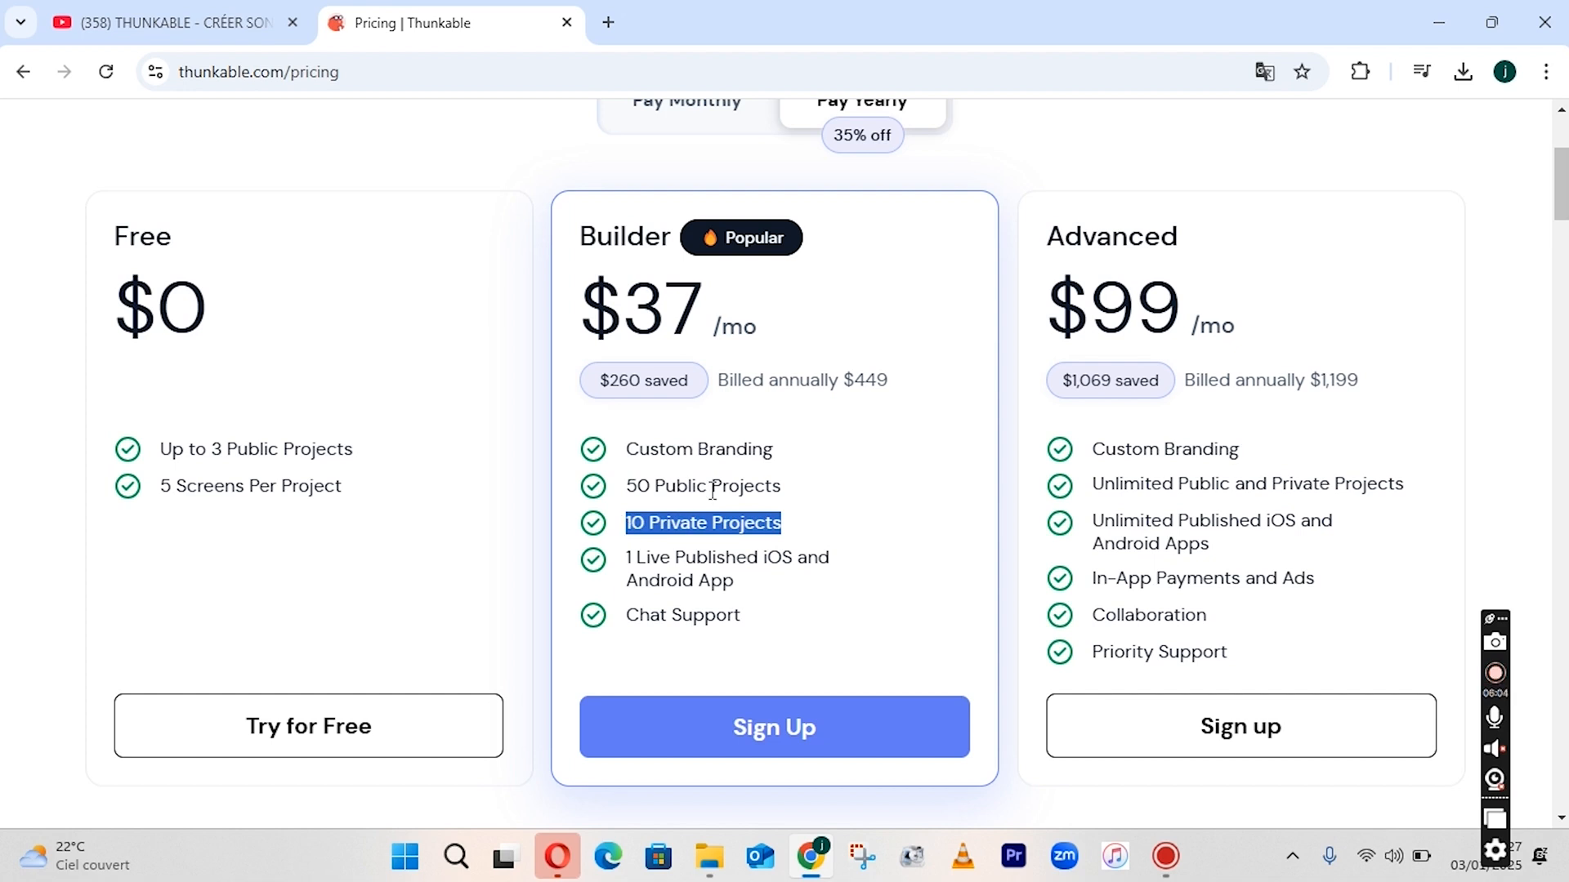
{"action": "left_click_drag", "start_coordinate": [710, 488], "coordinate": [669, 488]}
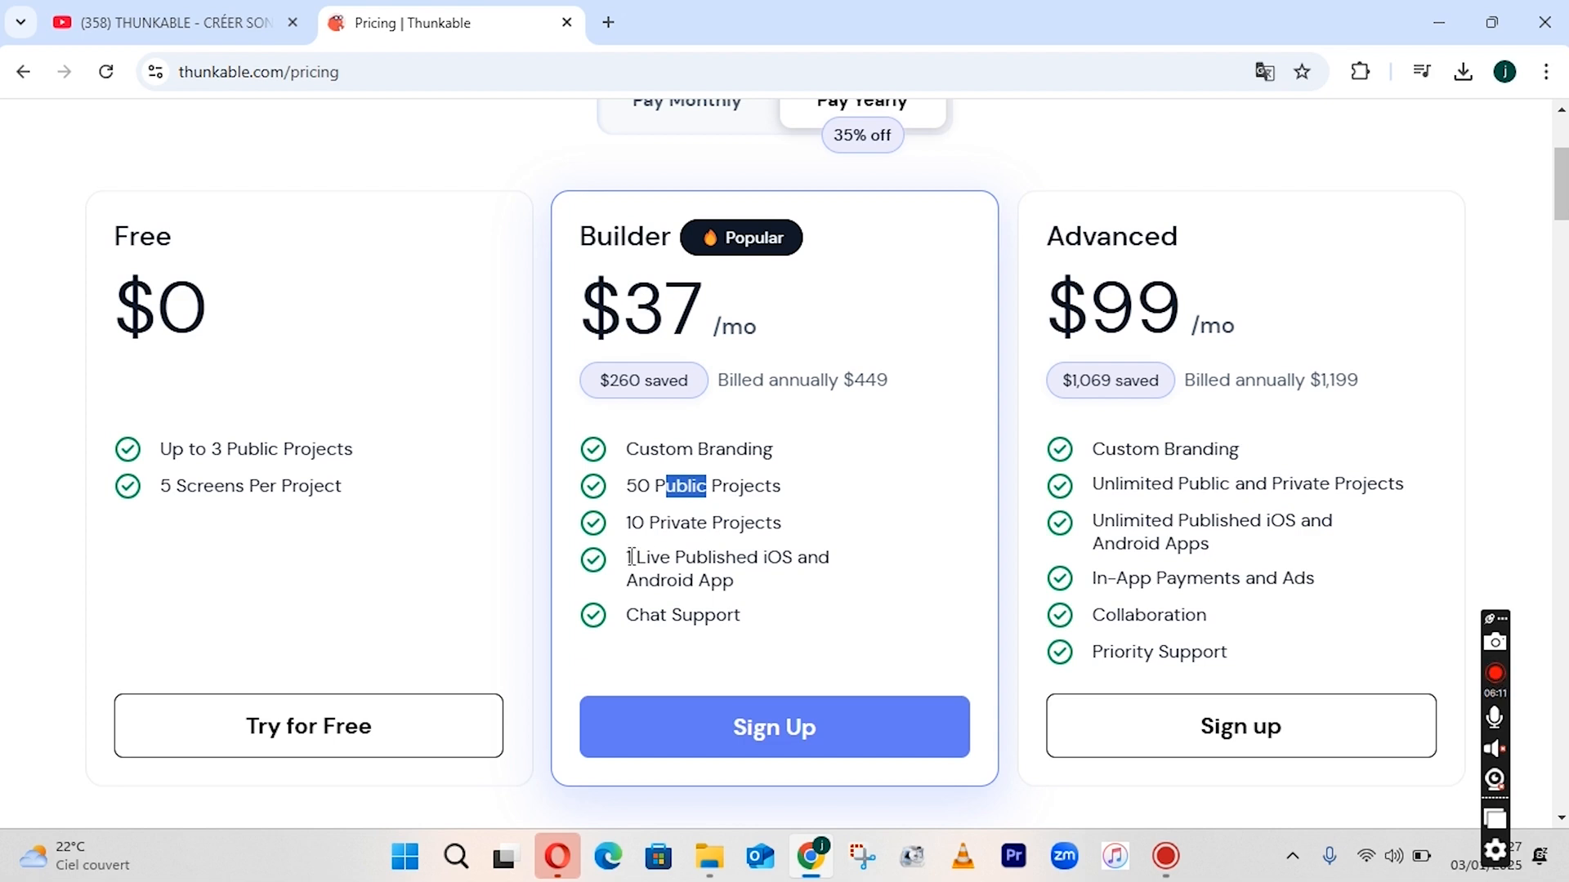
{"action": "left_click_drag", "start_coordinate": [631, 558], "coordinate": [745, 586]}
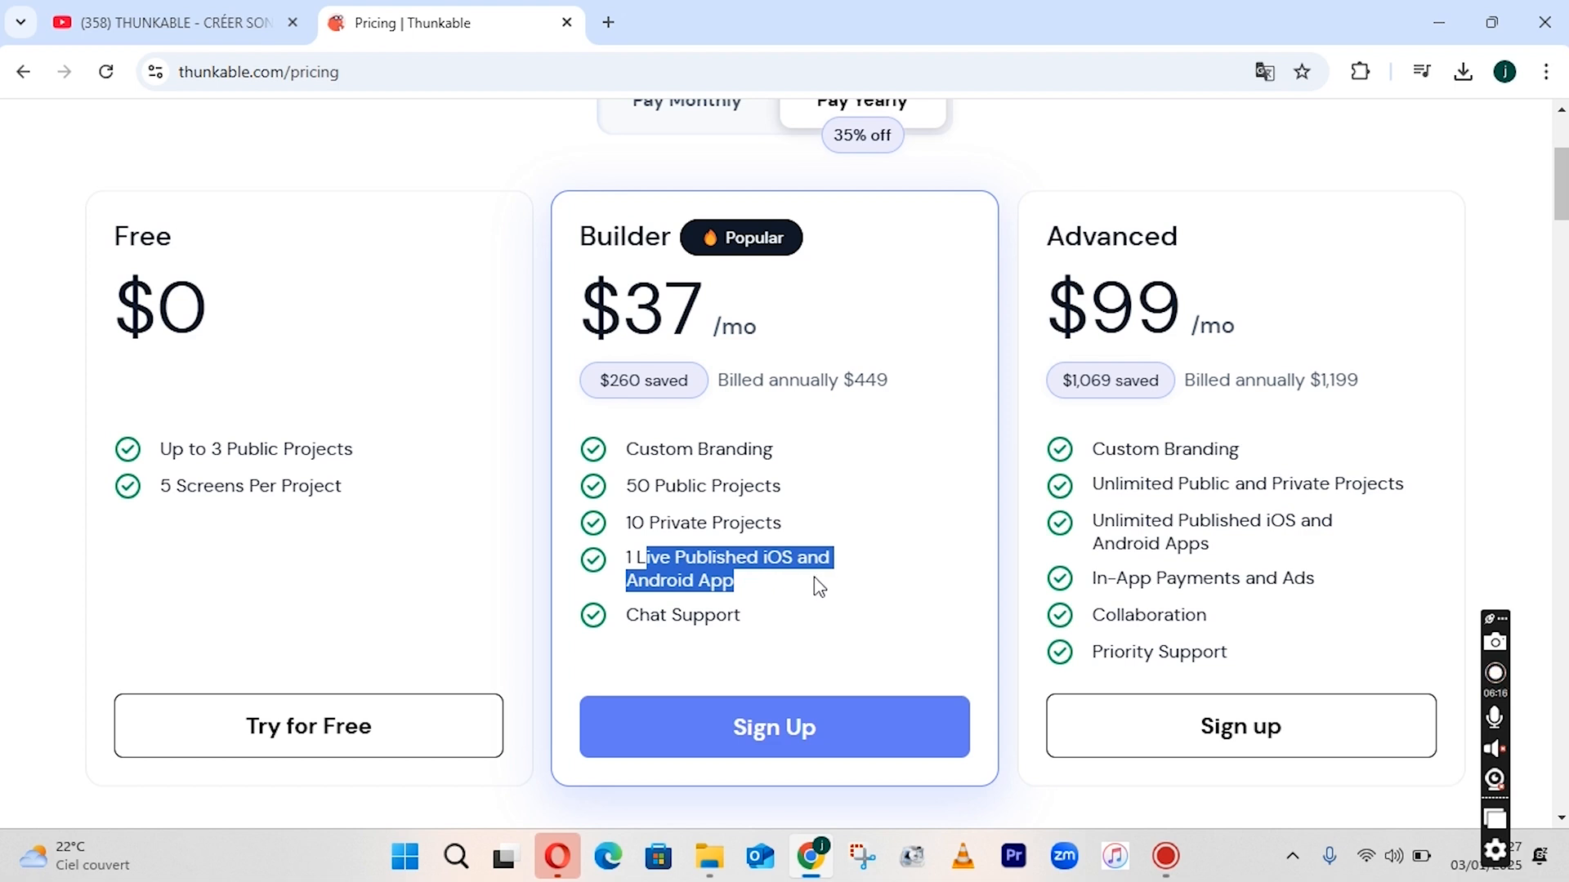
{"action": "left_click_drag", "start_coordinate": [740, 618], "coordinate": [615, 633]}
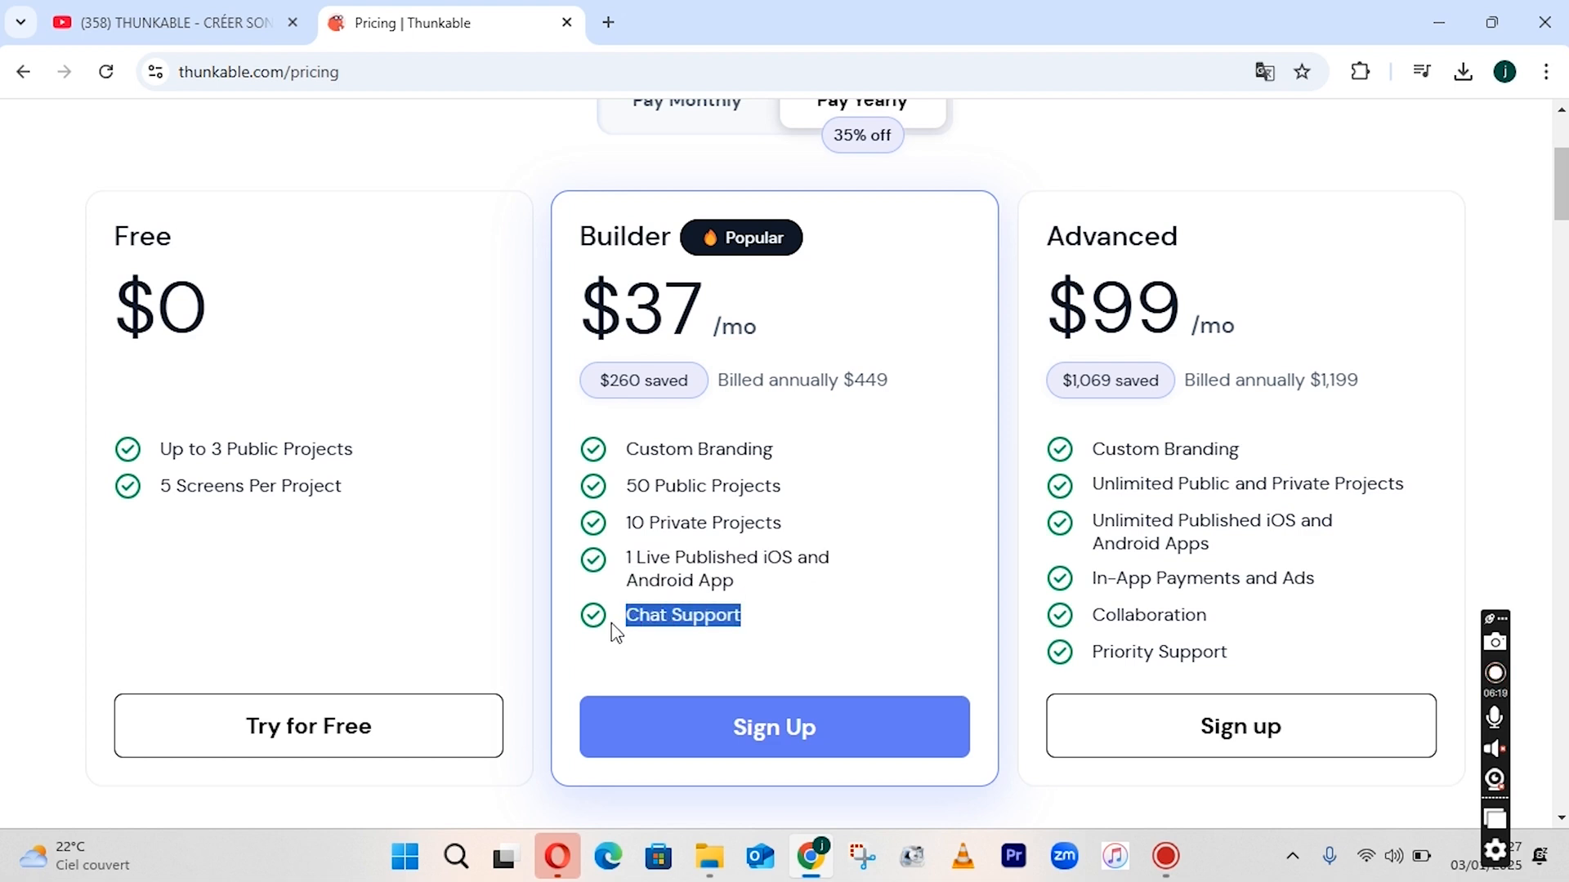
{"action": "left_click", "coordinate": [691, 616]}
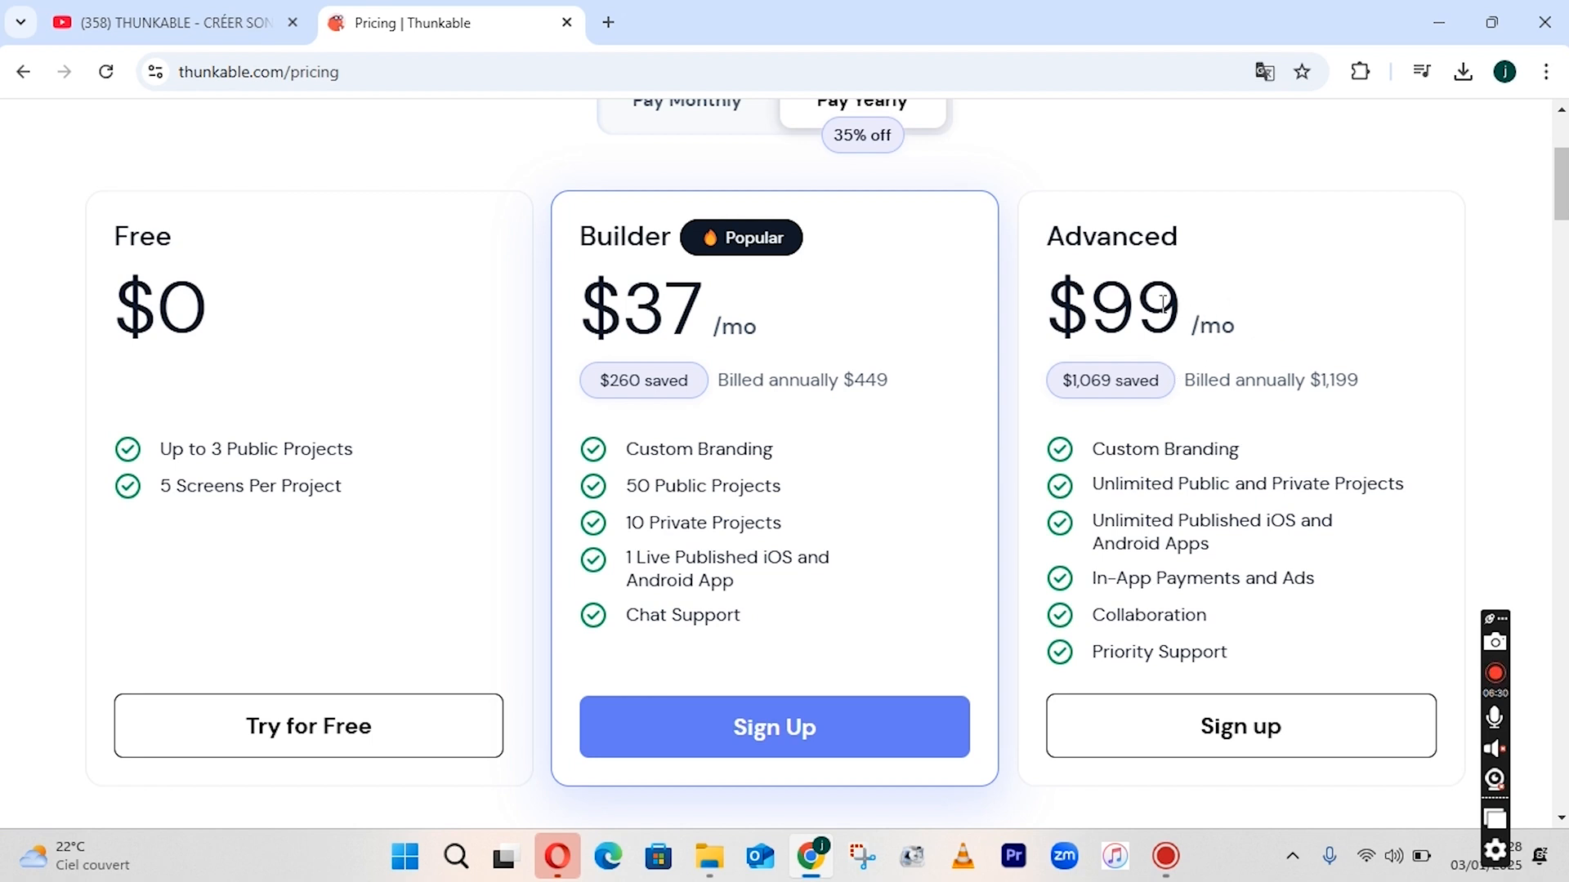
Examine the Advanced plan's price, project and publishing allowances, and in-app payments and ads, returning to the start of the pricing page.
{"action": "left_click_drag", "start_coordinate": [1164, 303], "coordinate": [1062, 302]}
{"action": "left_click", "coordinate": [1114, 298]}
{"action": "left_click_drag", "start_coordinate": [1413, 493], "coordinate": [1054, 509]}
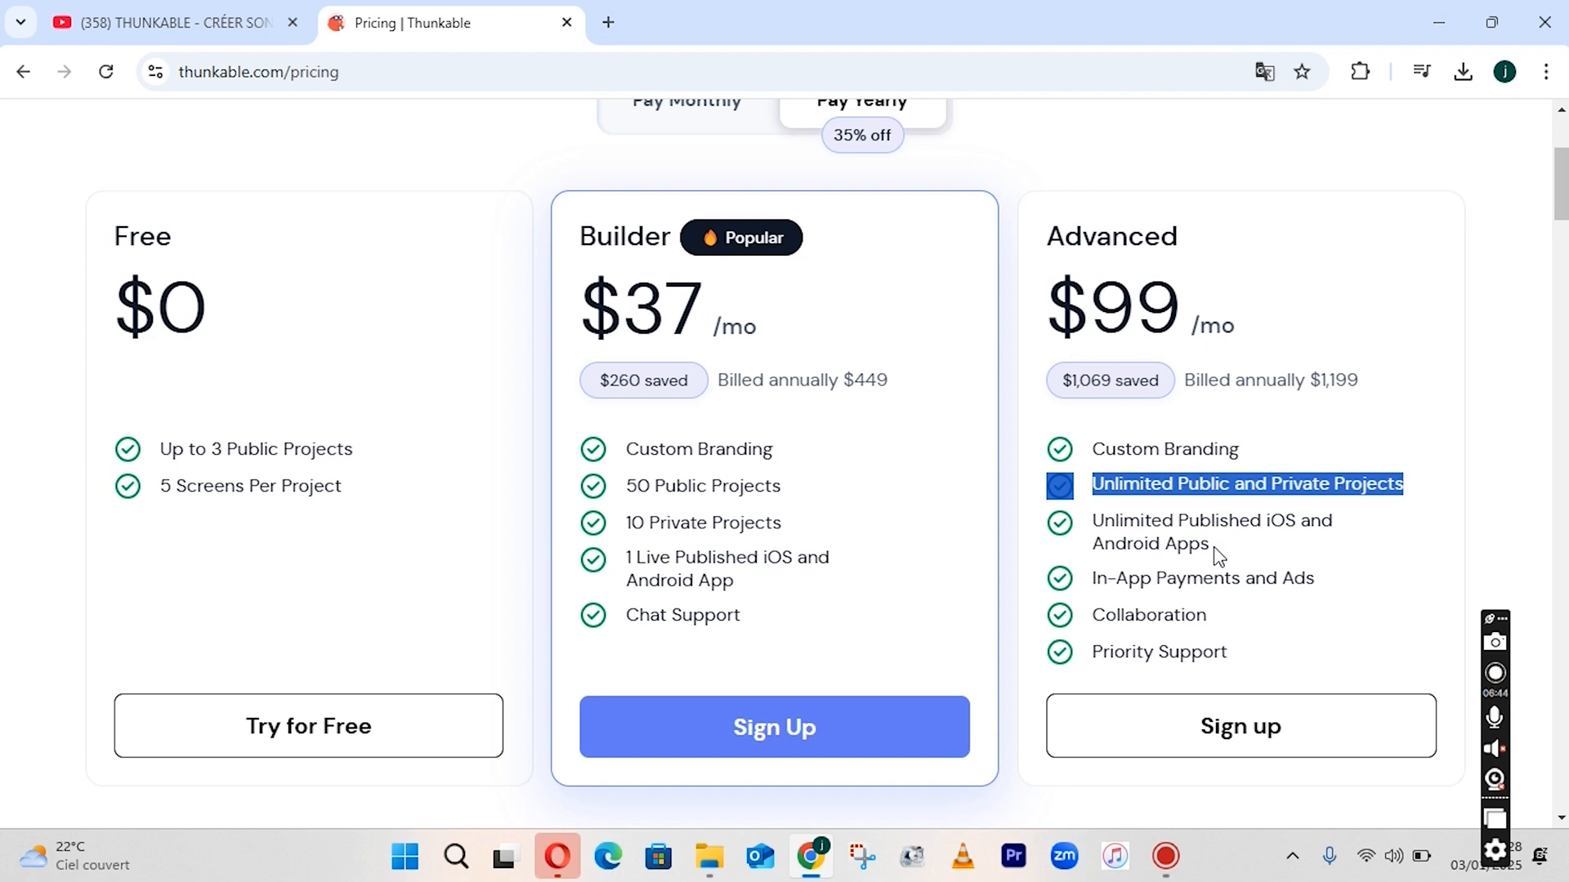
{"action": "left_click_drag", "start_coordinate": [1215, 550], "coordinate": [1061, 529]}
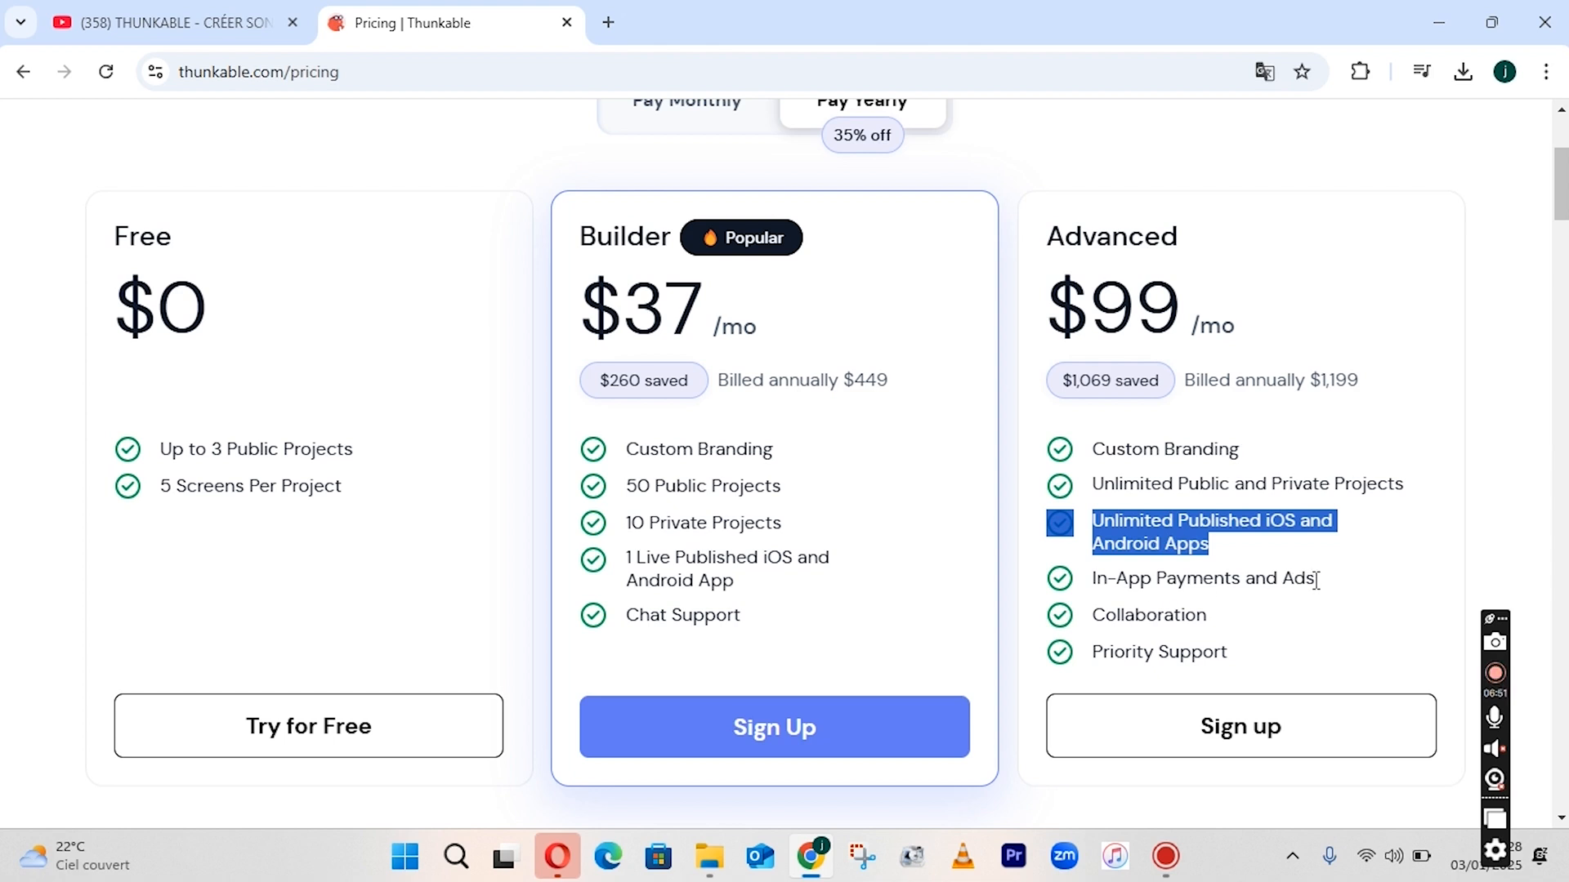
{"action": "left_click_drag", "start_coordinate": [1325, 589], "coordinate": [1065, 594]}
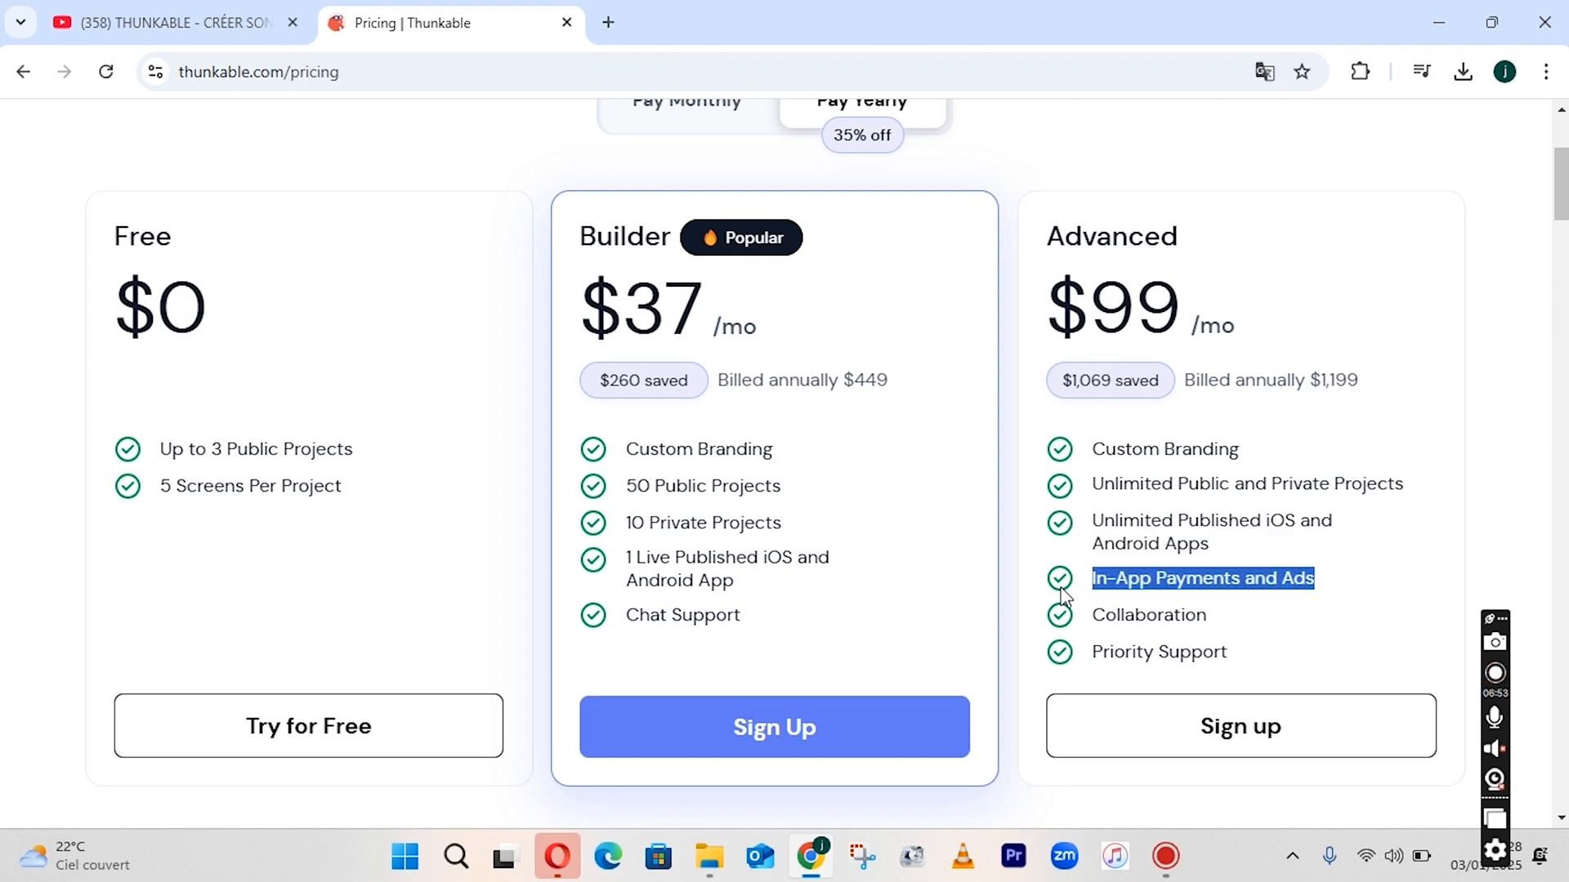
{"action": "left_click_drag", "start_coordinate": [1312, 578], "coordinate": [1280, 578]}
{"action": "double_click", "coordinate": [1300, 575]}
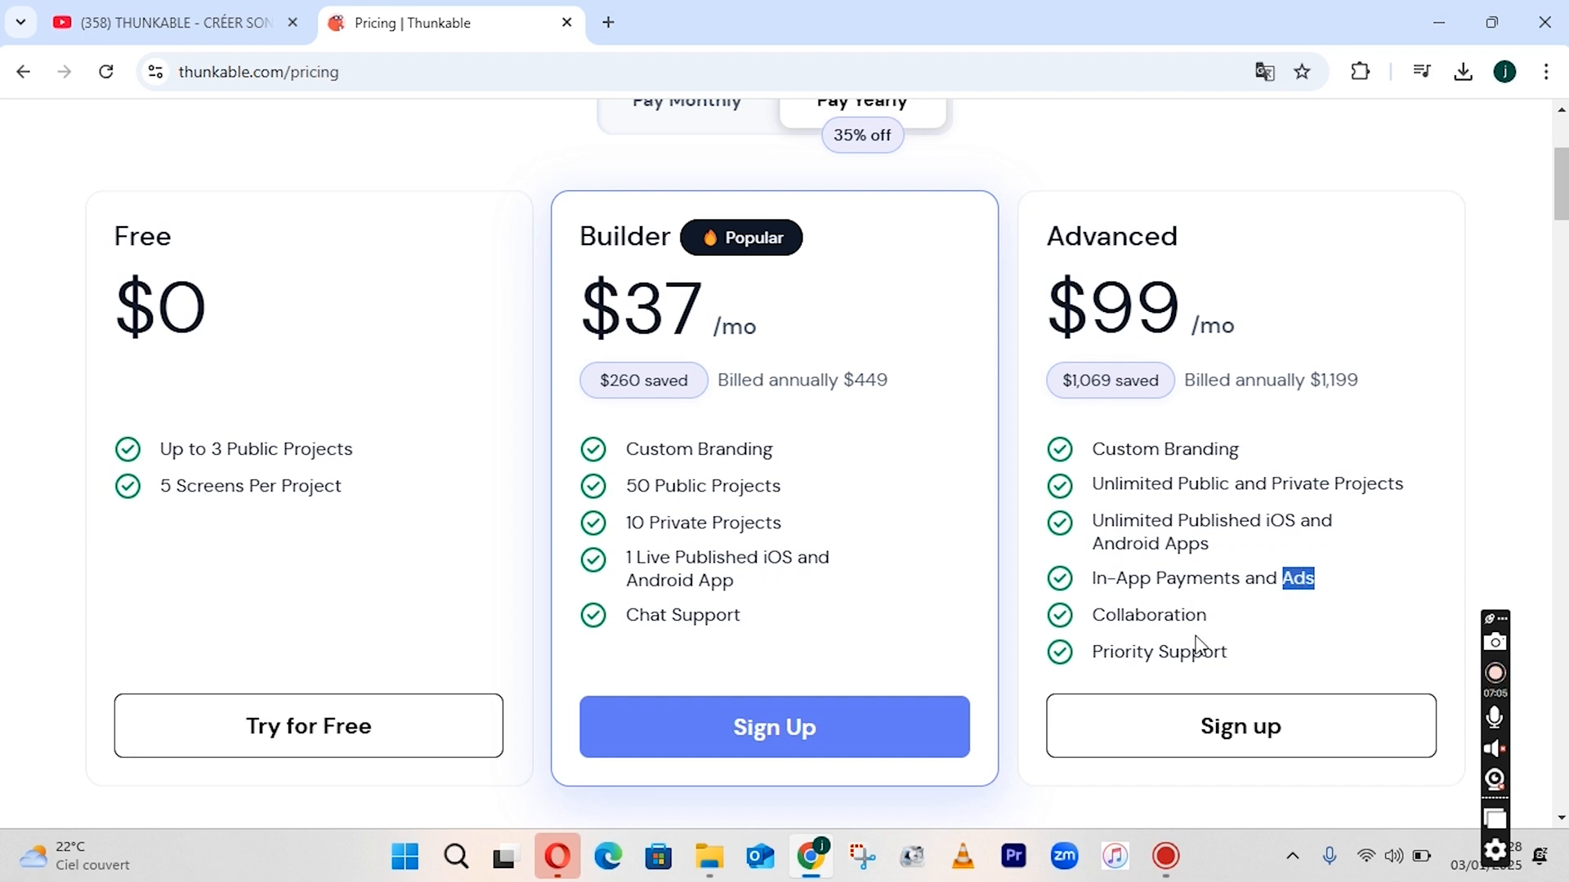
{"action": "left_click", "coordinate": [1241, 572]}
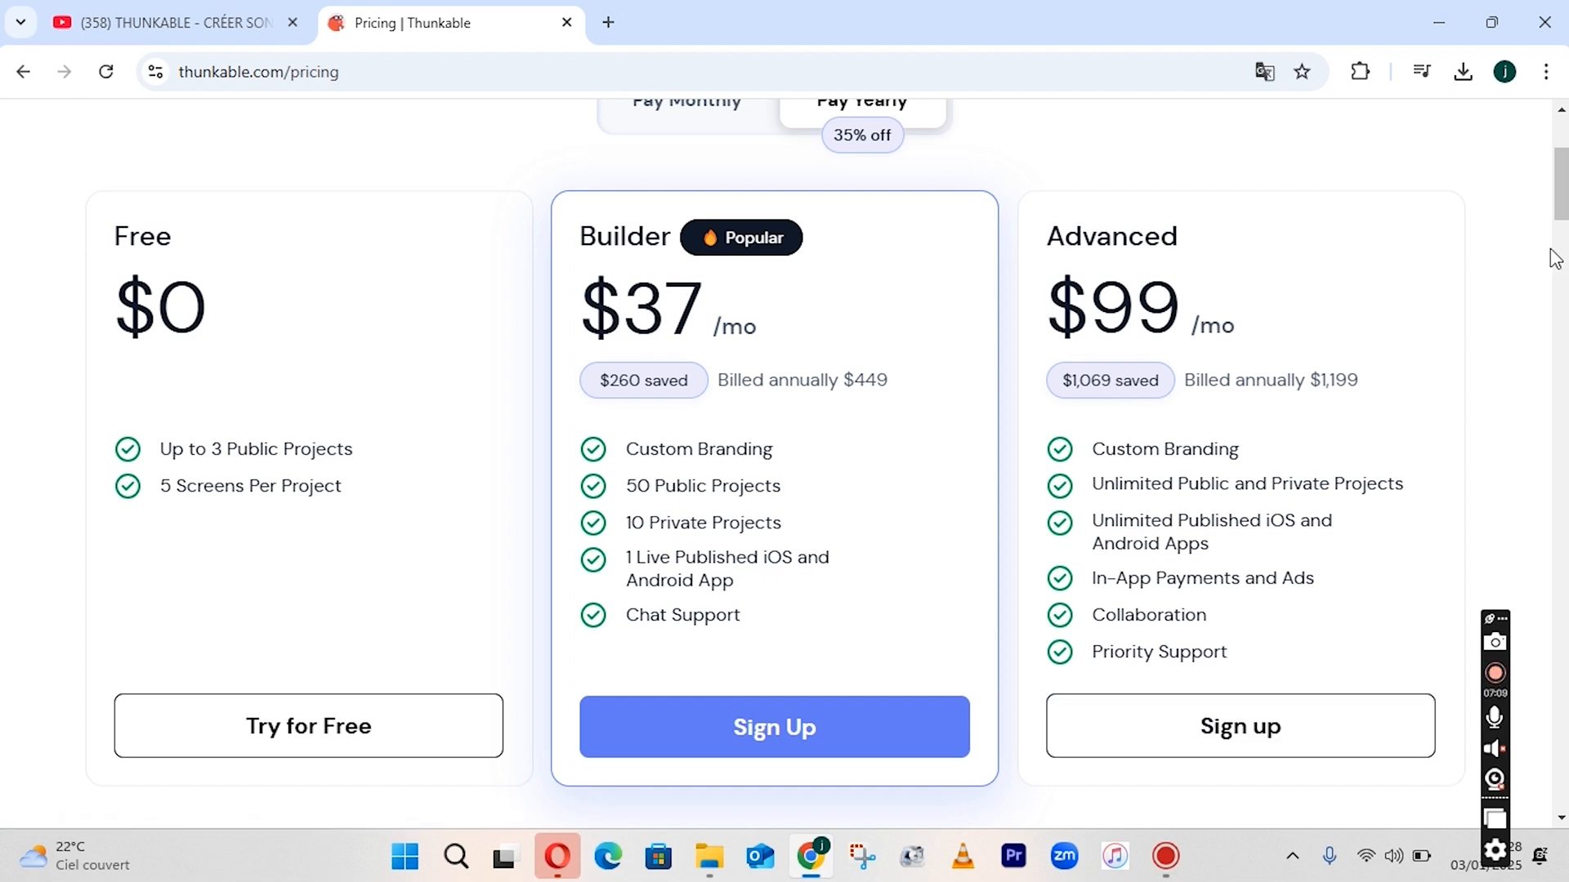
{"action": "mouse_move", "coordinate": [1567, 212]}
{"action": "left_mouse_down"}
{"action": "mouse_move", "coordinate": [1567, 179]}
{"action": "mouse_move", "coordinate": [1567, 203]}
{"action": "left_mouse_up"}
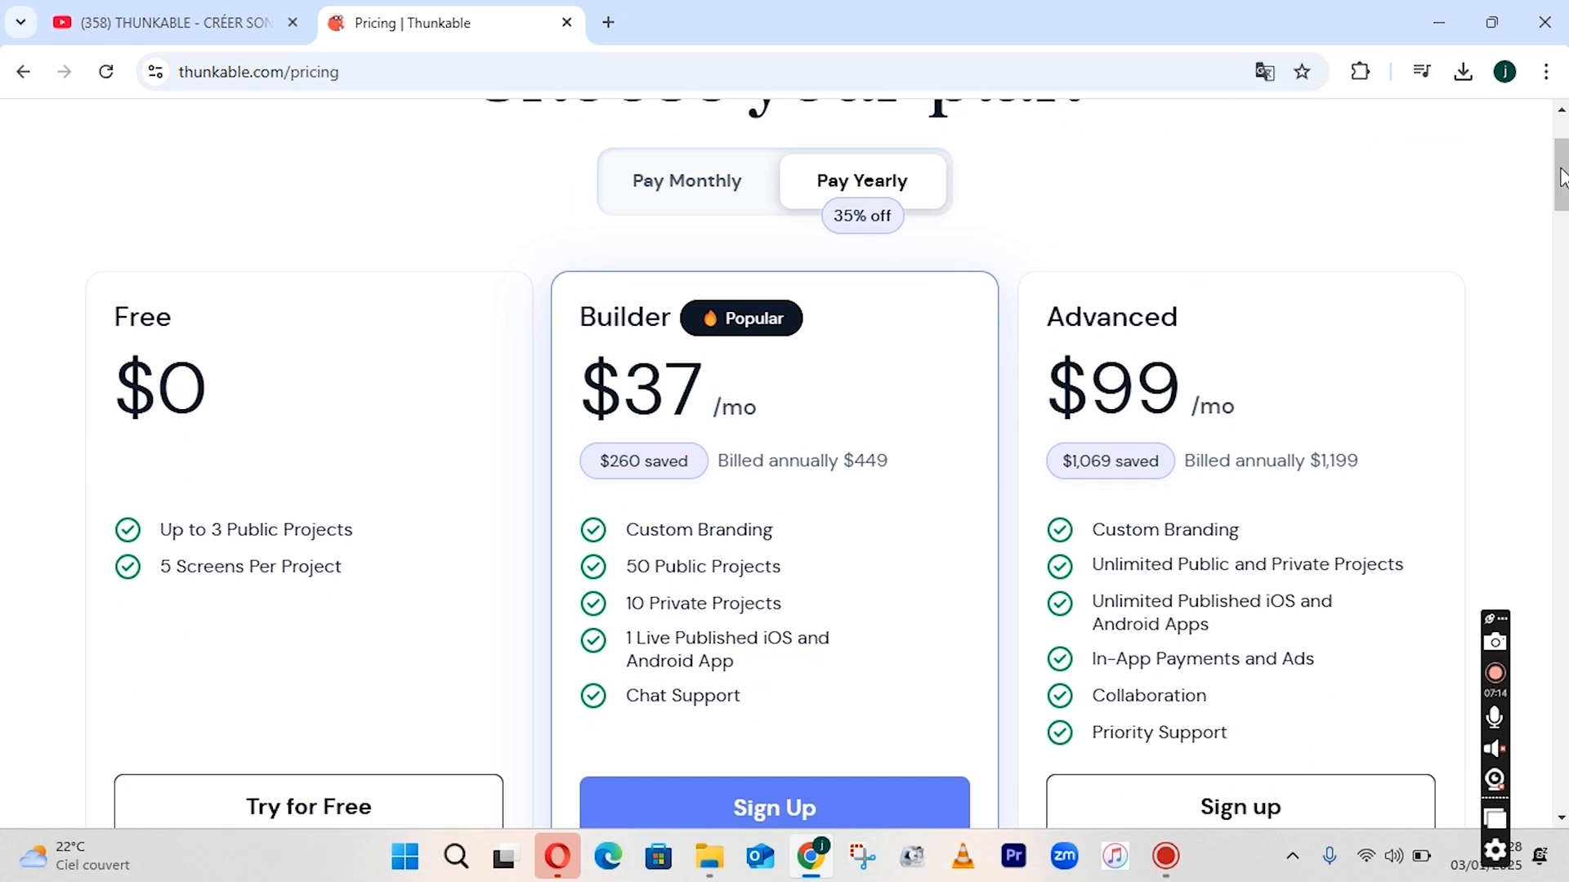
{"action": "left_click_drag", "start_coordinate": [1562, 178], "coordinate": [1562, 157]}
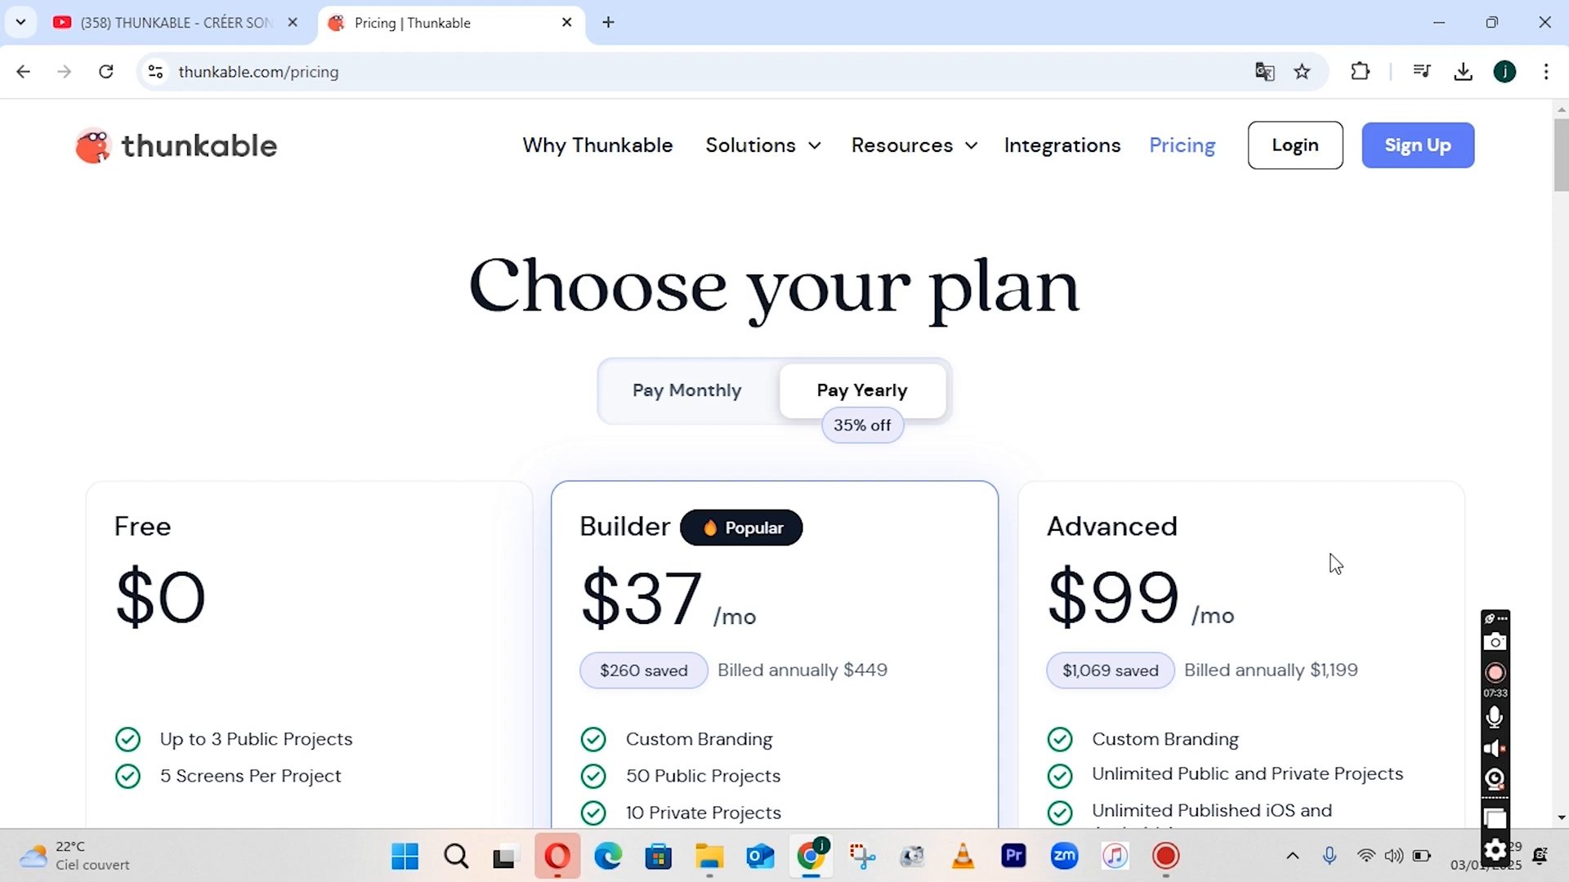
Sign up to Thunkable from the pricing page using the existing Google account.
{"action": "left_click", "coordinate": [1419, 149]}
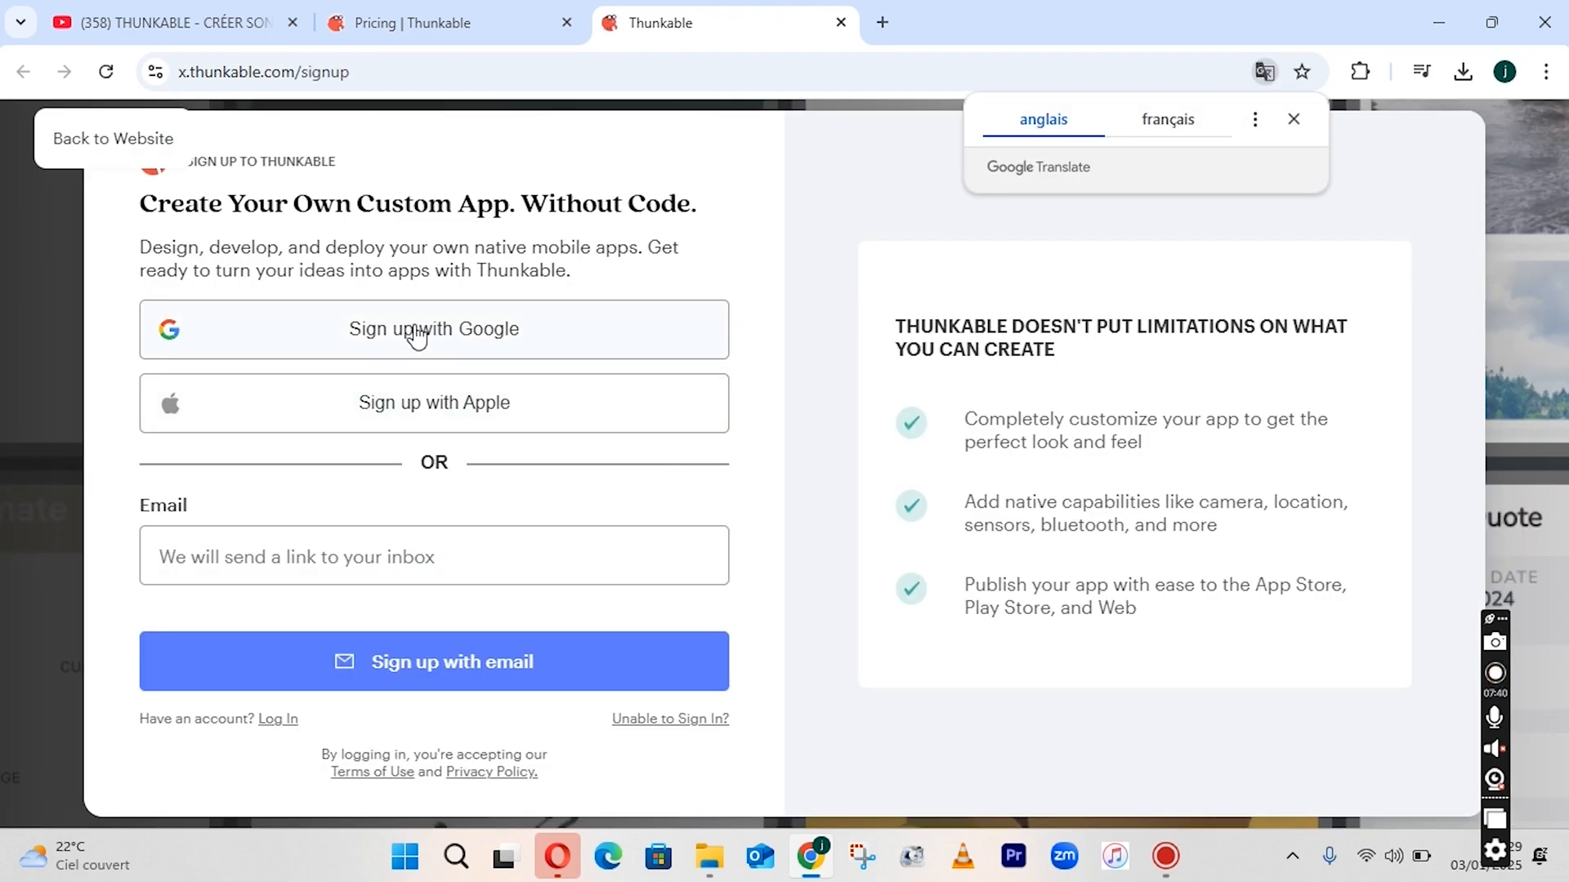
{"action": "left_click", "coordinate": [383, 561]}
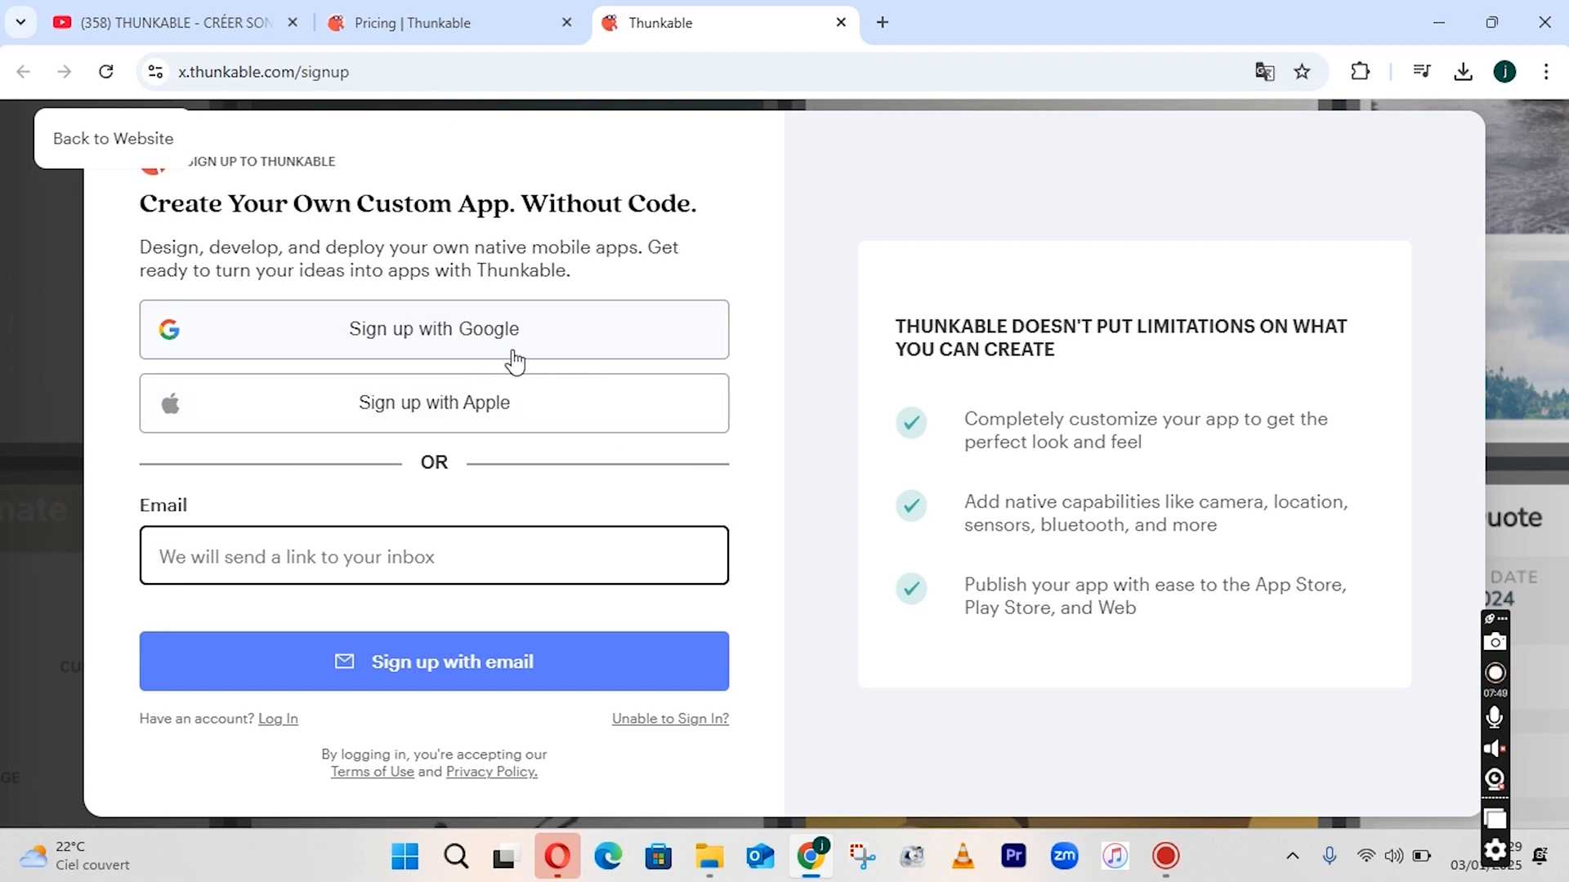
{"action": "left_click", "coordinate": [459, 330]}
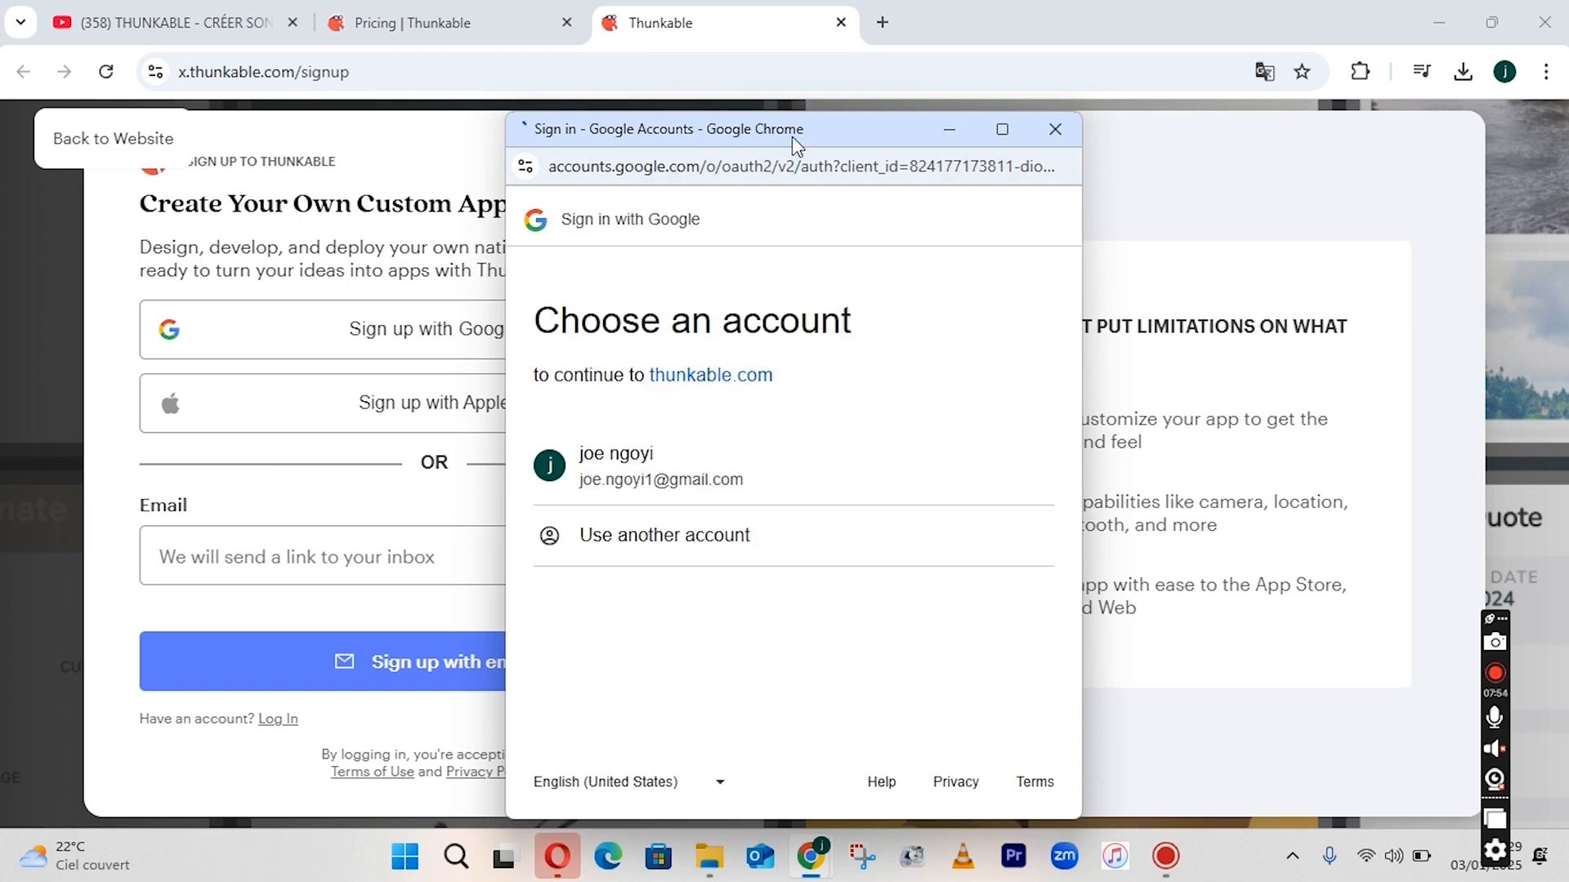
{"action": "left_click_drag", "start_coordinate": [798, 125], "coordinate": [786, 94]}
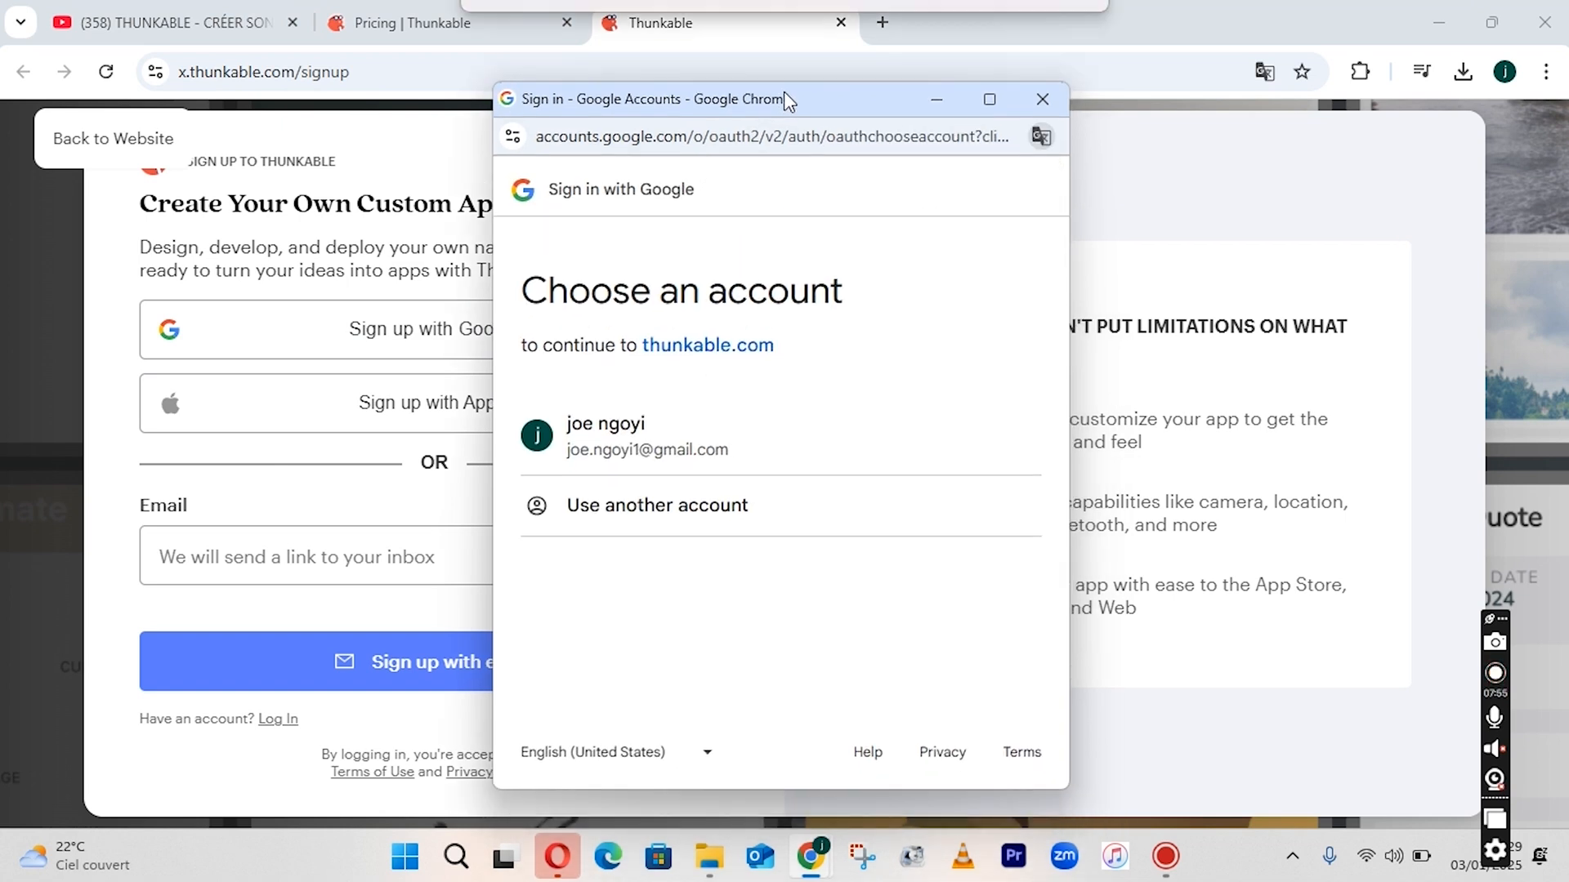
{"action": "left_click", "coordinate": [666, 448]}
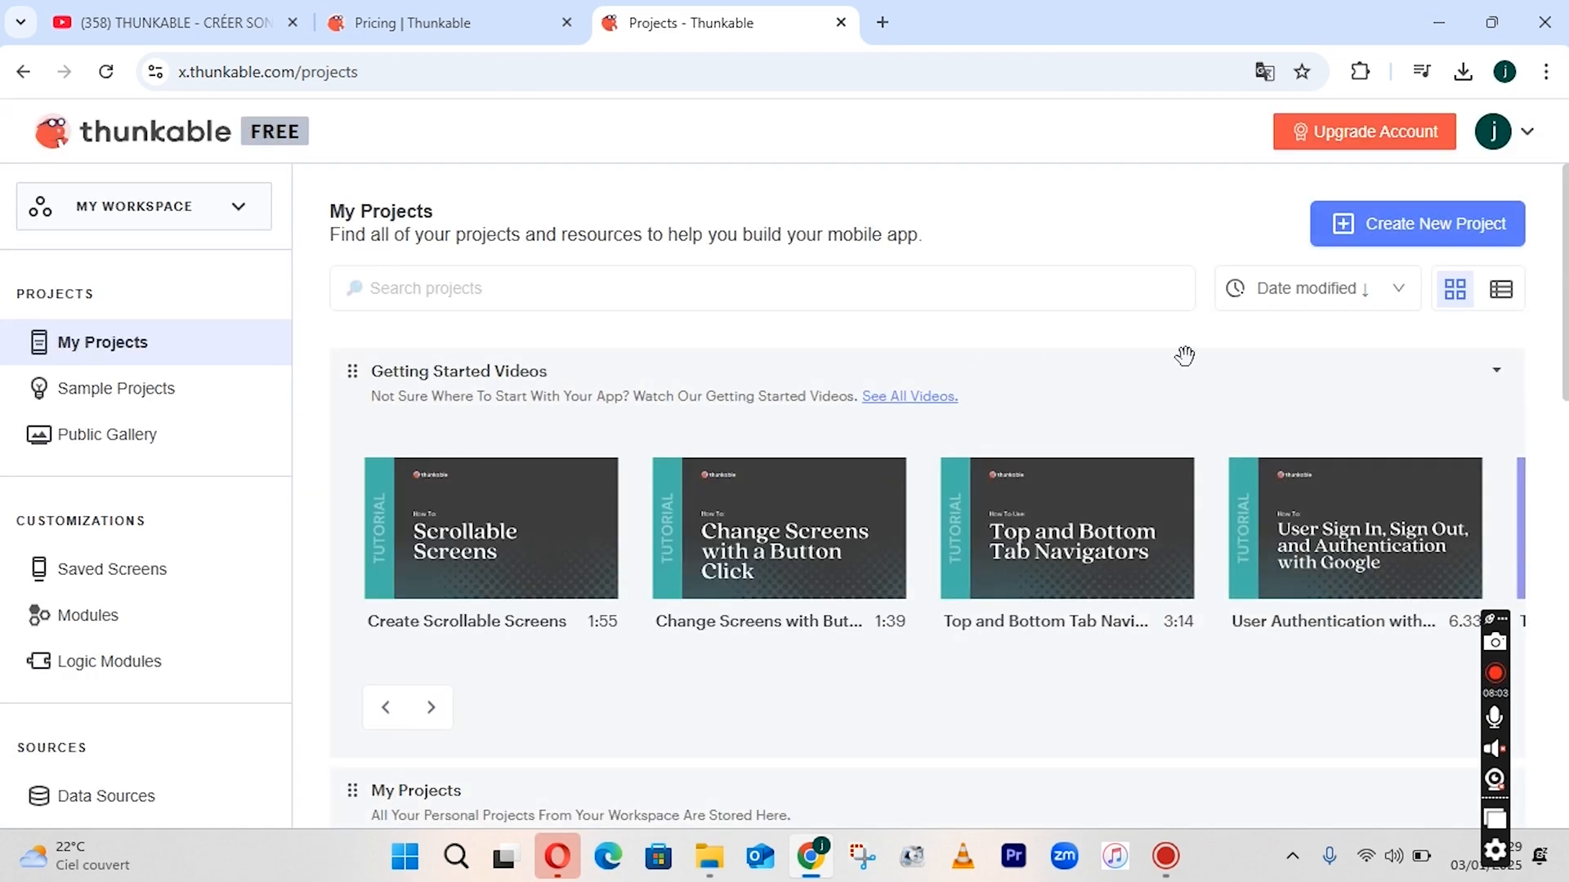
Look over the account options and the My Projects page with its getting-started videos and stored projects.
{"action": "left_click", "coordinate": [1525, 142]}
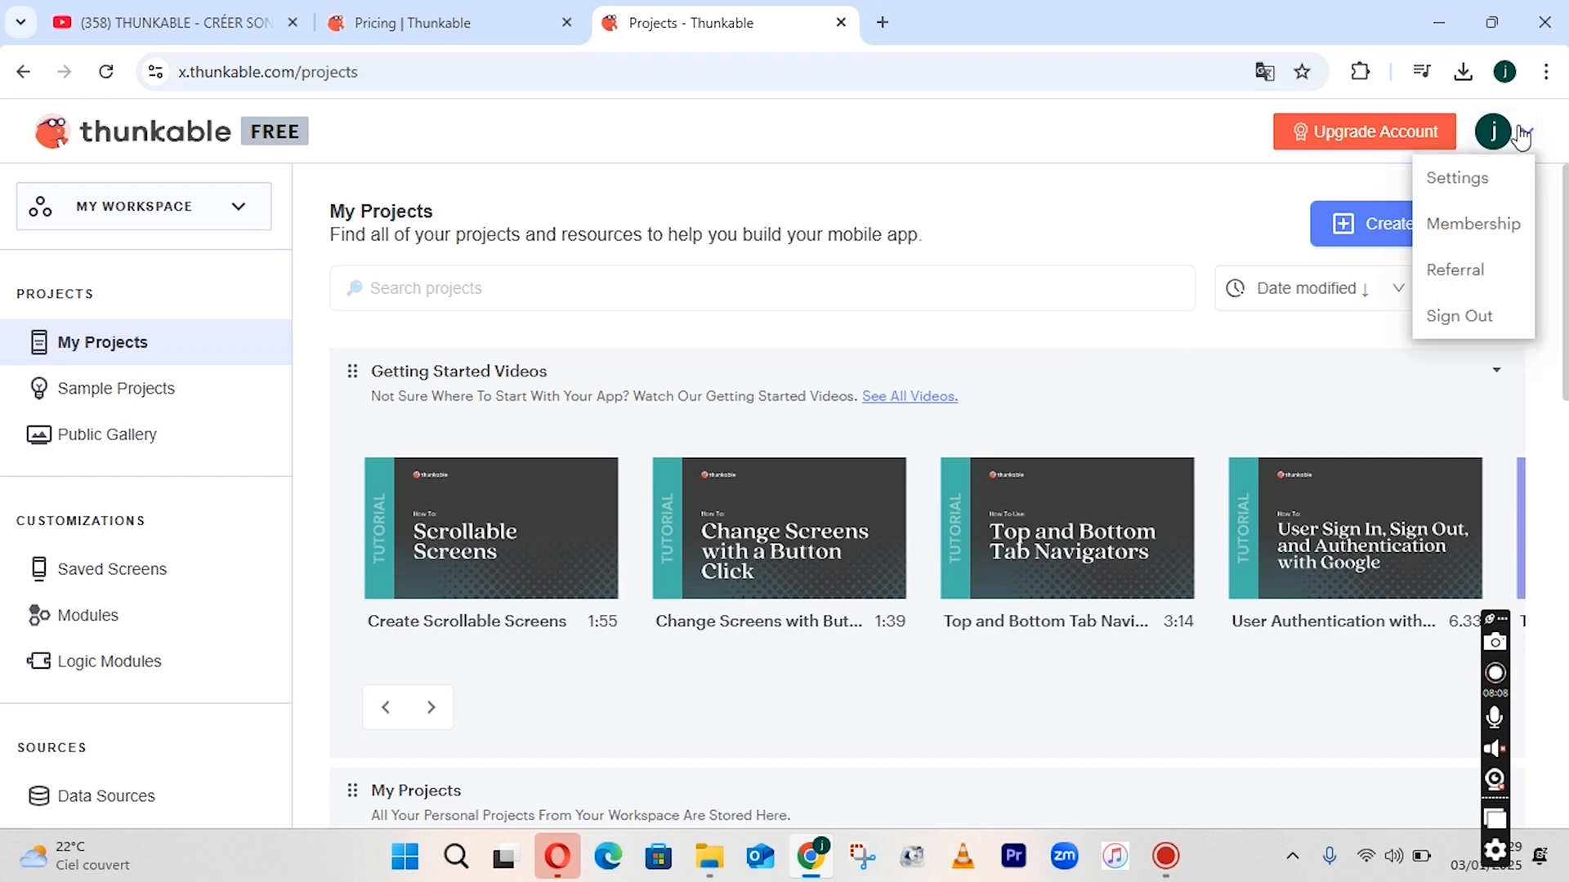
{"action": "left_click", "coordinate": [1525, 139]}
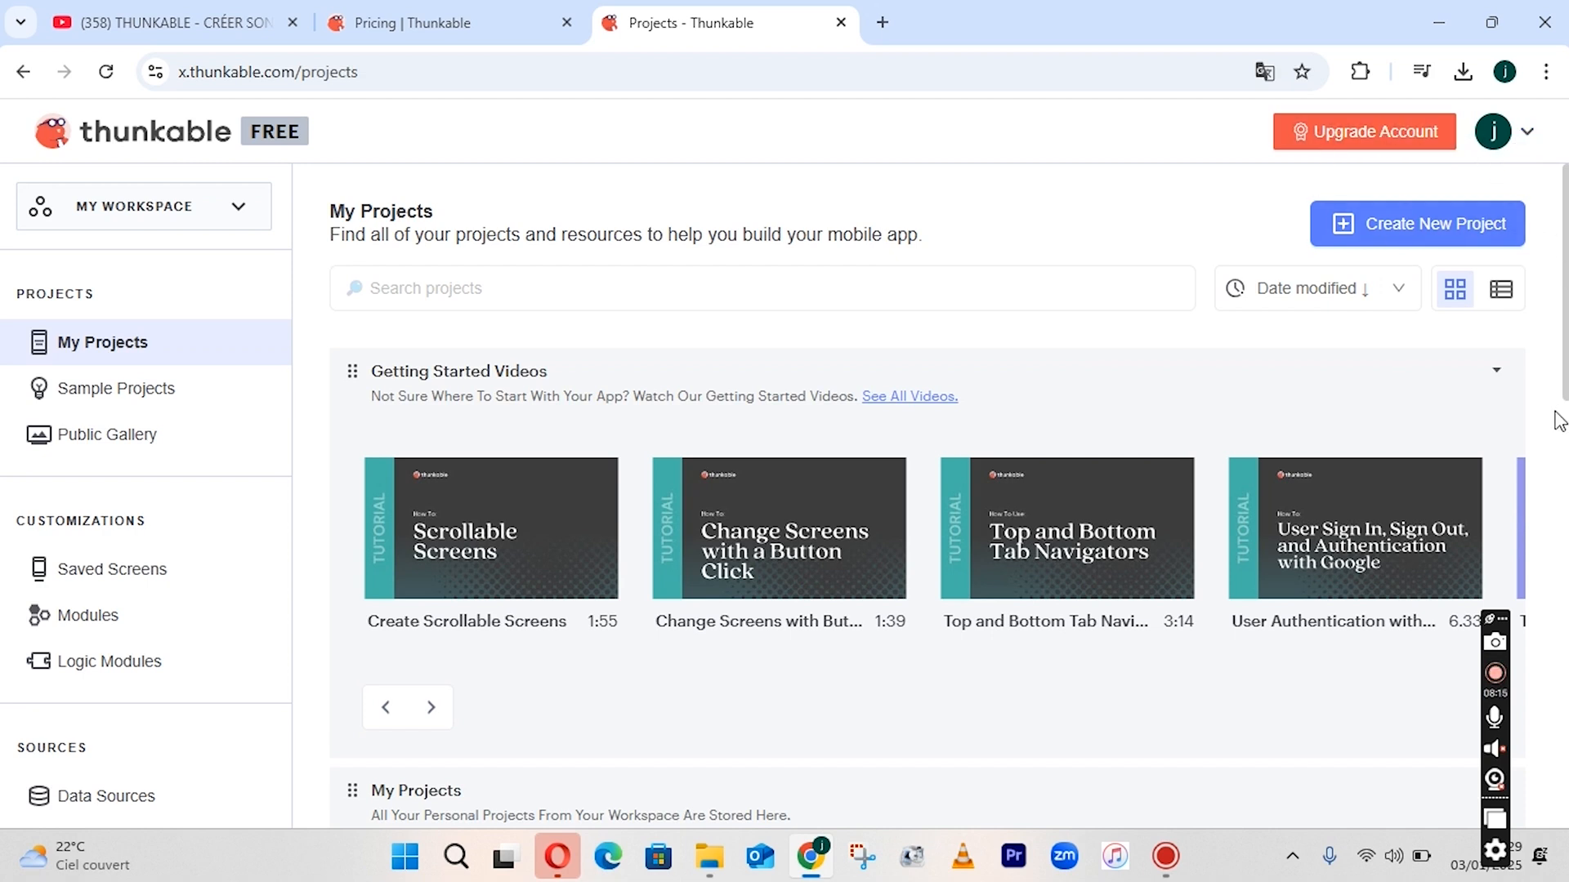
{"action": "left_click_drag", "start_coordinate": [1565, 317], "coordinate": [1548, 291]}
{"action": "scroll", "coordinate": [899, 490], "scroll_direction": "down", "scroll_amount": 3}
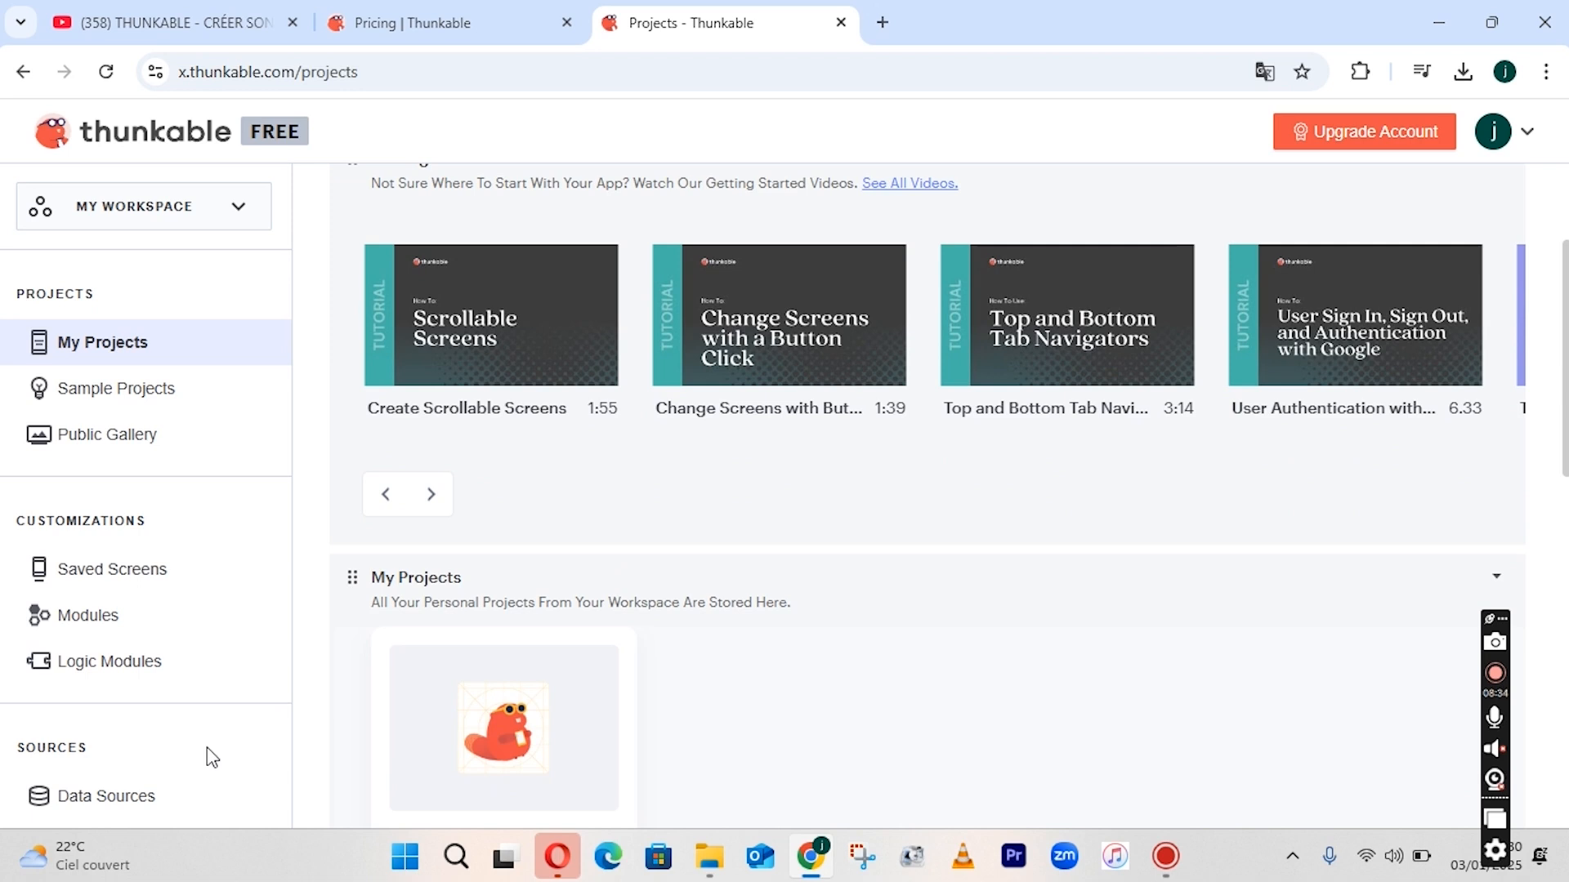
{"action": "left_click_drag", "start_coordinate": [1564, 330], "coordinate": [1550, 243]}
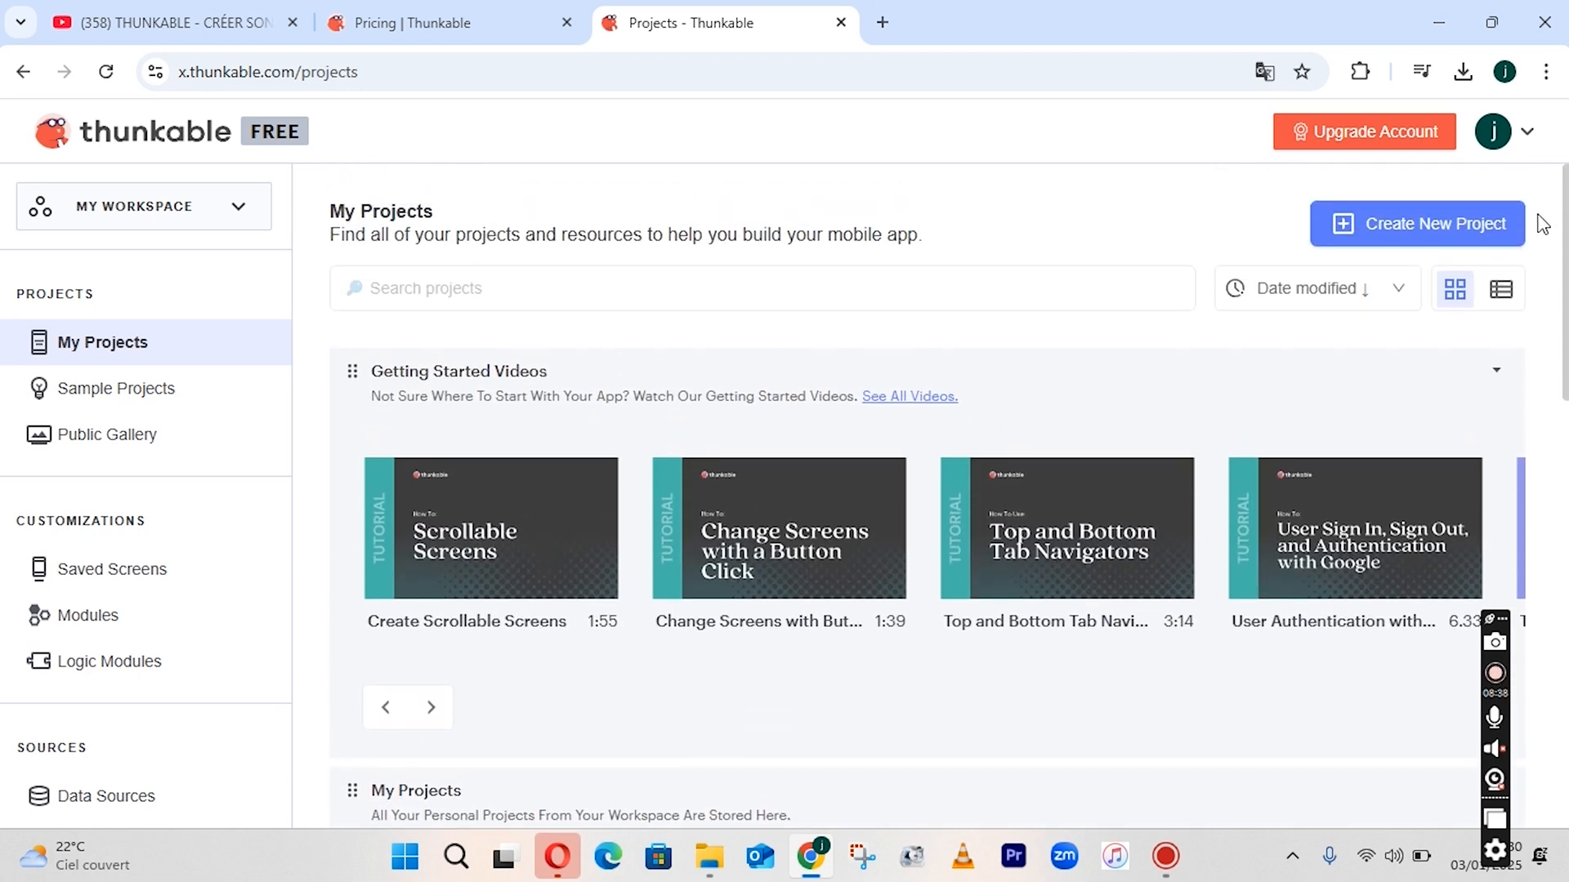
Start a new project named FRIKTUNE in My Workspace with the Developer Tools category.
{"action": "left_click", "coordinate": [1450, 235]}
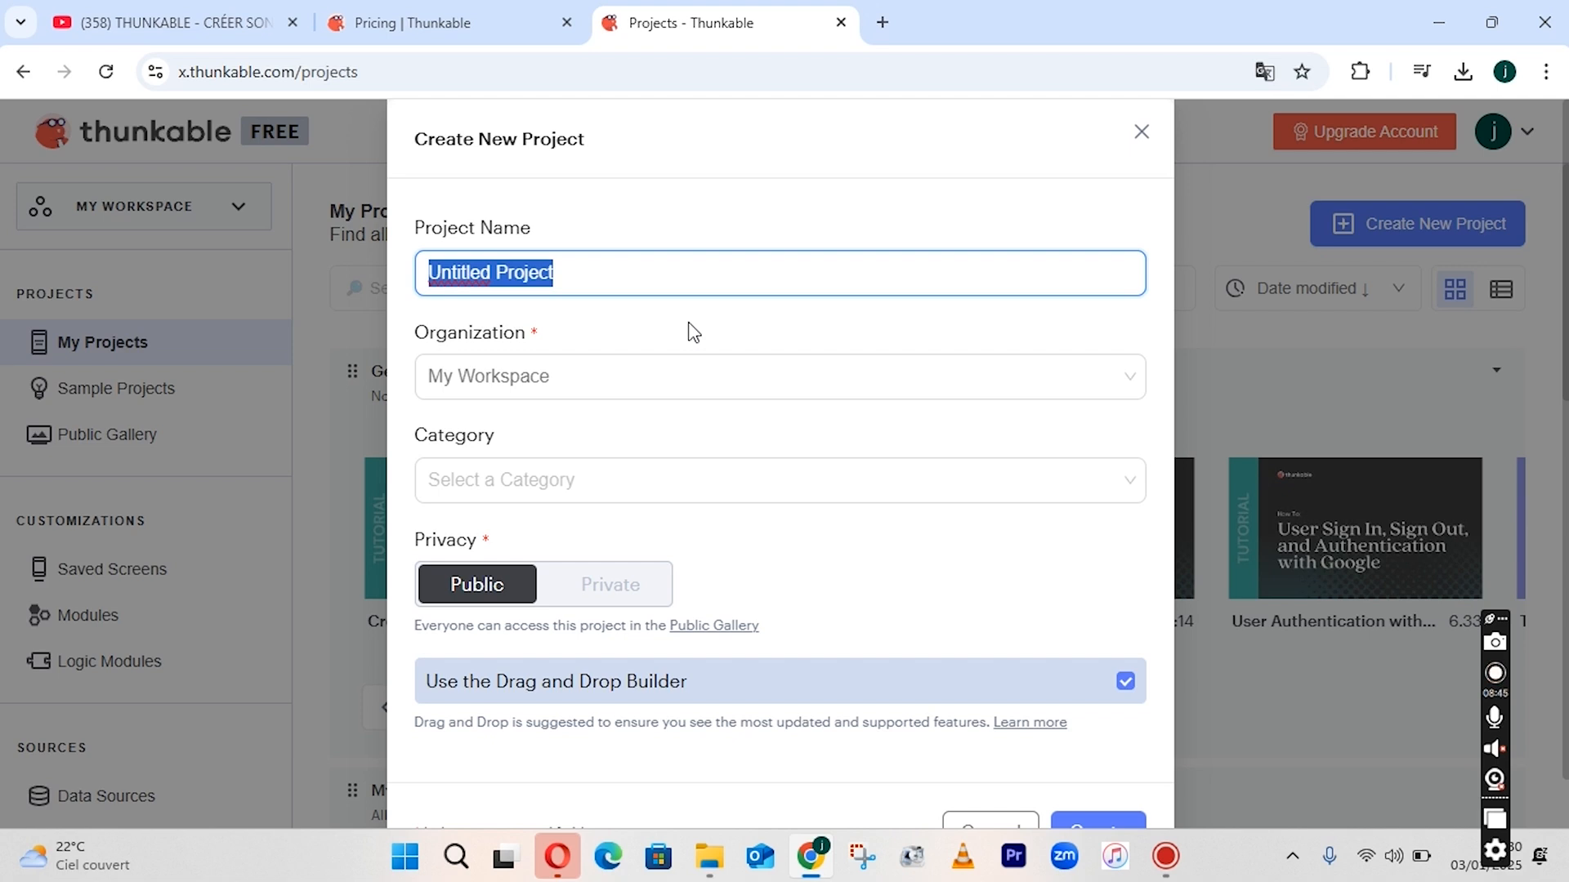
{"action": "type", "text": "FRIKTUNE"}
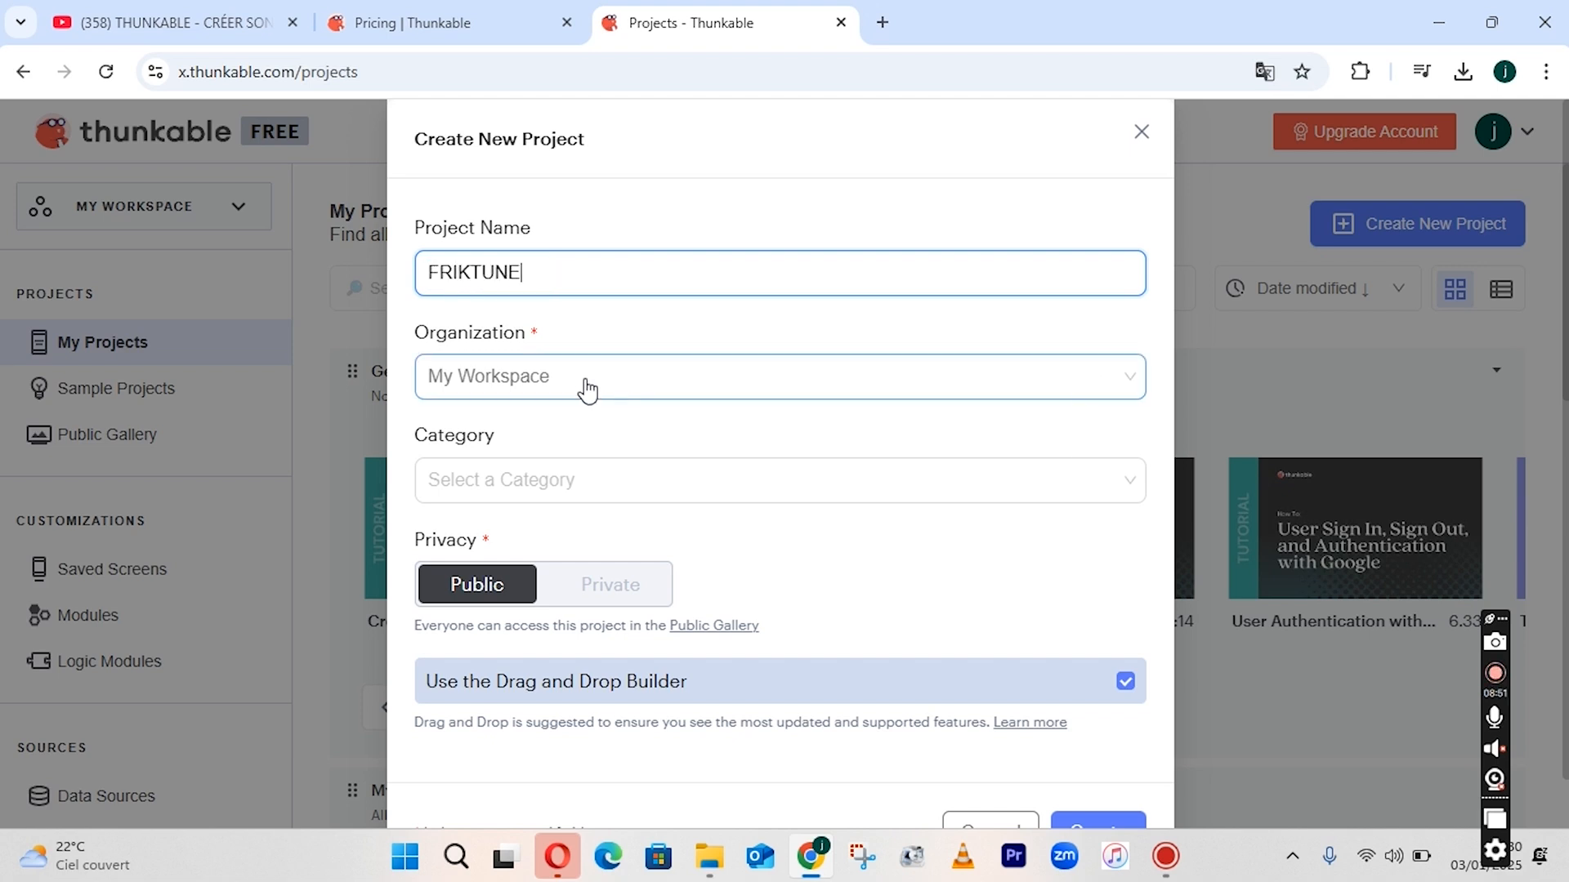
{"action": "left_click", "coordinate": [586, 390]}
{"action": "left_click", "coordinate": [585, 389]}
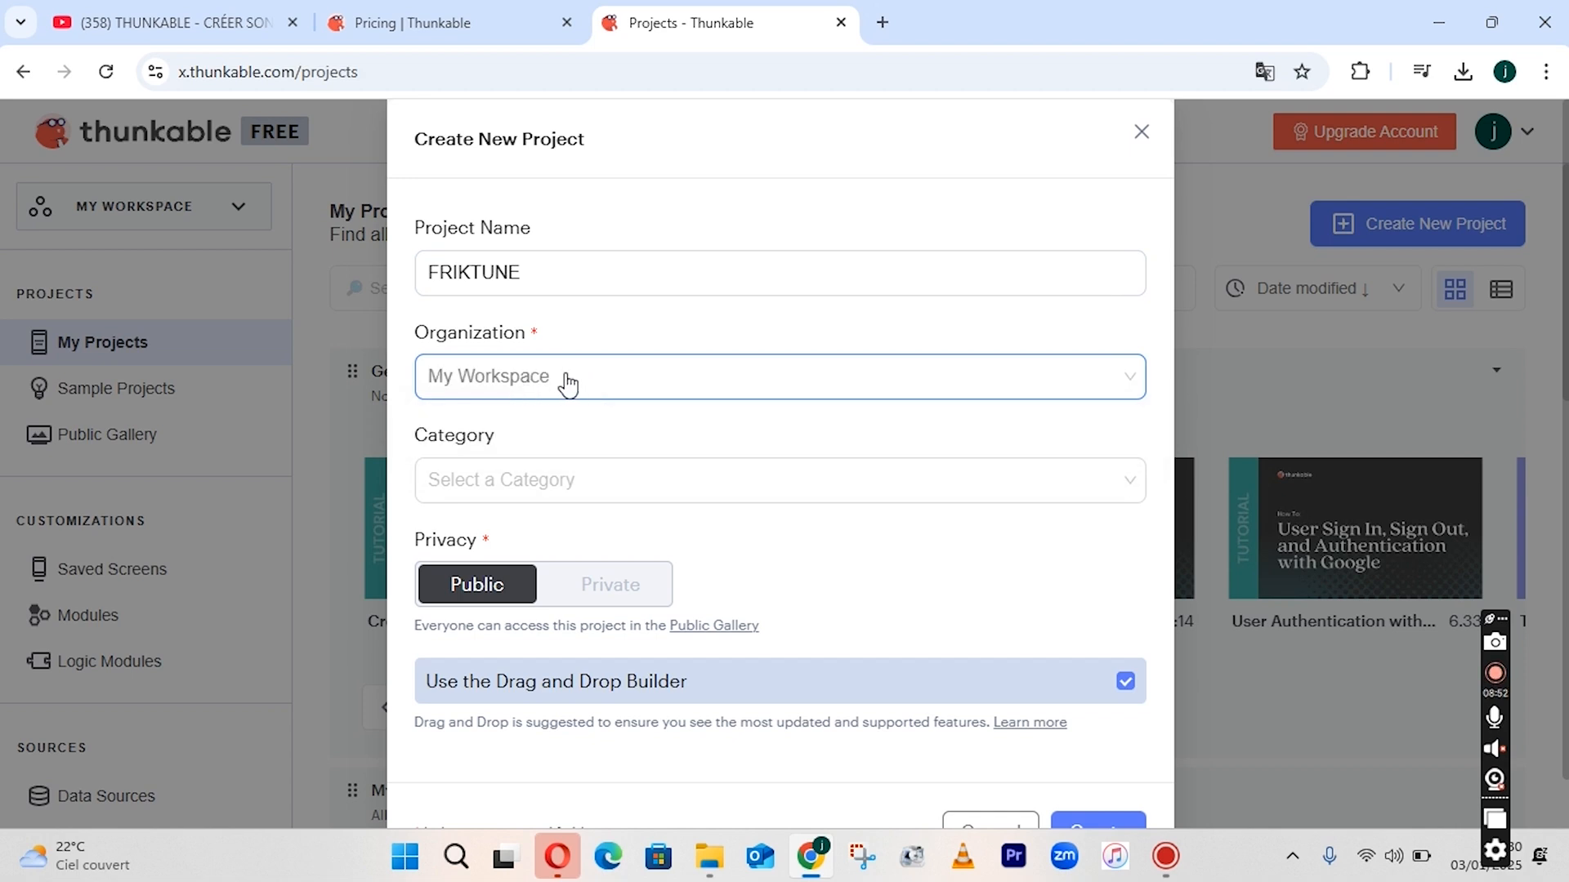
{"action": "left_click", "coordinate": [589, 482]}
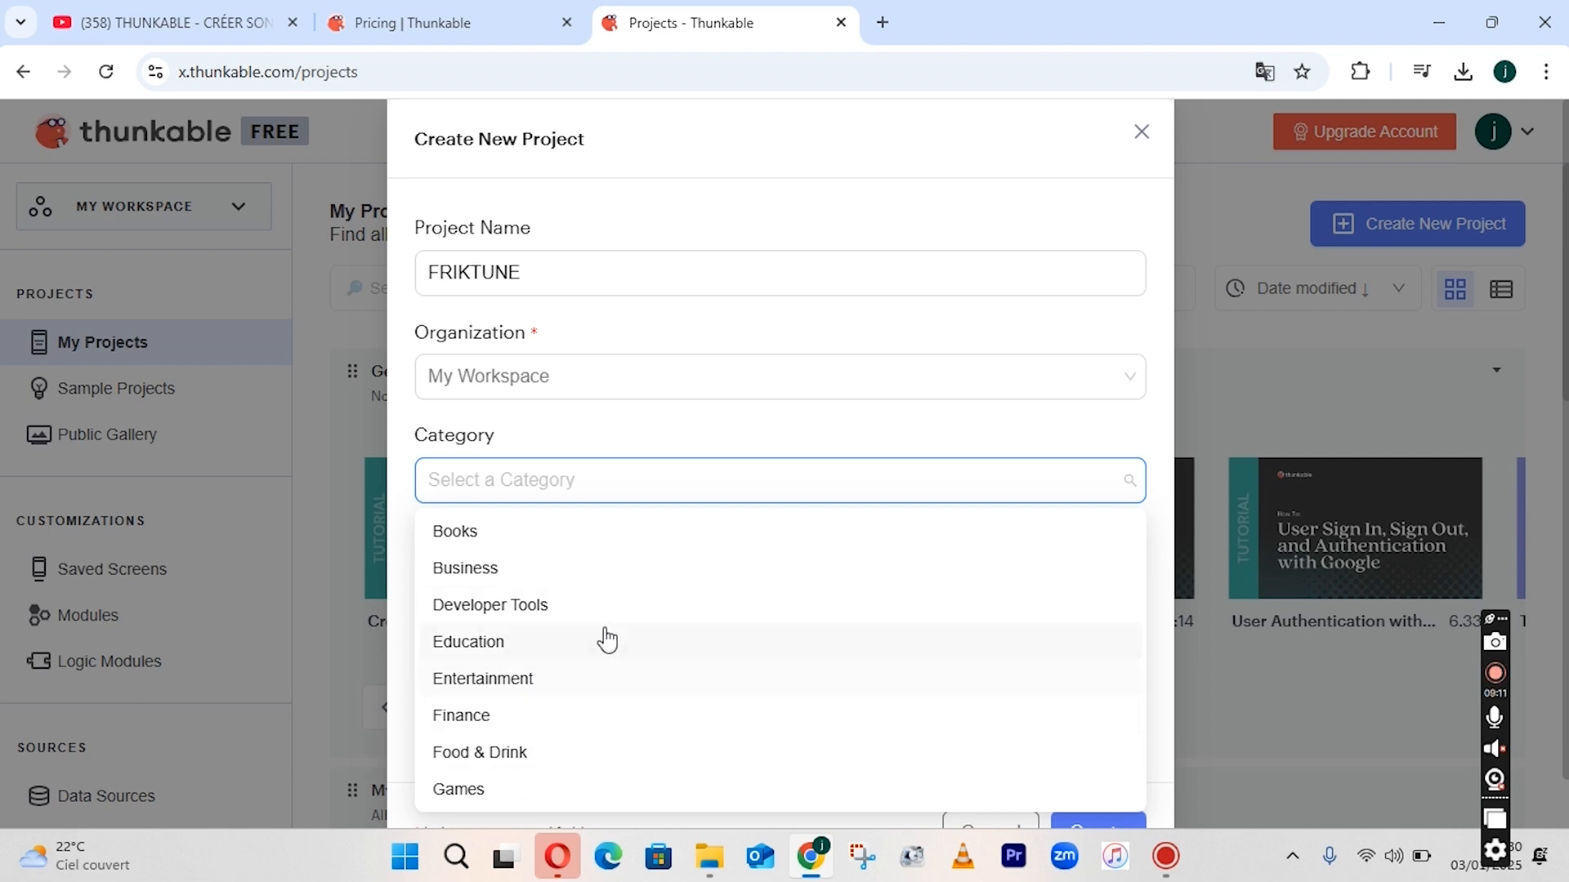
{"action": "left_click", "coordinate": [520, 613]}
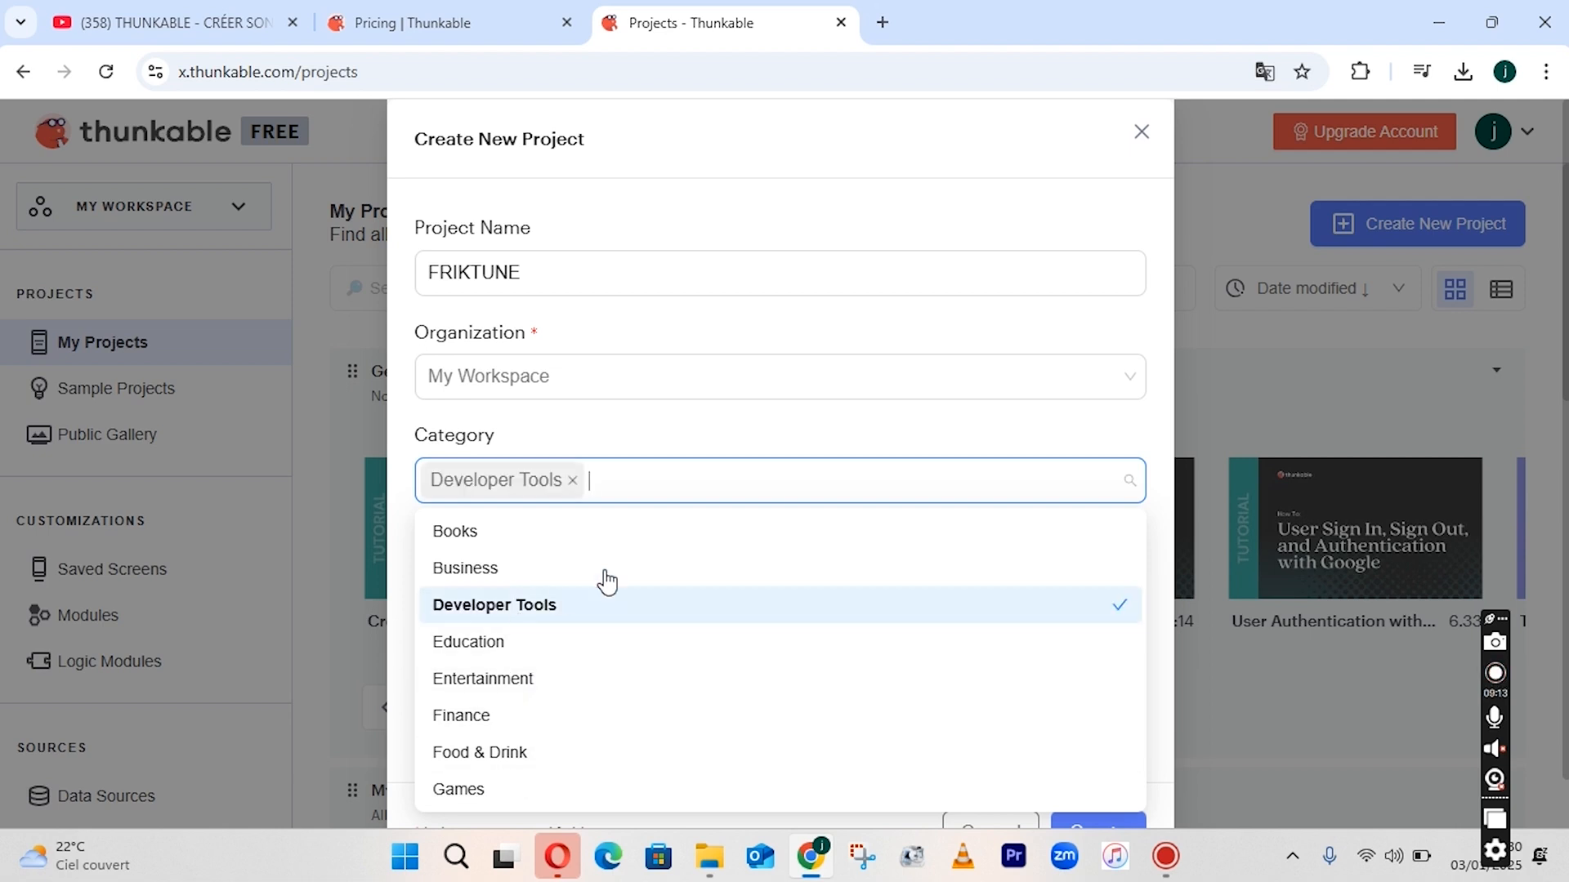
{"action": "left_click", "coordinate": [1158, 433]}
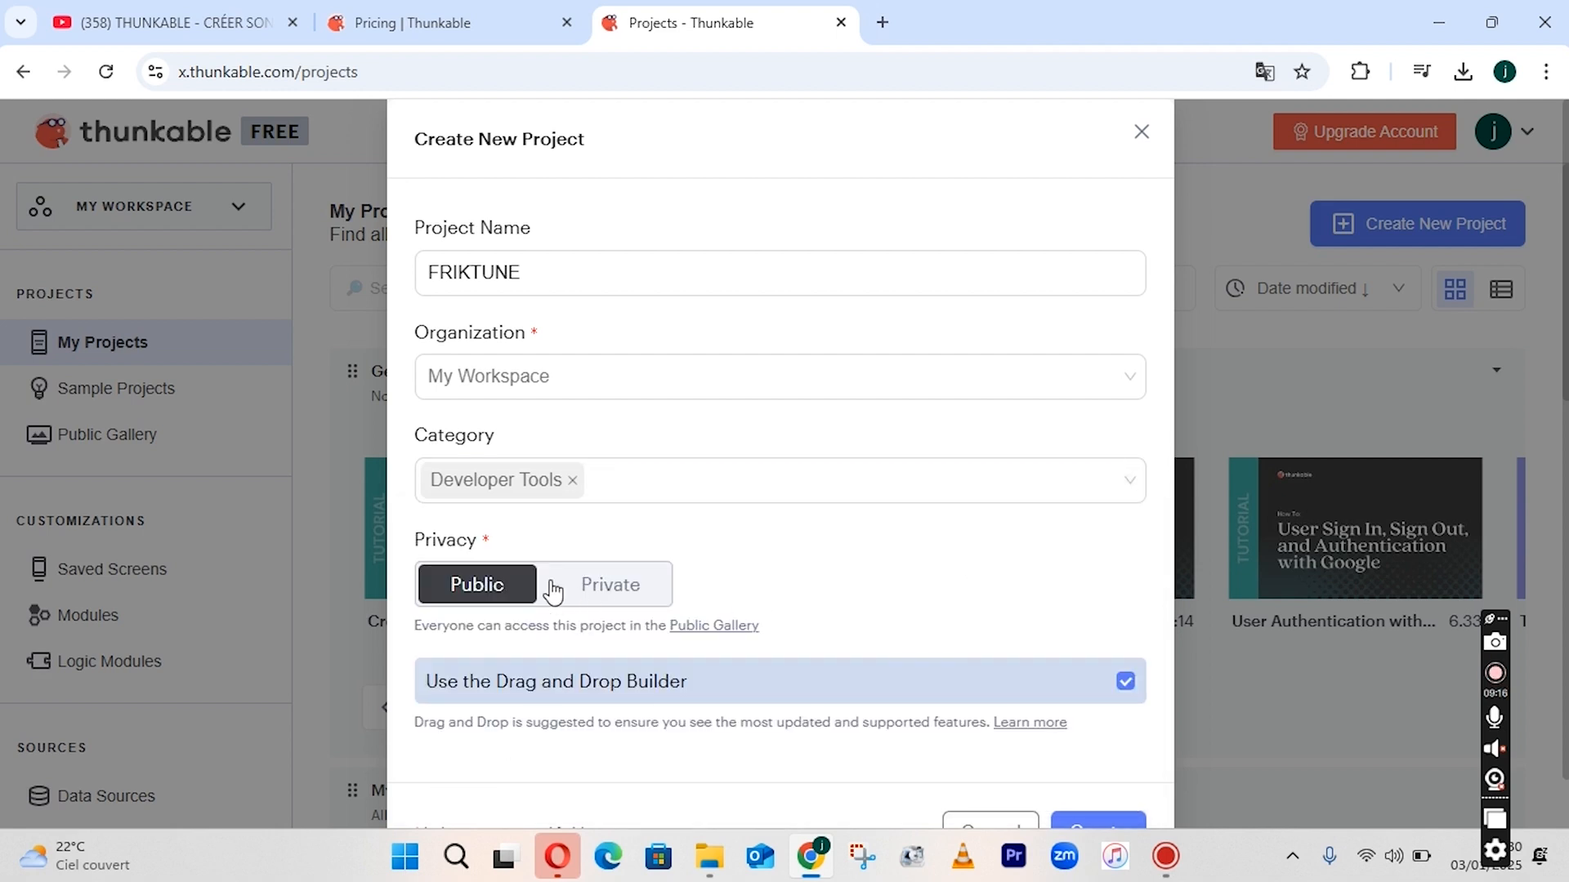
Try the Private privacy option, return it to Public, and create the project with the Drag and Drop Builder enabled.
{"action": "left_click", "coordinate": [590, 585]}
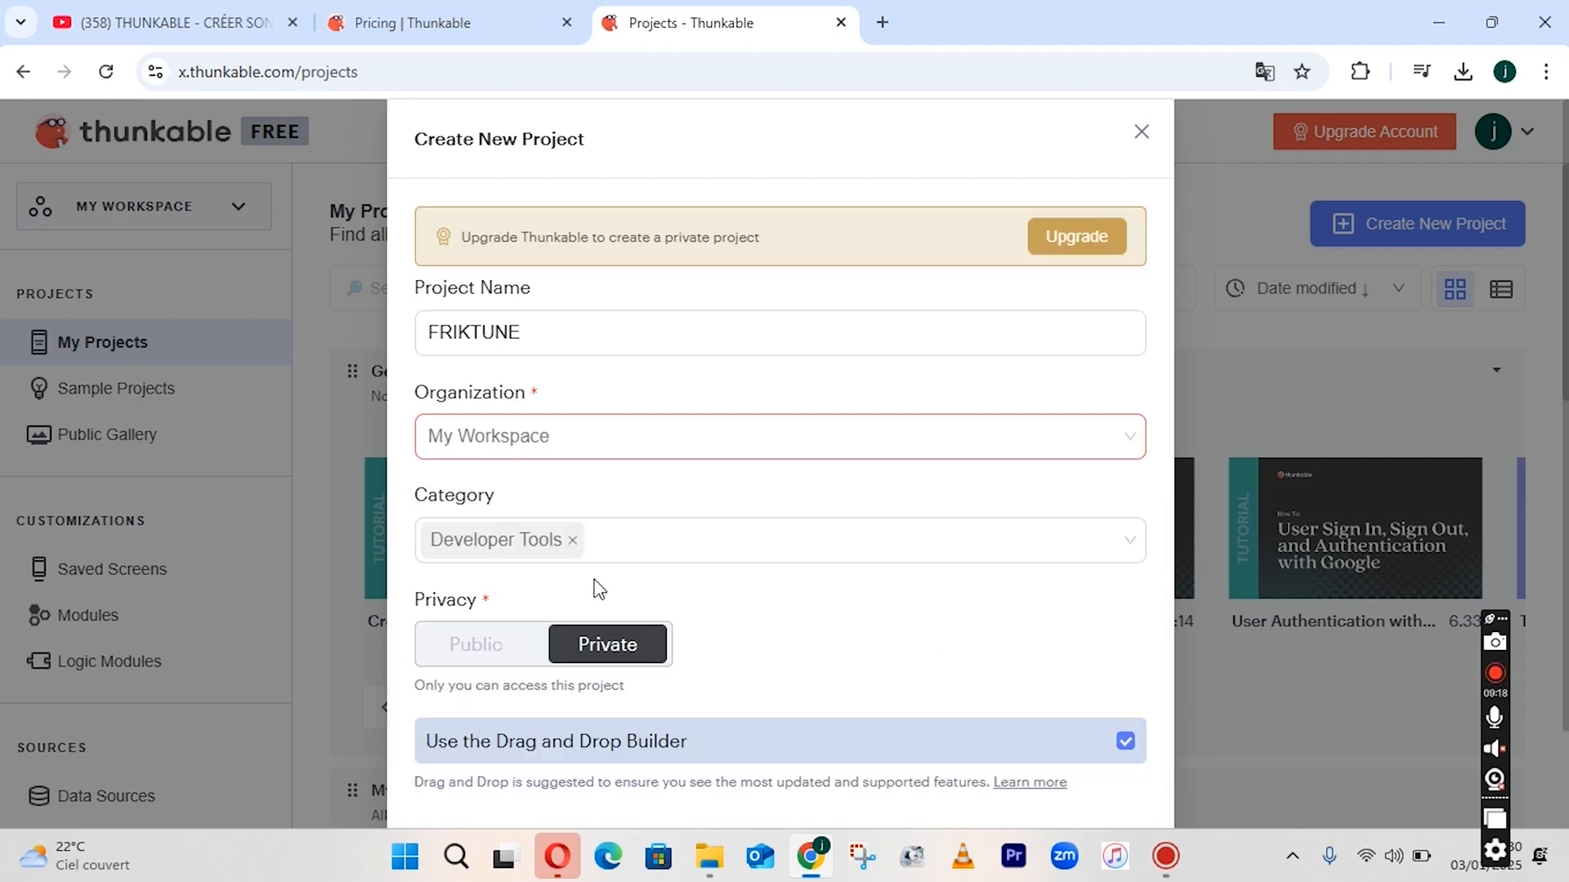
{"action": "left_click", "coordinate": [480, 659]}
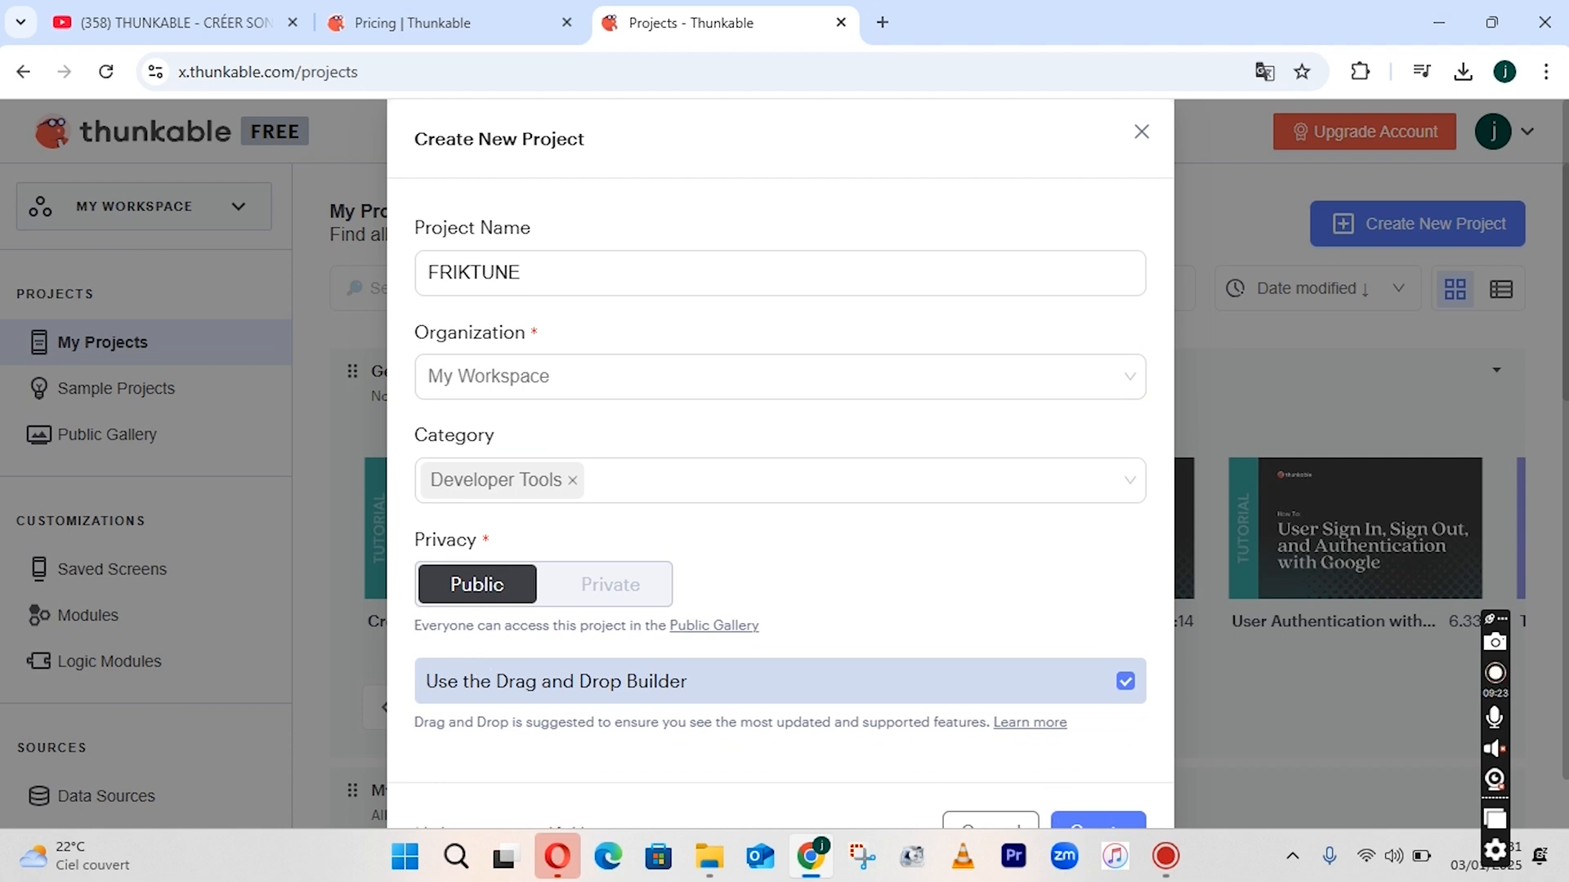
{"action": "scroll", "coordinate": [1563, 486], "scroll_direction": "down", "scroll_amount": 1}
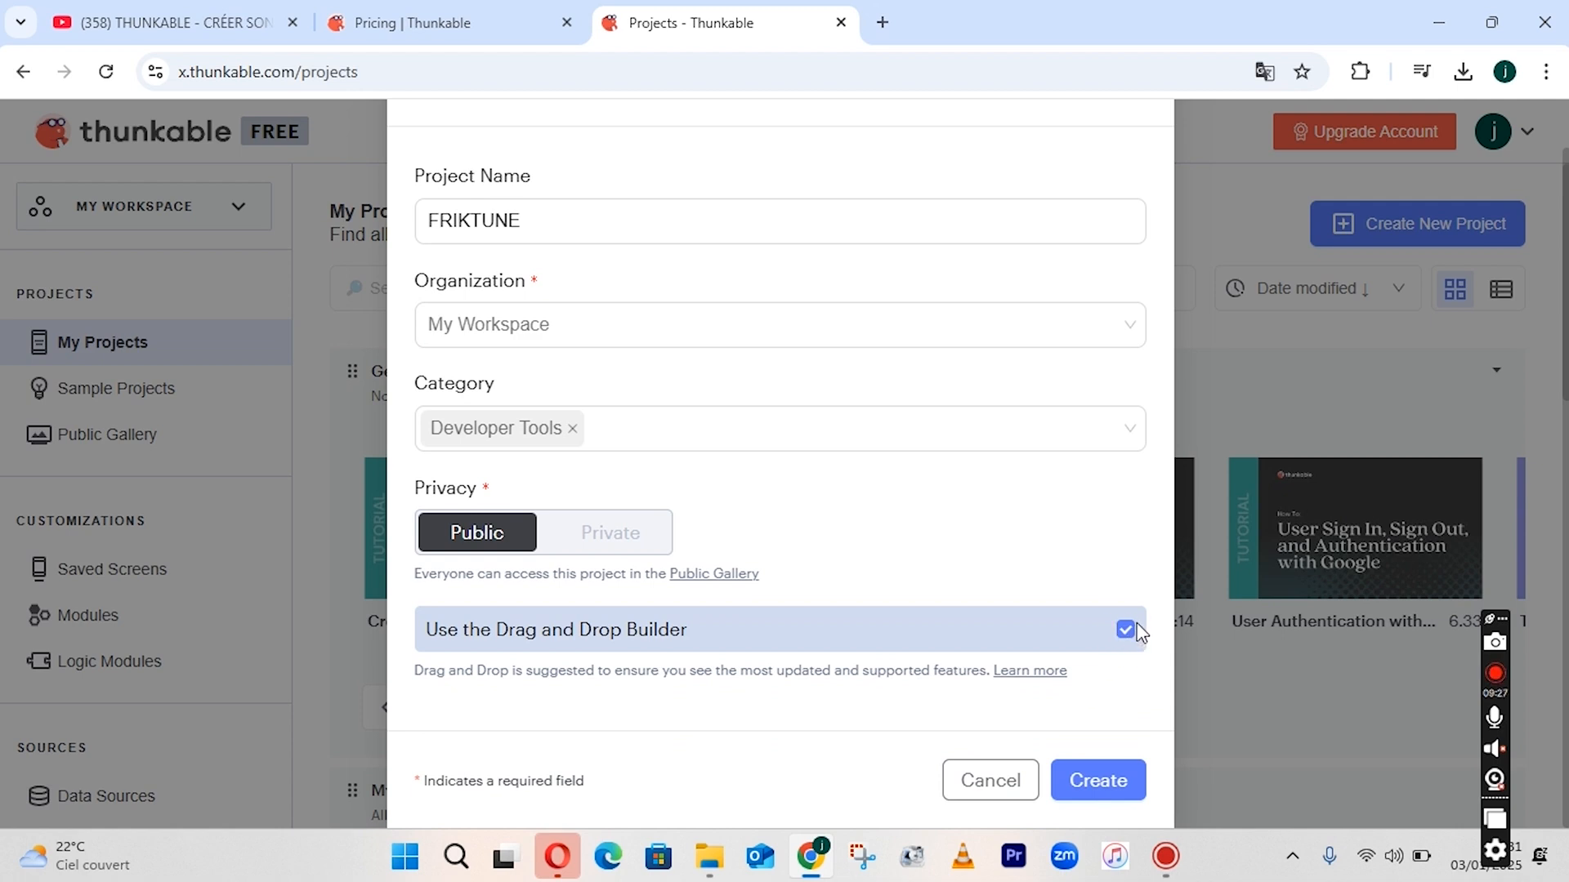
{"action": "left_click", "coordinate": [1095, 780]}
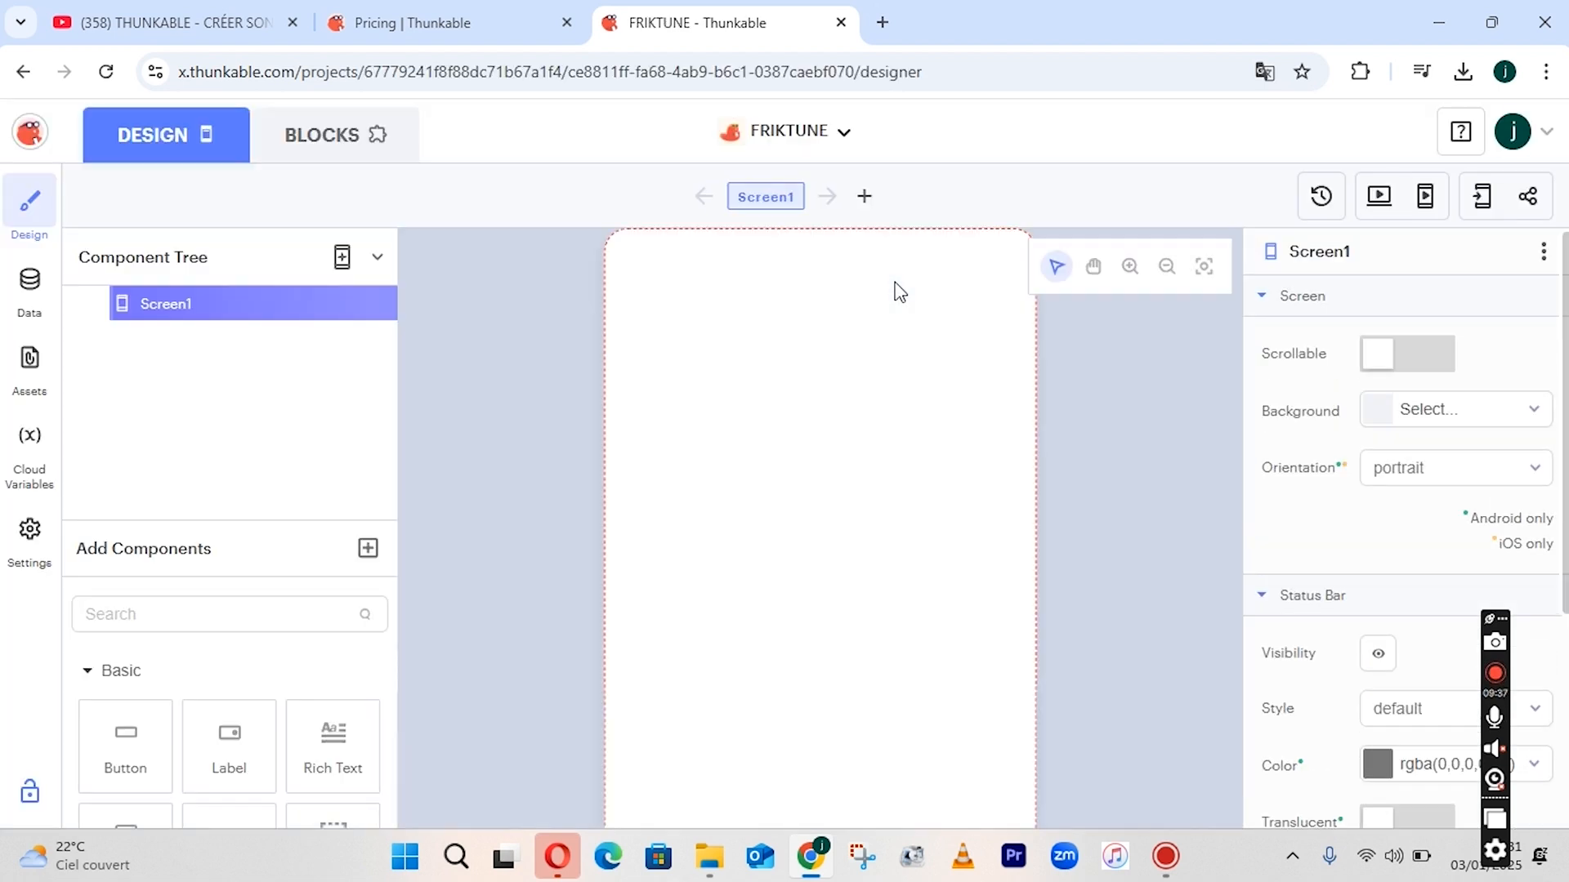
Examine the blank Screen1 at a reduced zoom on the design canvas and inspect its editable name.
{"action": "left_click", "coordinate": [1162, 275]}
{"action": "left_click", "coordinate": [1164, 269]}
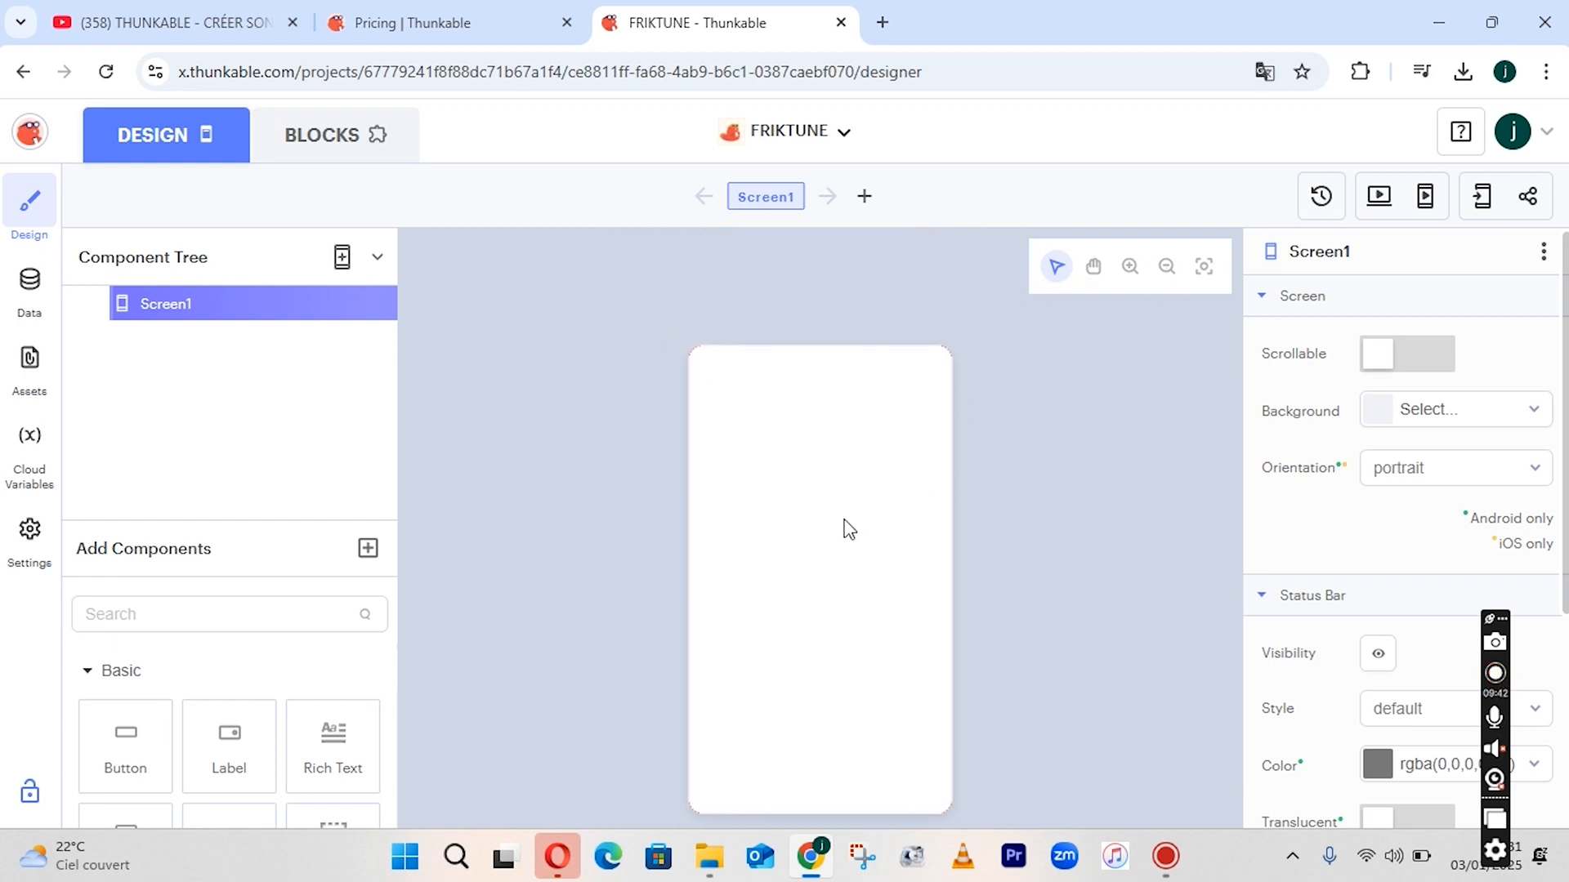
{"action": "mouse_move", "coordinate": [1563, 315]}
{"action": "left_mouse_down"}
{"action": "mouse_move", "coordinate": [1563, 405]}
{"action": "mouse_move", "coordinate": [1560, 308]}
{"action": "left_mouse_up"}
{"action": "double_click", "coordinate": [775, 199]}
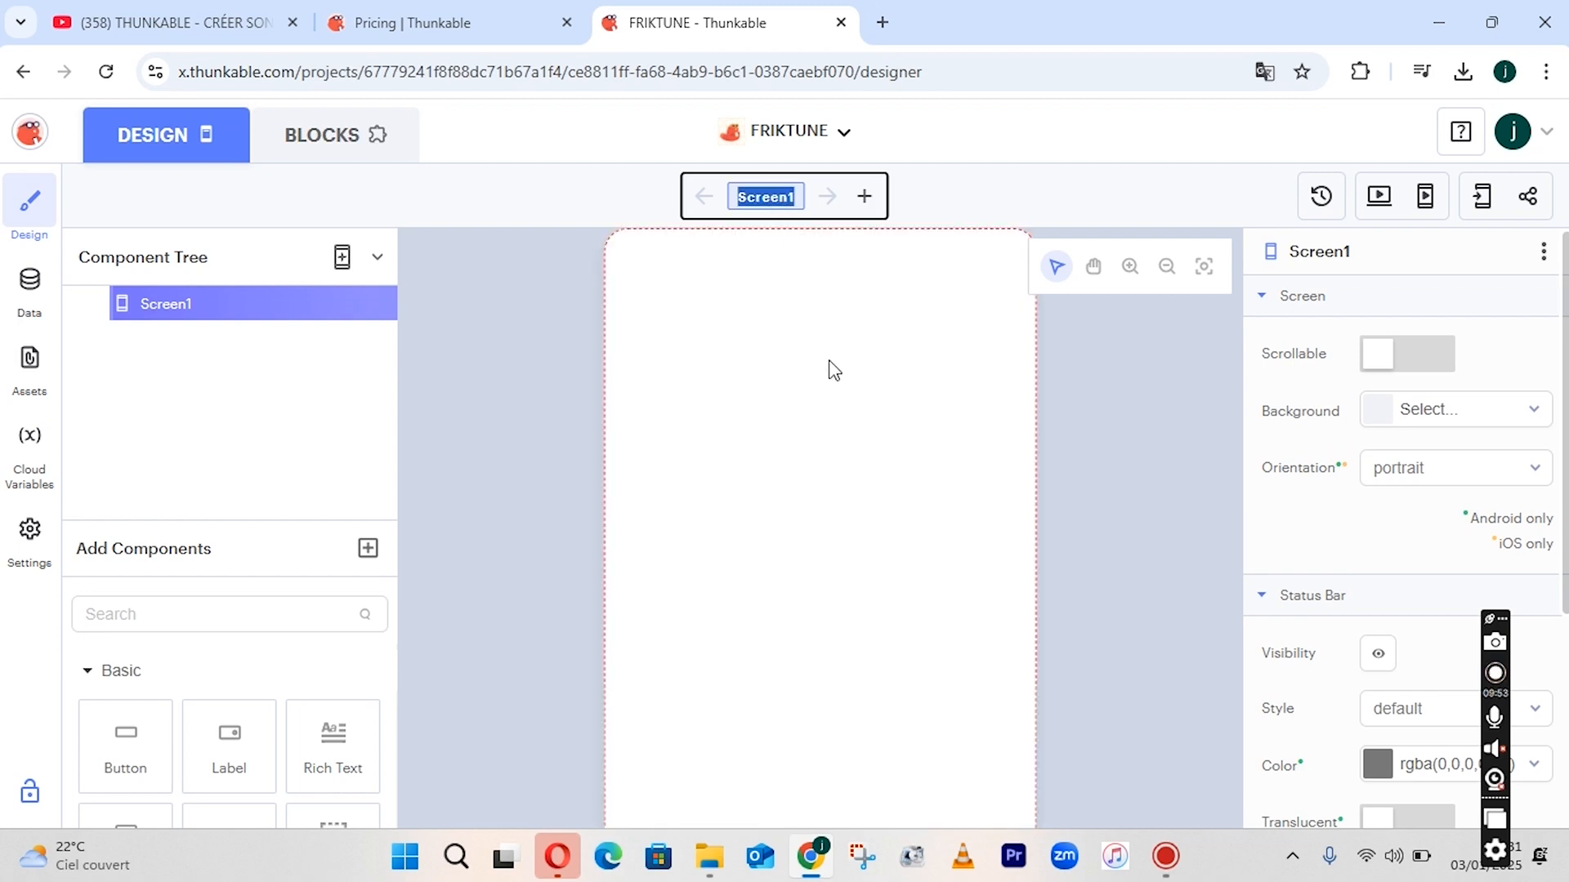
{"action": "left_click", "coordinate": [794, 395]}
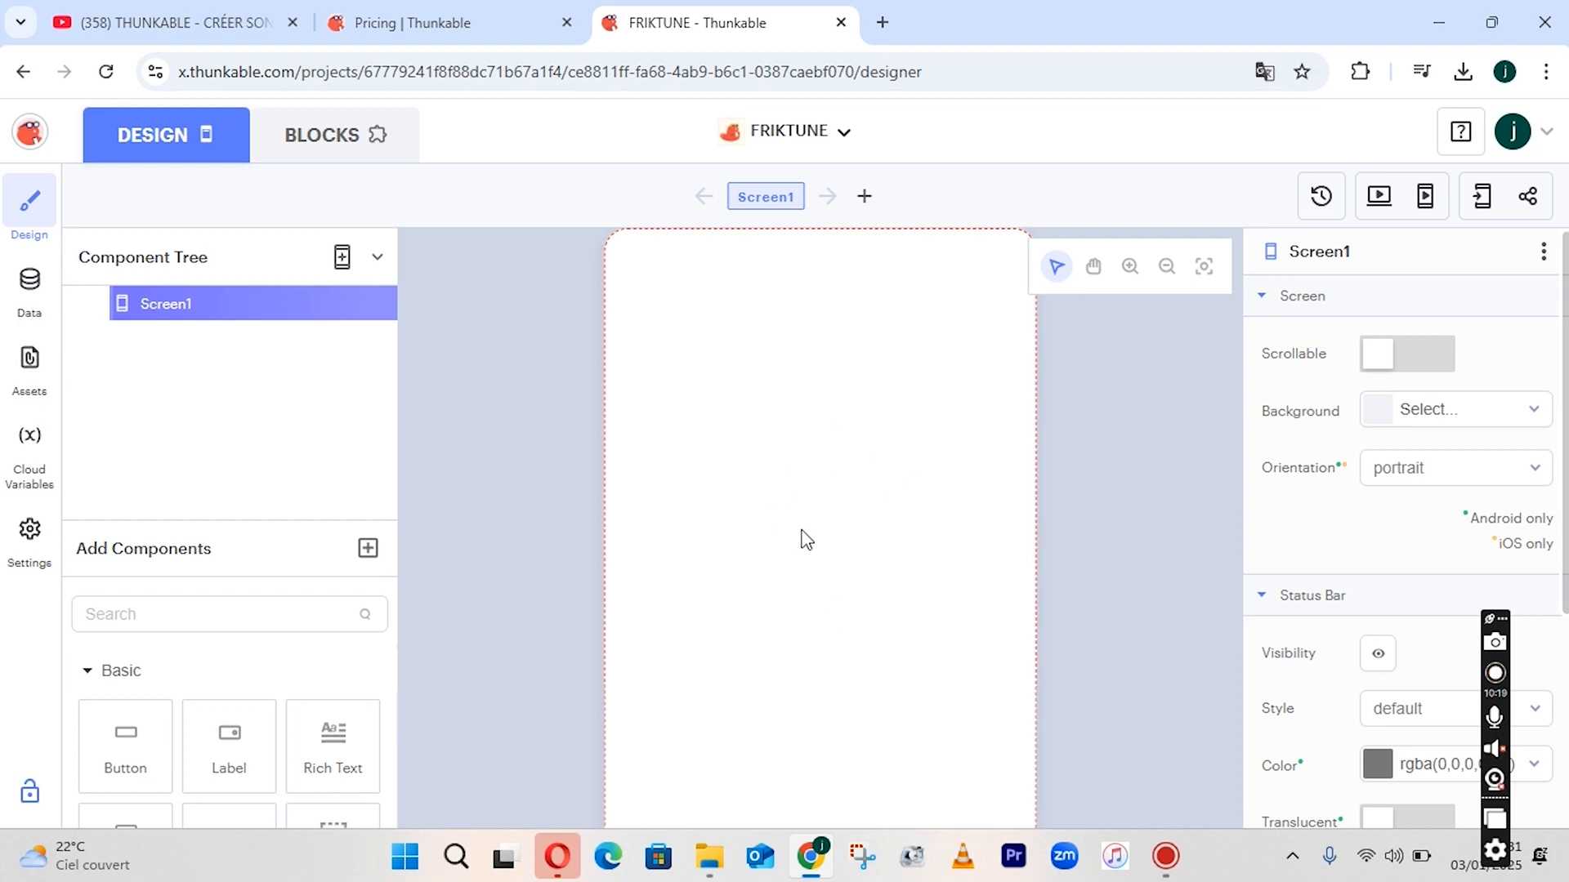
View the project's Blocks workspace and its toolbox categories, and return to the Design view.
{"action": "left_click", "coordinate": [328, 139]}
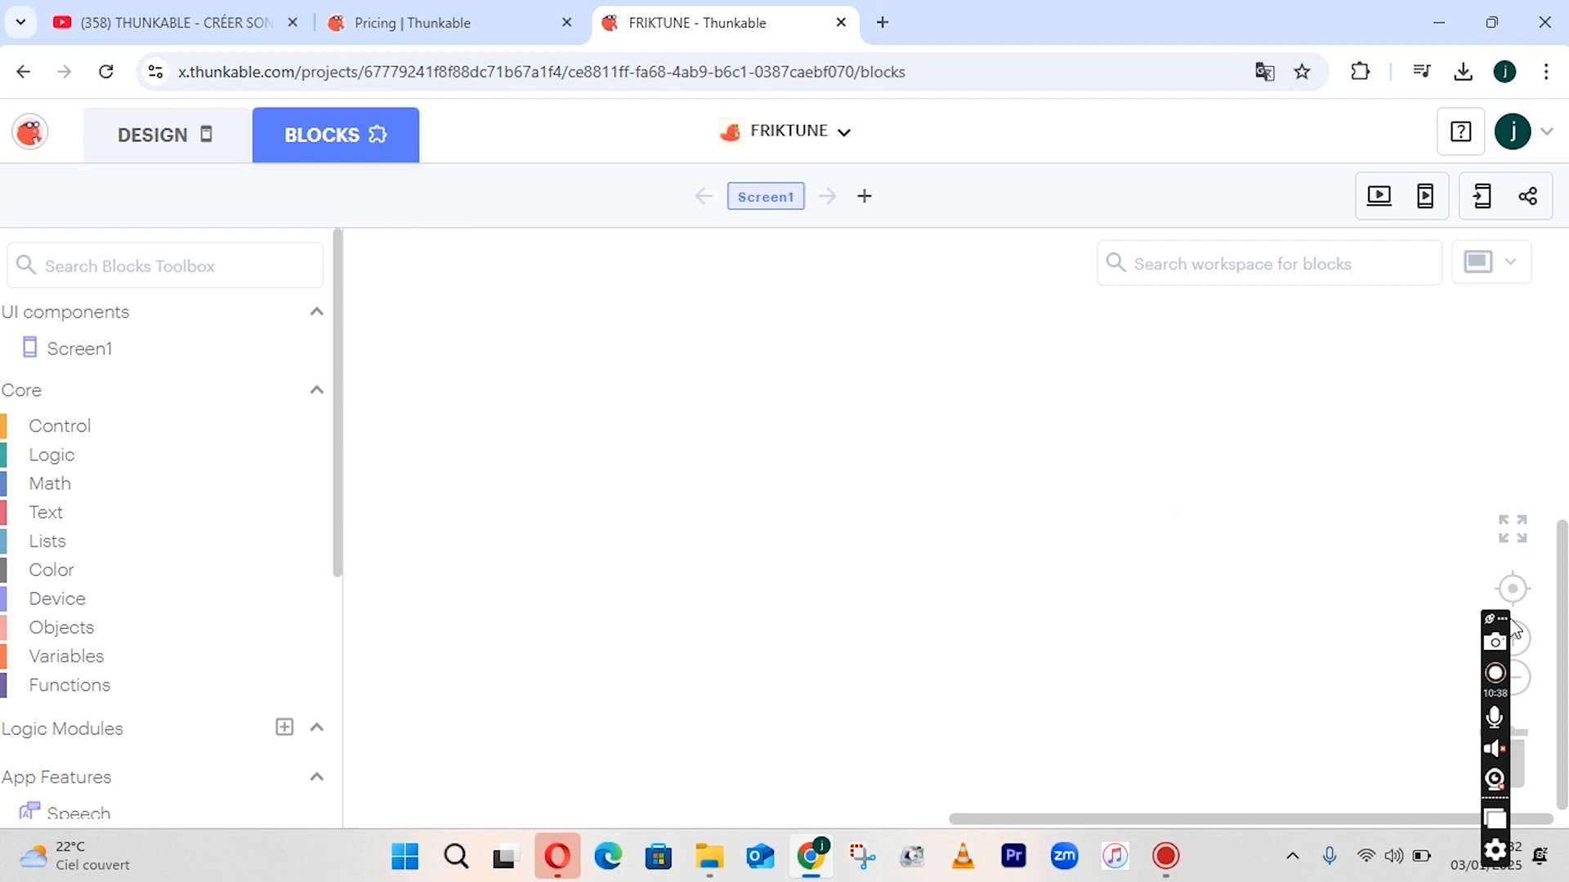
{"action": "left_click_drag", "start_coordinate": [1503, 639], "coordinate": [1552, 641]}
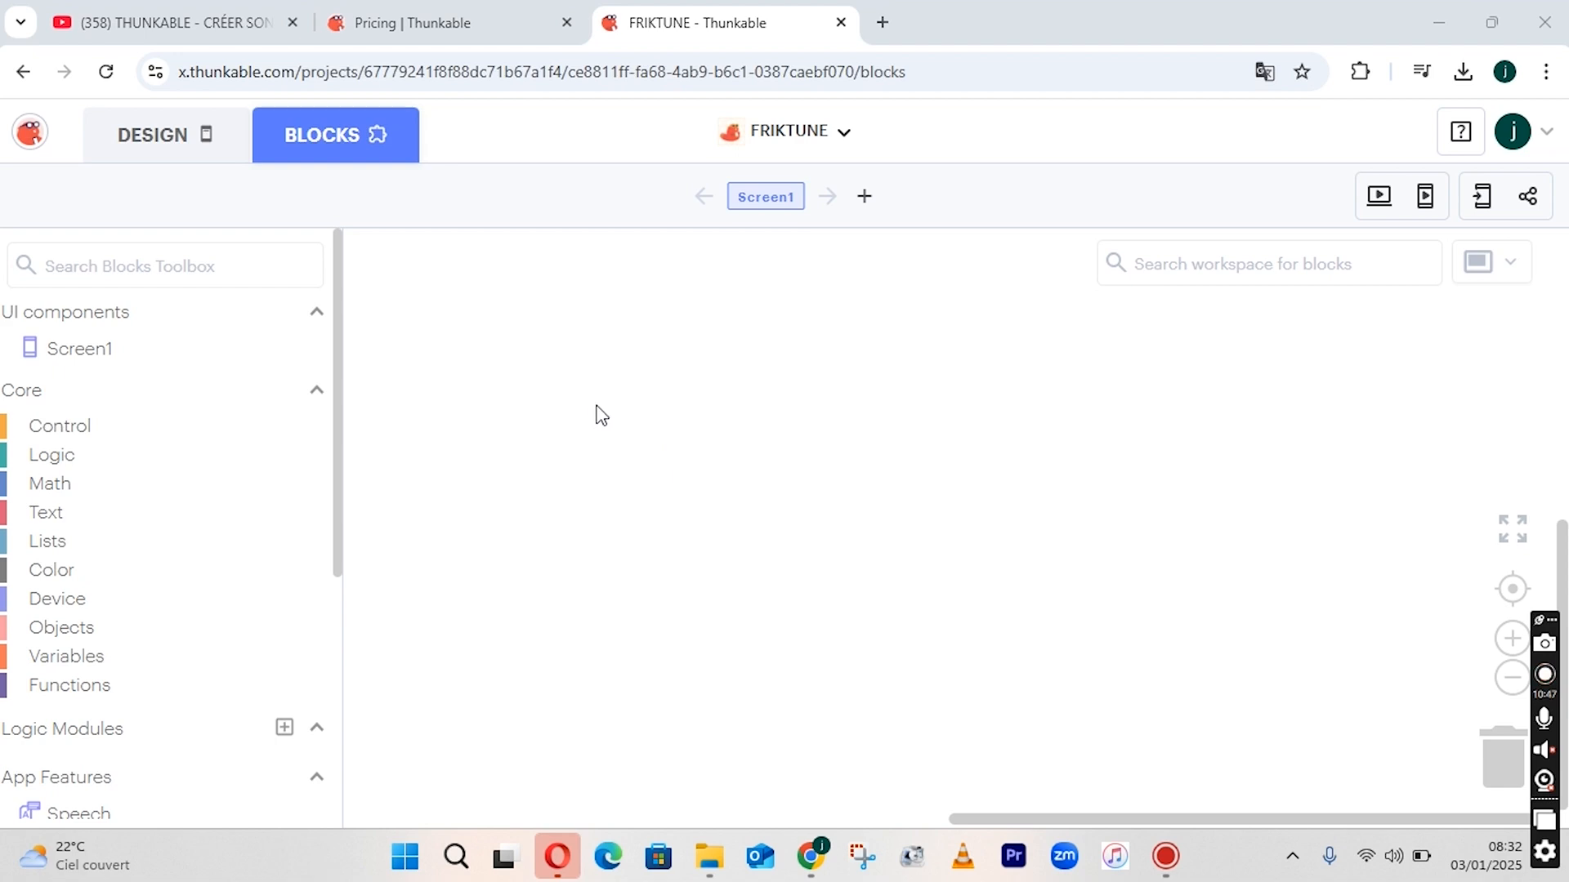
{"action": "left_click", "coordinate": [152, 157]}
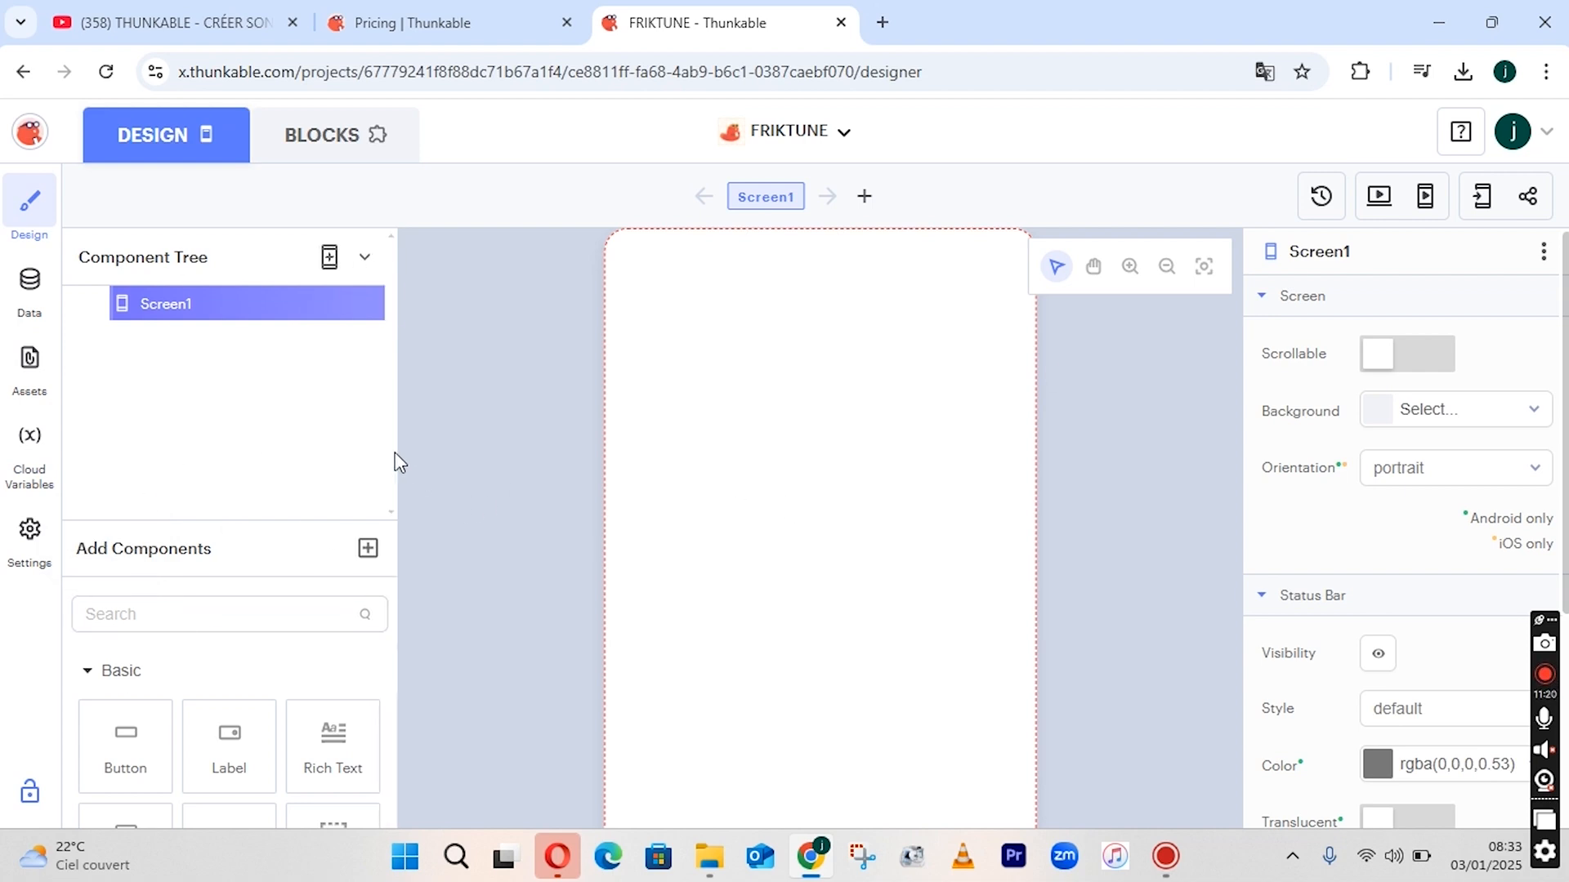
Examine the Screen1 properties and the enlarged component library, covering the Basic, Data, Input, Media and Embed groups.
{"action": "scroll", "coordinate": [1563, 291], "scroll_direction": "down", "scroll_amount": 3}
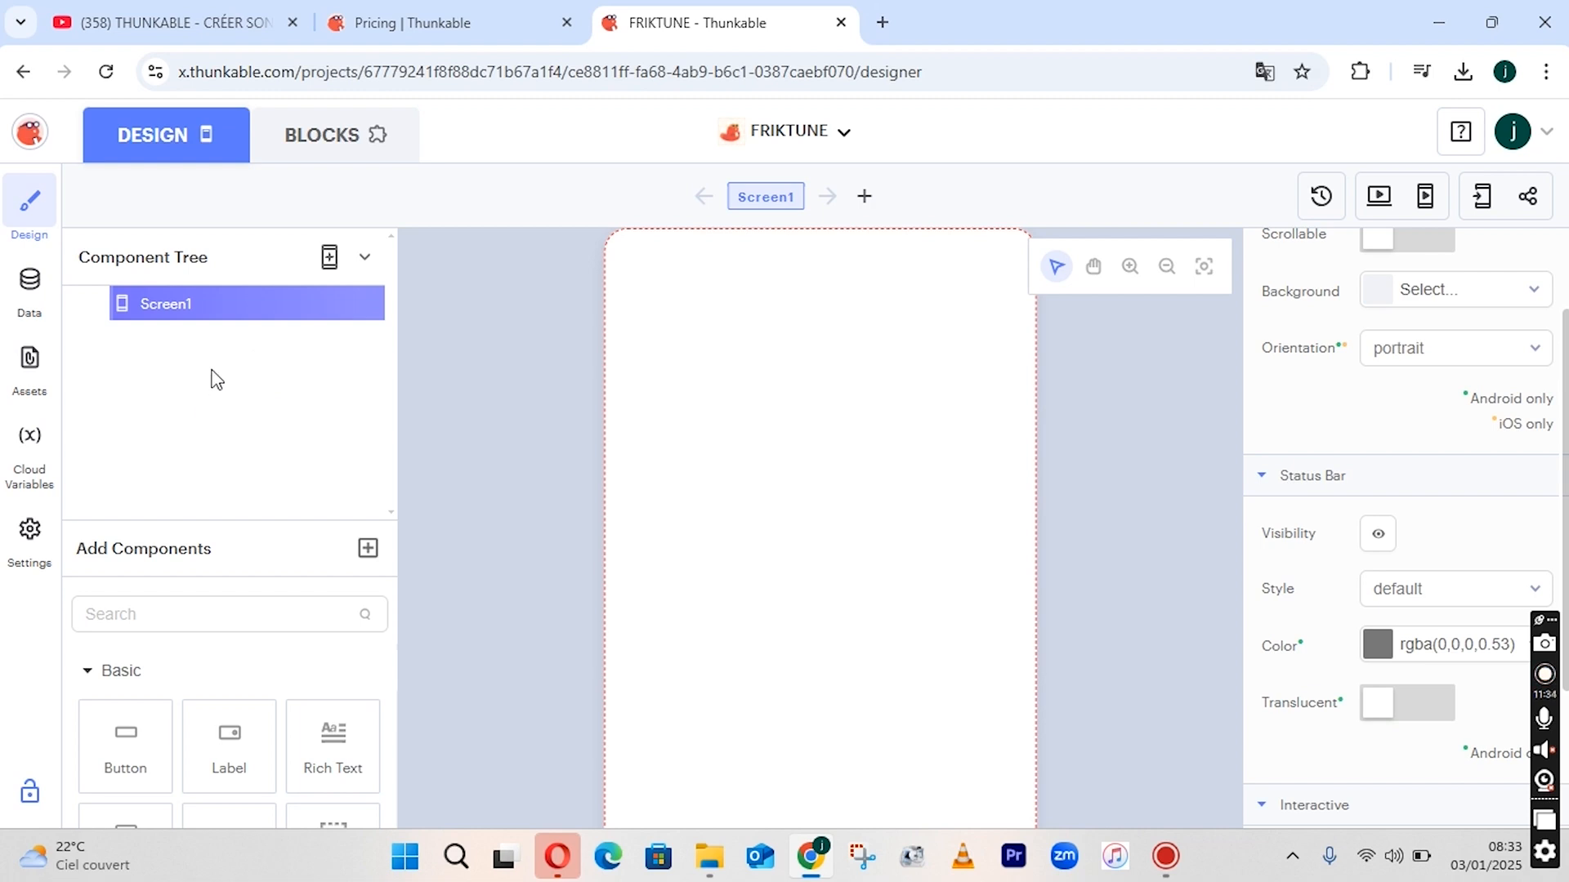
{"action": "left_click_drag", "start_coordinate": [204, 519], "coordinate": [203, 365]}
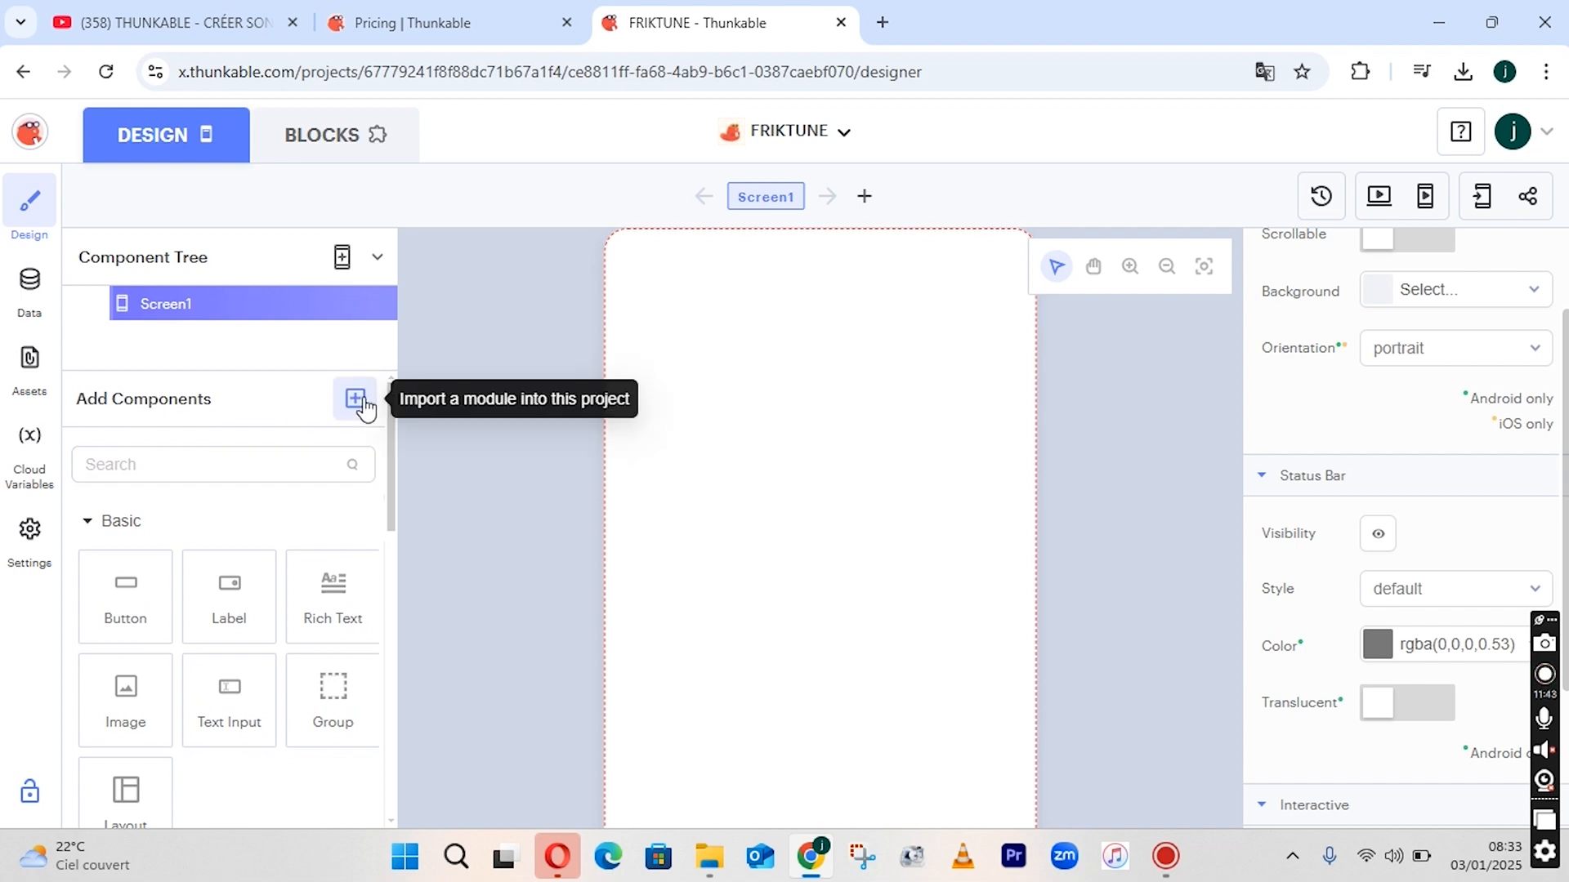
{"action": "left_click", "coordinate": [102, 523]}
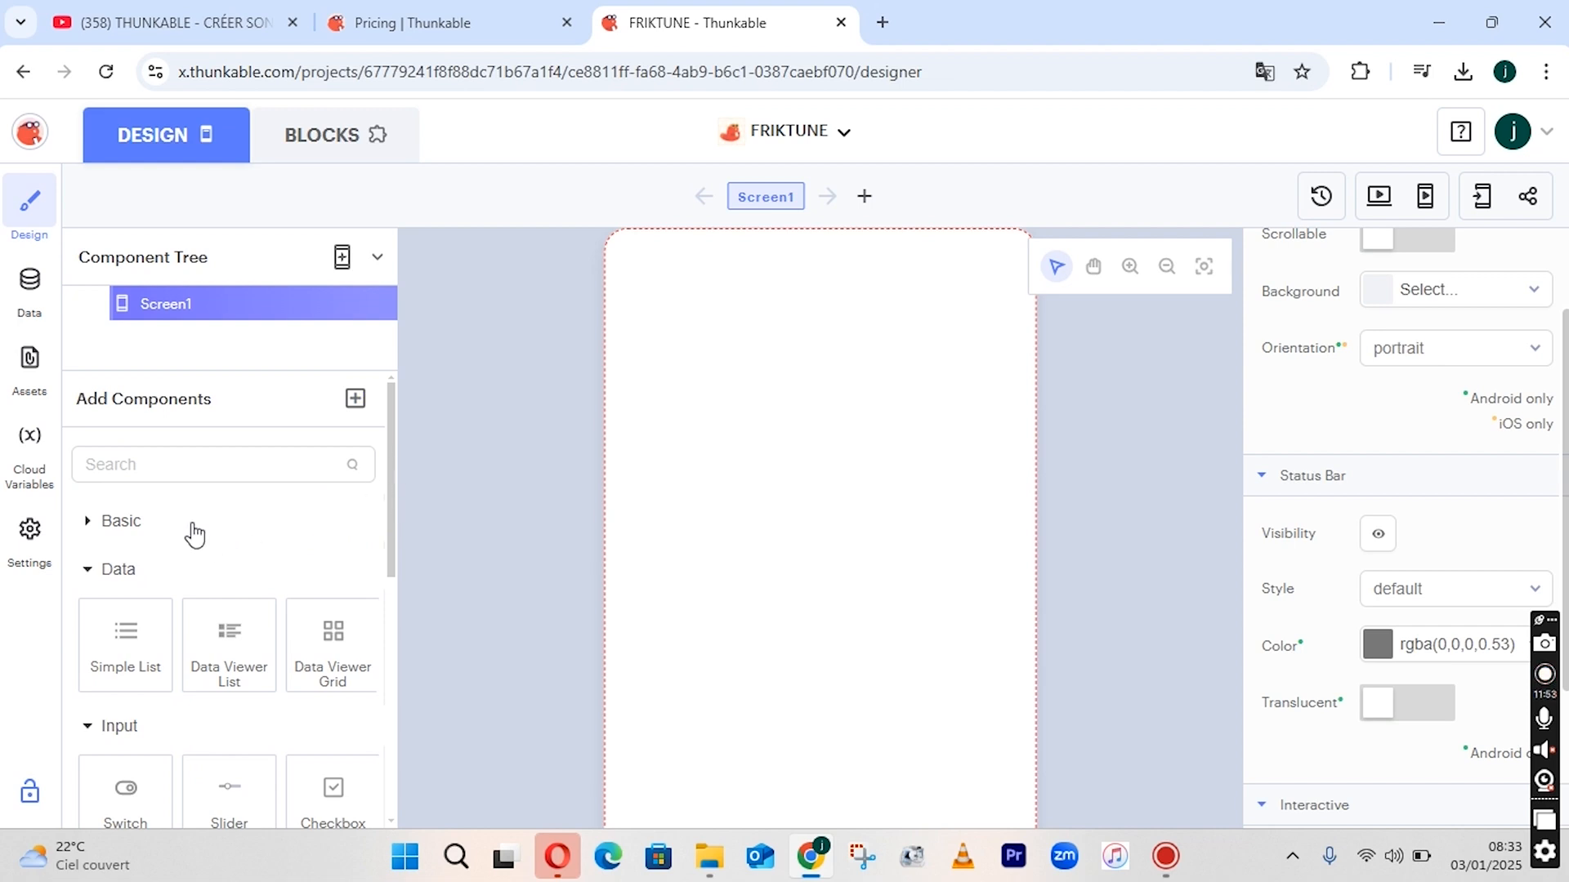
{"action": "left_click", "coordinate": [124, 520]}
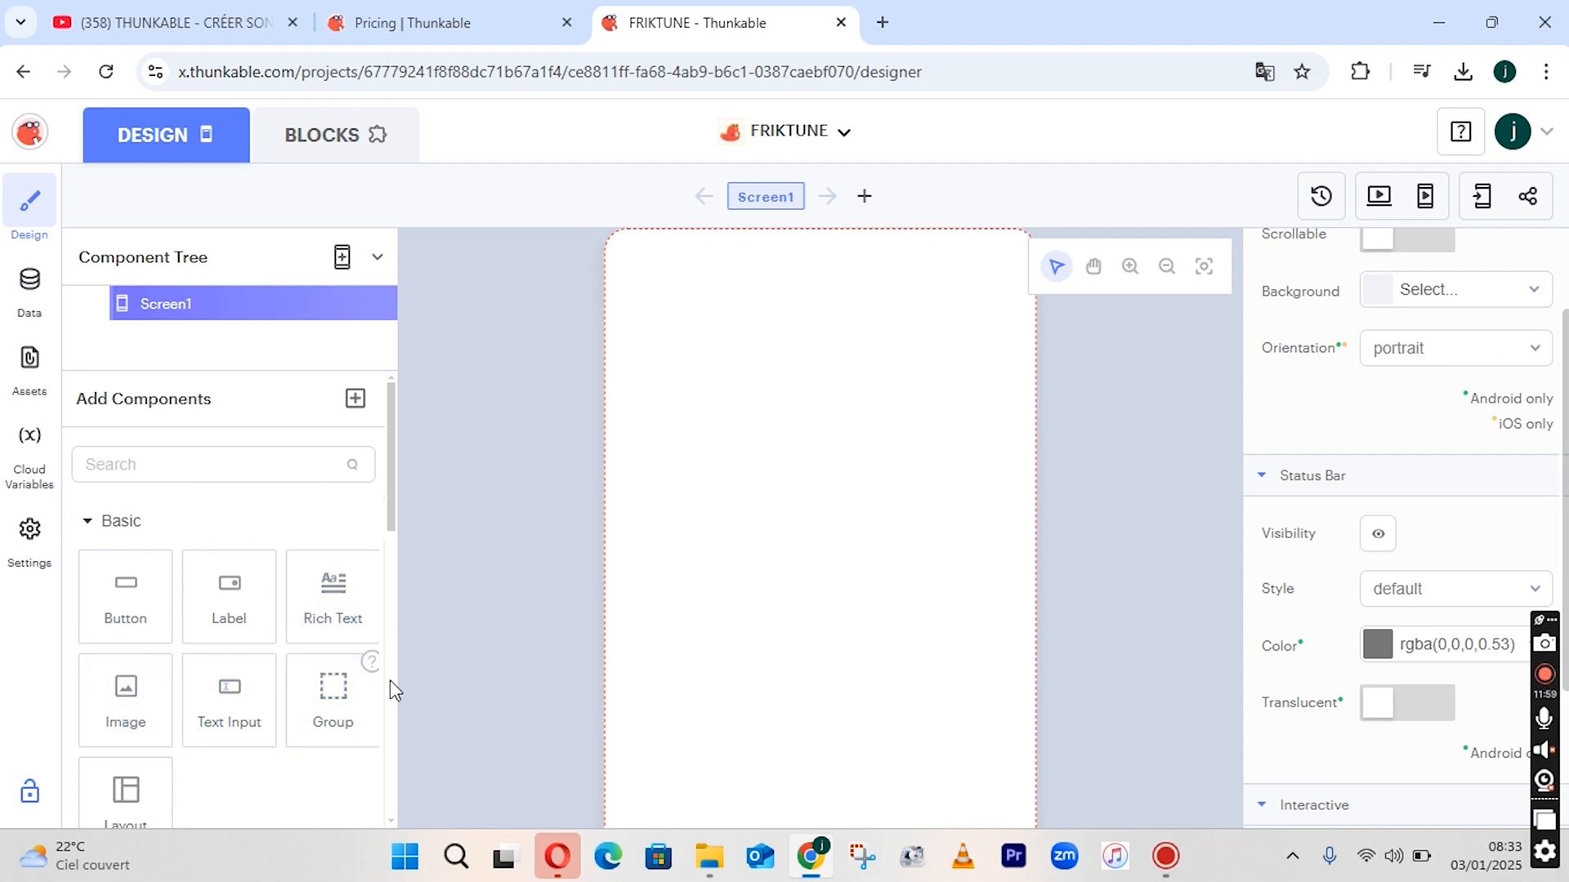
{"action": "left_click_drag", "start_coordinate": [392, 502], "coordinate": [397, 650]}
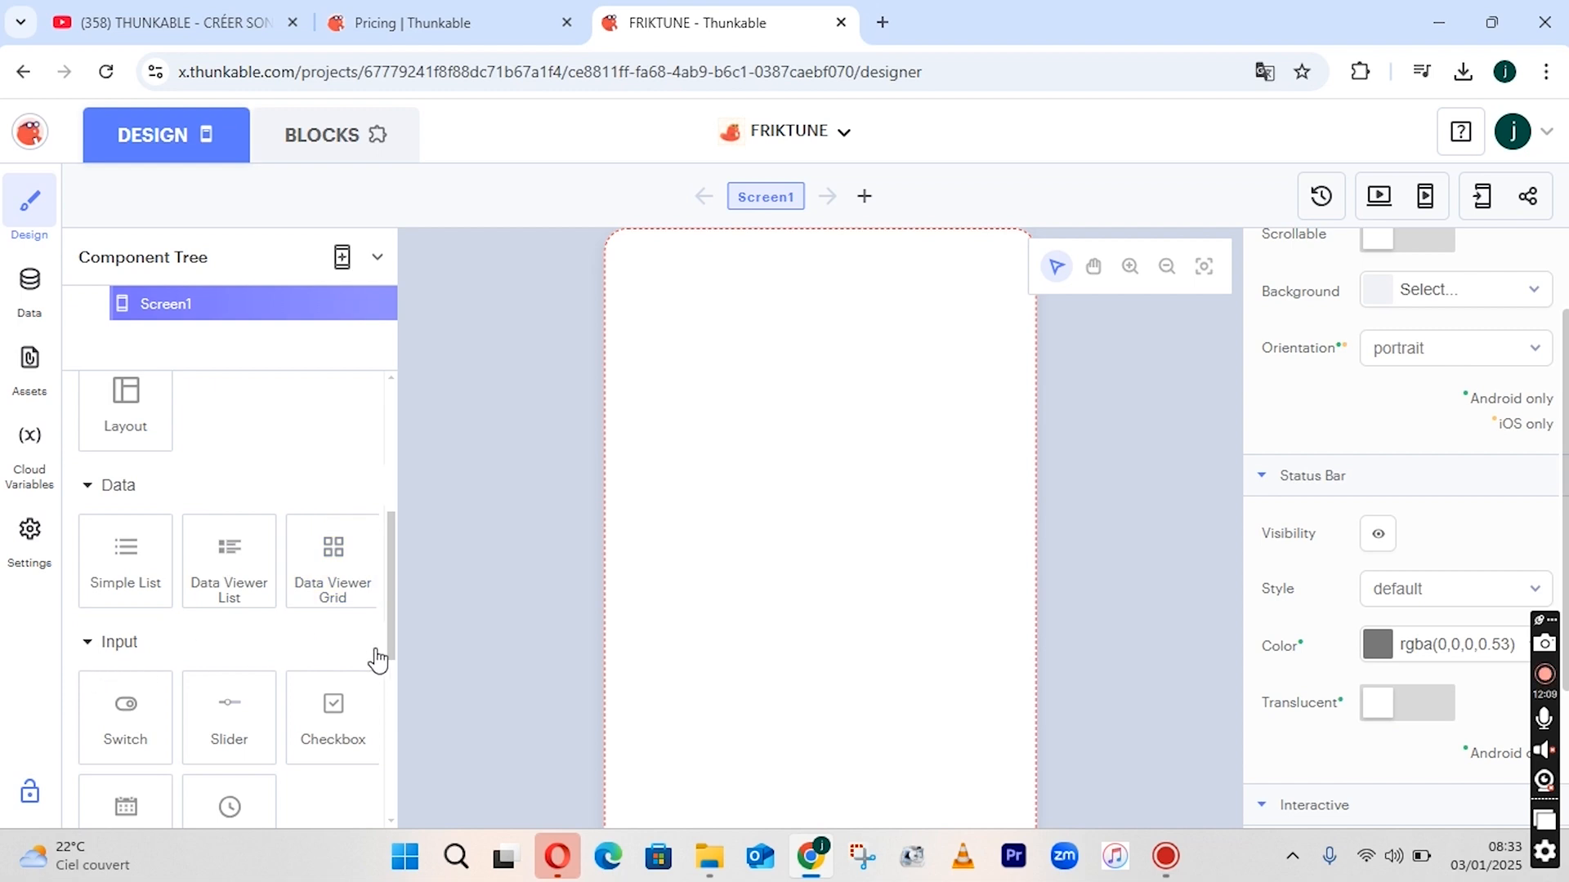
{"action": "left_click_drag", "start_coordinate": [391, 626], "coordinate": [393, 683]}
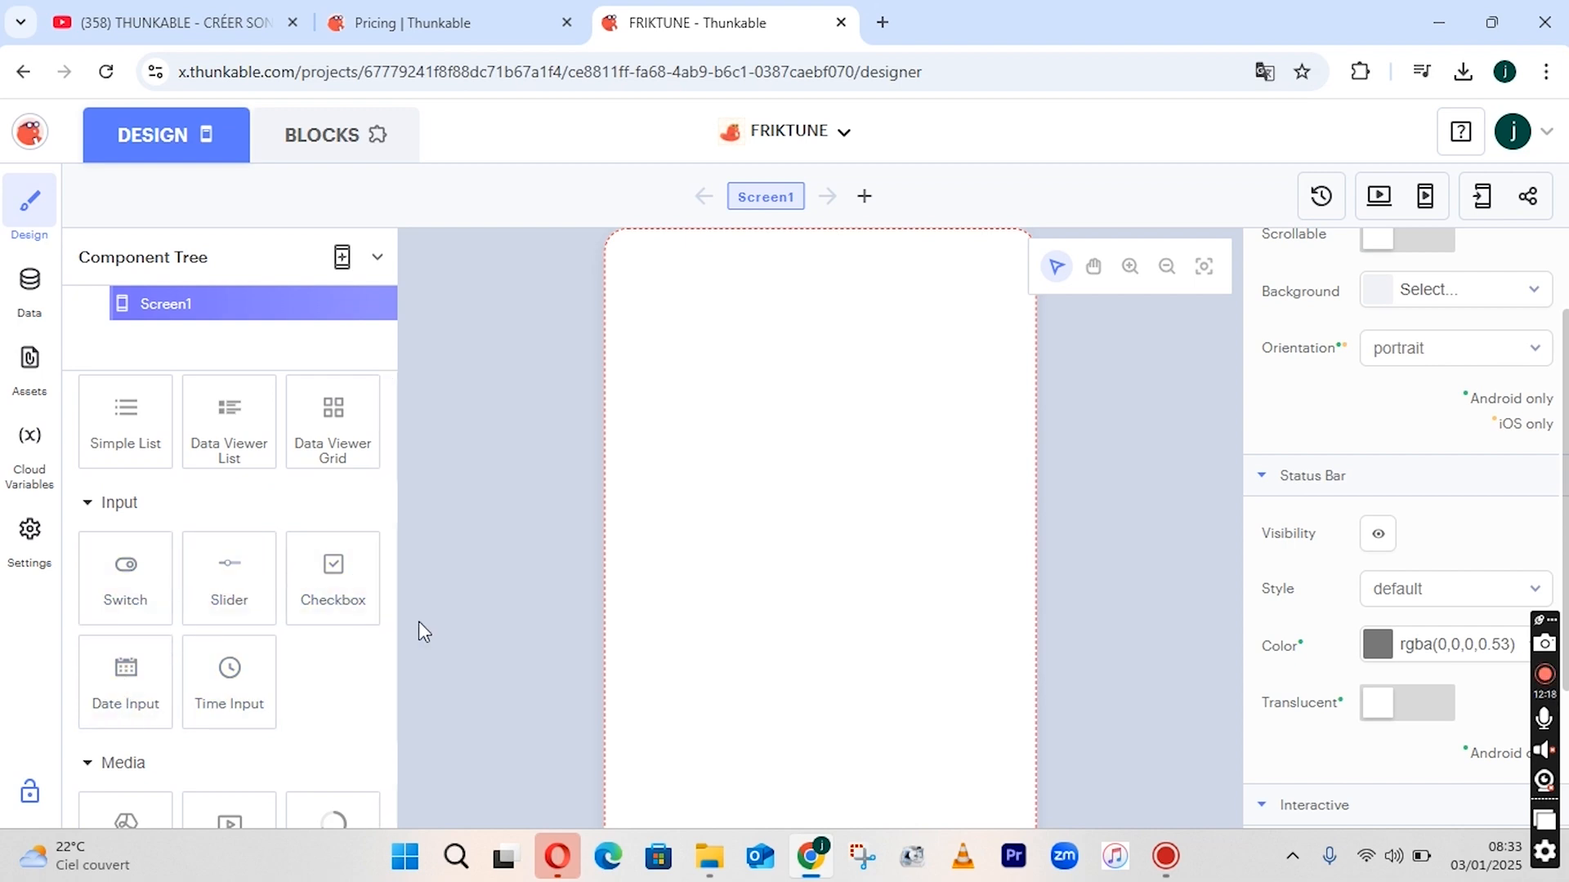
{"action": "left_click_drag", "start_coordinate": [387, 634], "coordinate": [387, 756]}
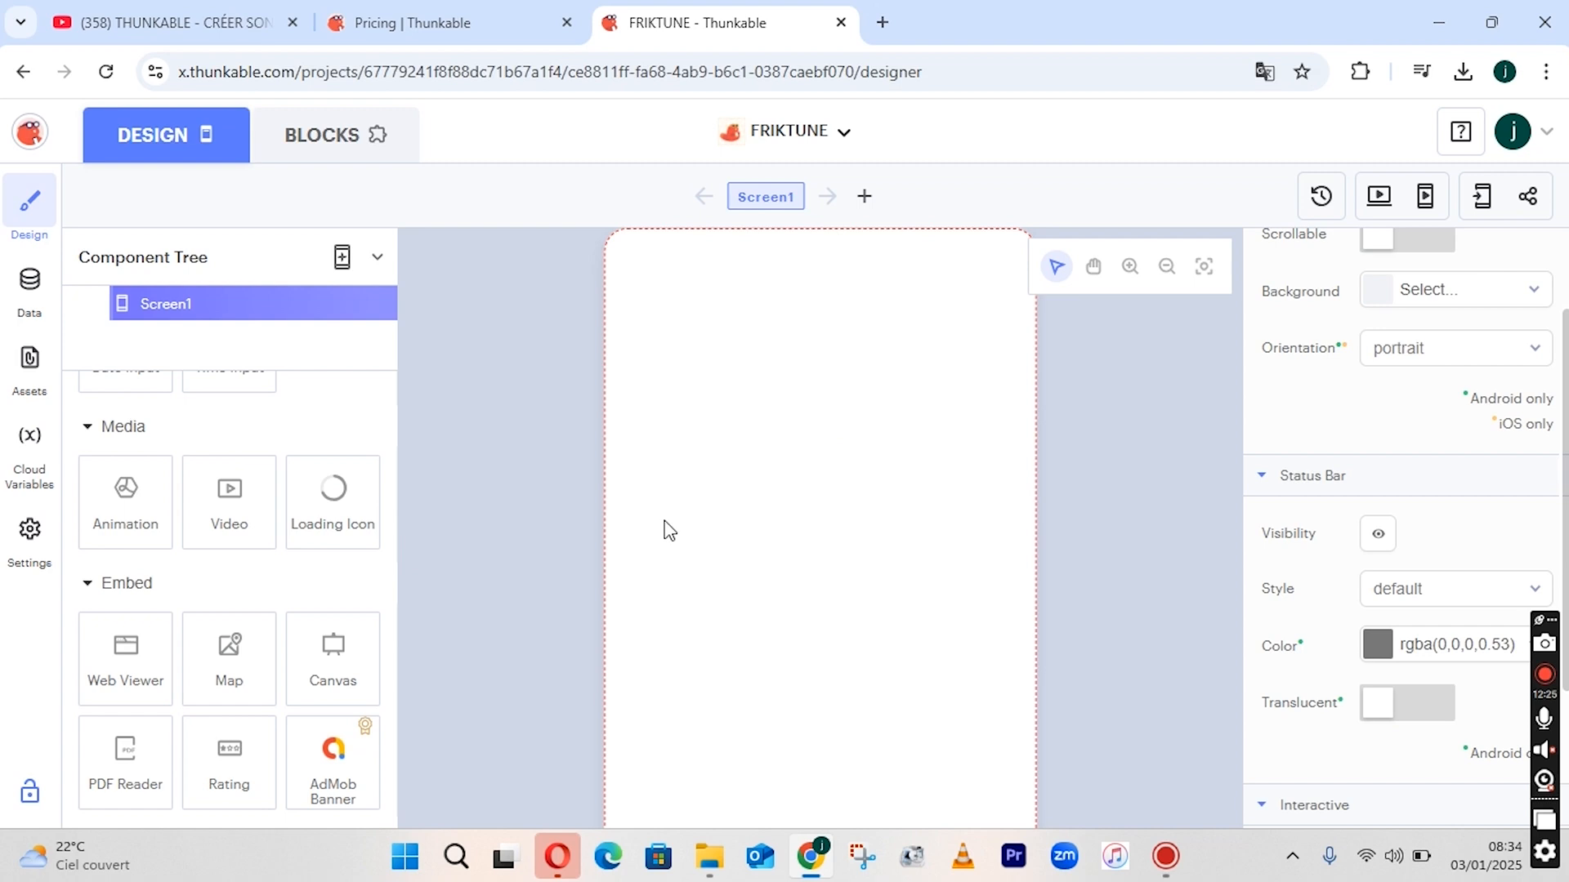
Fit the whole Screen1 on the canvas and review its screen, status bar and interactive properties.
{"action": "left_click", "coordinate": [1166, 268]}
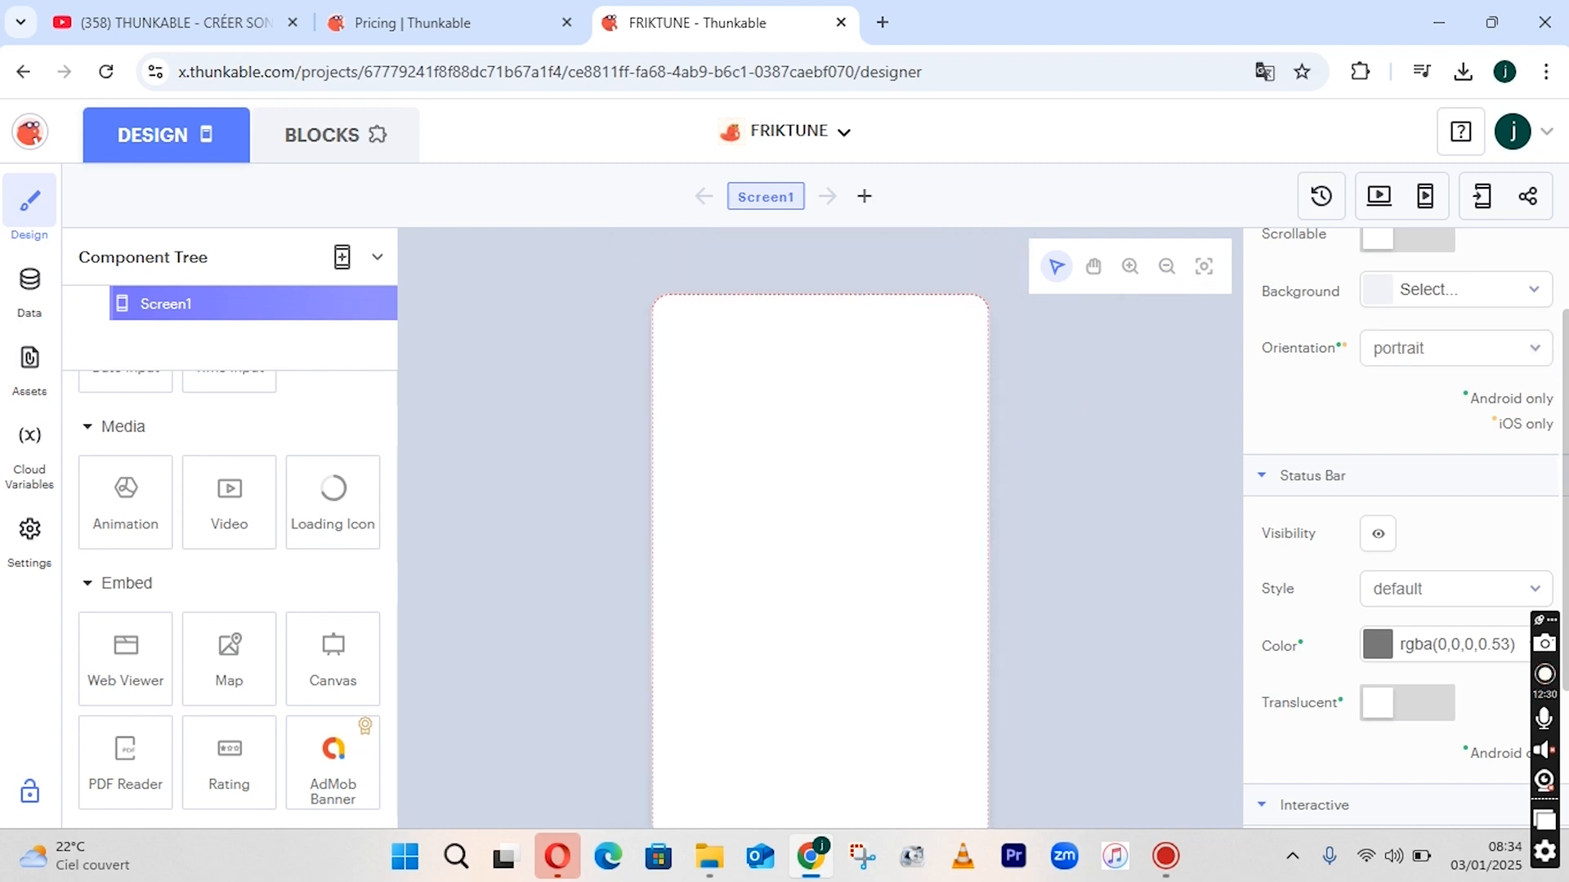
{"action": "scroll", "coordinate": [1299, 327], "scroll_direction": "down", "scroll_amount": 1}
{"action": "left_click", "coordinate": [1165, 269]}
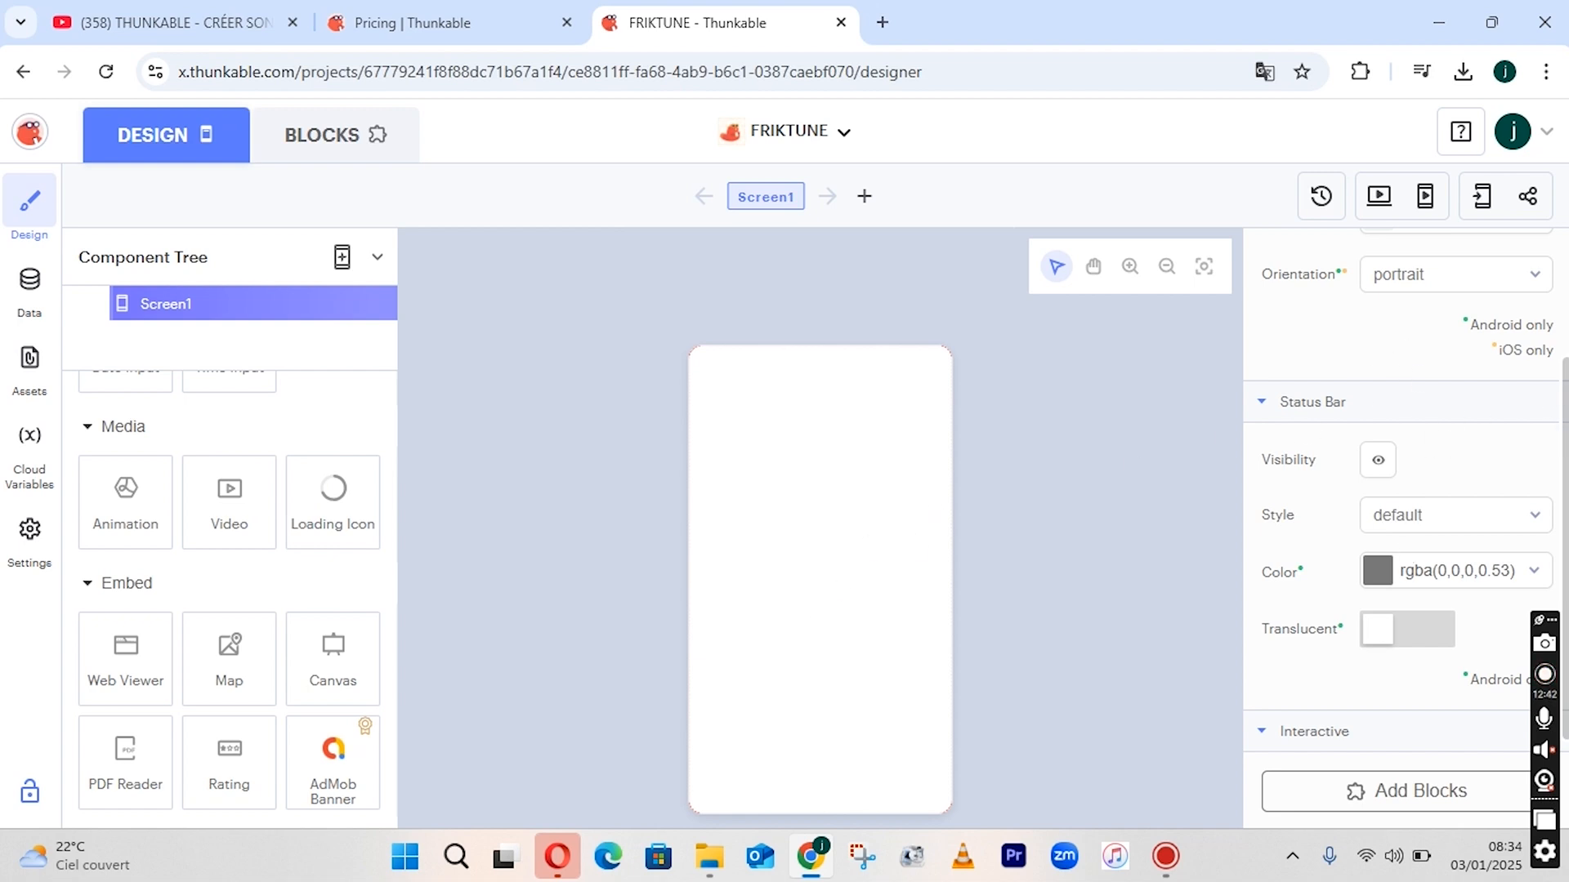
{"action": "scroll", "coordinate": [1406, 527], "scroll_direction": "up", "scroll_amount": 3}
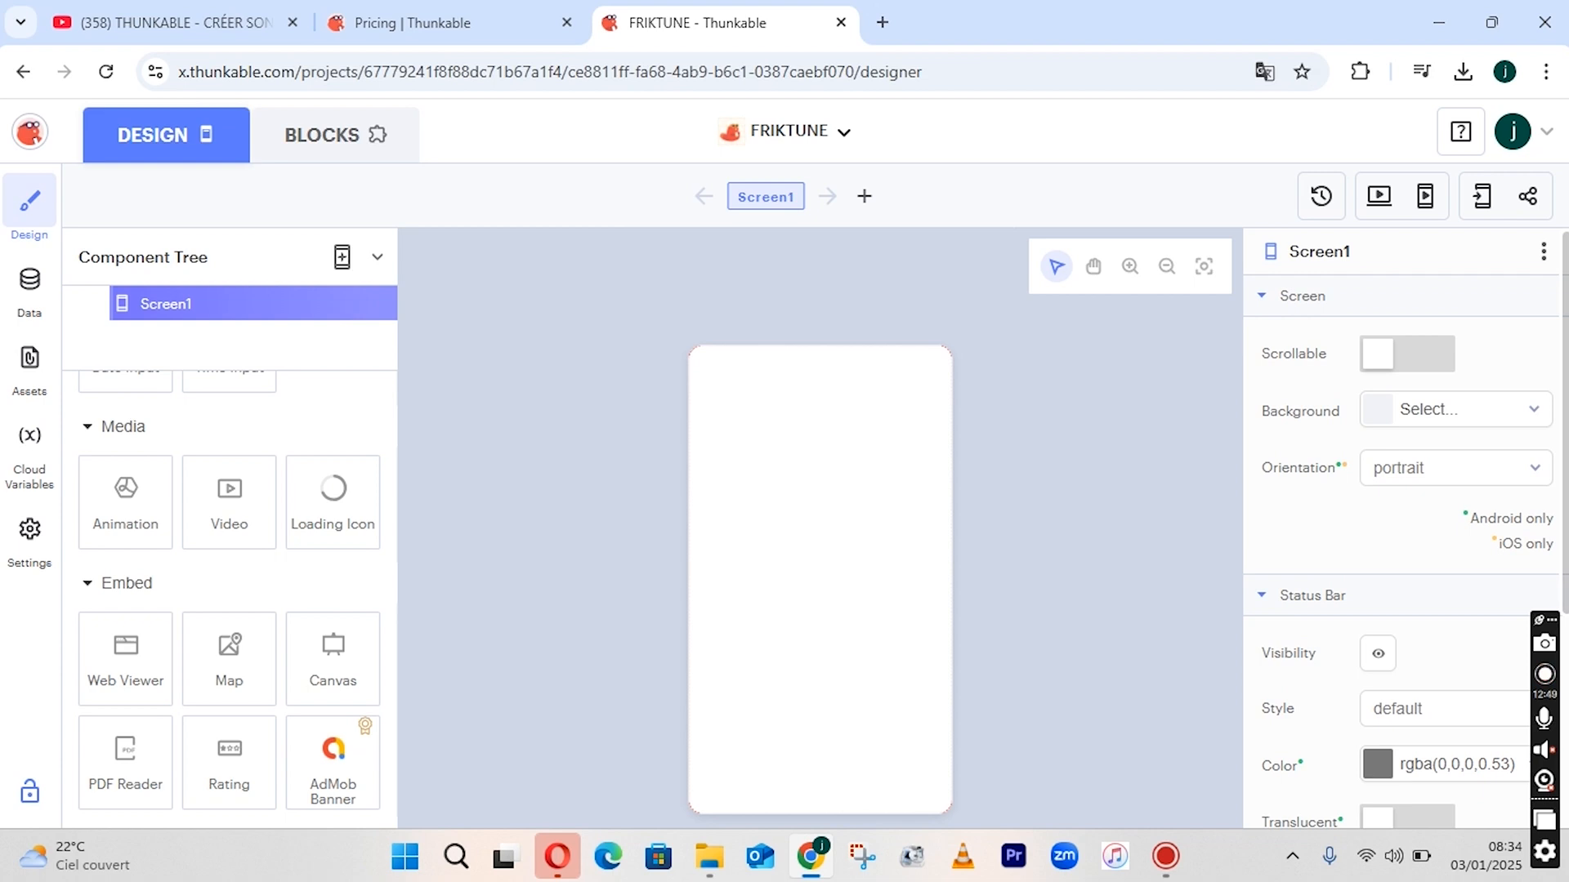
Review the Screen1 properties, the sharing option and the actions available for the FRIKTUNE project.
{"action": "scroll", "coordinate": [1421, 662], "scroll_direction": "down", "scroll_amount": 1}
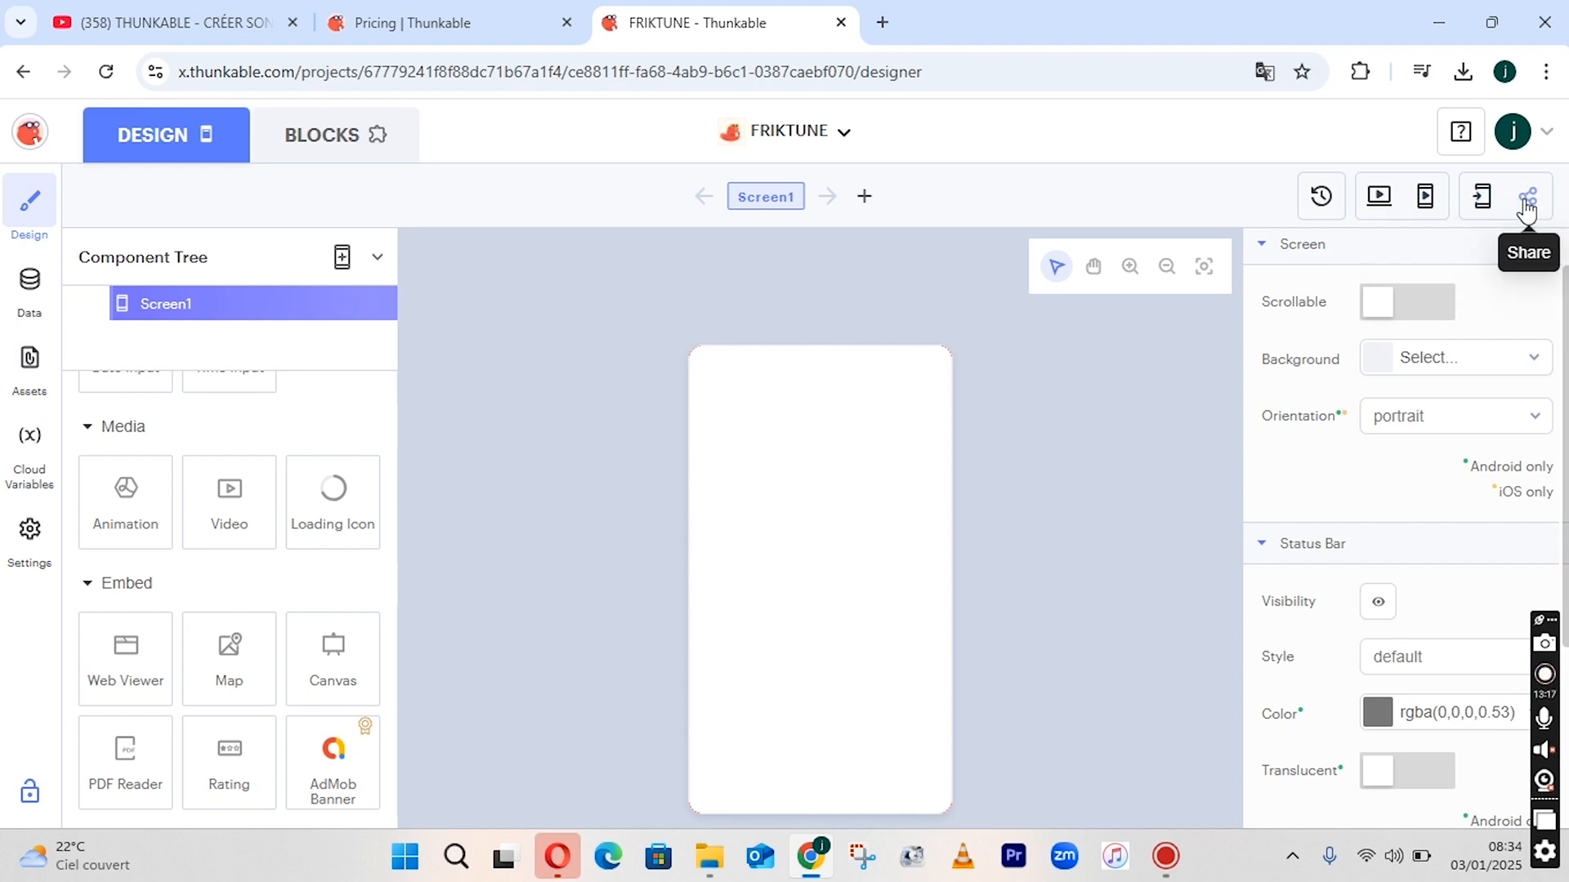
{"action": "left_click", "coordinate": [845, 137]}
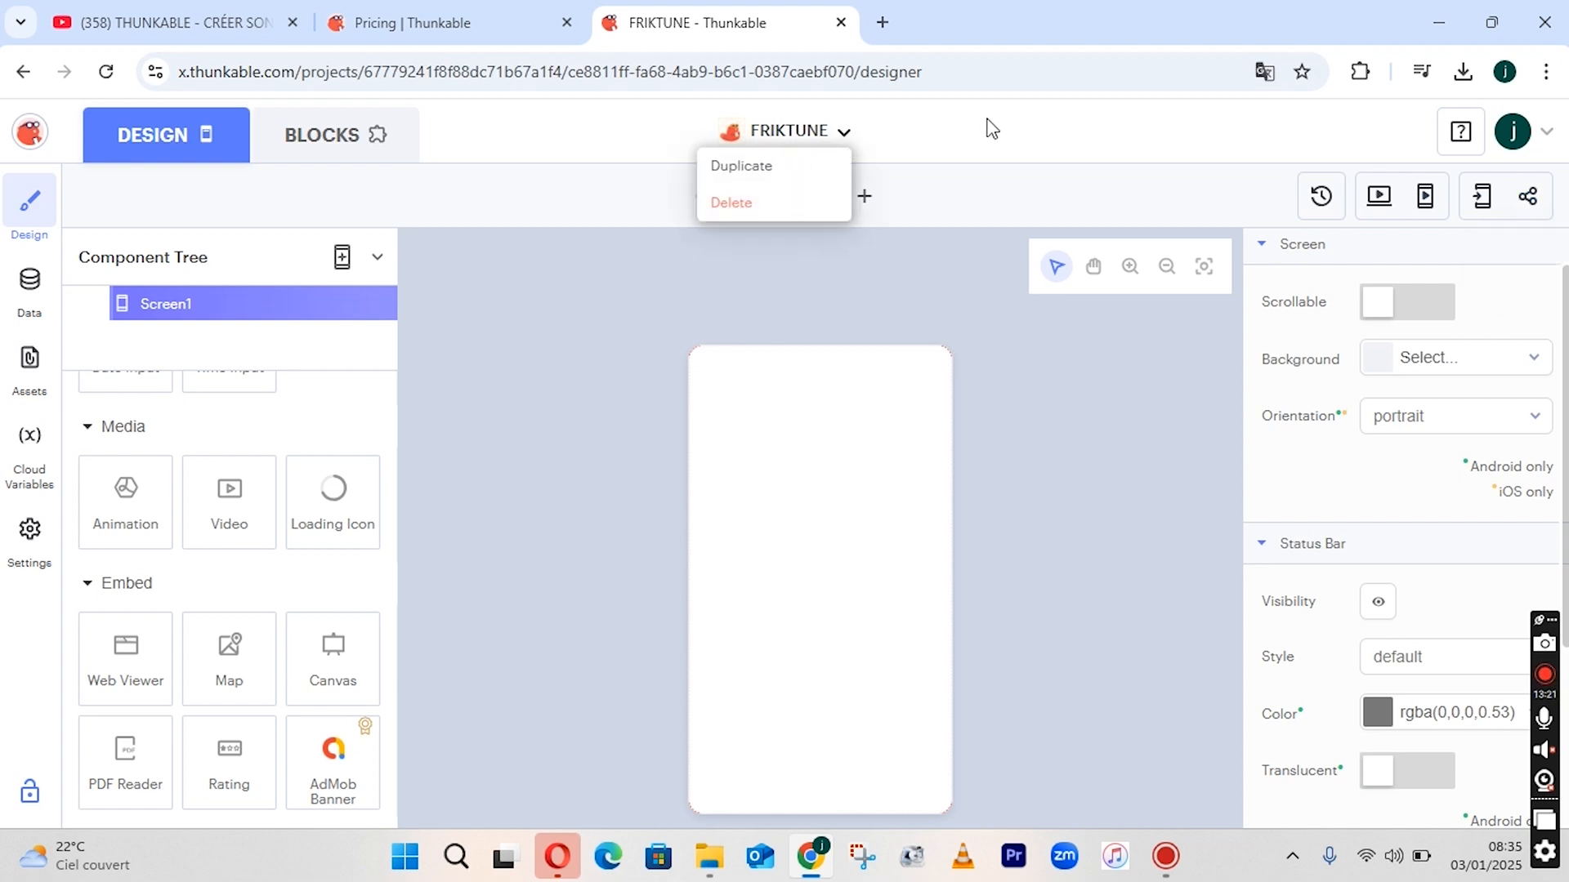
{"action": "left_click", "coordinate": [845, 133]}
{"action": "left_click", "coordinate": [843, 135]}
{"action": "left_click", "coordinate": [892, 137]}
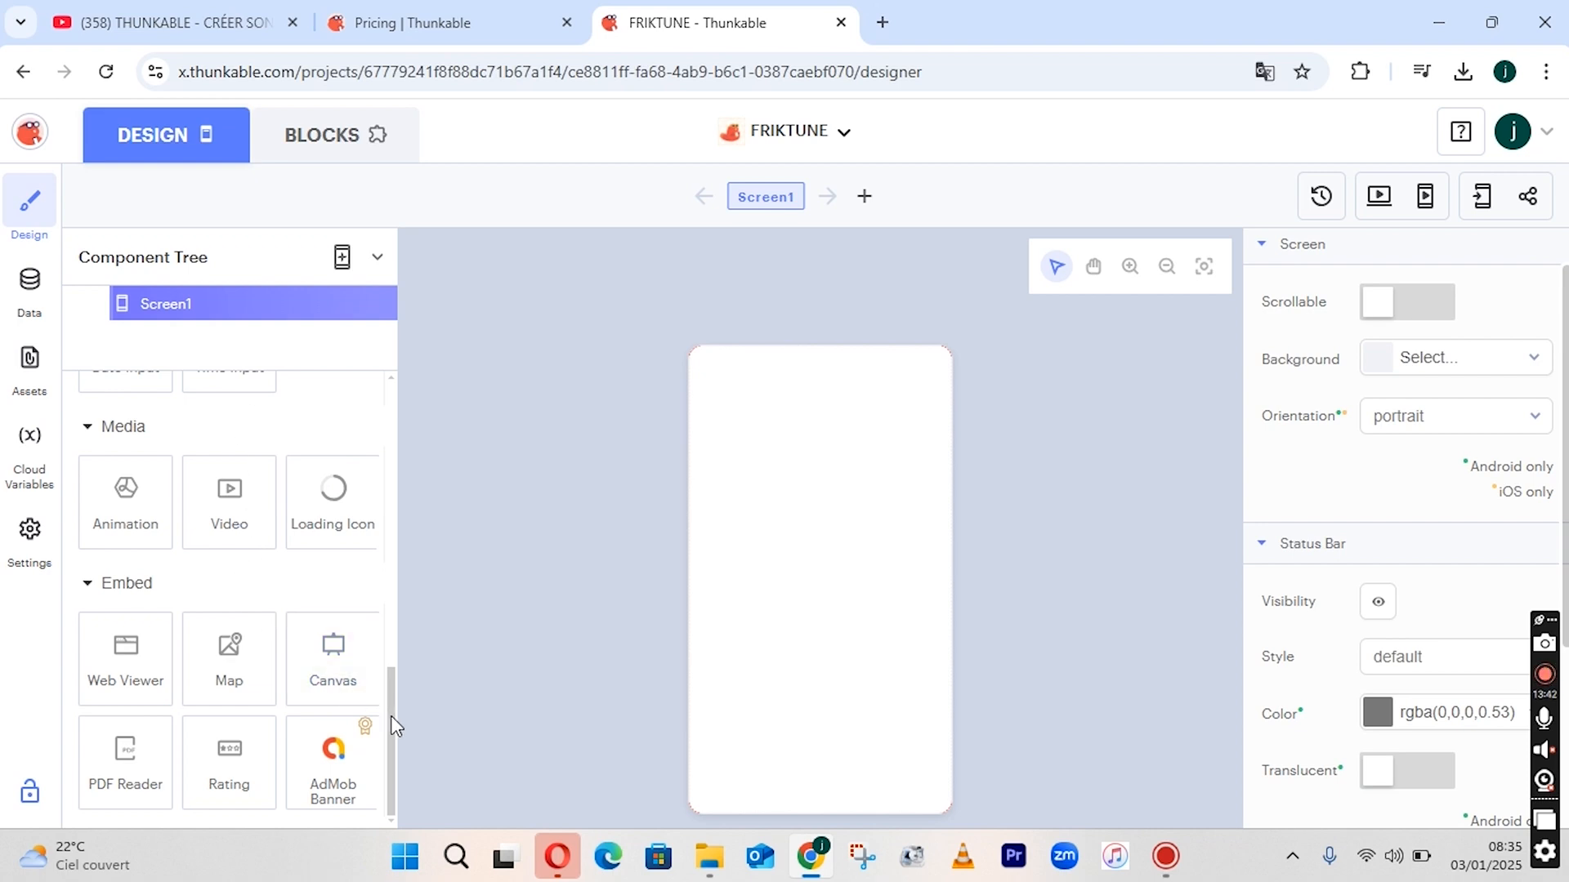
Add an Image component to the upper part of Screen1 at about X 32, Y 43, and check its image properties.
{"action": "left_click_drag", "start_coordinate": [391, 716], "coordinate": [395, 390]}
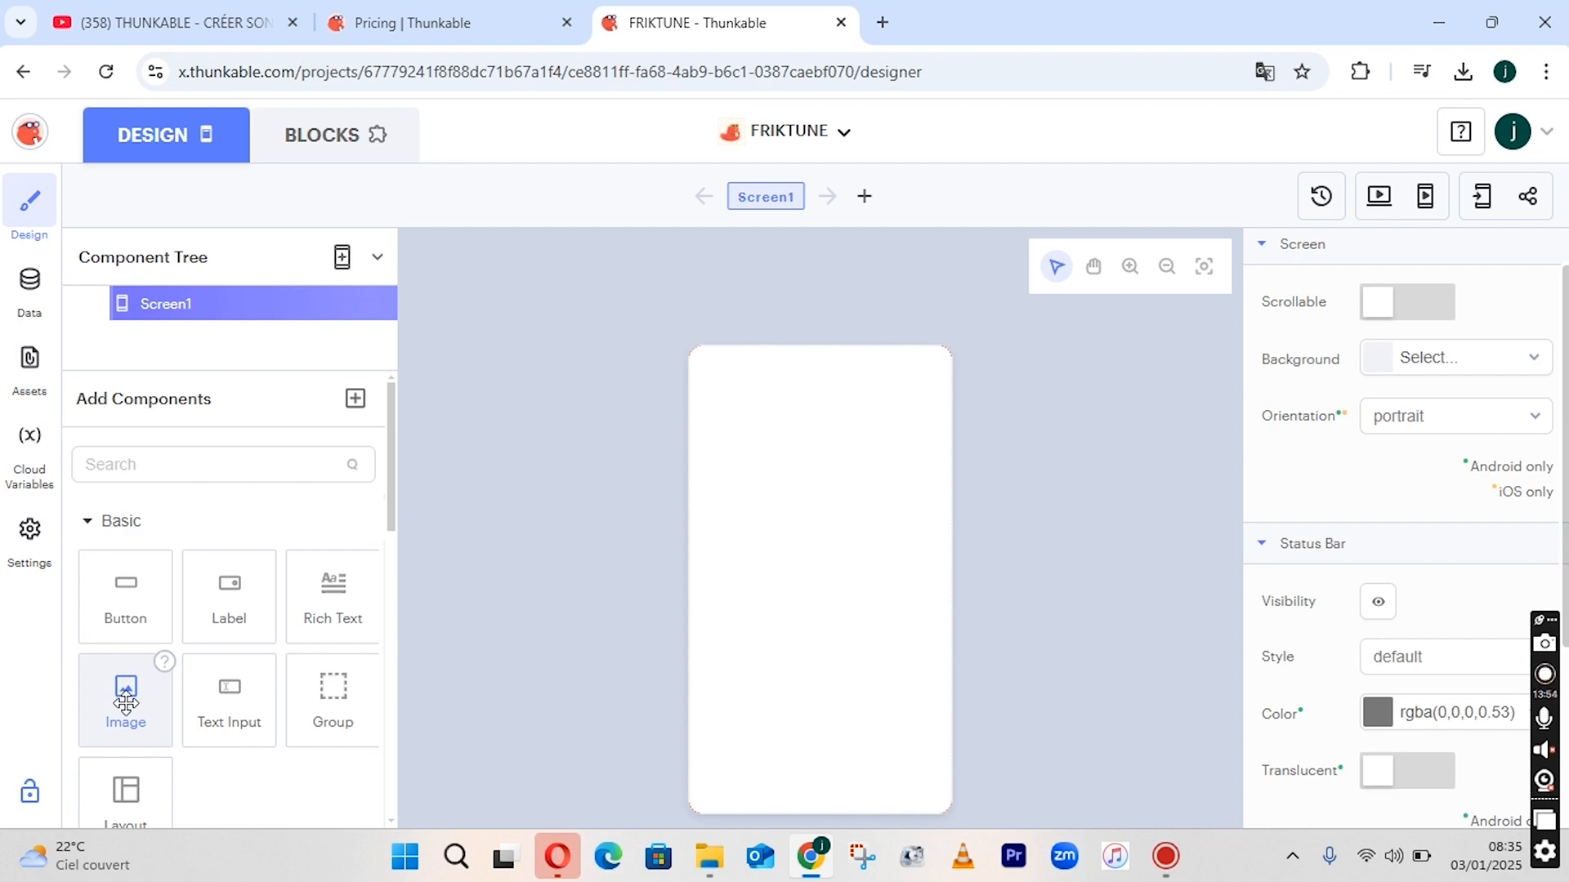
{"action": "left_click_drag", "start_coordinate": [125, 703], "coordinate": [798, 456]}
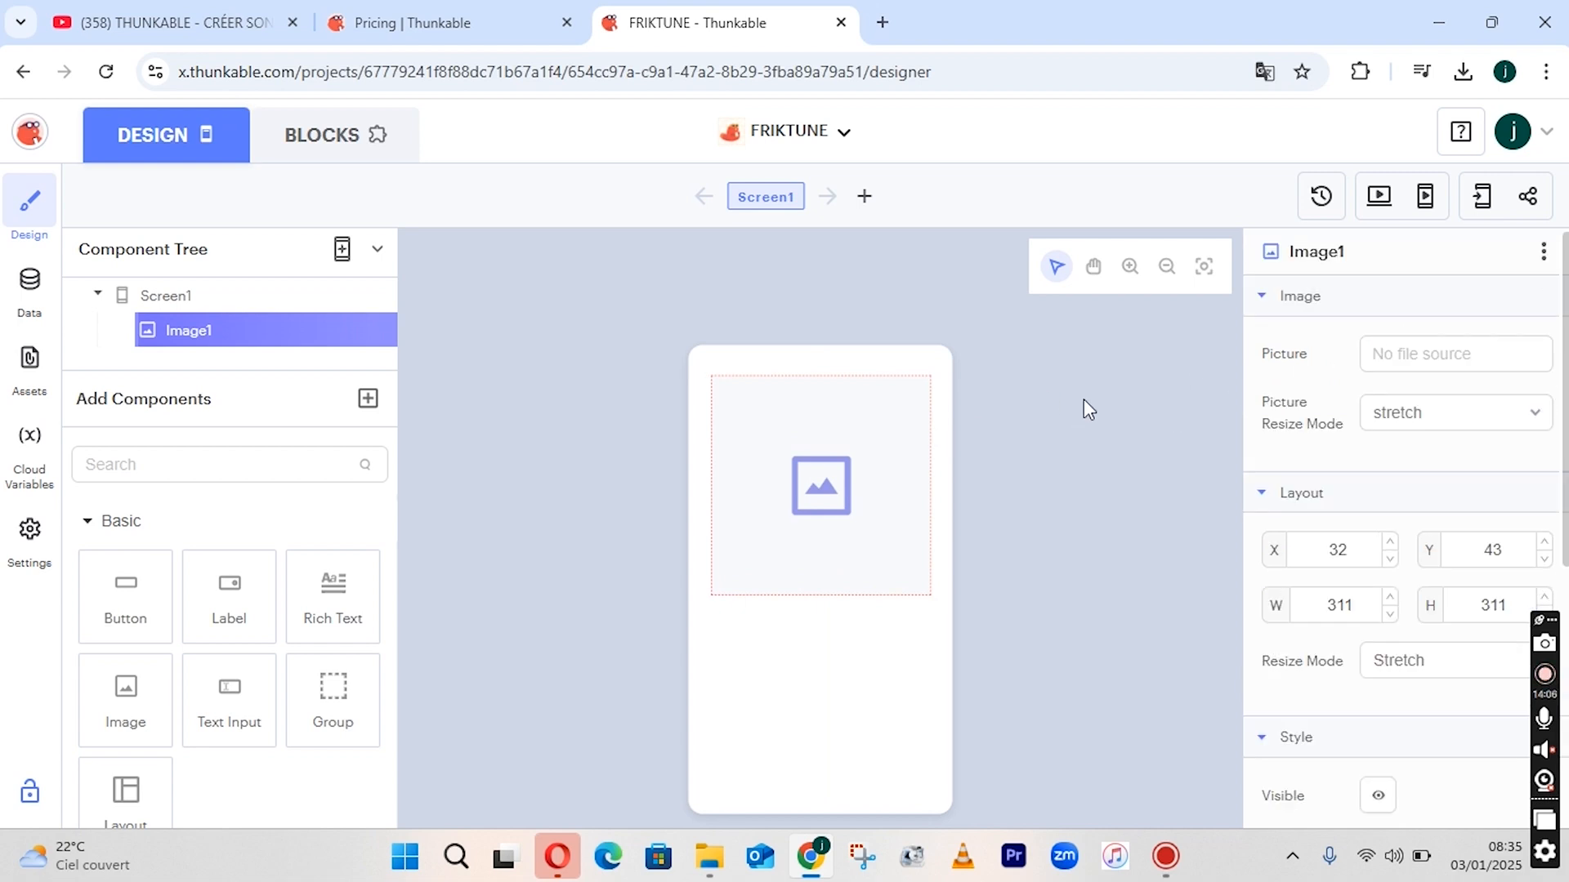
{"action": "left_click", "coordinate": [1307, 300]}
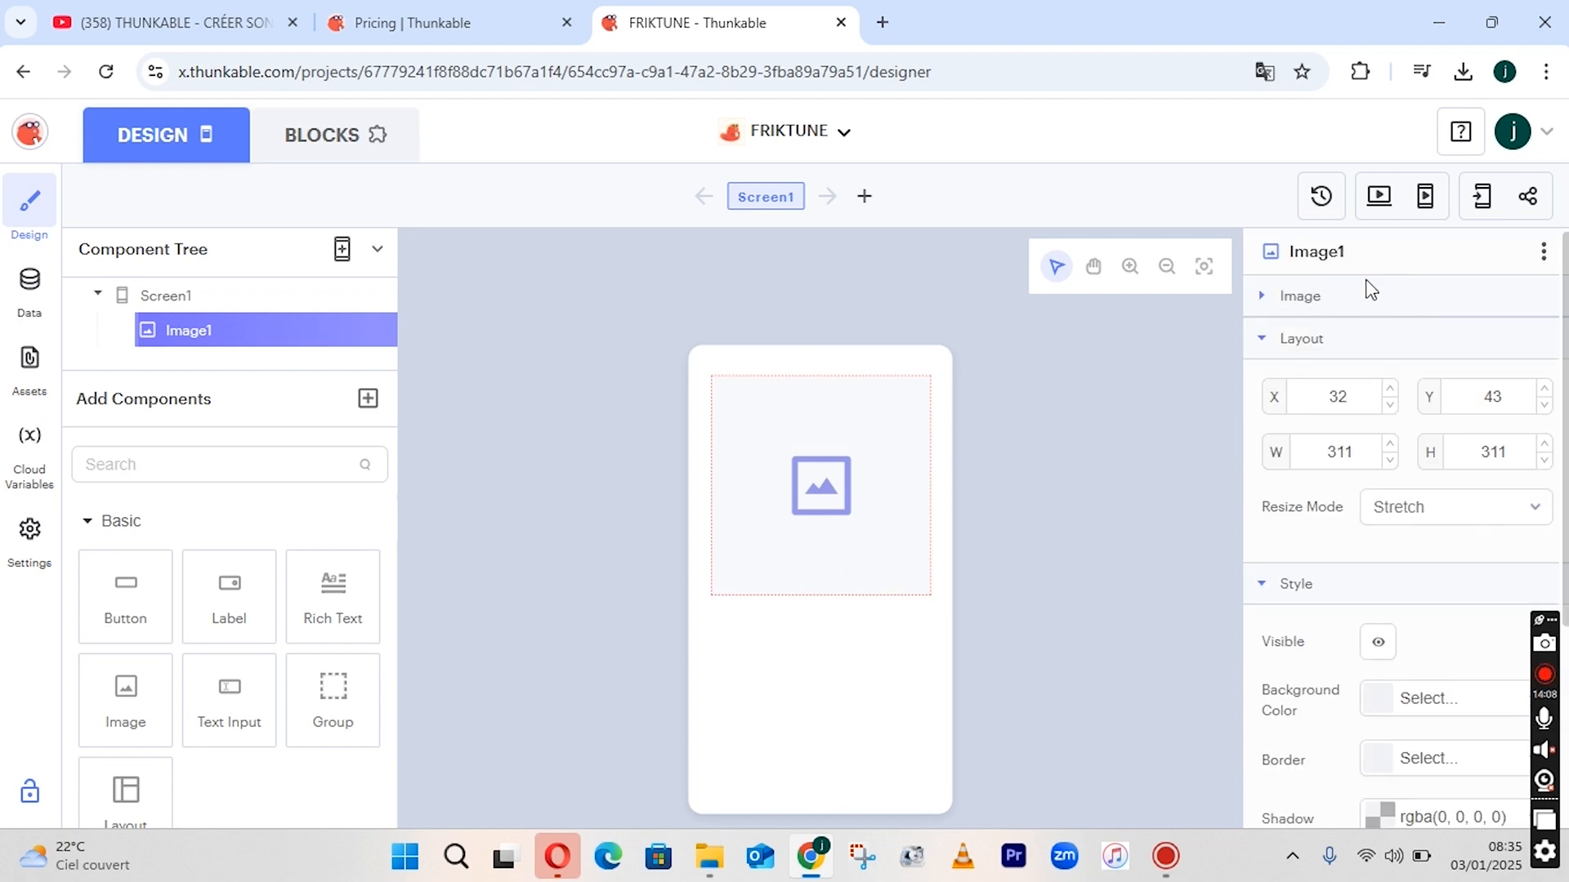
{"action": "left_click", "coordinate": [1297, 297]}
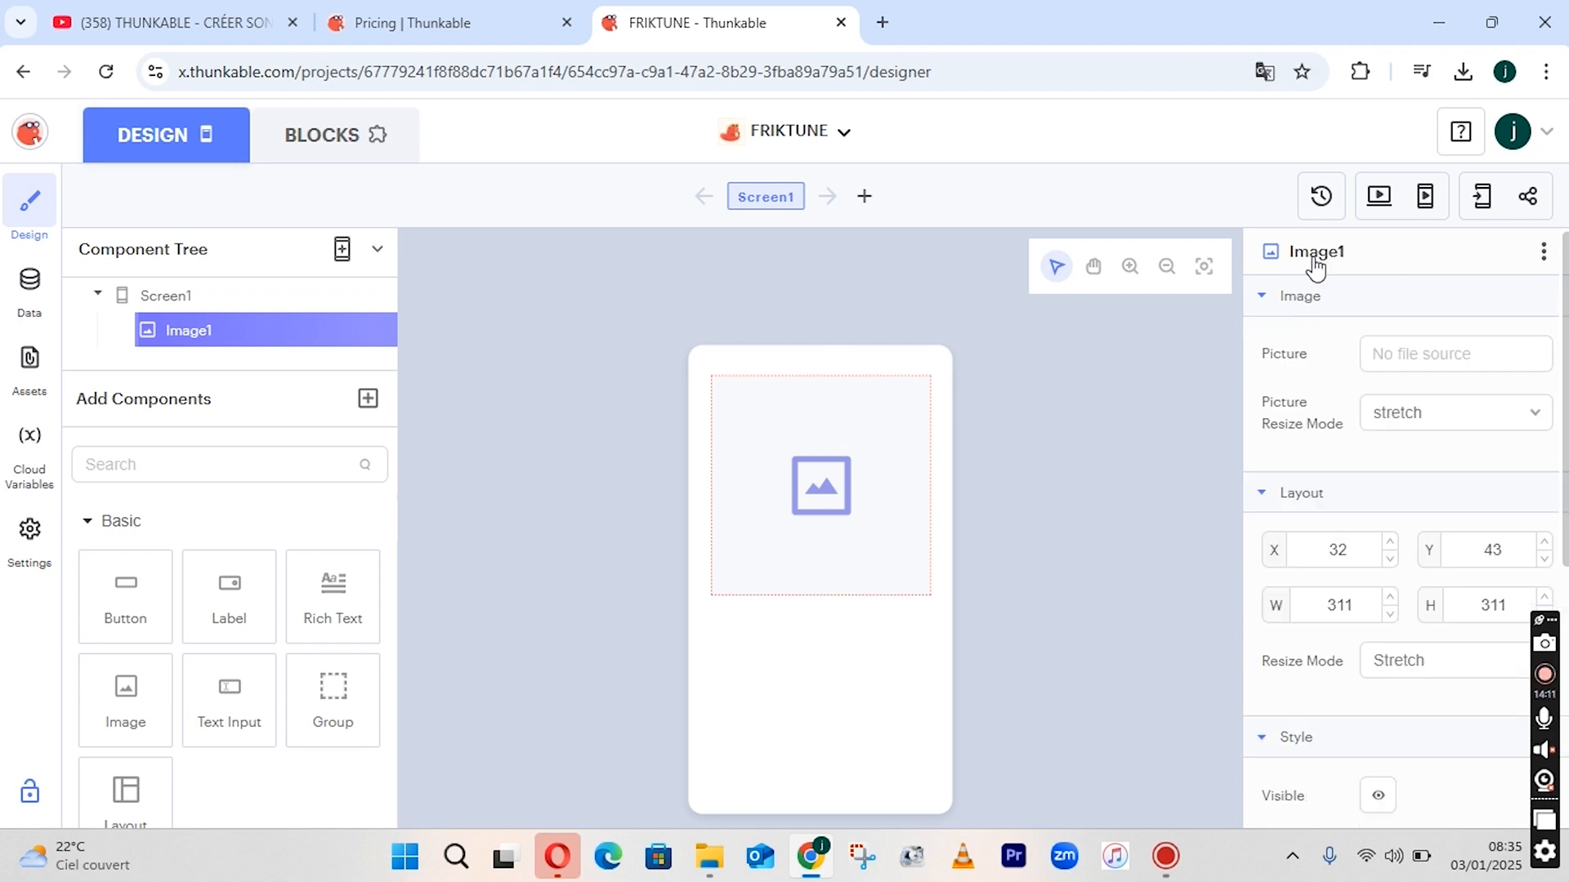
{"action": "left_click", "coordinate": [1314, 259]}
Upload FLEUR.jpg from the personal folder on drive D: as the image component's picture.
{"action": "left_click", "coordinate": [1406, 366]}
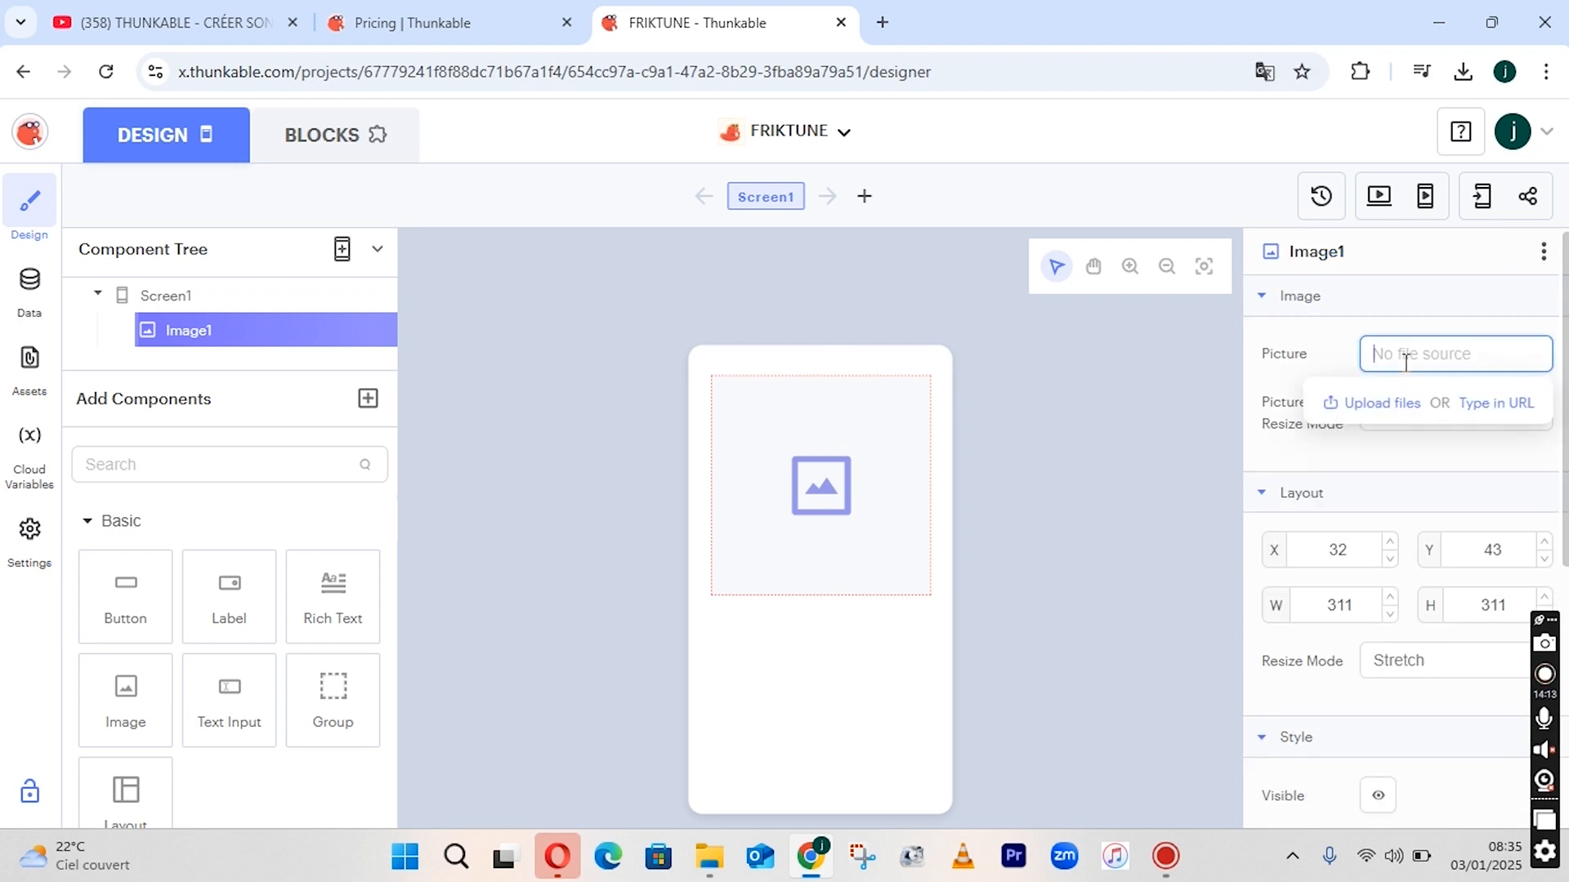
{"action": "left_click", "coordinate": [1389, 403]}
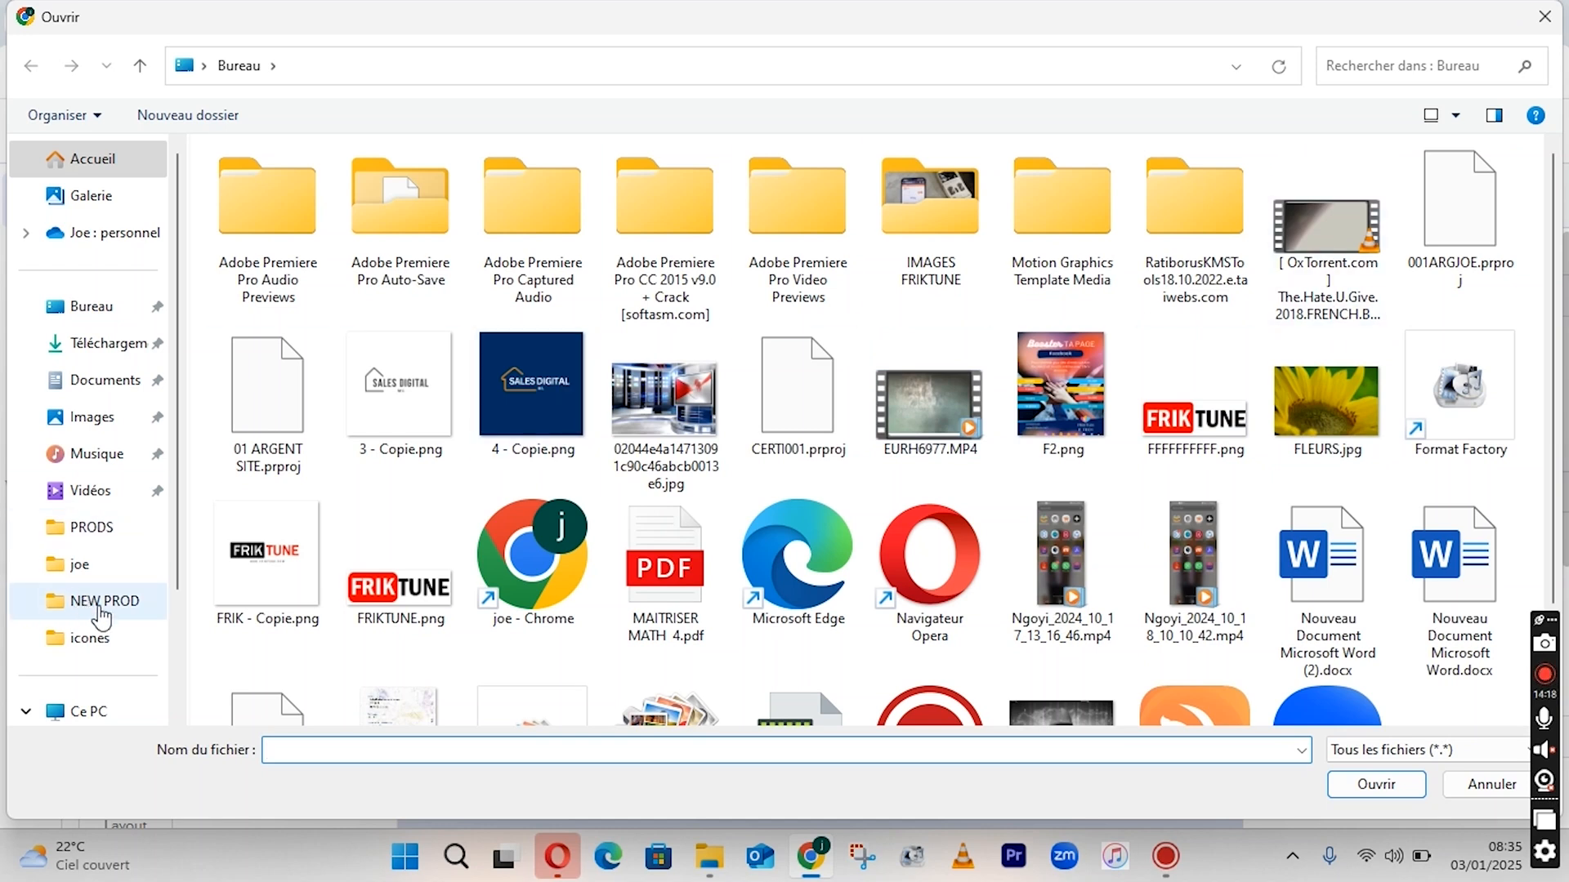
{"action": "scroll", "coordinate": [176, 543], "scroll_direction": "down", "scroll_amount": 1}
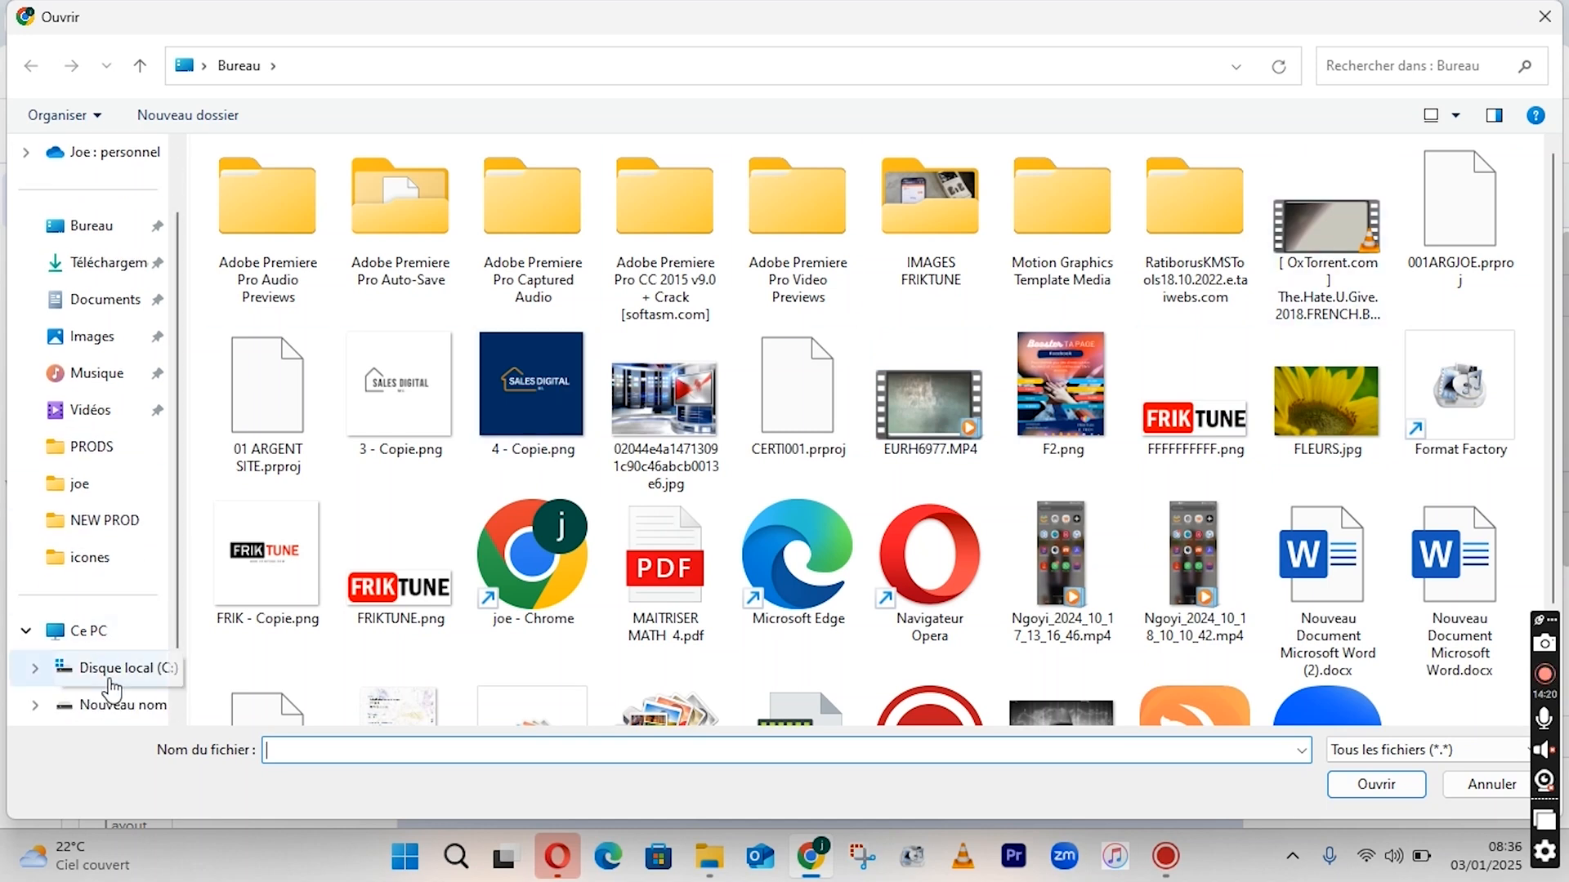
{"action": "left_click", "coordinate": [98, 631]}
{"action": "double_click", "coordinate": [634, 230]}
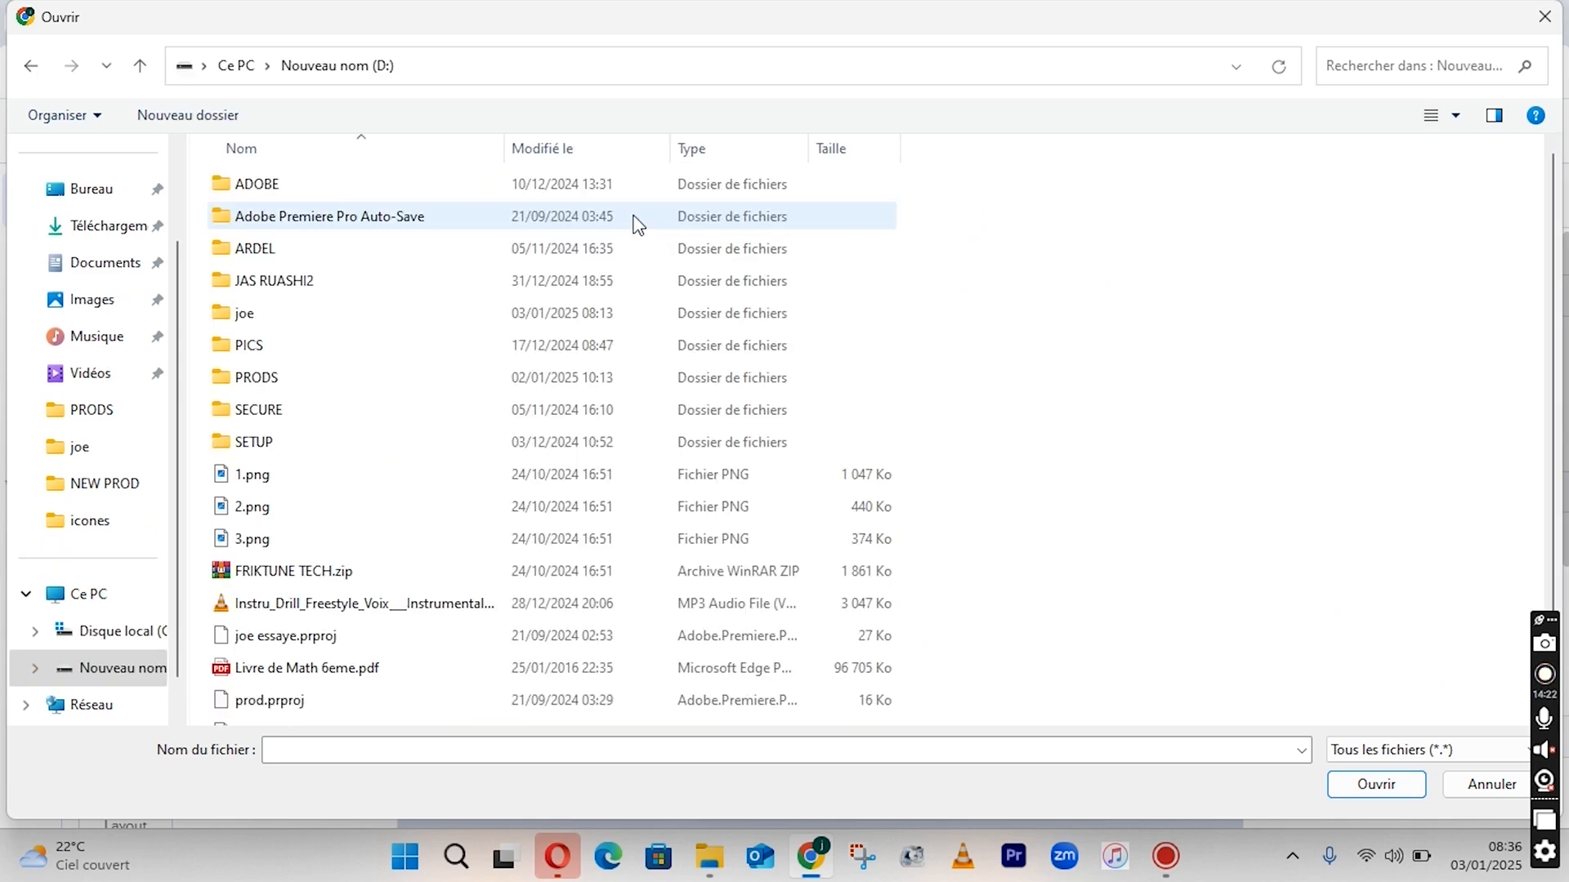
{"action": "double_click", "coordinate": [268, 315]}
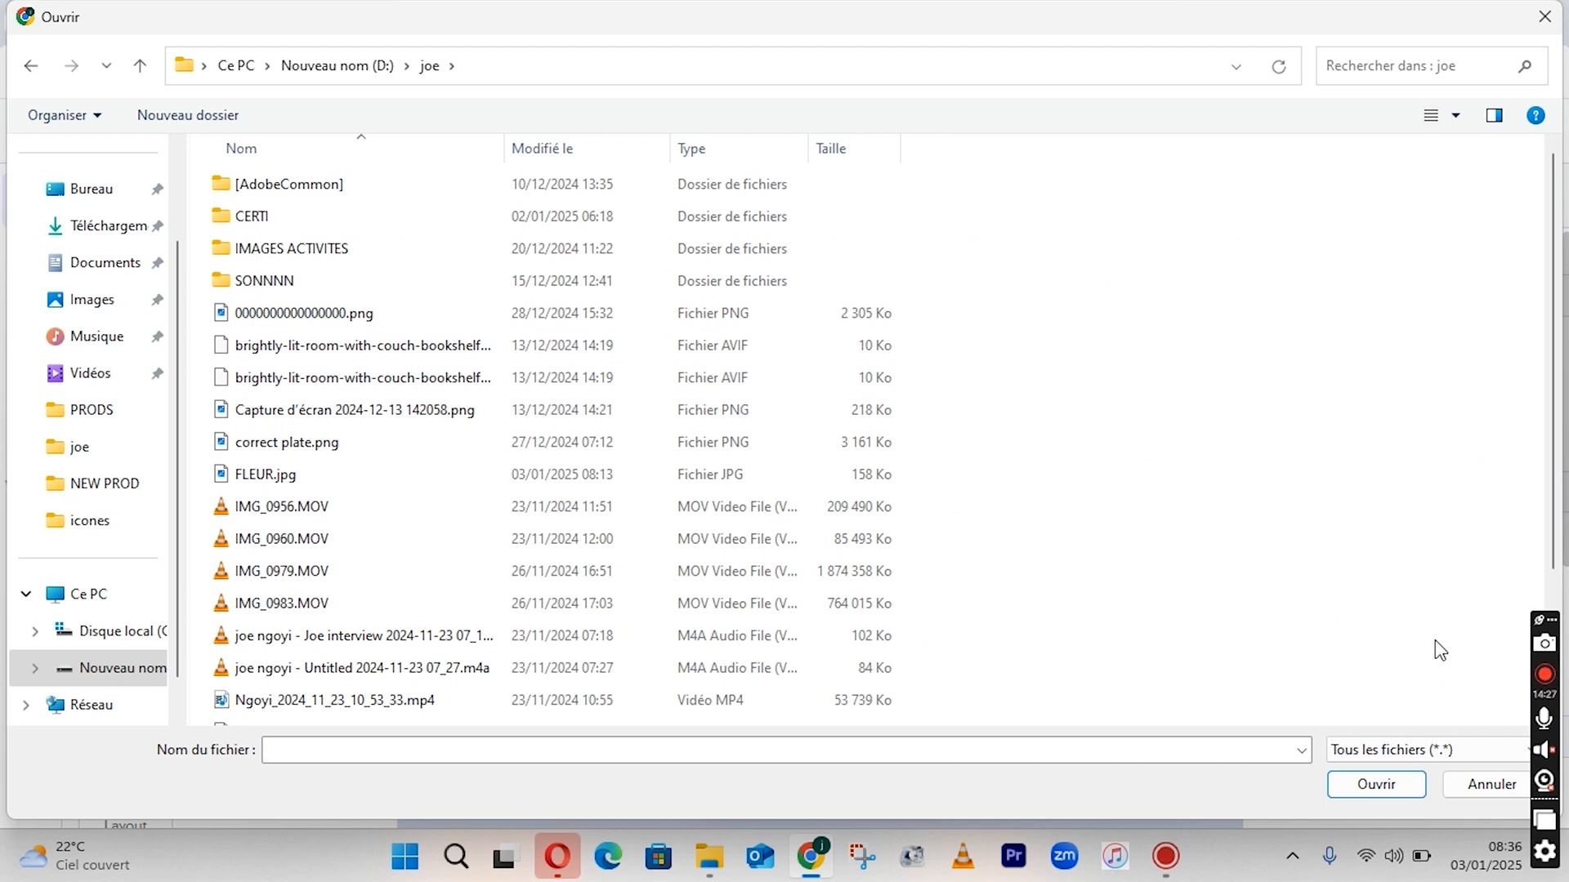
{"action": "left_click", "coordinate": [288, 480]}
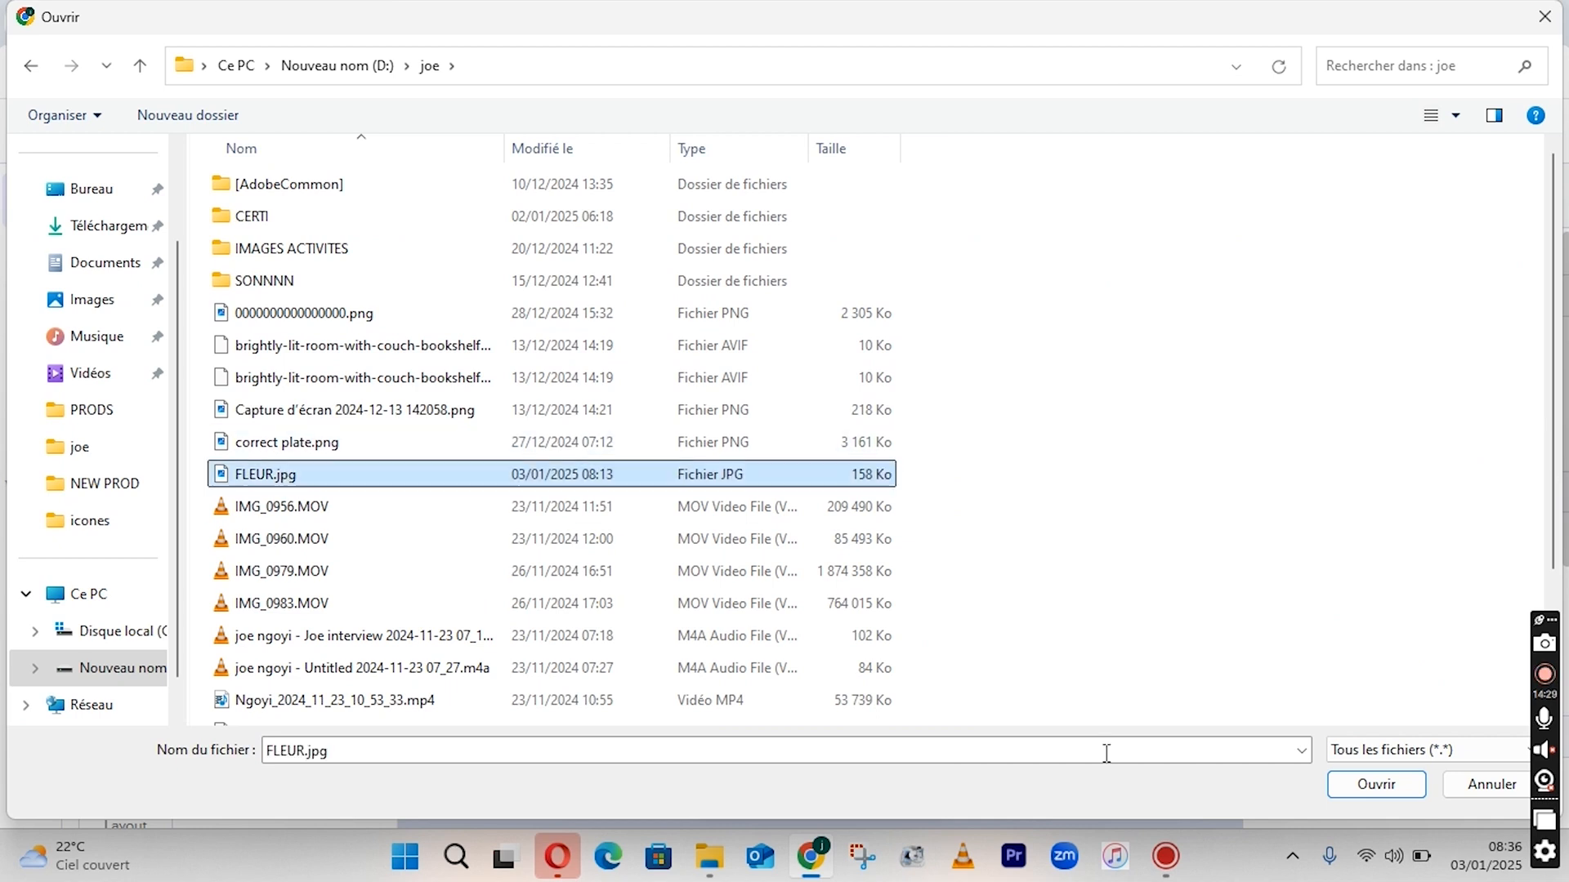
{"action": "left_click", "coordinate": [1376, 785]}
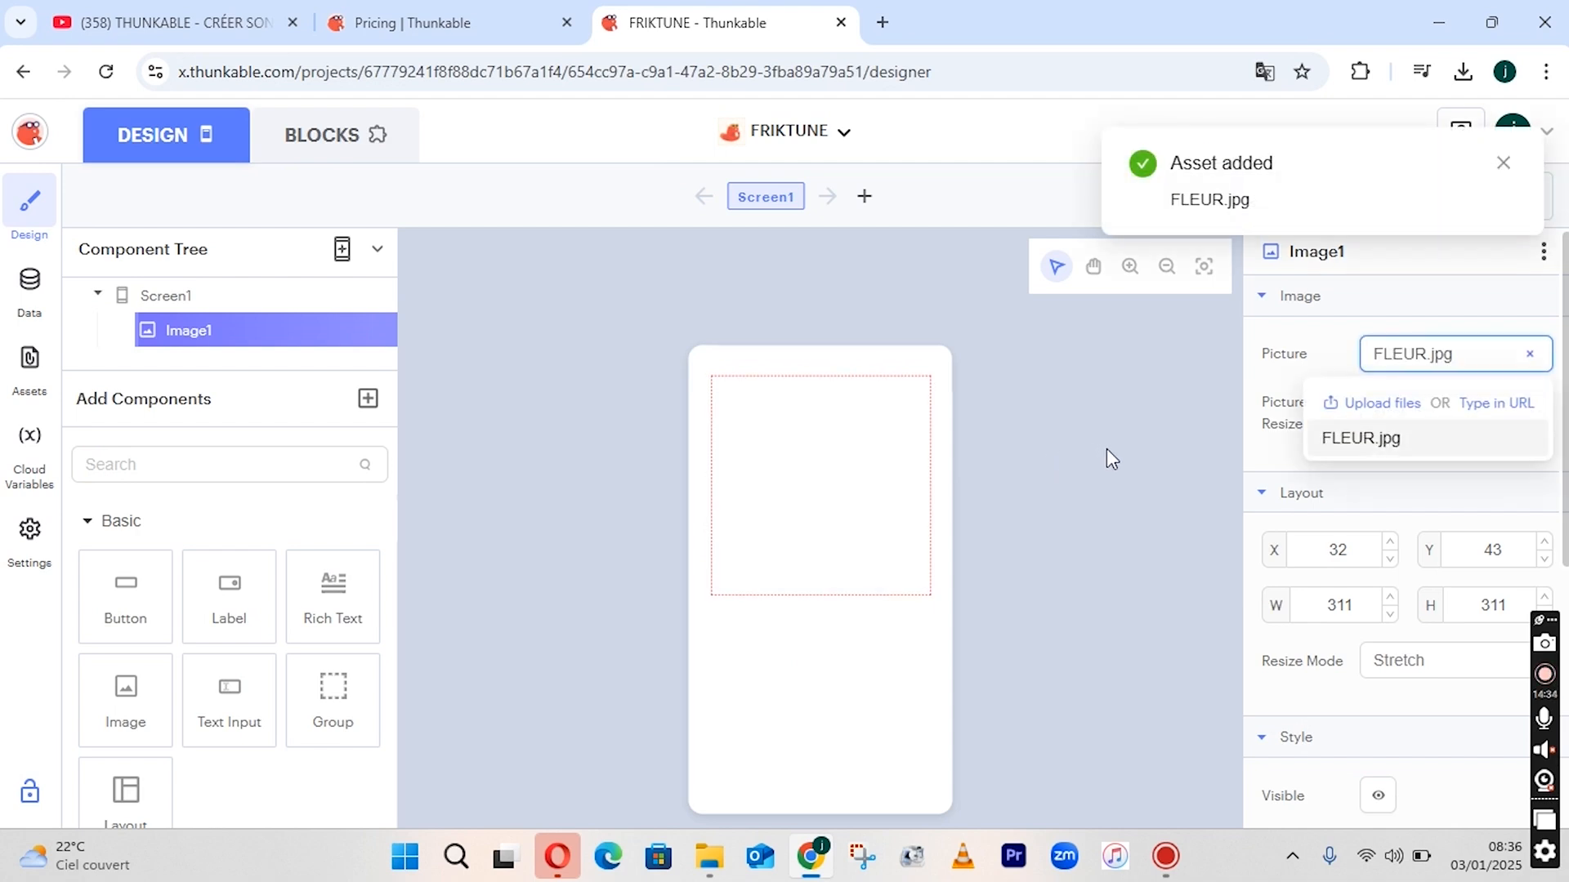
Shrink the flower image to about 202 by 163 and centre it horizontally at about X 87, Y 100.
{"action": "left_click", "coordinate": [825, 499]}
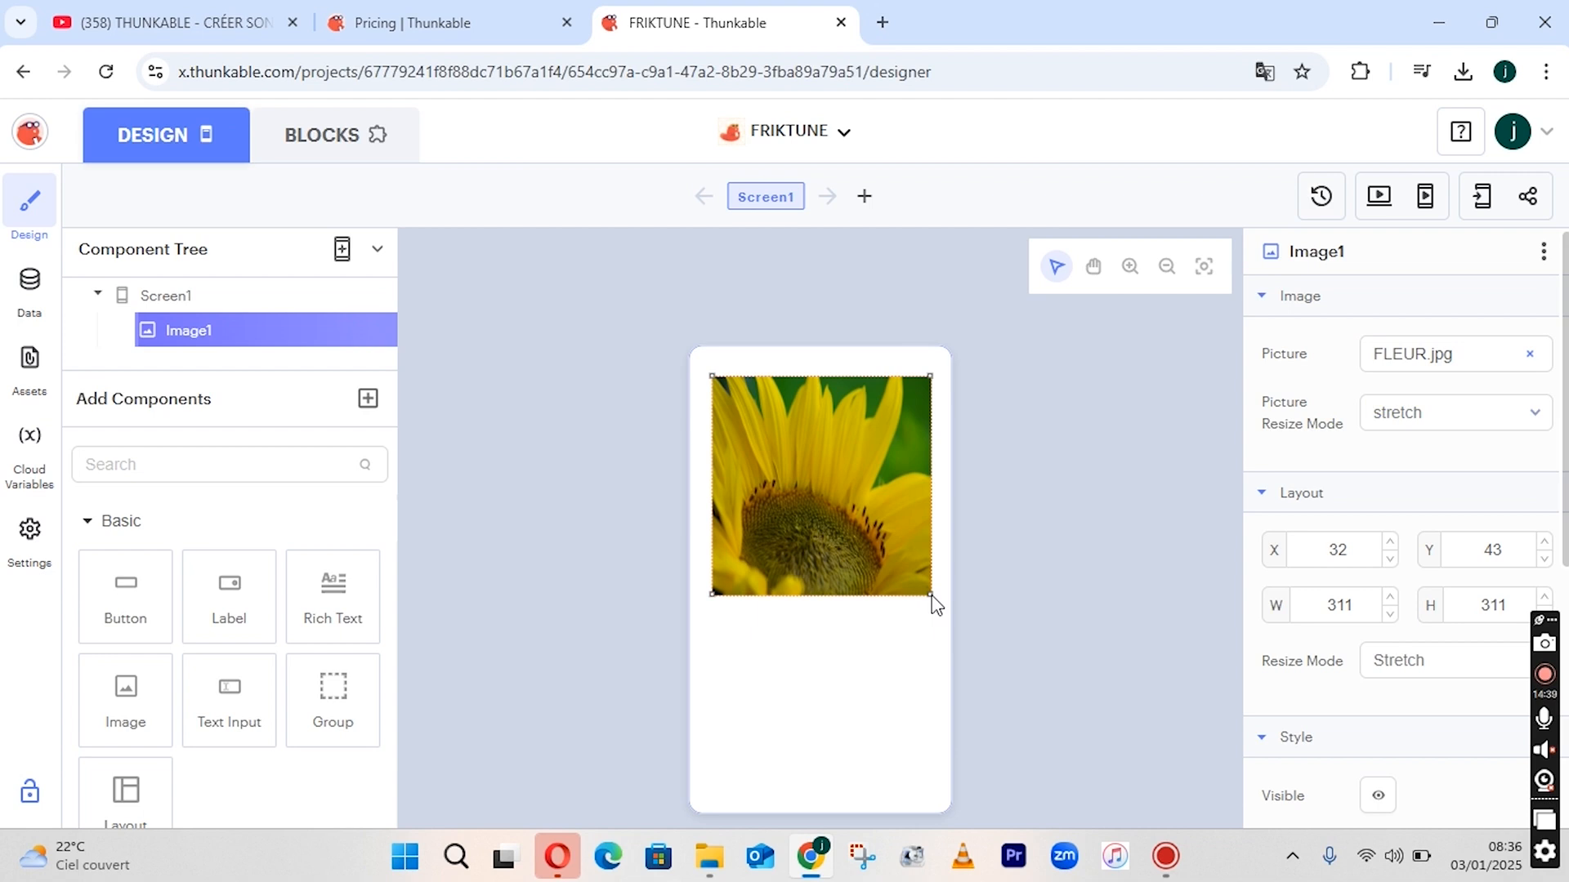
{"action": "left_click_drag", "start_coordinate": [932, 601], "coordinate": [854, 496]}
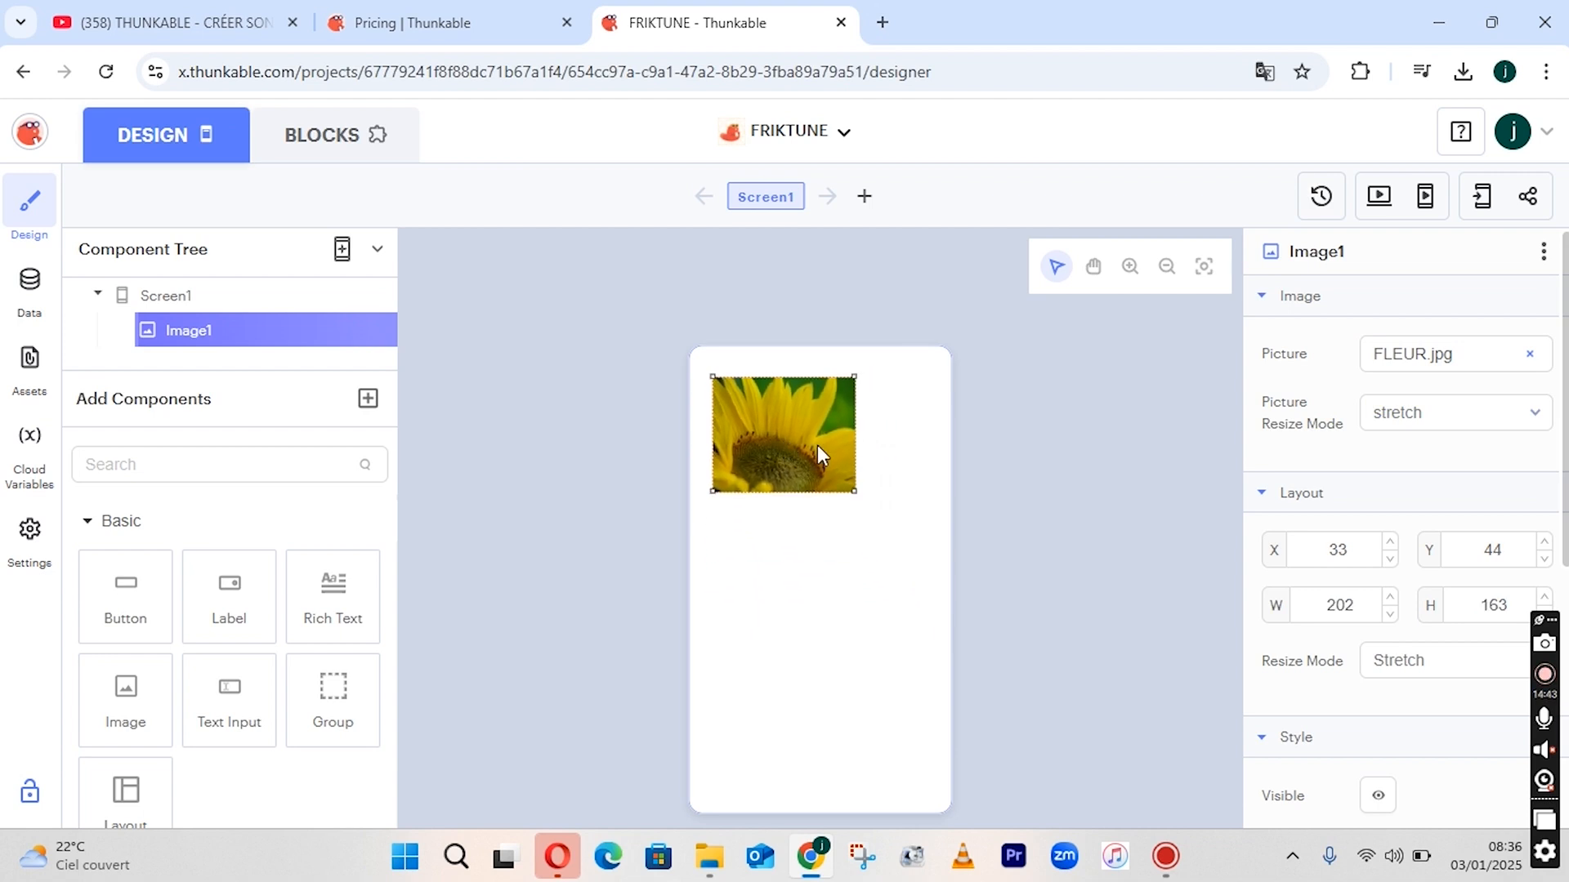
{"action": "left_click_drag", "start_coordinate": [817, 444], "coordinate": [822, 482]}
{"action": "left_click_drag", "start_coordinate": [822, 479], "coordinate": [820, 478]}
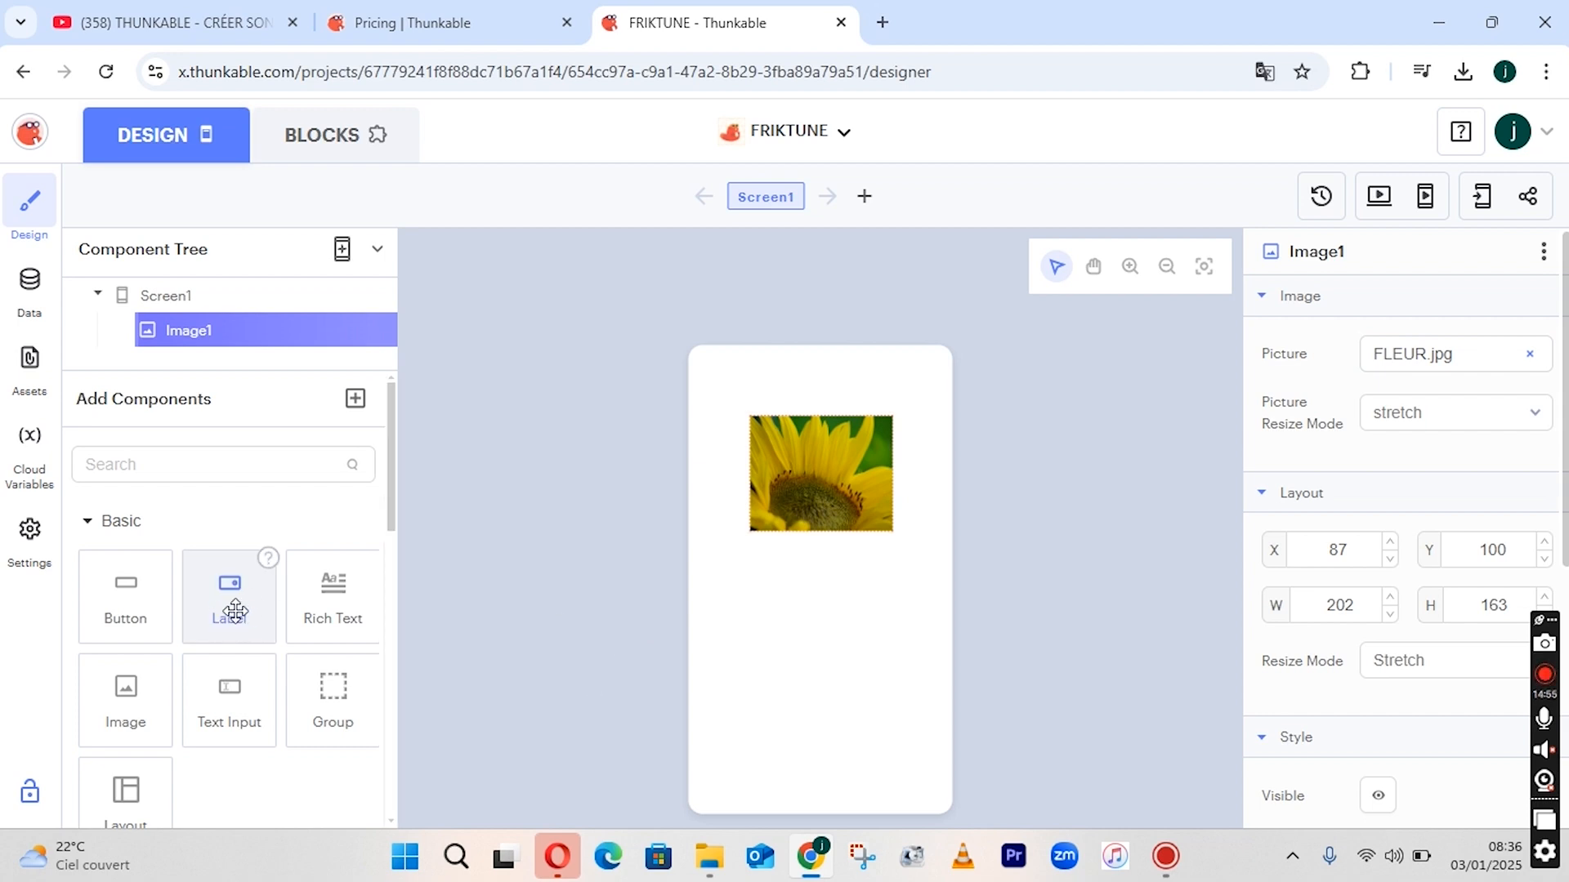
Add a Label component below the flower image at about X 64, Y 310.
{"action": "left_click_drag", "start_coordinate": [233, 608], "coordinate": [796, 589]}
{"action": "left_click_drag", "start_coordinate": [722, 478], "coordinate": [847, 588]}
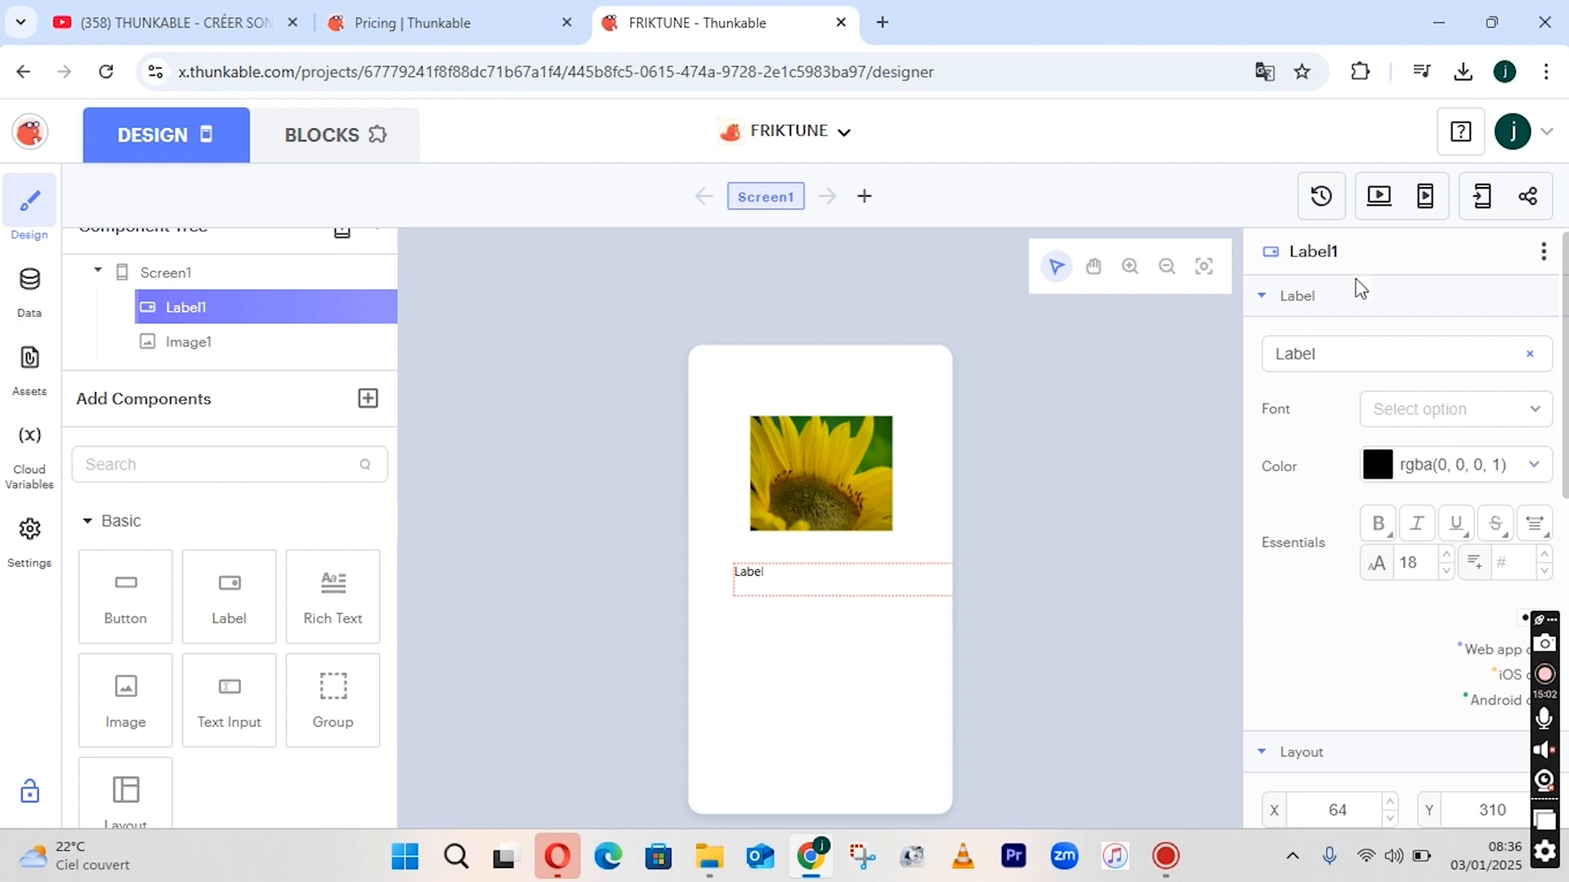
Replace the label's text with "Friktune".
{"action": "double_click", "coordinate": [1334, 349]}
{"action": "left_click", "coordinate": [867, 389]}
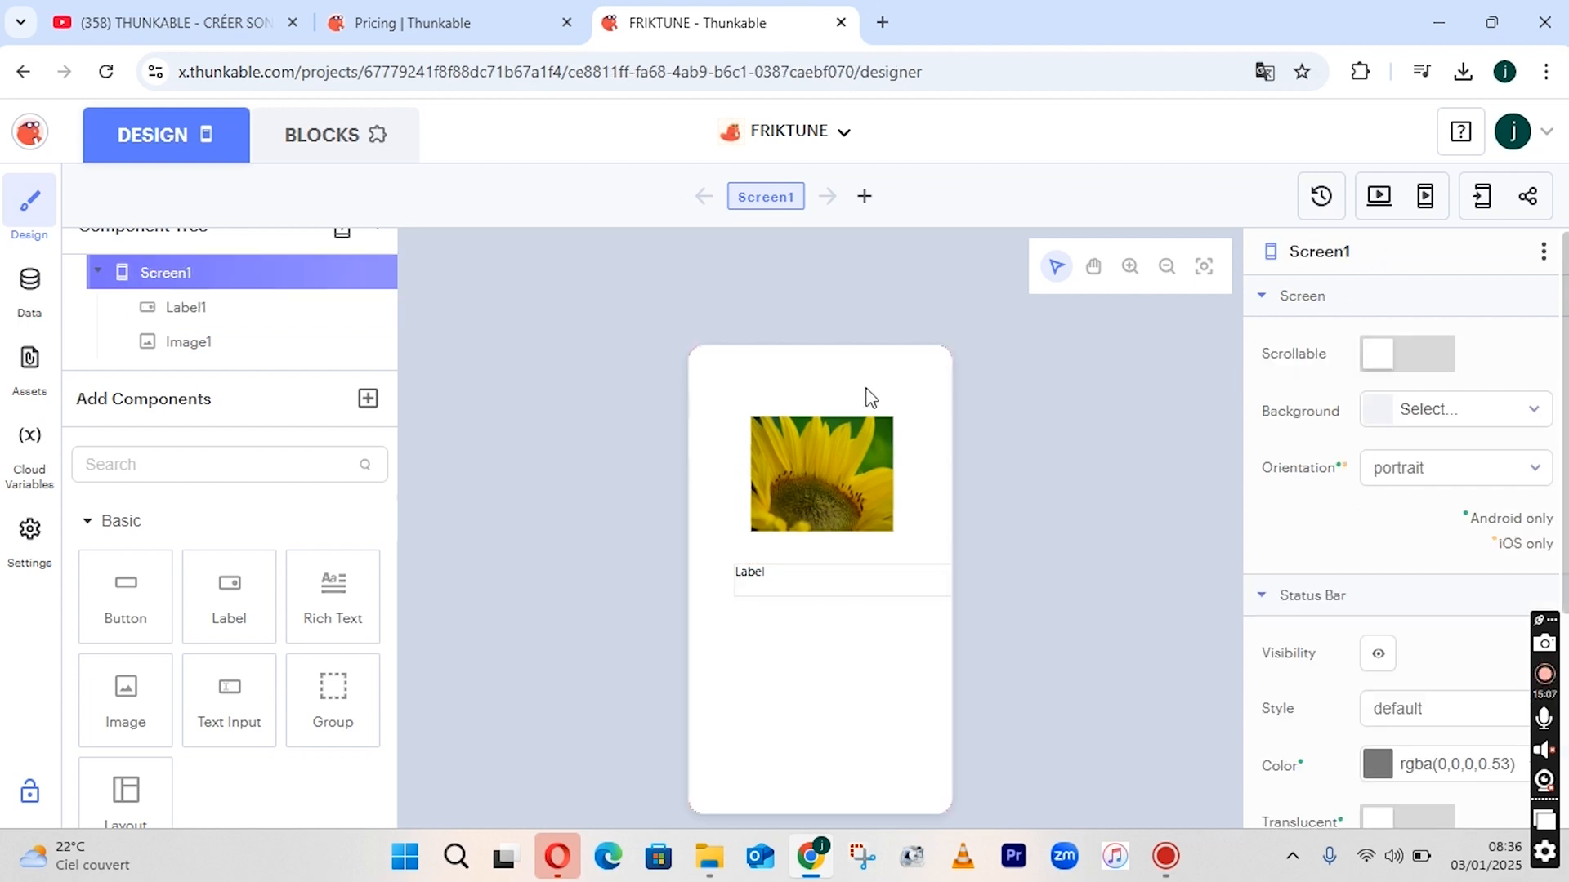
{"action": "scroll", "coordinate": [866, 387], "scroll_direction": "up", "scroll_amount": 5}
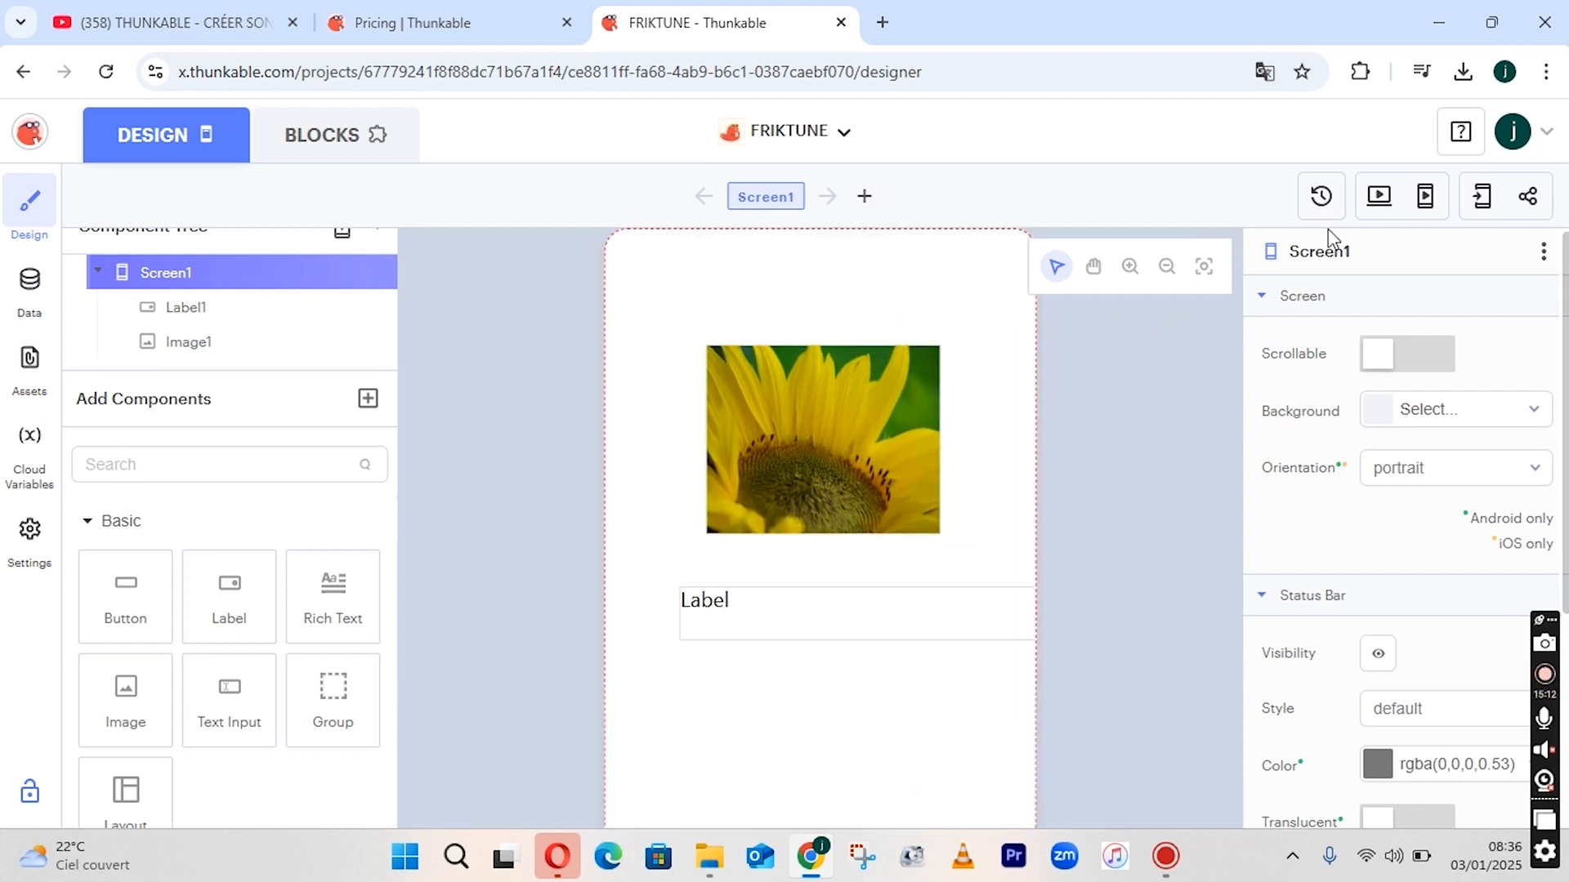
{"action": "left_click", "coordinate": [767, 618]}
{"action": "left_click", "coordinate": [1357, 356]}
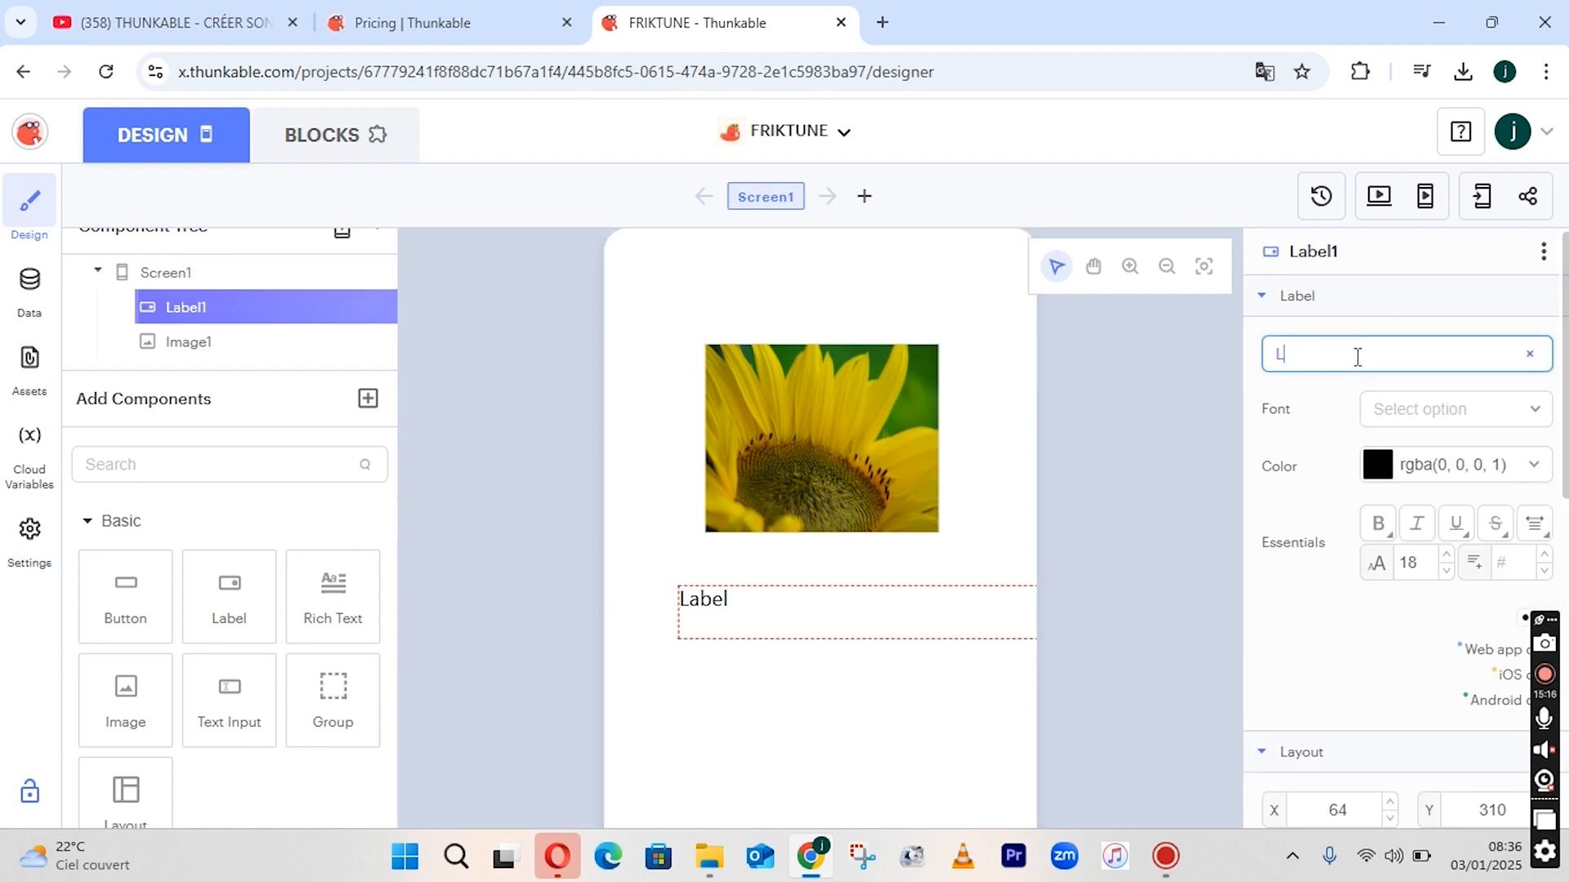
{"action": "key", "text": "BackSpace"}
{"action": "type", "text": "f"}
{"action": "key", "text": "BackSpace"}
{"action": "type", "text": "Friktune"}
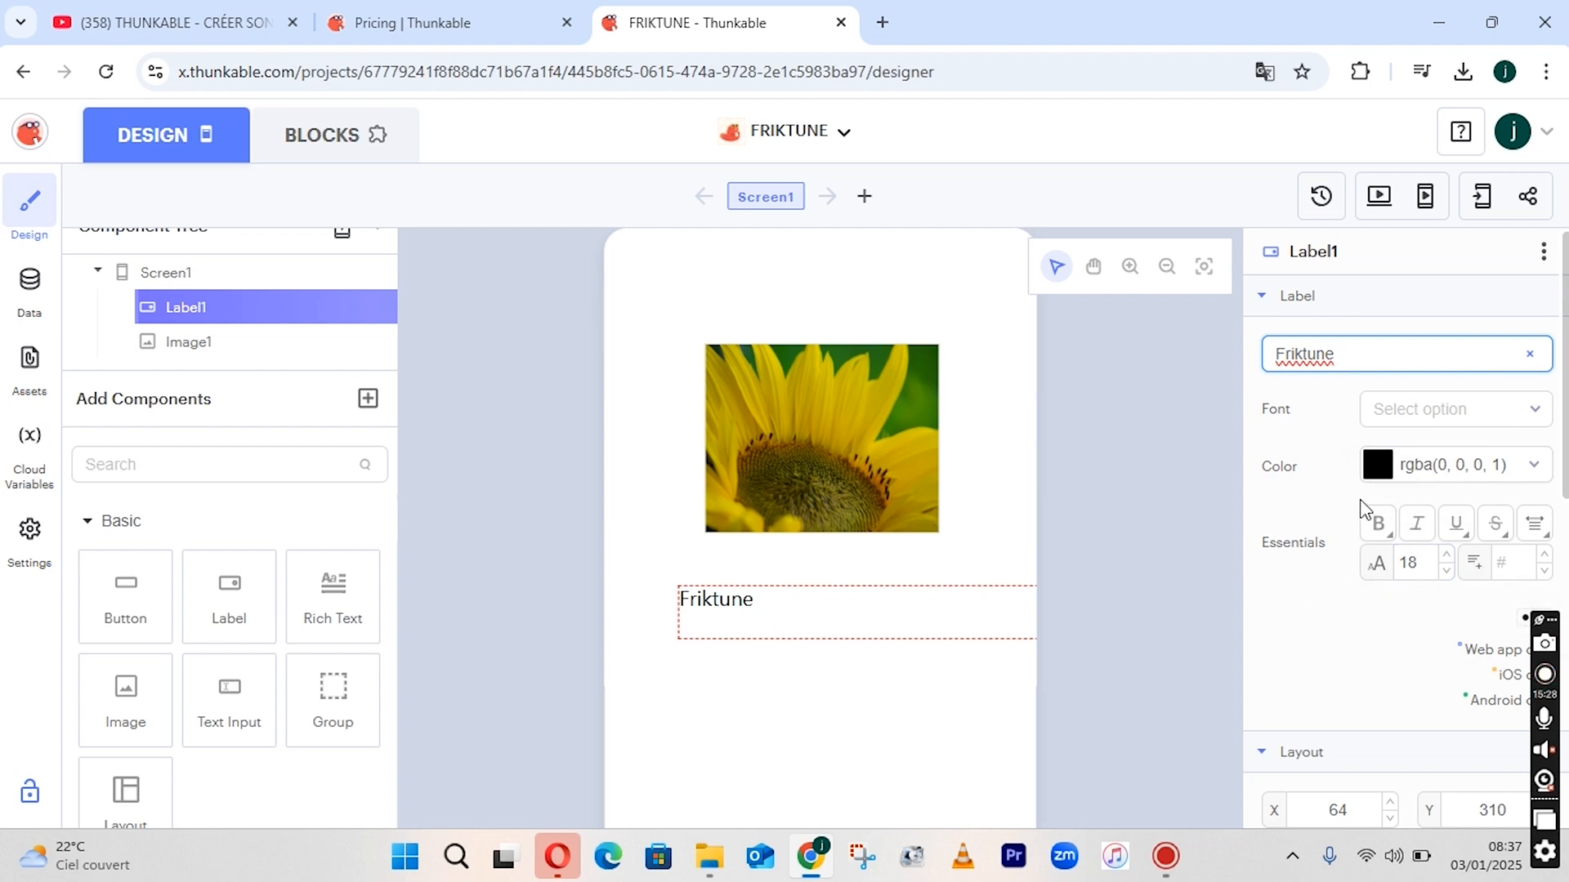
Try the Barlow font on the Friktune label, and set its font to Abril Fatface.
{"action": "left_click", "coordinate": [1495, 411]}
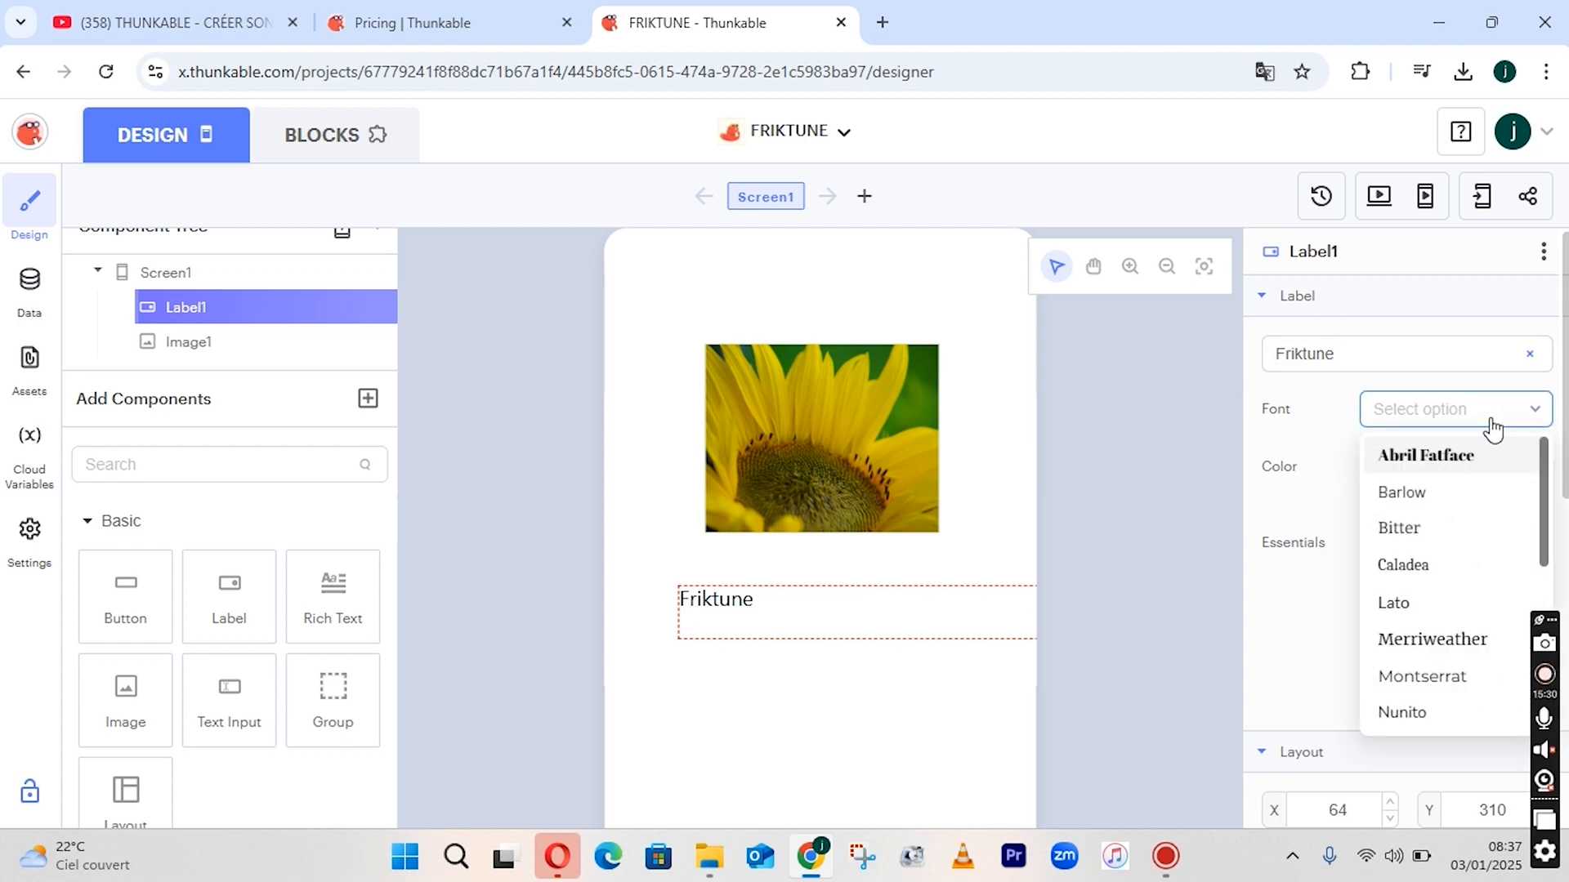
{"action": "left_click", "coordinate": [1420, 498]}
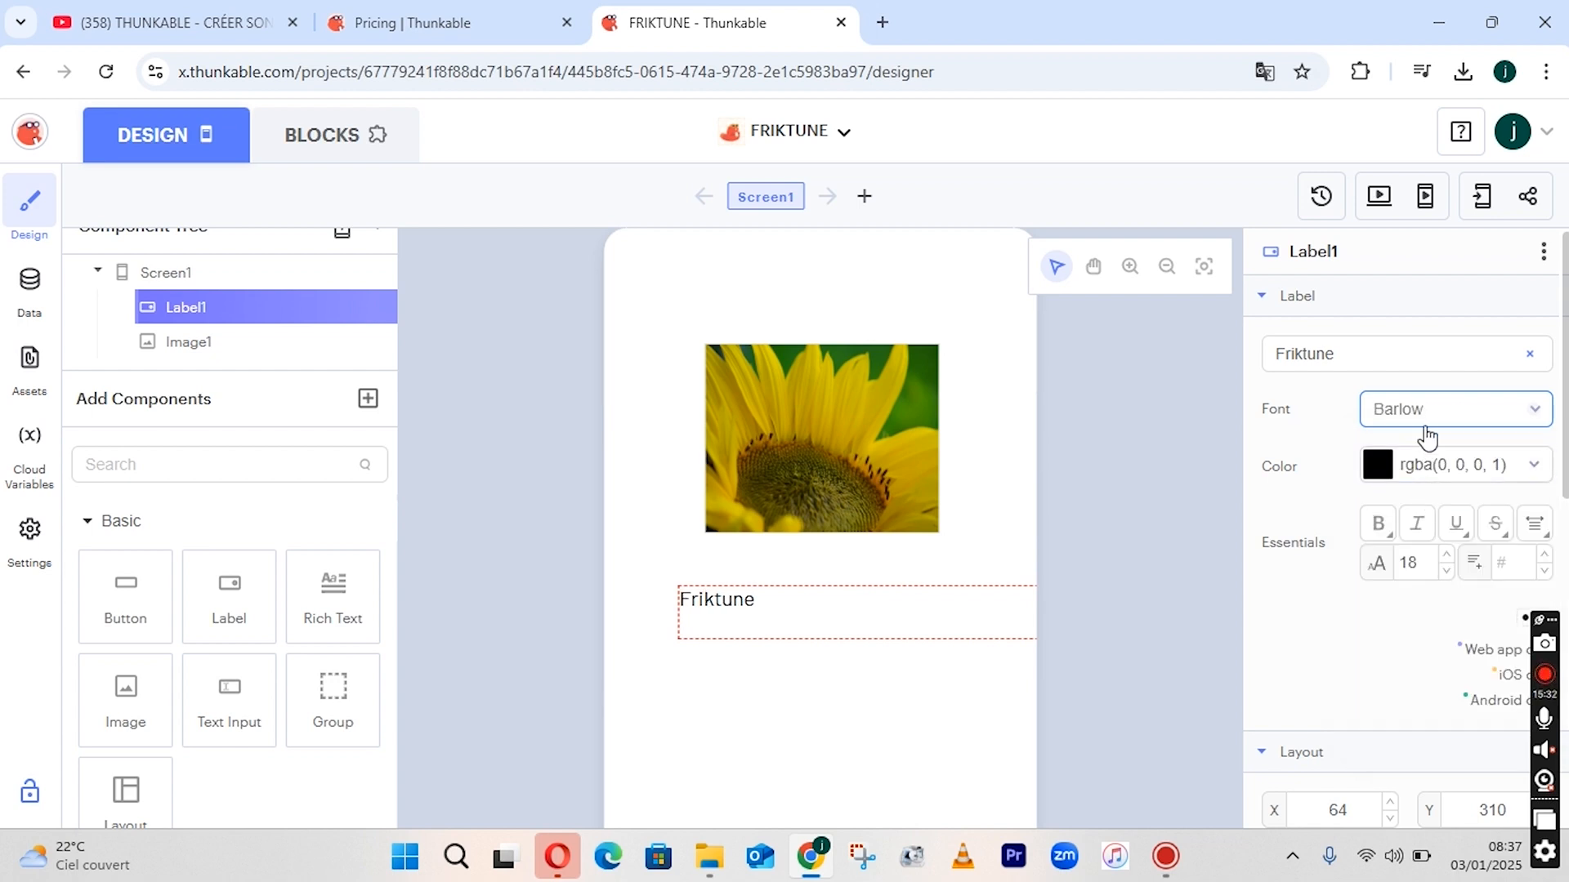
{"action": "left_click", "coordinate": [1435, 418]}
{"action": "left_click", "coordinate": [1425, 455]}
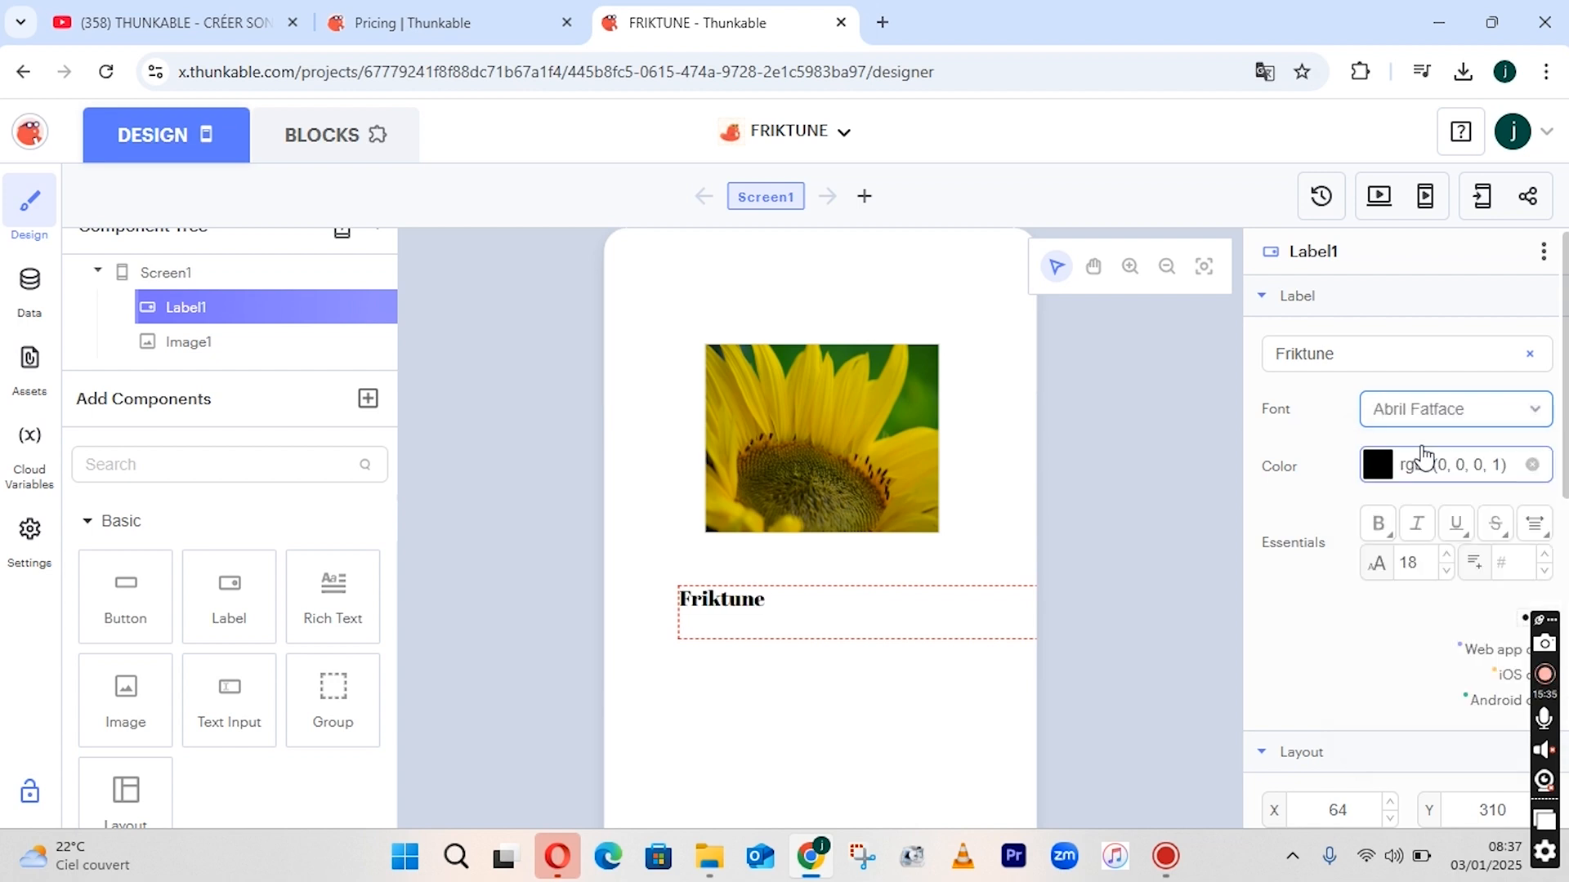
Narrow the Friktune label around its text and centre it under the flower image at about X 139, Y 285.
{"action": "left_click_drag", "start_coordinate": [770, 610], "coordinate": [858, 585]}
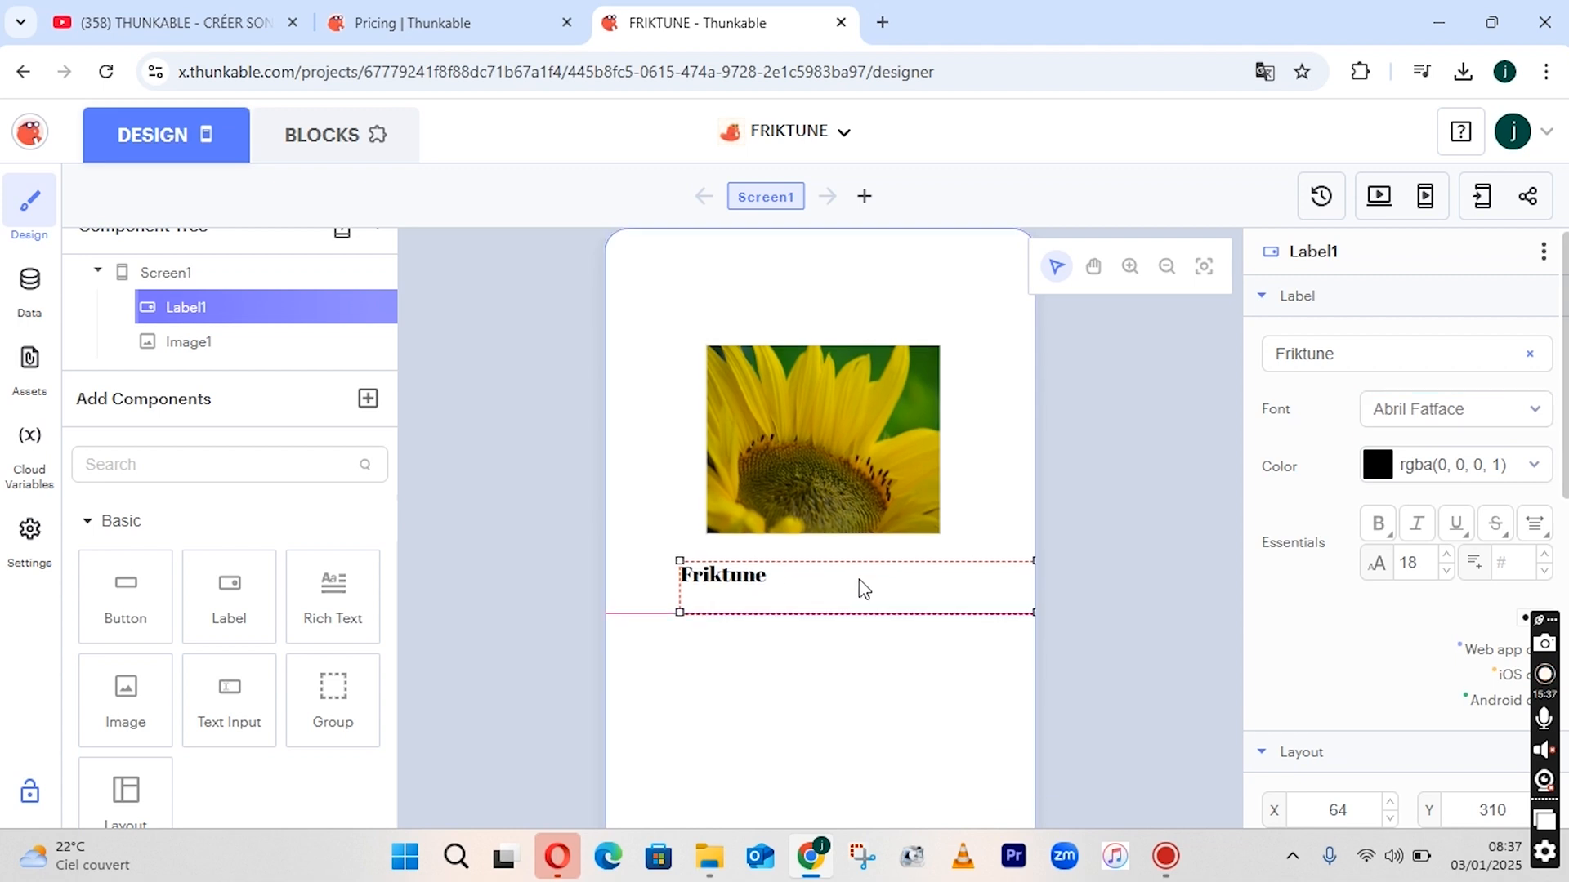
{"action": "left_click_drag", "start_coordinate": [1023, 585], "coordinate": [816, 600]}
{"action": "left_click", "coordinate": [940, 663]}
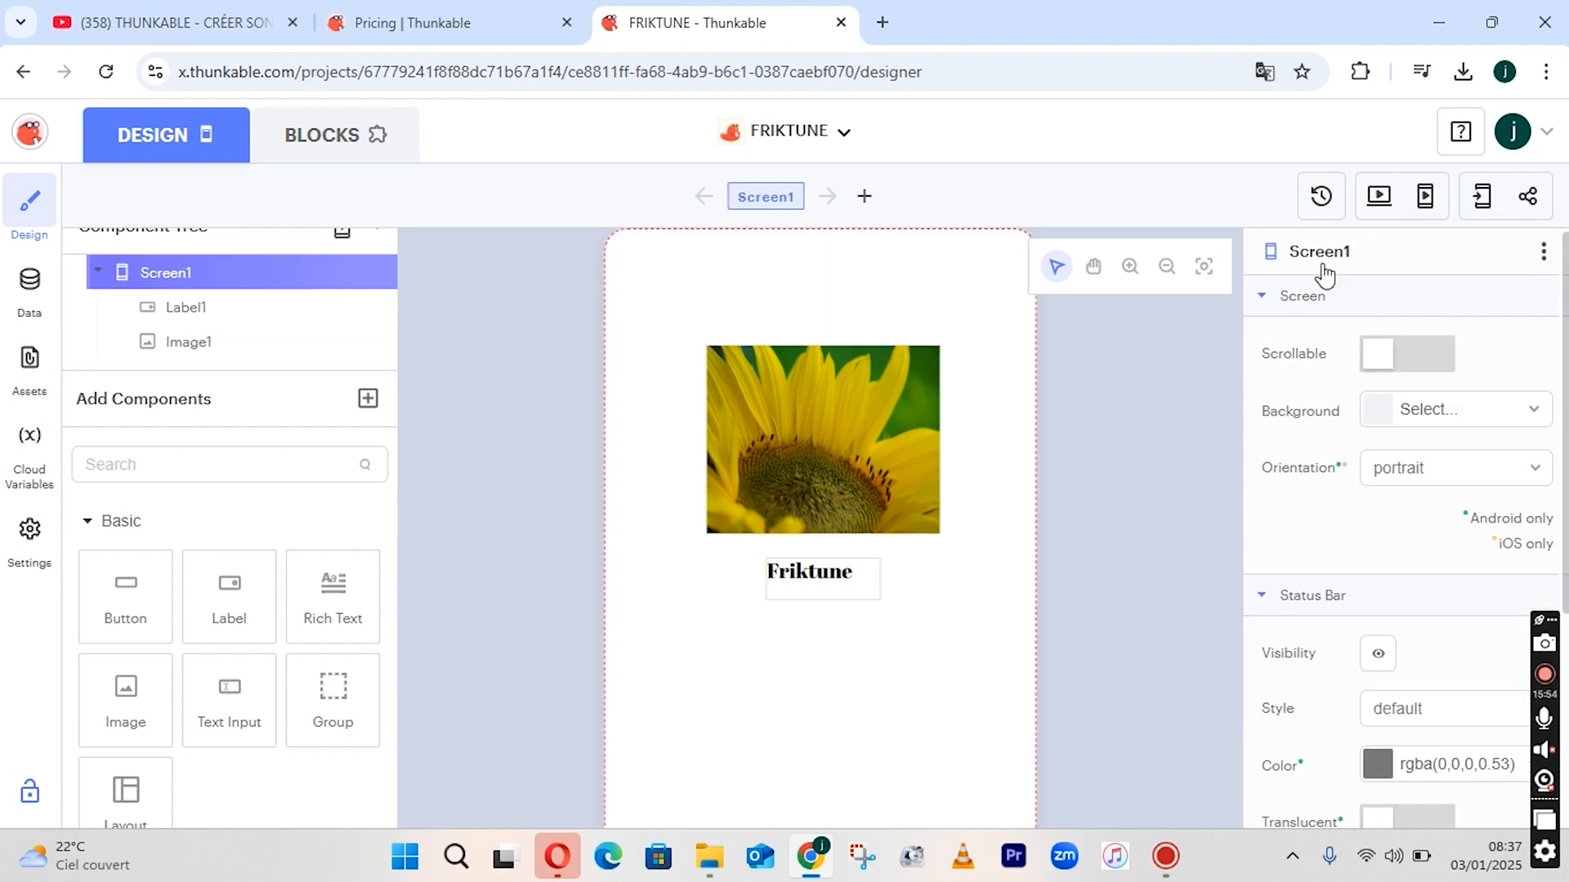
Rename the Friktune label component as LabelFriktune.
{"action": "left_click", "coordinate": [797, 597]}
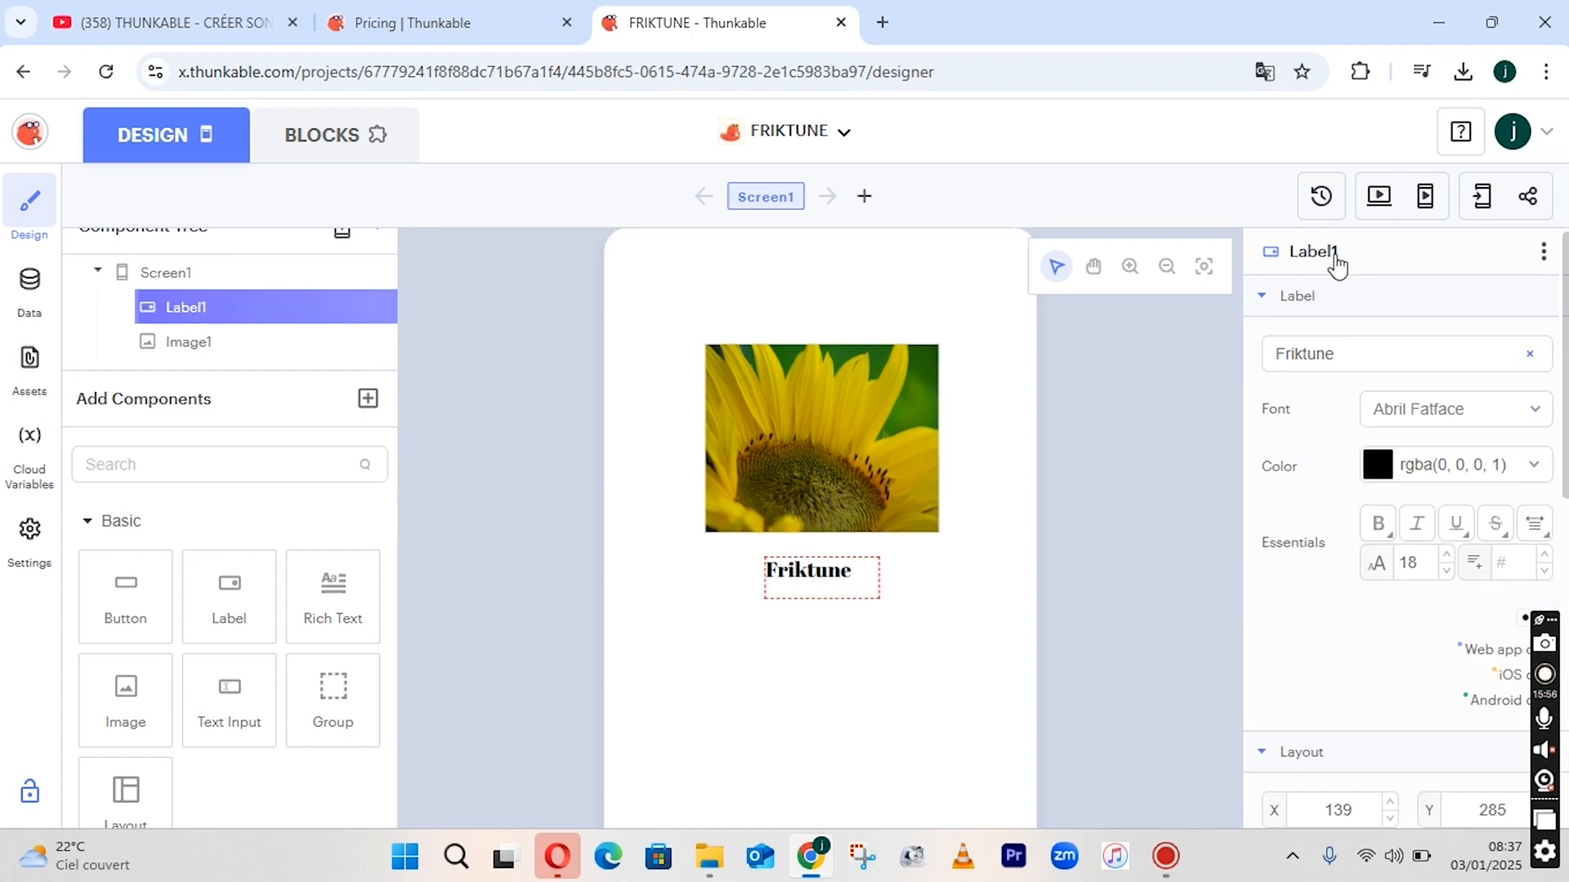
{"action": "left_click", "coordinate": [1336, 255]}
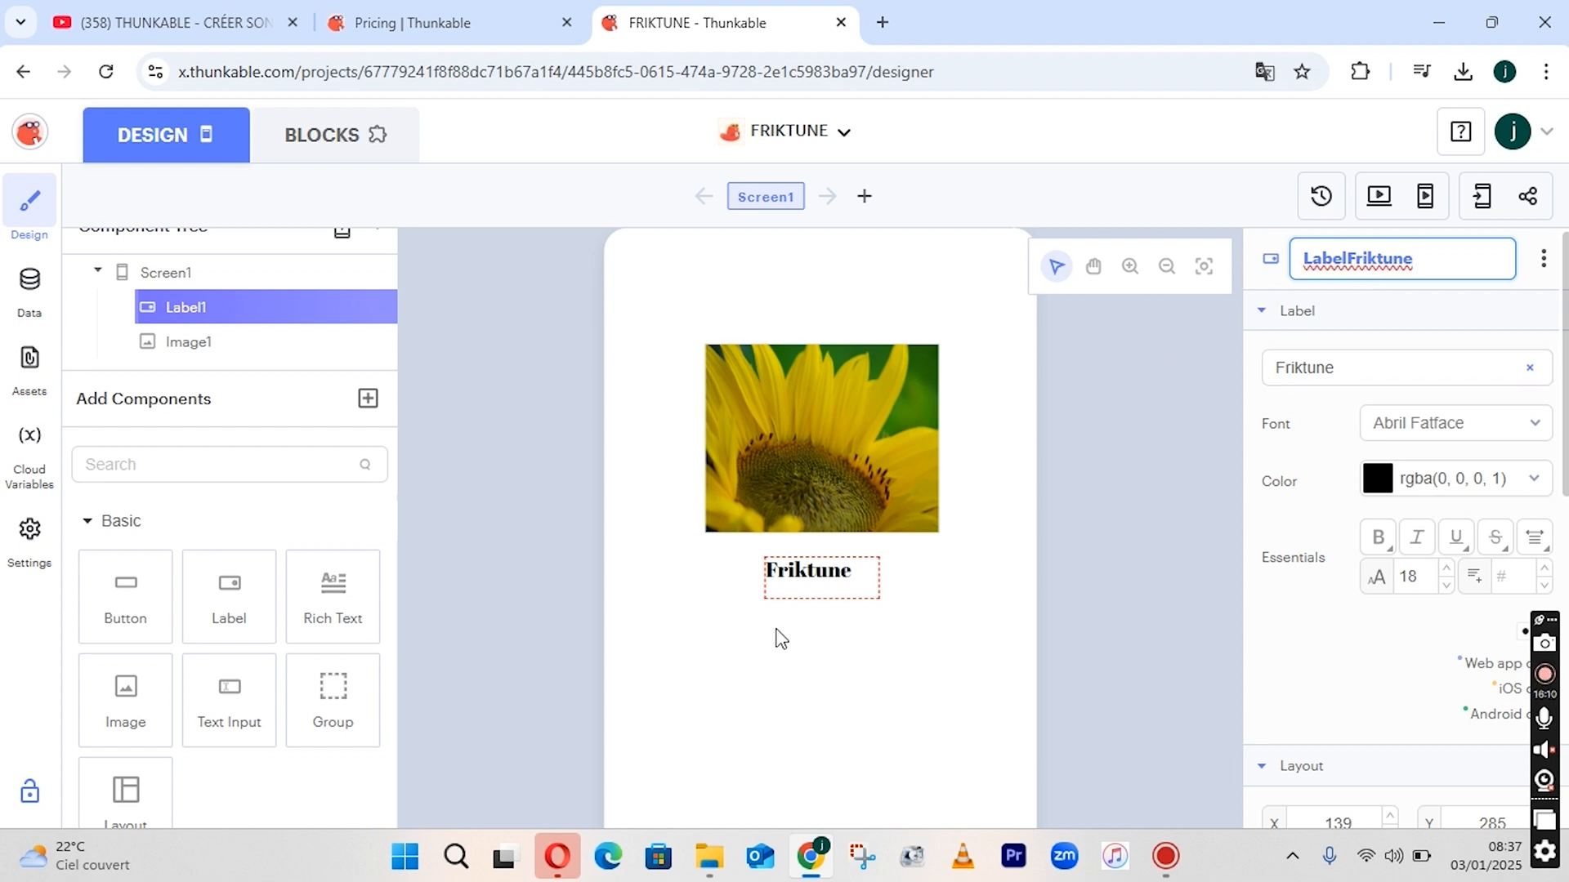
{"action": "left_click", "coordinate": [780, 594]}
{"action": "double_click", "coordinate": [798, 576]}
{"action": "left_click", "coordinate": [803, 655]}
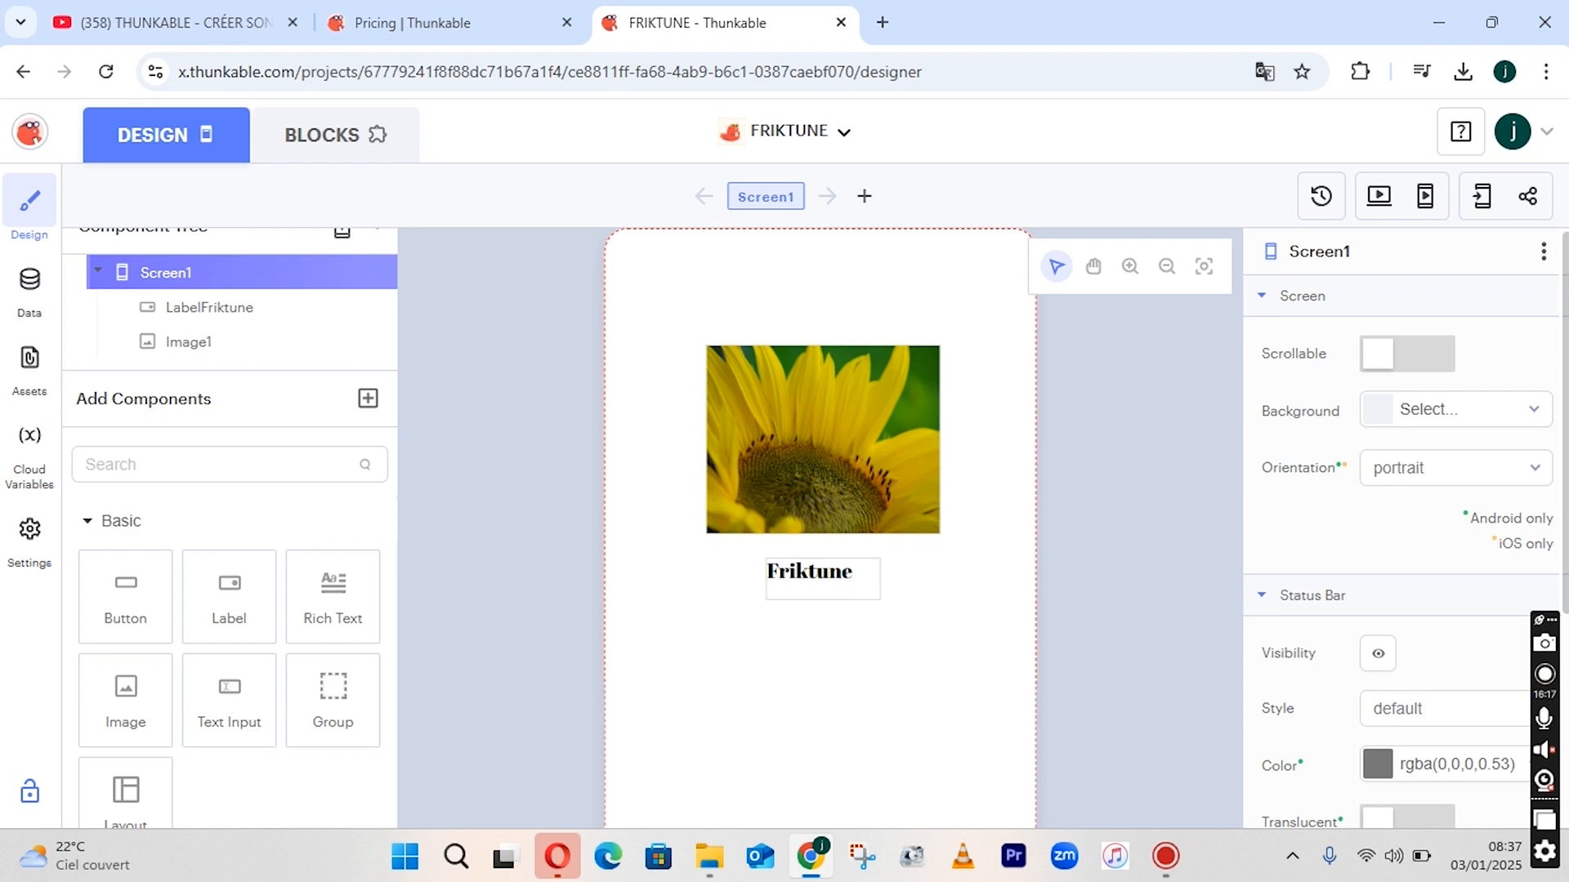
Review Screen1's screen, status bar and interactive properties, including the status bar visibility option.
{"action": "scroll", "coordinate": [1438, 572], "scroll_direction": "down", "scroll_amount": 2}
{"action": "scroll", "coordinate": [1439, 572], "scroll_direction": "up", "scroll_amount": 1}
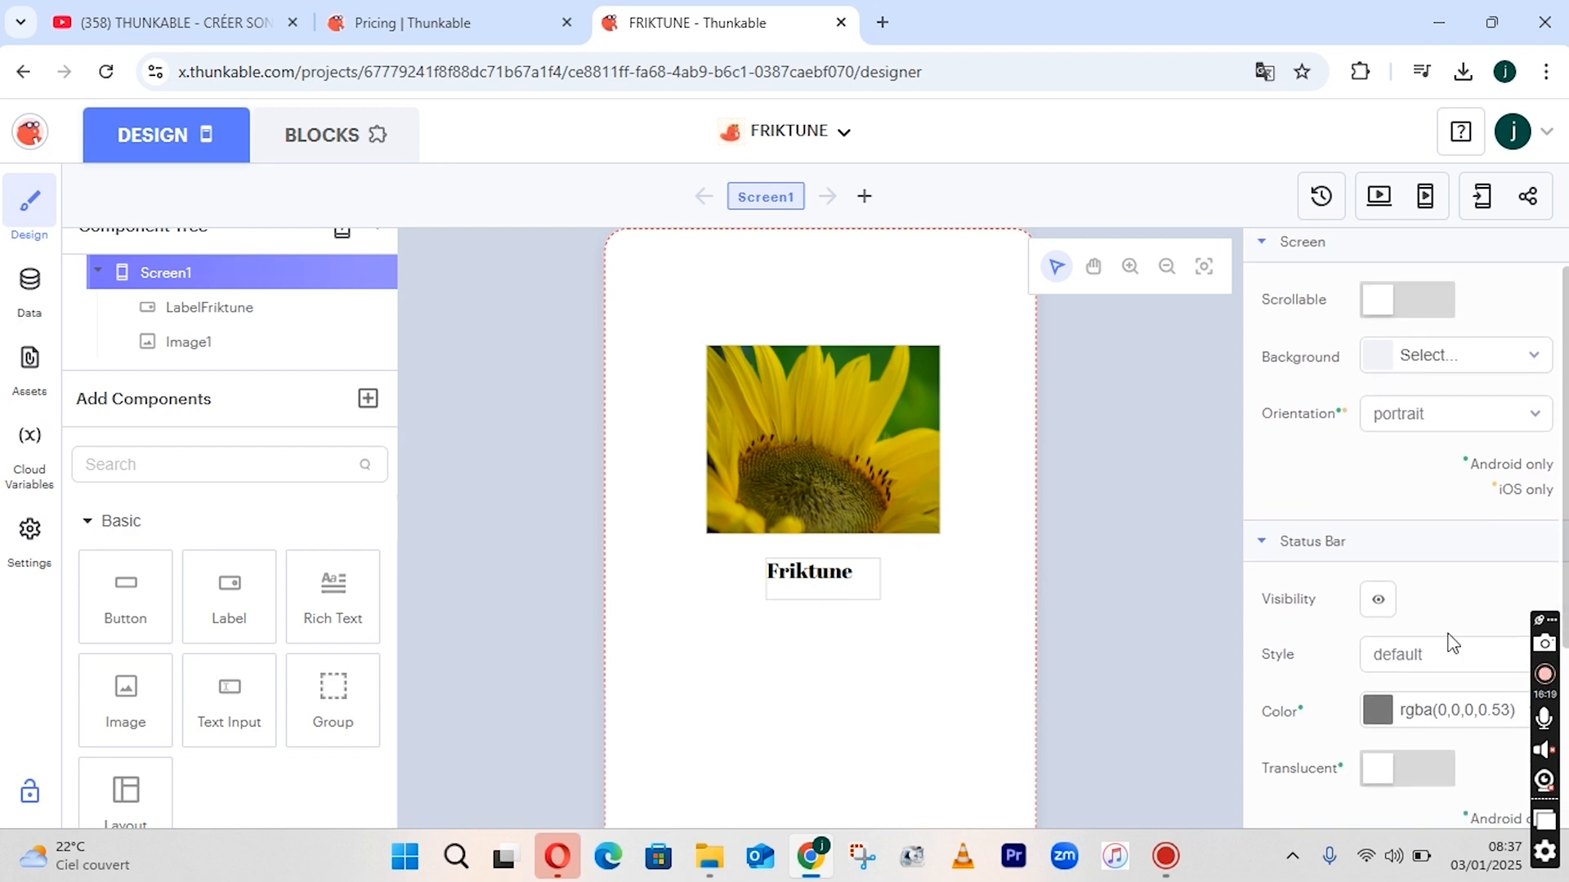
{"action": "left_click", "coordinate": [1373, 610]}
{"action": "scroll", "coordinate": [1406, 529], "scroll_direction": "up", "scroll_amount": 1}
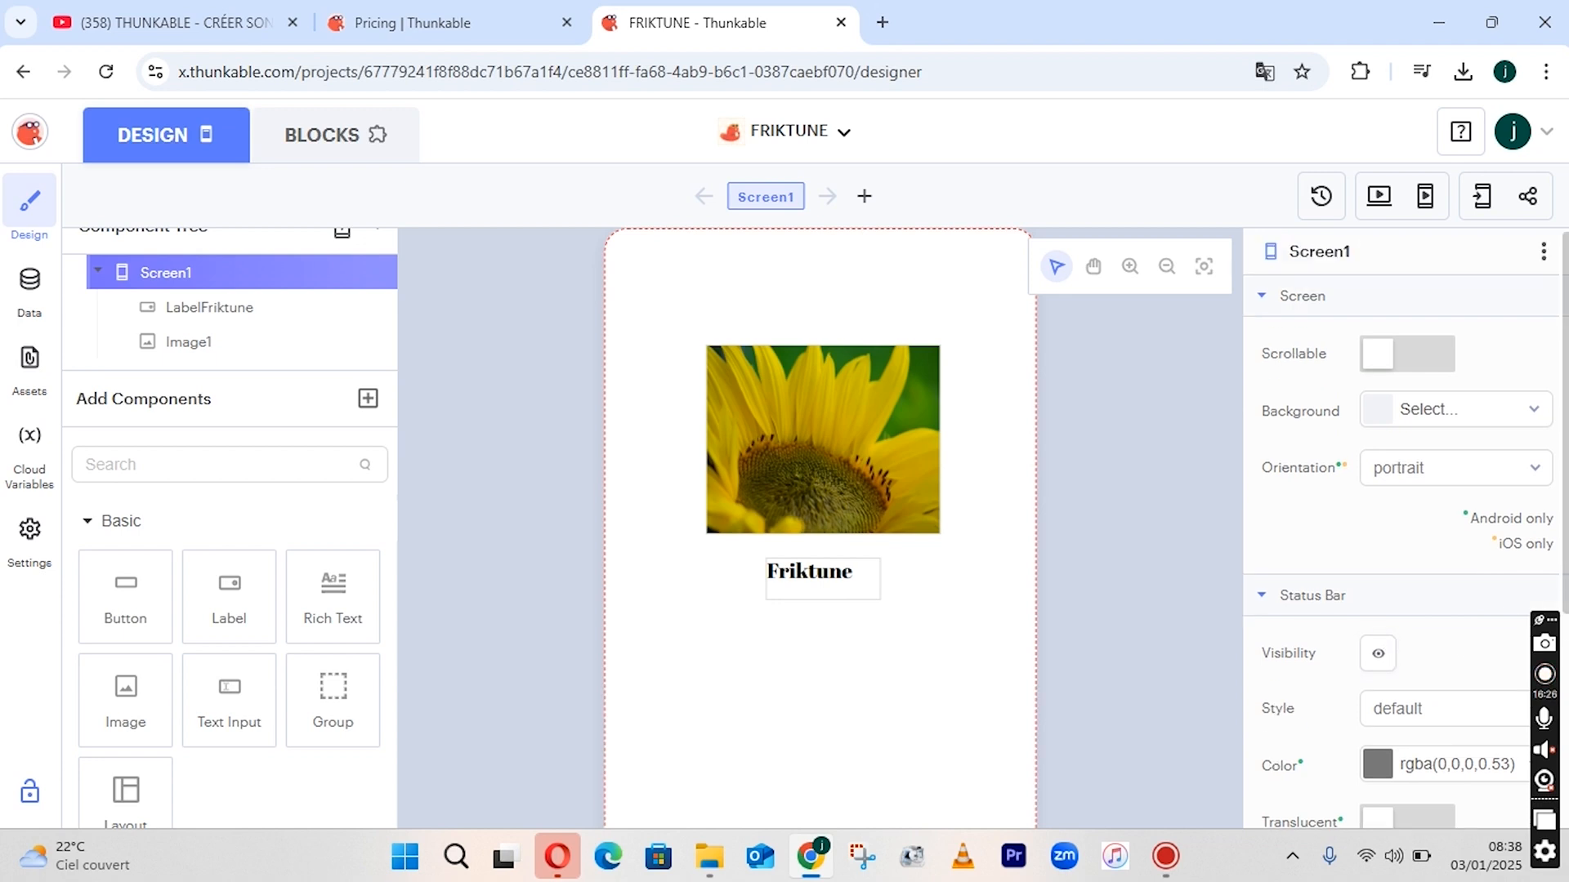
{"action": "scroll", "coordinate": [1565, 605], "scroll_direction": "down", "scroll_amount": 6}
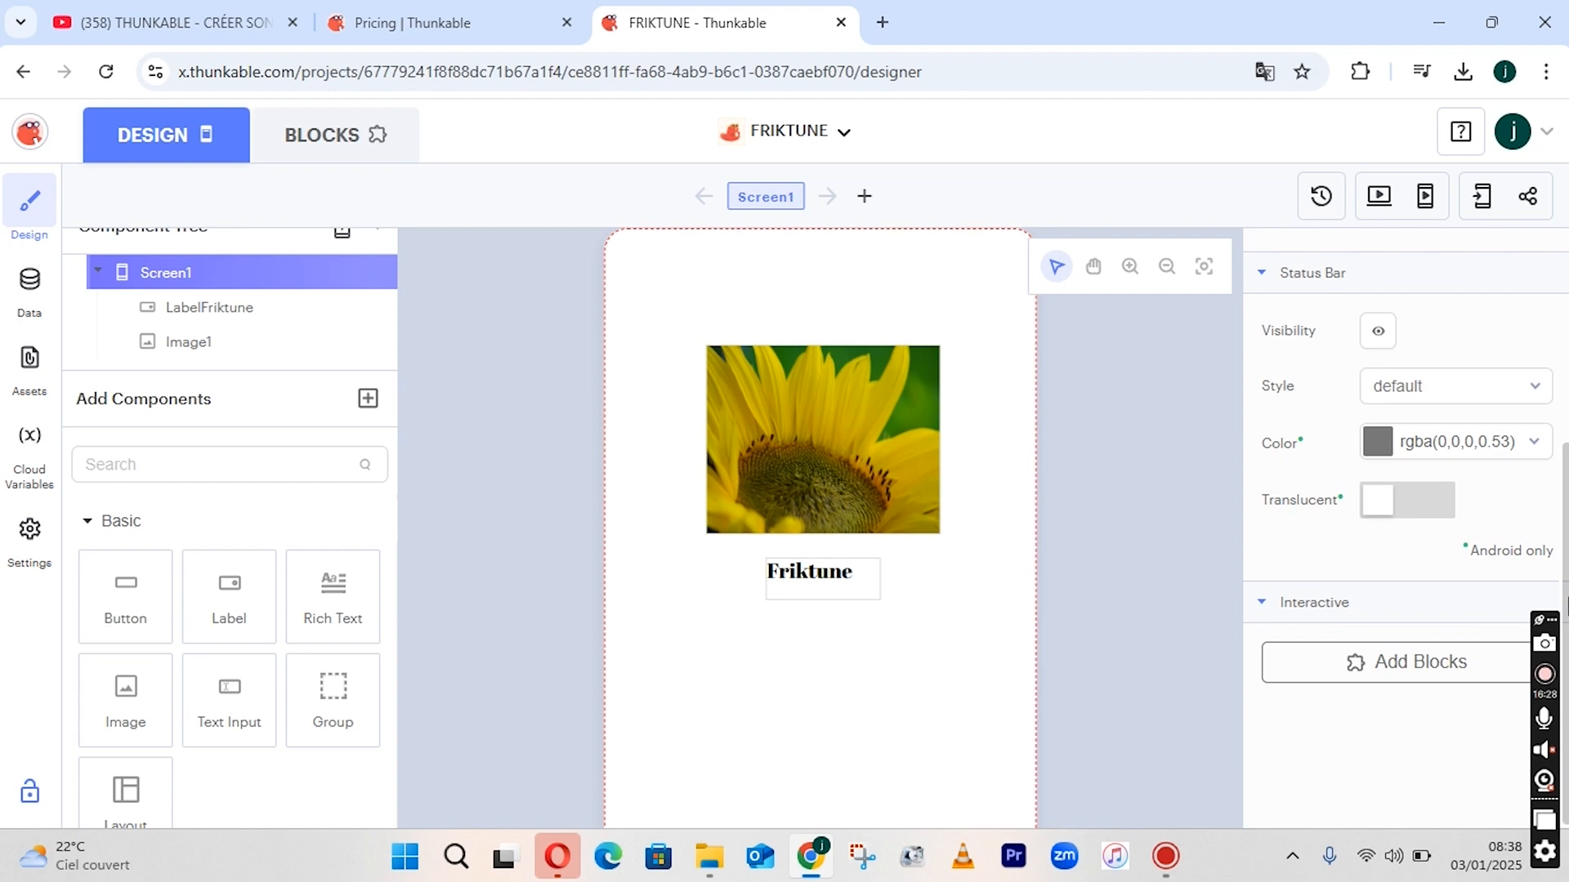
{"action": "scroll", "coordinate": [1565, 611], "scroll_direction": "up", "scroll_amount": 4}
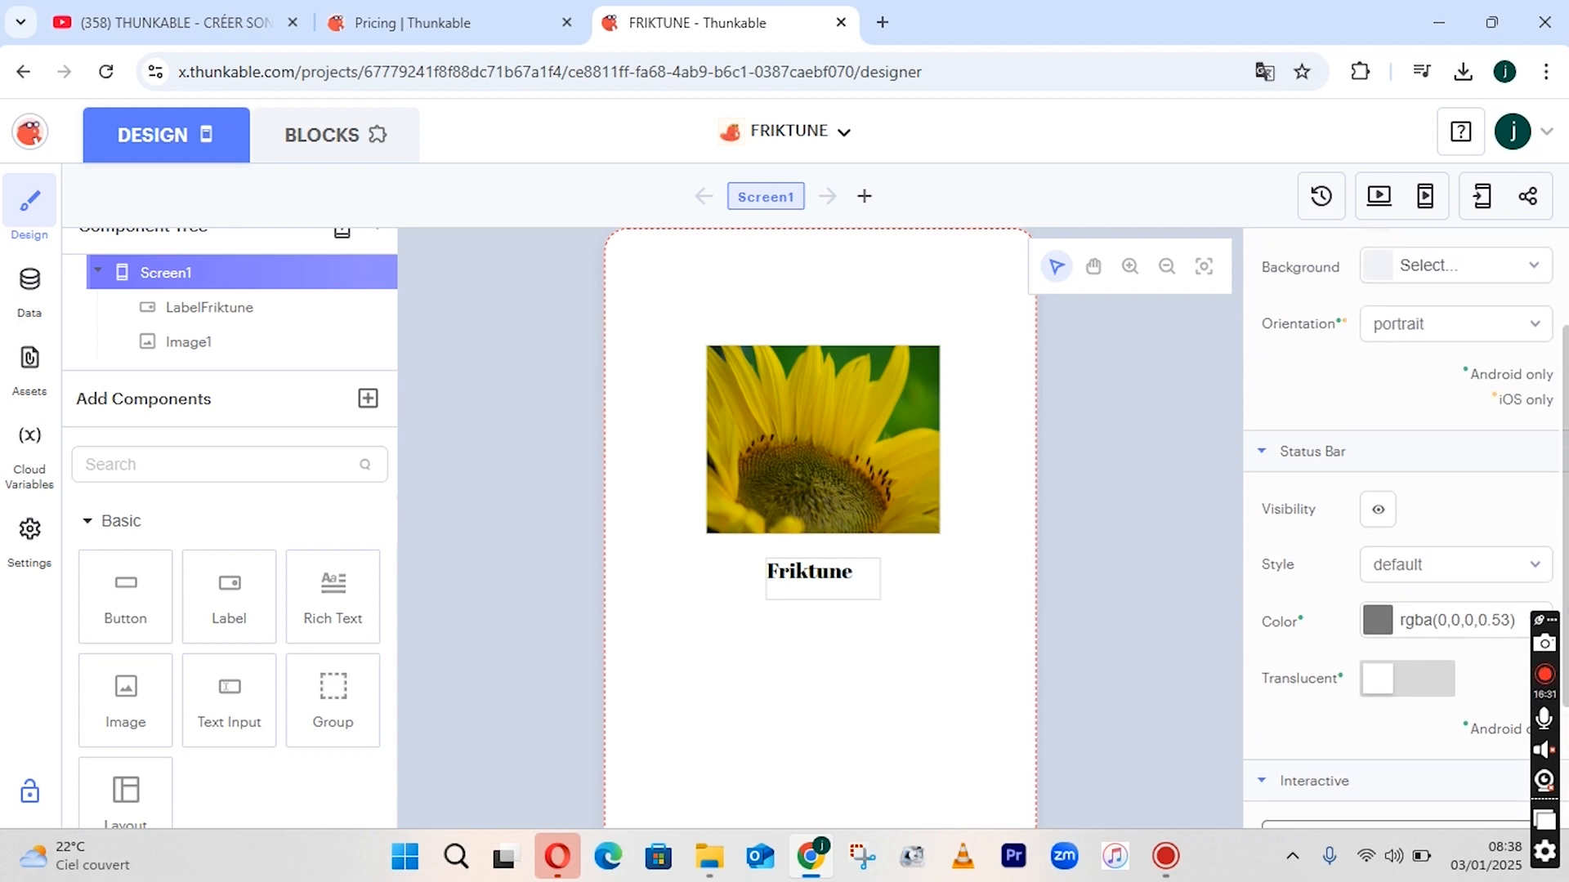
{"action": "scroll", "coordinate": [1563, 322], "scroll_direction": "up", "scroll_amount": 2}
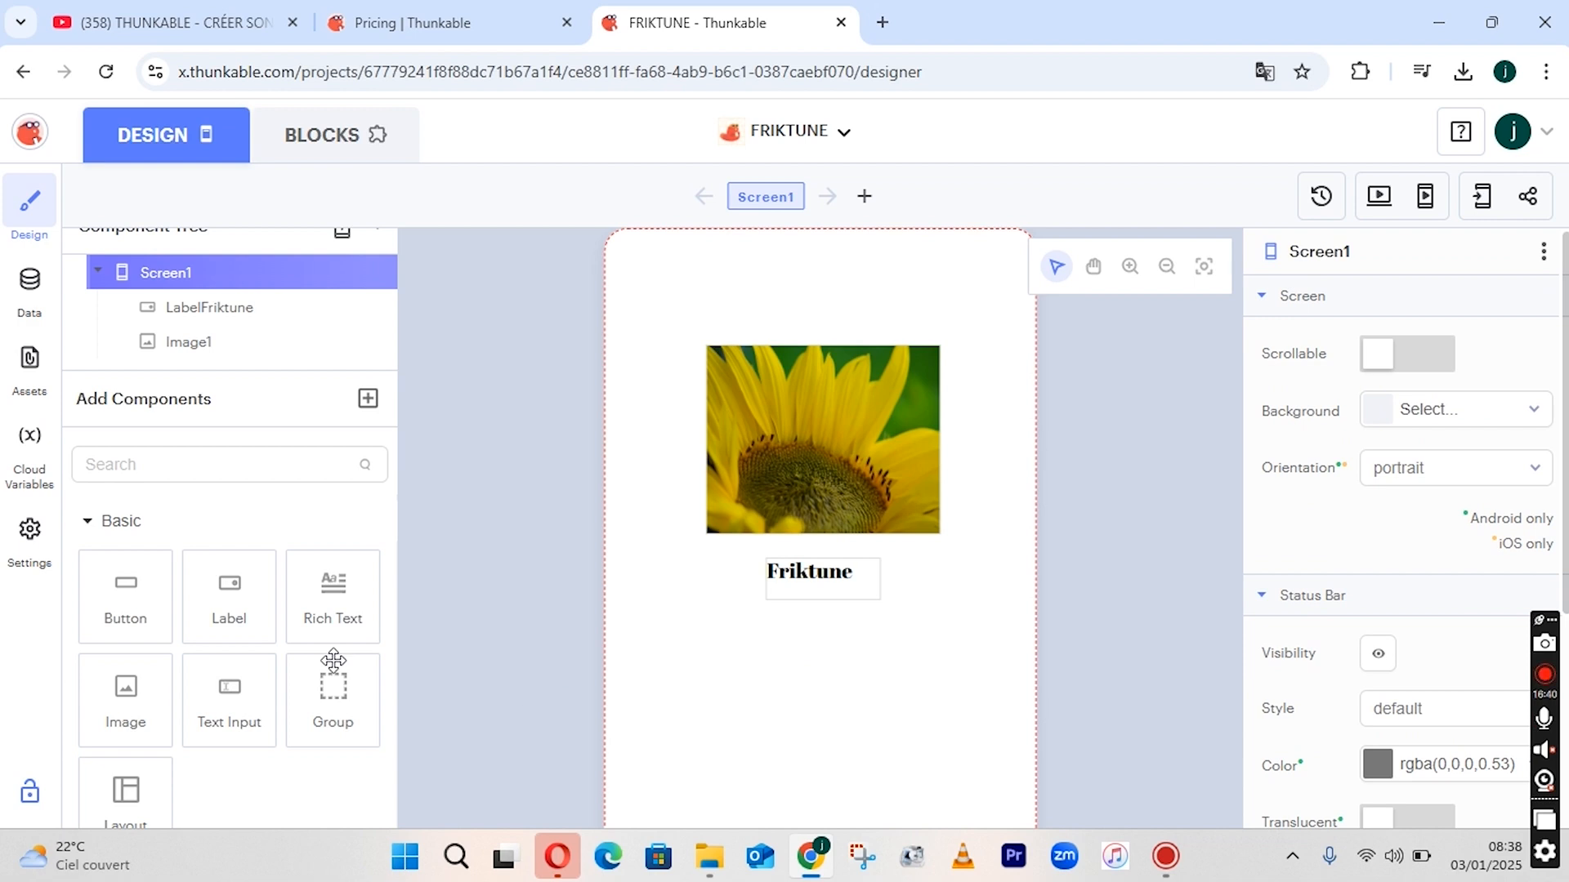
Add a button below the Friktune label, sized about 188 by 45 and placed at about X 87, Y 442.
{"action": "left_click_drag", "start_coordinate": [142, 602], "coordinate": [811, 688]}
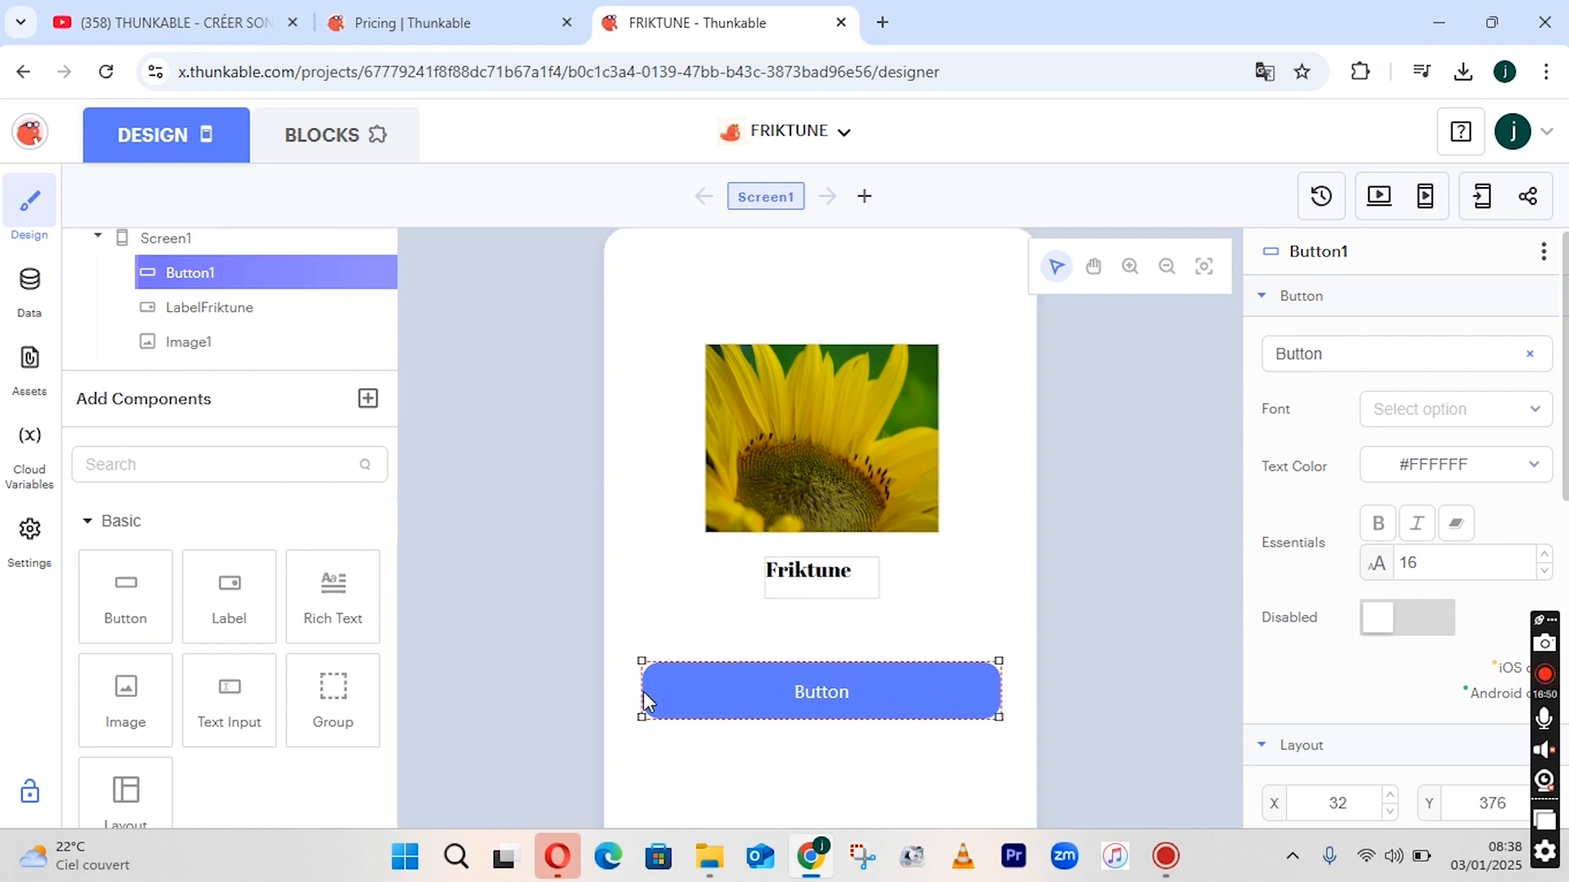
{"action": "left_click_drag", "start_coordinate": [635, 689], "coordinate": [775, 738]}
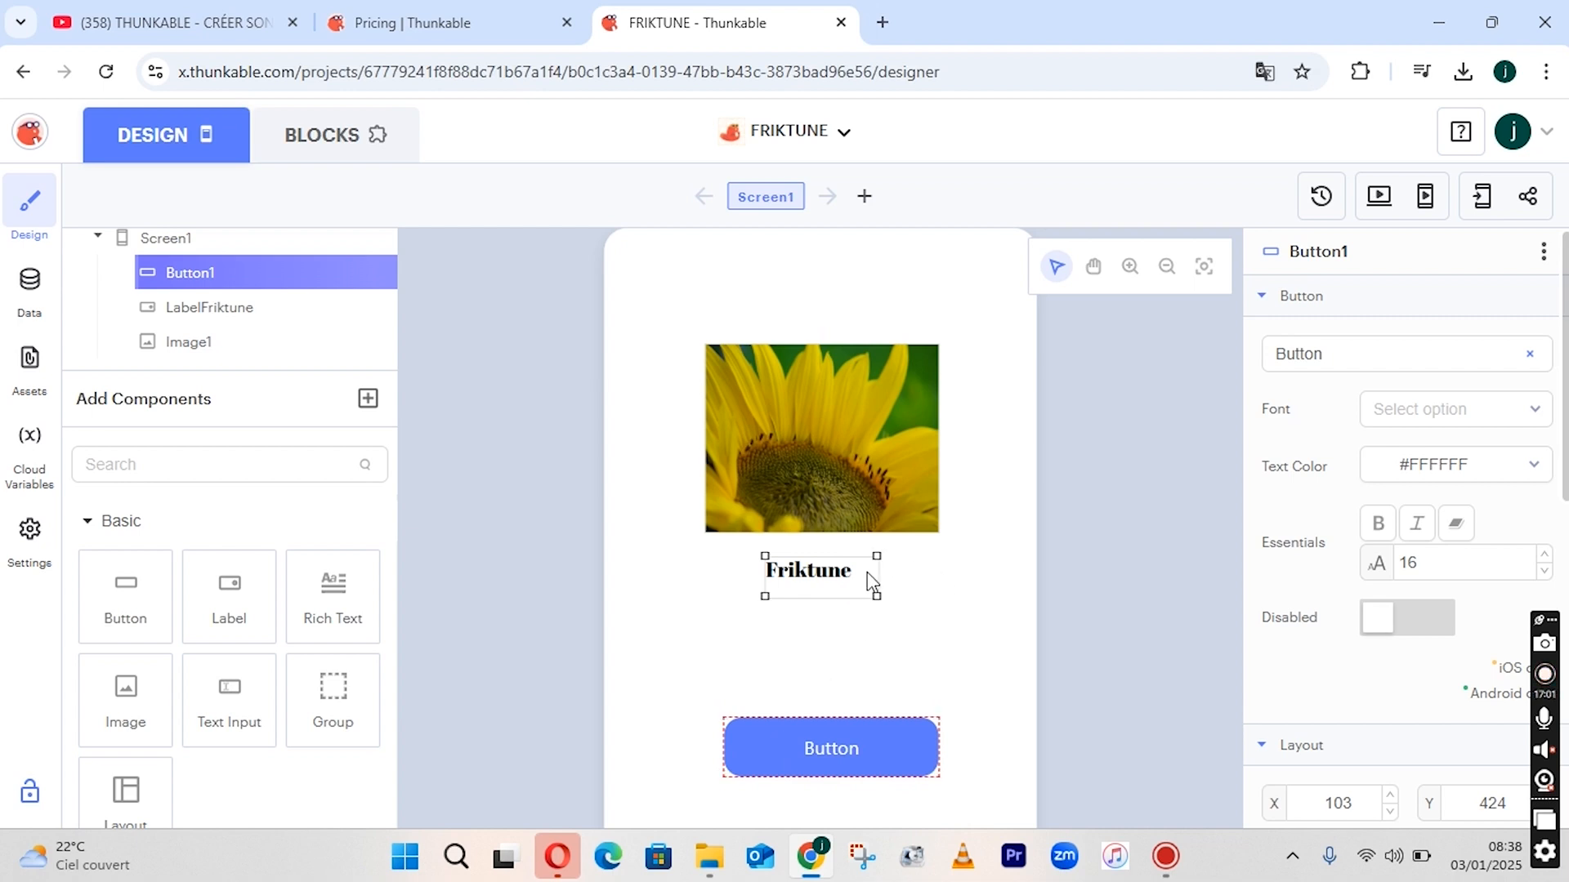
{"action": "scroll", "coordinate": [1405, 528], "scroll_direction": "down", "scroll_amount": 1}
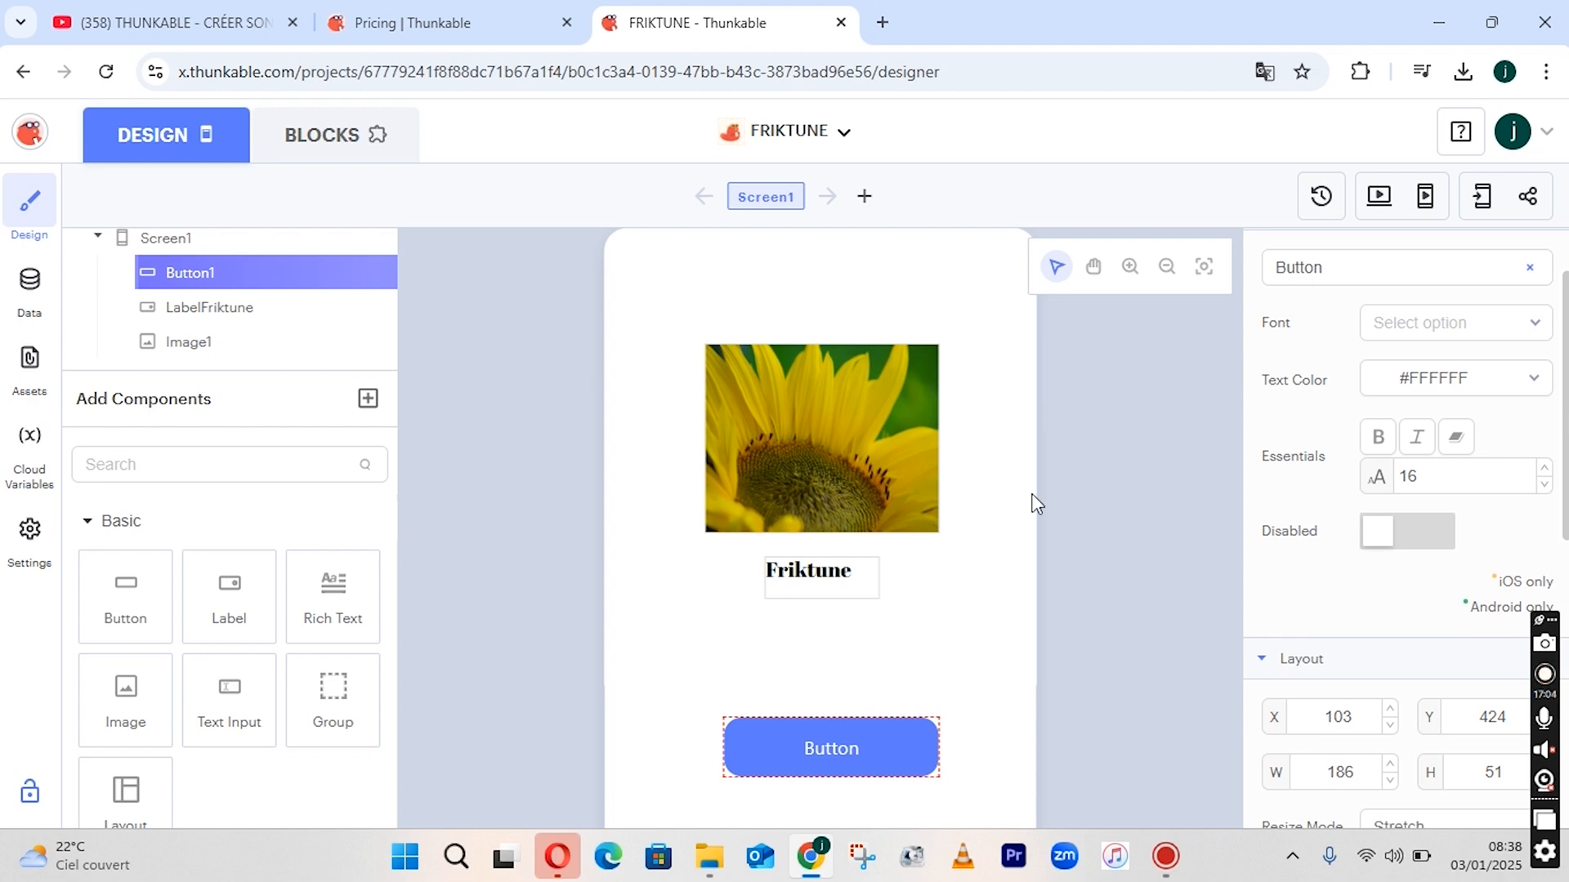
{"action": "left_click_drag", "start_coordinate": [822, 743], "coordinate": [807, 741]}
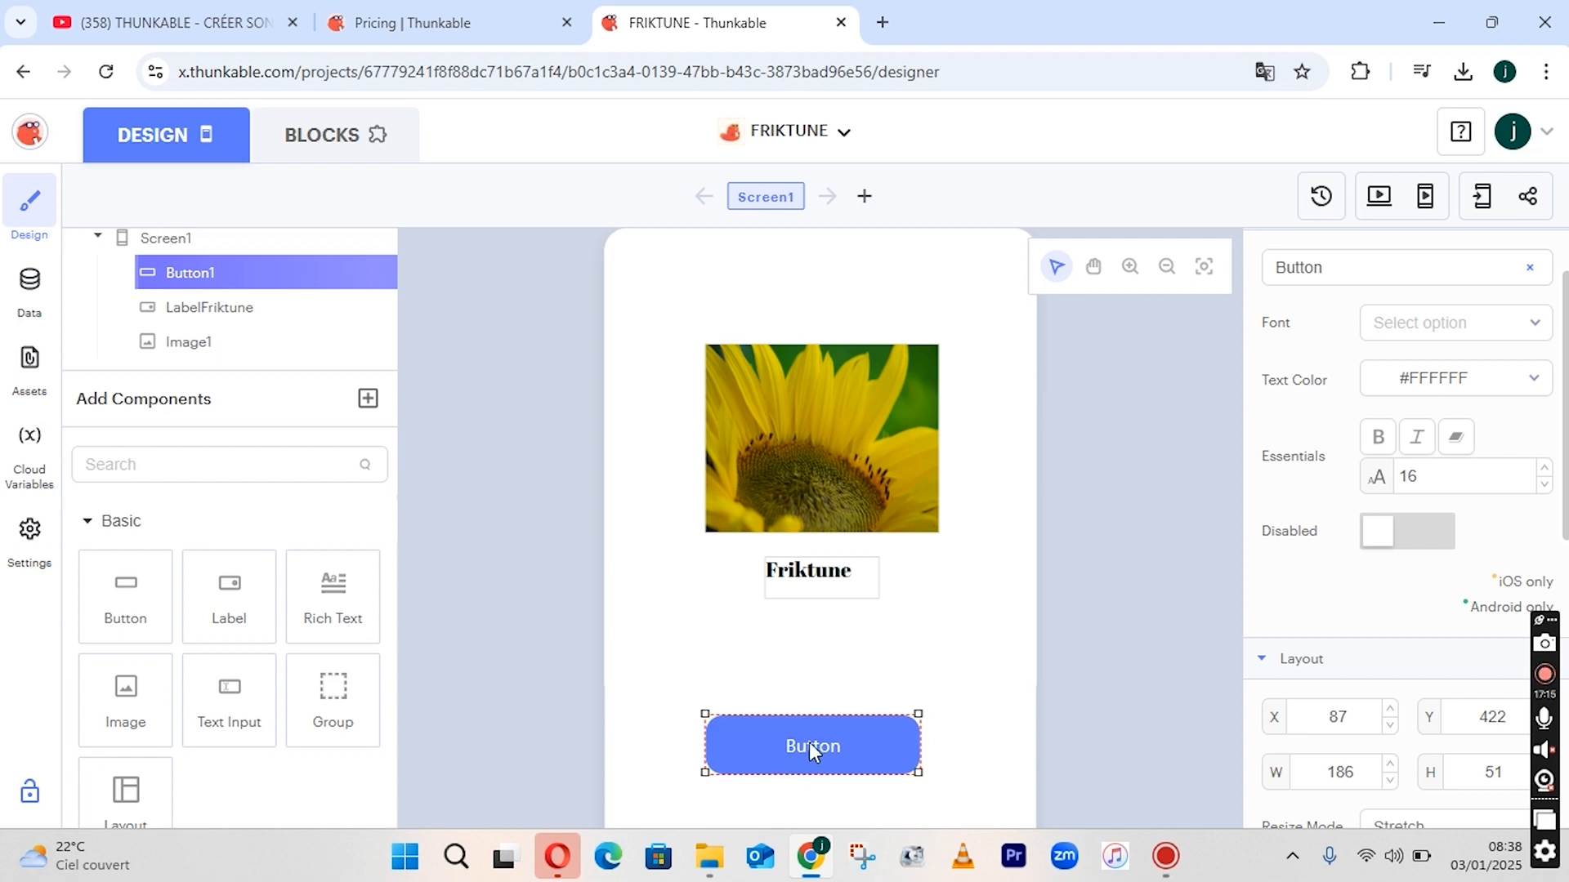
{"action": "mouse_move", "coordinate": [809, 742]}
{"action": "left_mouse_down"}
{"action": "mouse_move", "coordinate": [816, 753]}
{"action": "mouse_move", "coordinate": [815, 737]}
{"action": "left_mouse_up"}
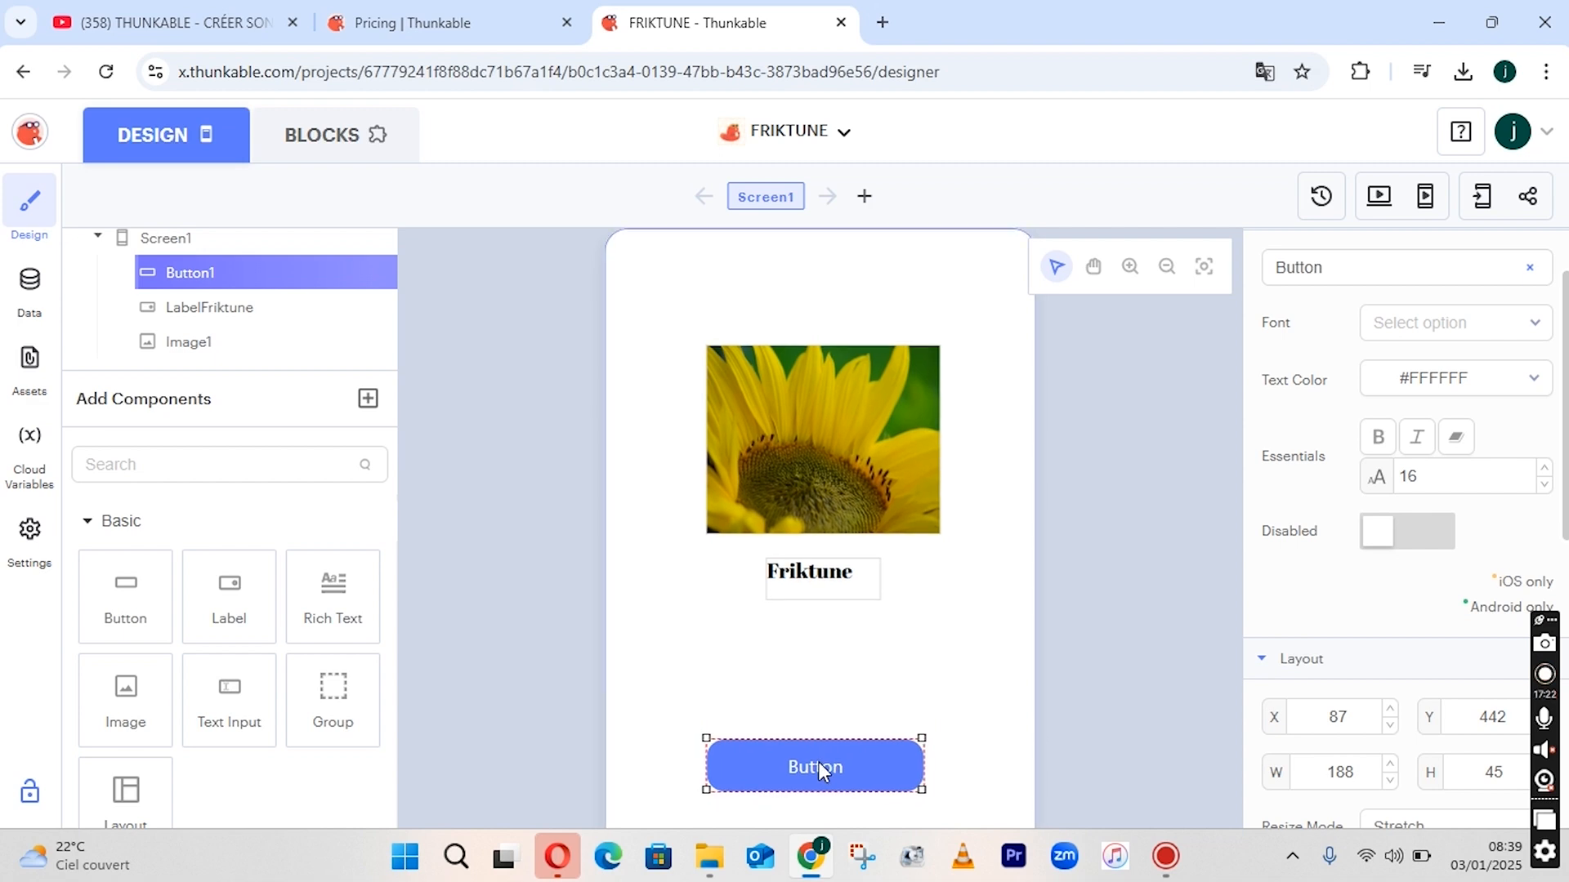
Change the new button's text to "Commencer".
{"action": "left_click", "coordinate": [1372, 267]}
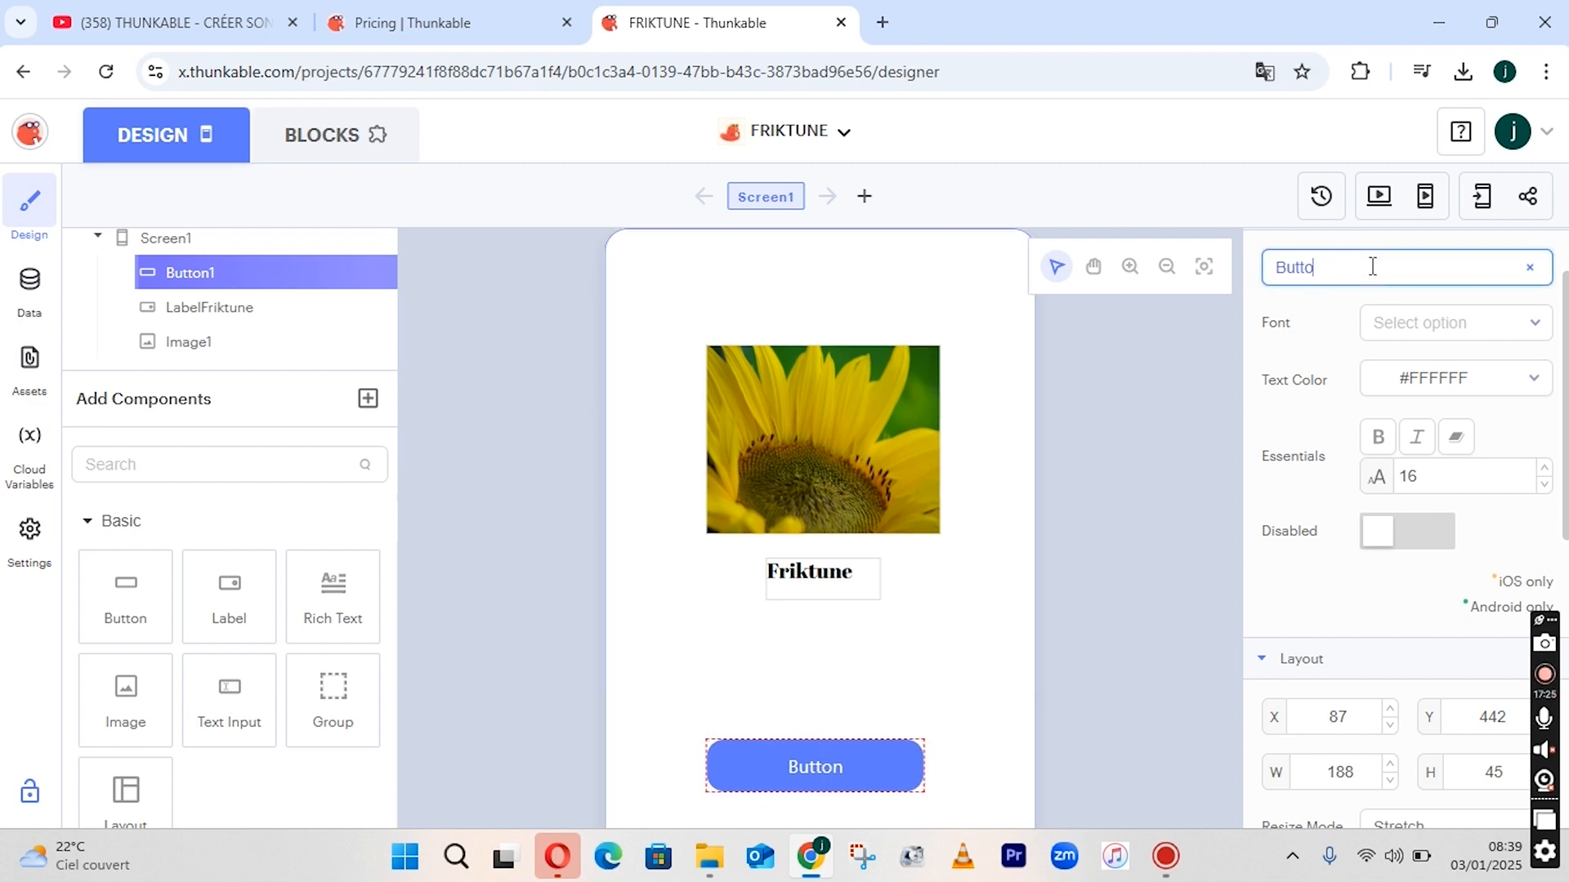
{"action": "key", "text": "BackSpace"}
{"action": "key", "text": "BackSpace"}
{"action": "key", "text": "BackSpace"}
{"action": "key", "text": "BackSpace"}
{"action": "key", "text": "BackSpace"}
{"action": "type", "text": "C"}
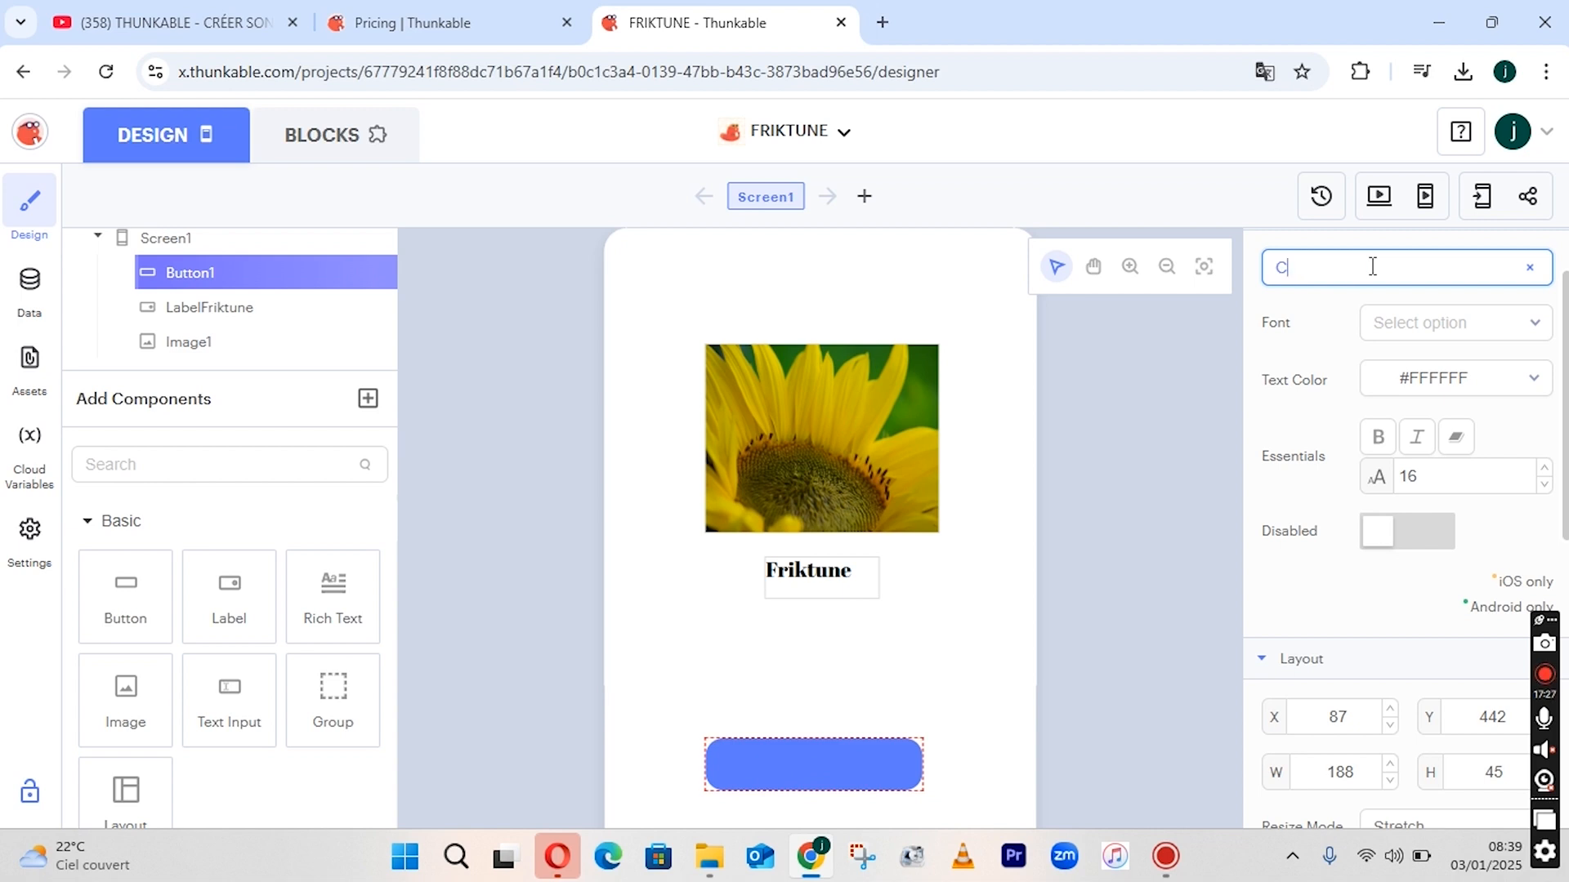
{"action": "type", "text": "ommencer"}
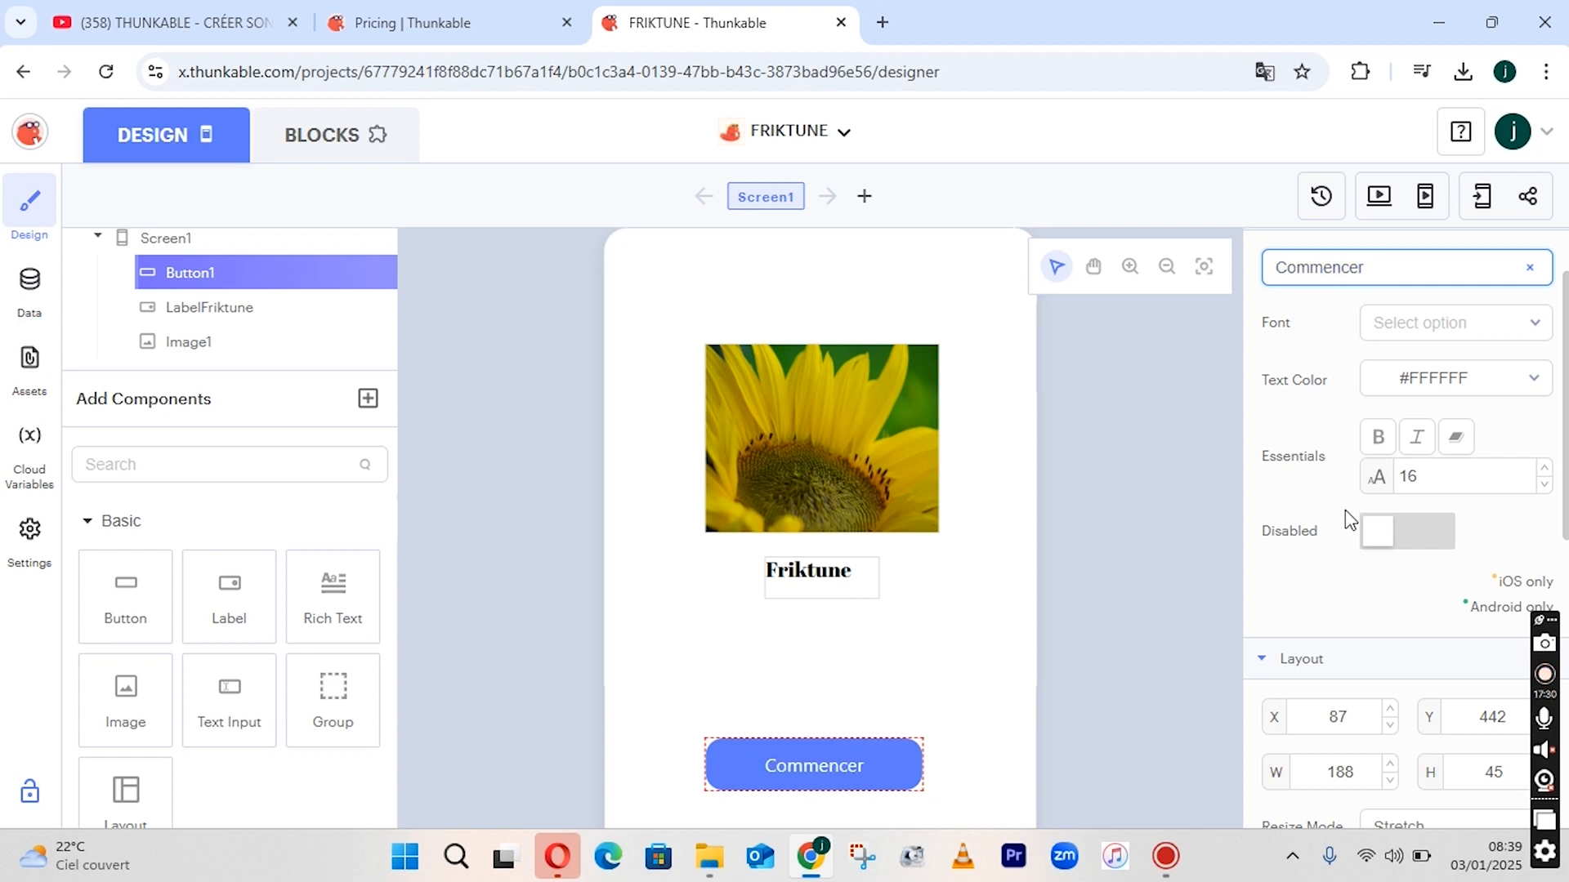
{"action": "left_click", "coordinate": [813, 766]}
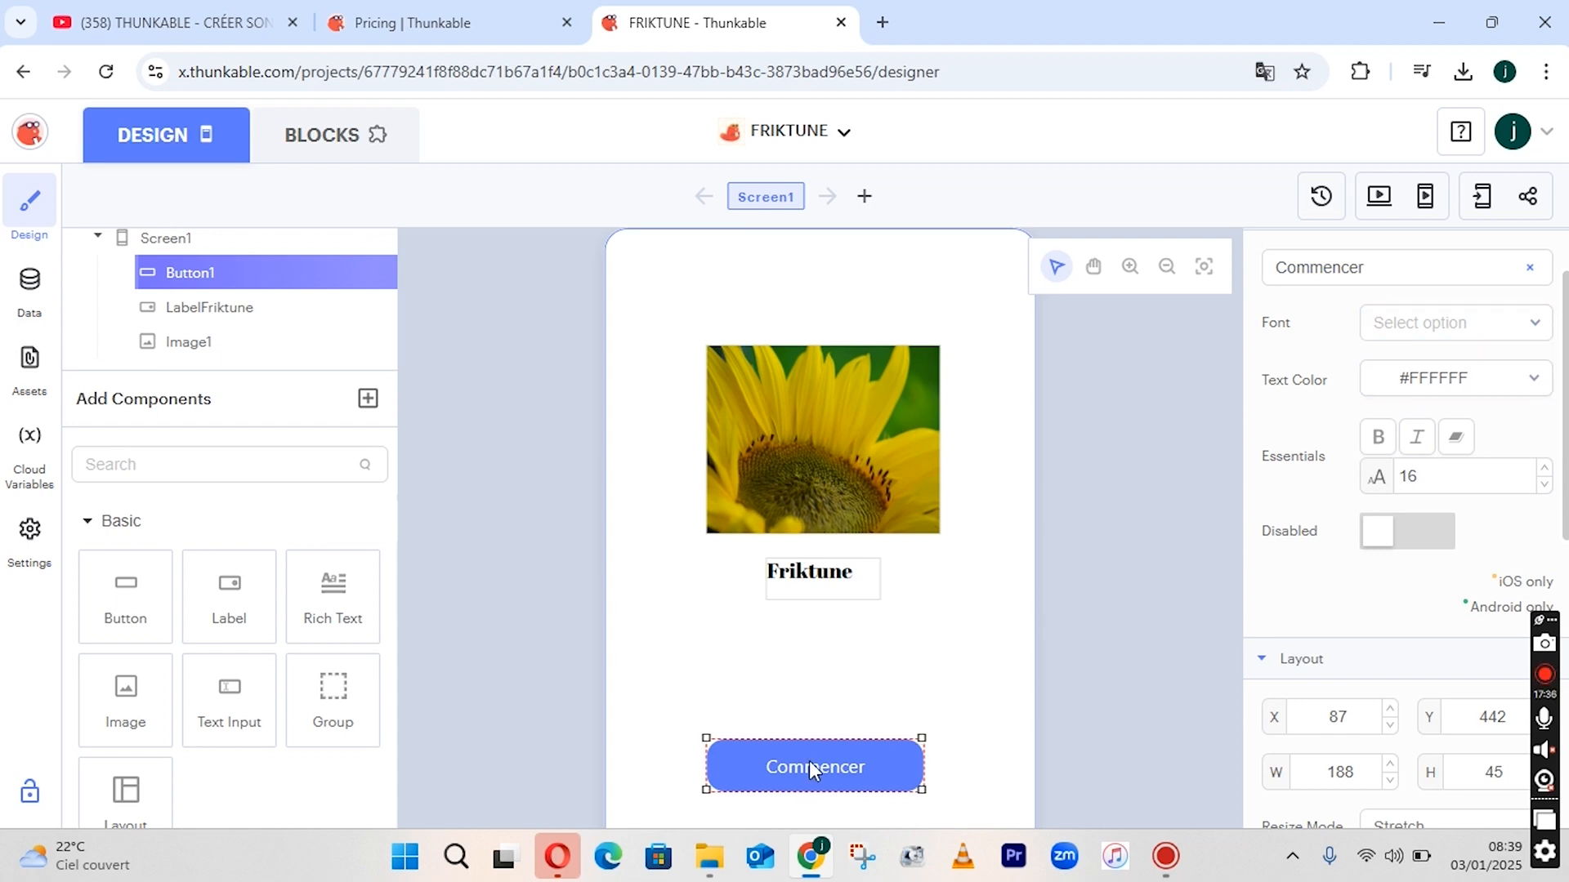
Try a font size of 13 on the Commencer button, and return it to 16.
{"action": "left_click", "coordinate": [1452, 478]}
{"action": "scroll", "coordinate": [1451, 478], "scroll_direction": "up", "scroll_amount": 1}
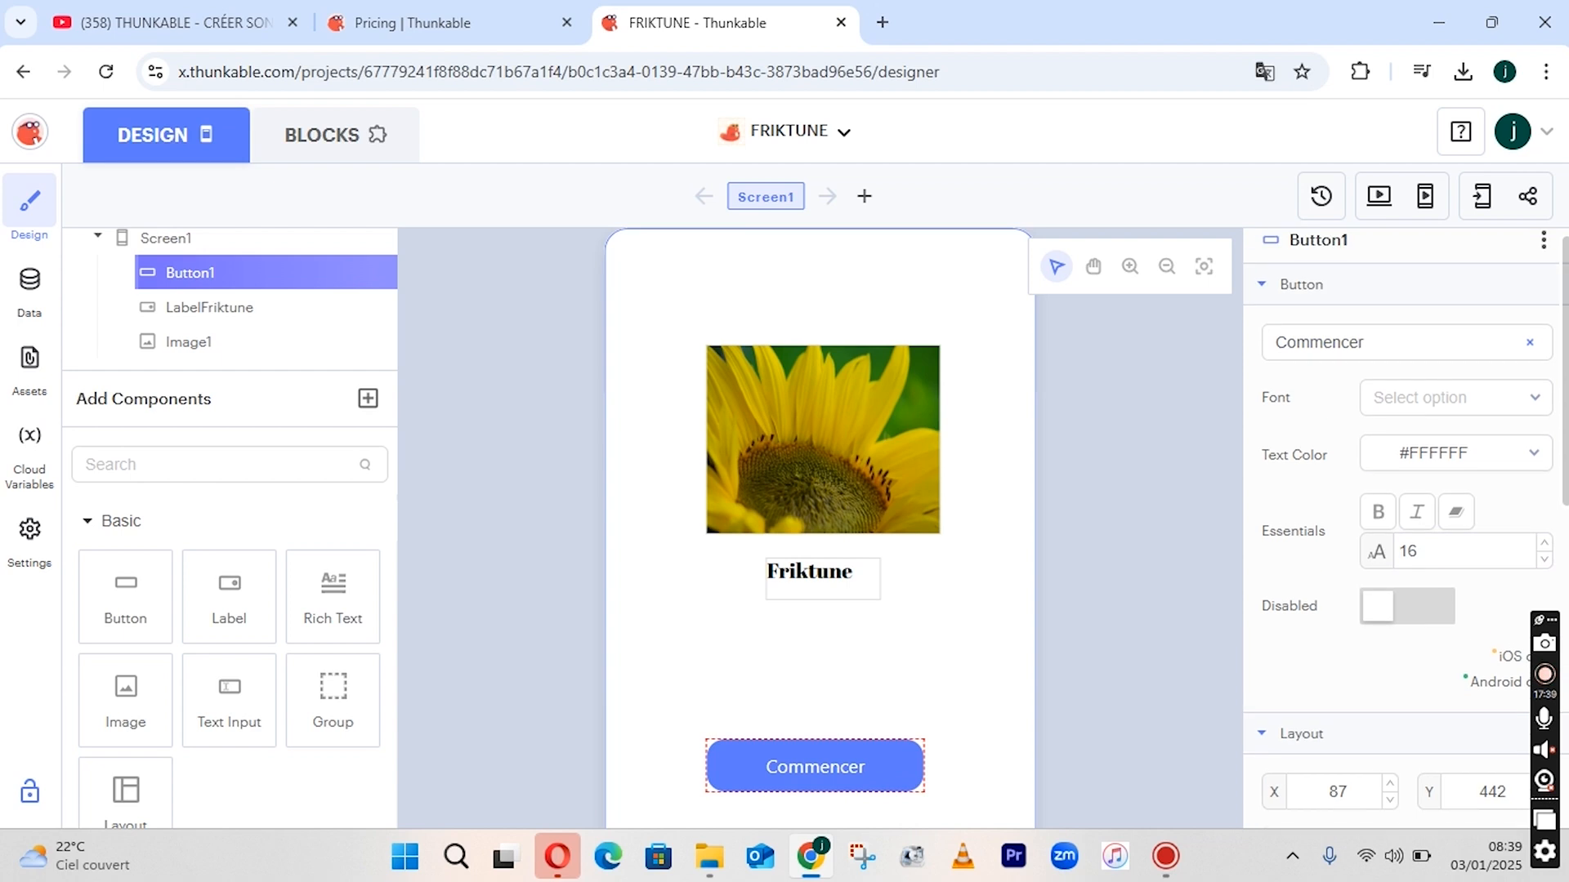
{"action": "scroll", "coordinate": [1451, 491], "scroll_direction": "down", "scroll_amount": 1}
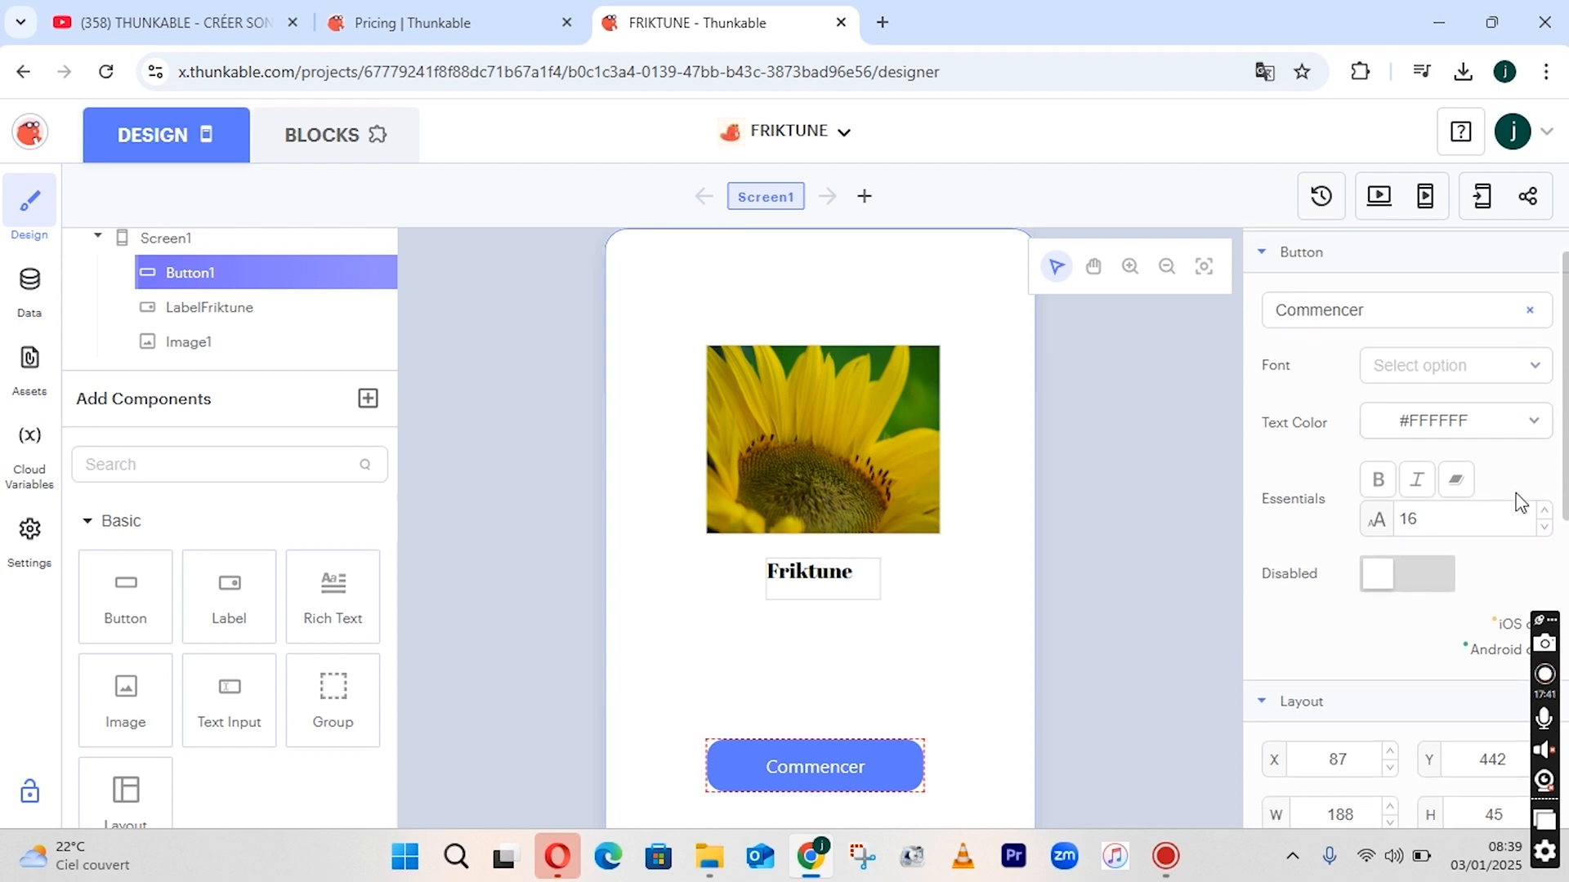
{"action": "left_click", "coordinate": [1545, 528]}
{"action": "left_click", "coordinate": [1545, 528]}
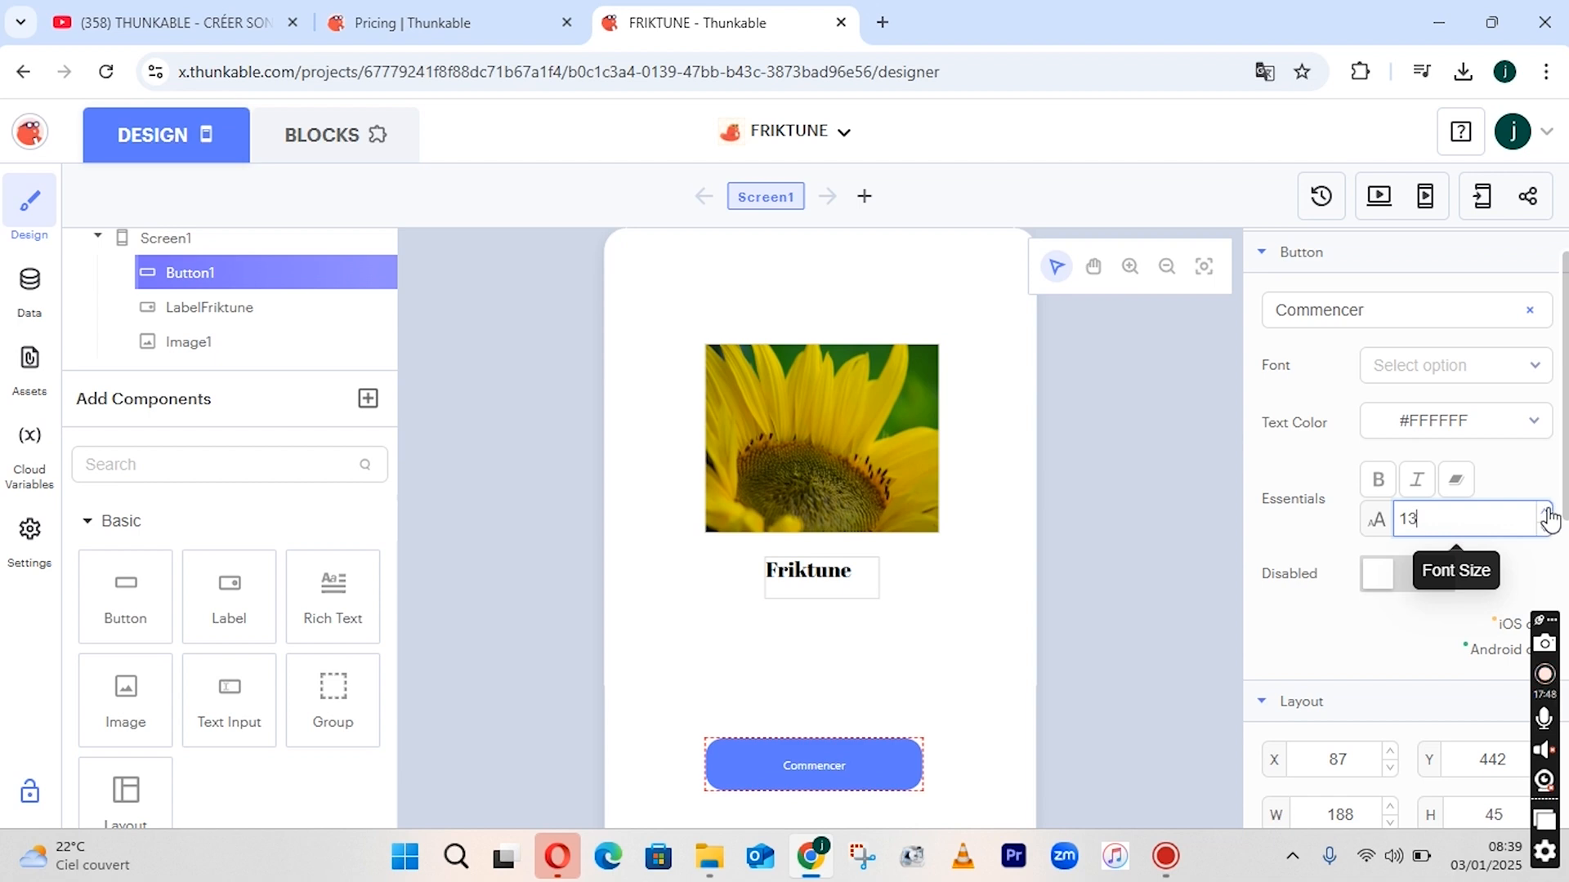
{"action": "left_click", "coordinate": [1547, 512]}
{"action": "left_click", "coordinate": [1547, 512]}
{"action": "left_click", "coordinate": [1546, 512]}
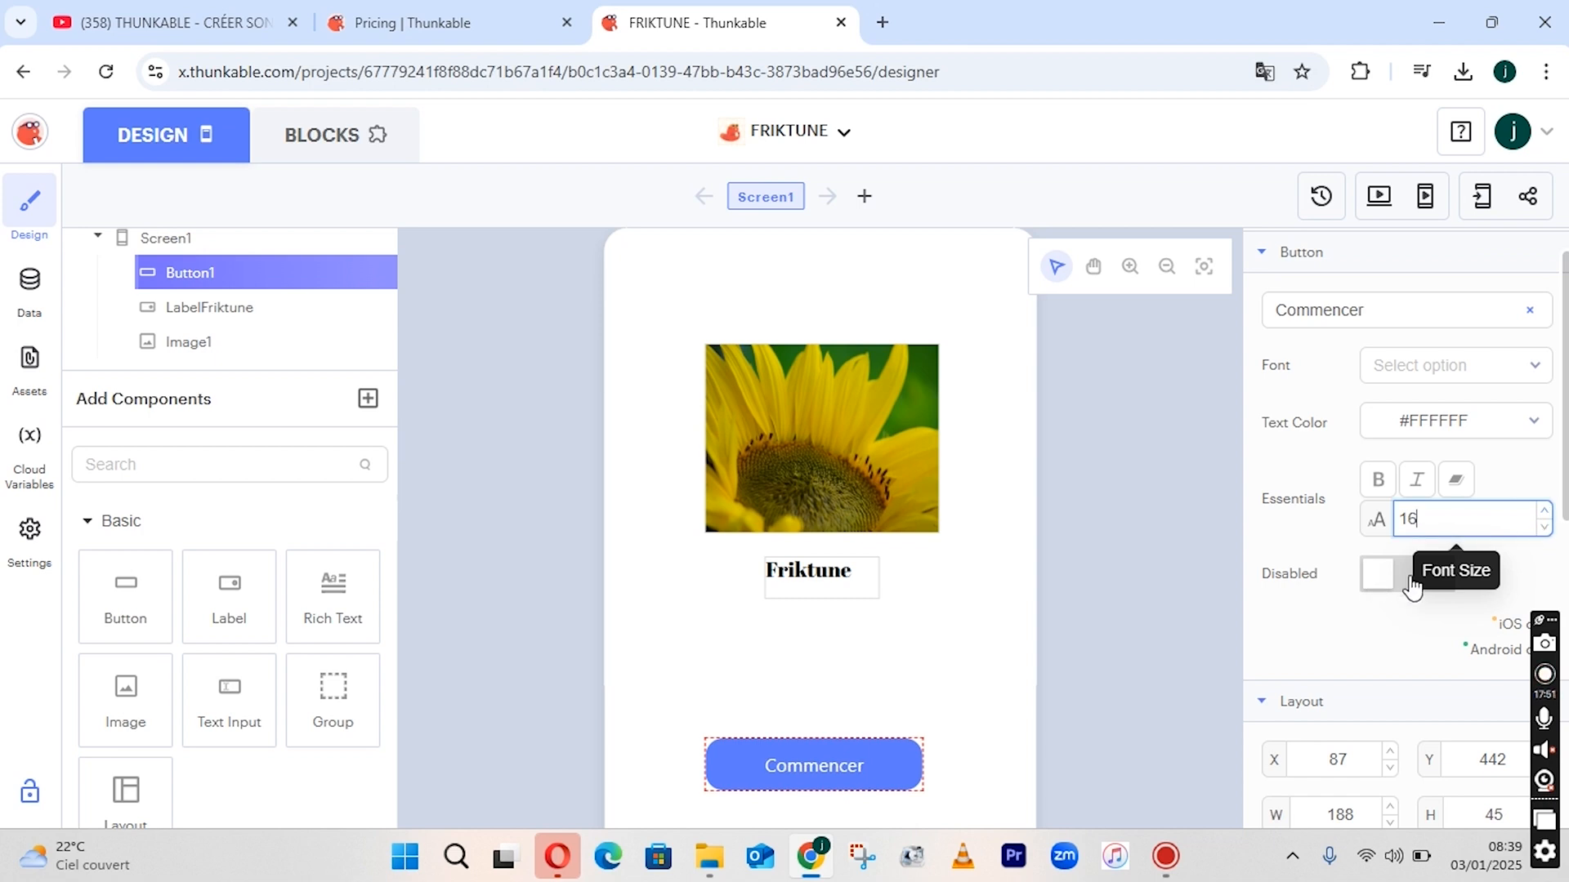
Review the Commencer button's layout, style and interactive properties, including the available resize modes.
{"action": "scroll", "coordinate": [1544, 523], "scroll_direction": "down", "scroll_amount": 1}
{"action": "scroll", "coordinate": [1422, 641], "scroll_direction": "down", "scroll_amount": 4}
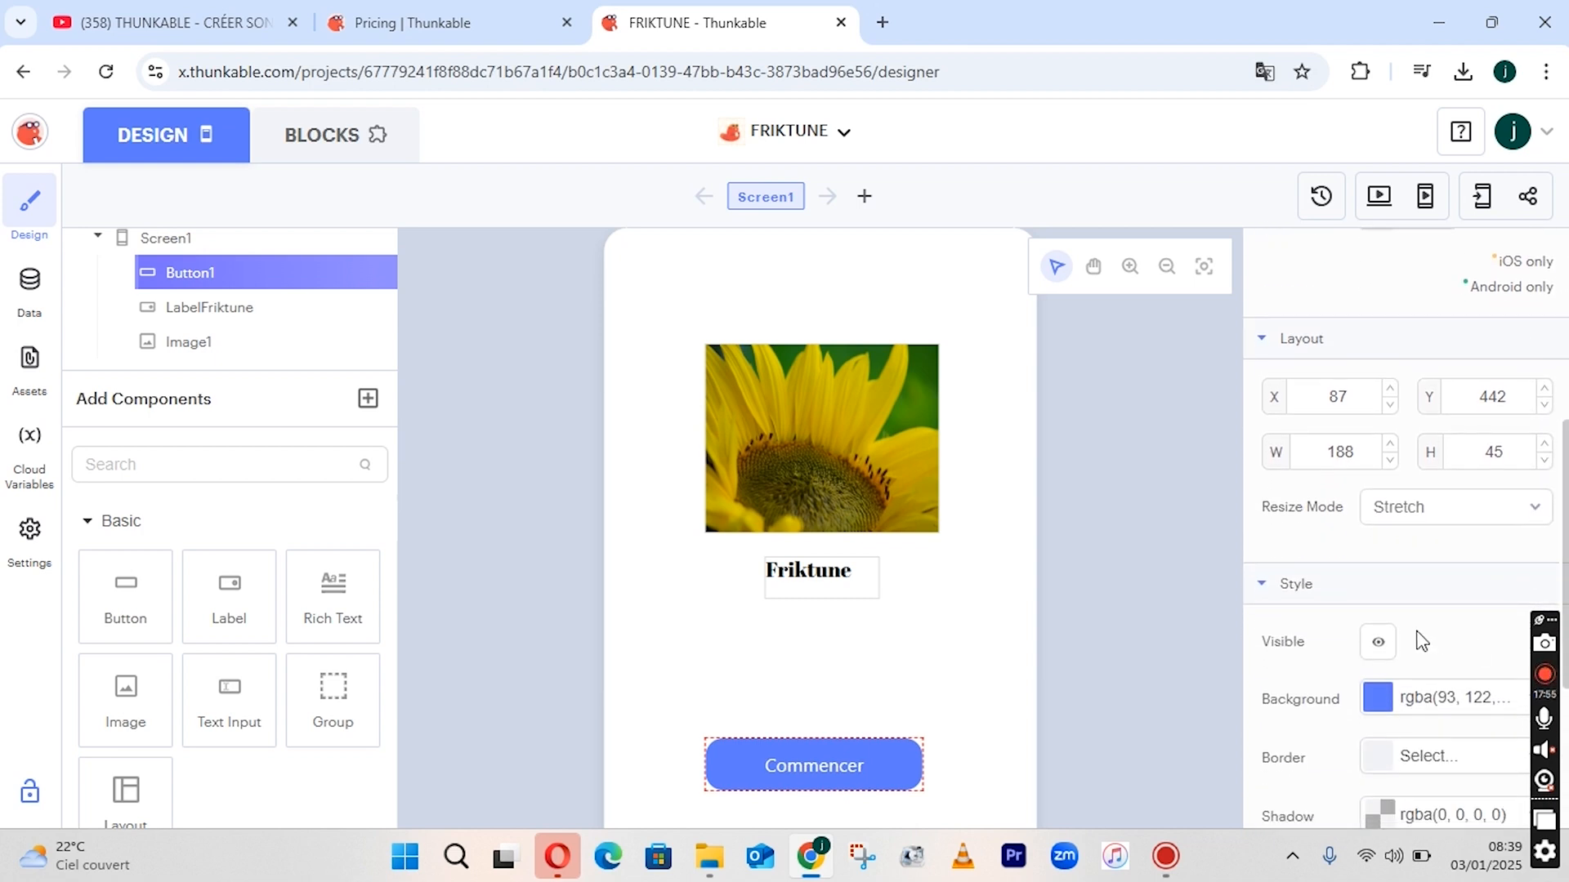
{"action": "left_click", "coordinate": [1320, 585]}
{"action": "left_click", "coordinate": [1305, 629]}
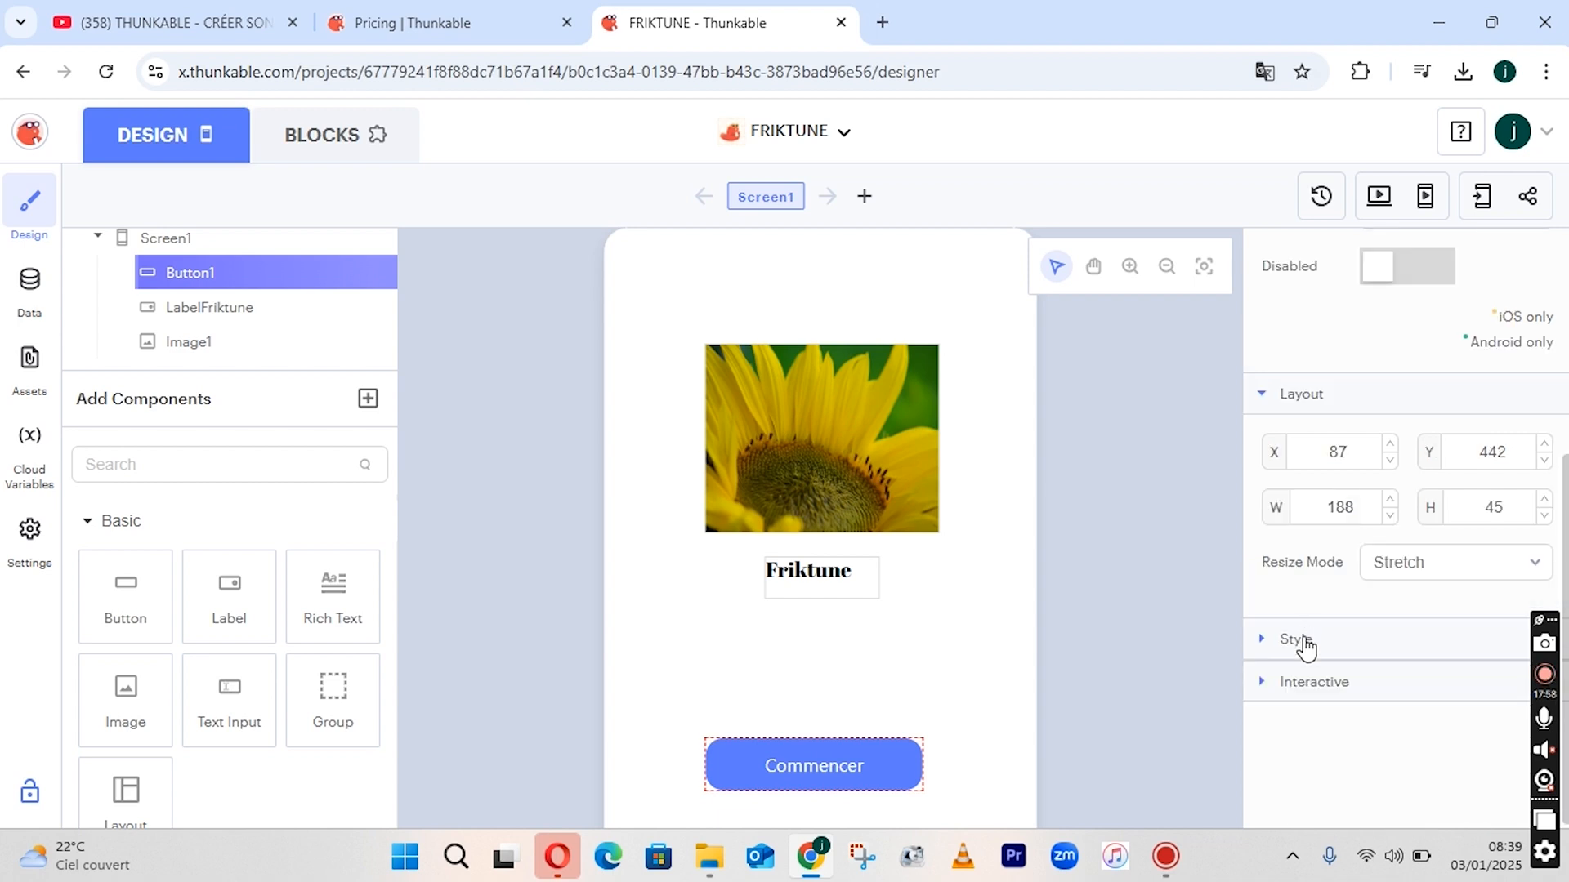
{"action": "left_click", "coordinate": [1287, 683]}
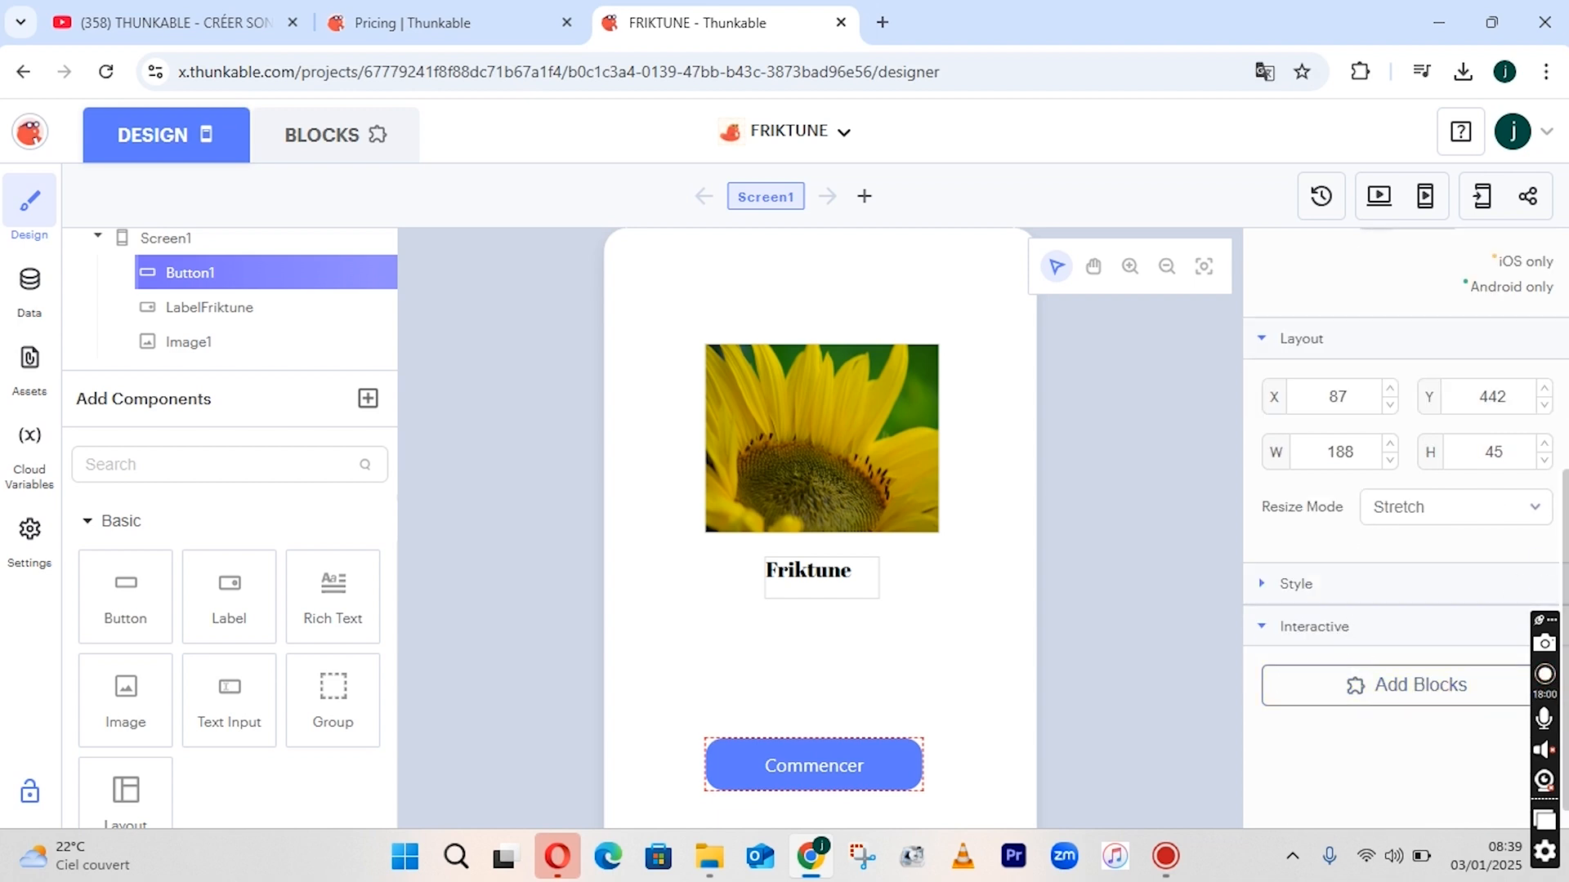
{"action": "scroll", "coordinate": [1421, 490], "scroll_direction": "up", "scroll_amount": 1}
{"action": "left_click", "coordinate": [1512, 553]}
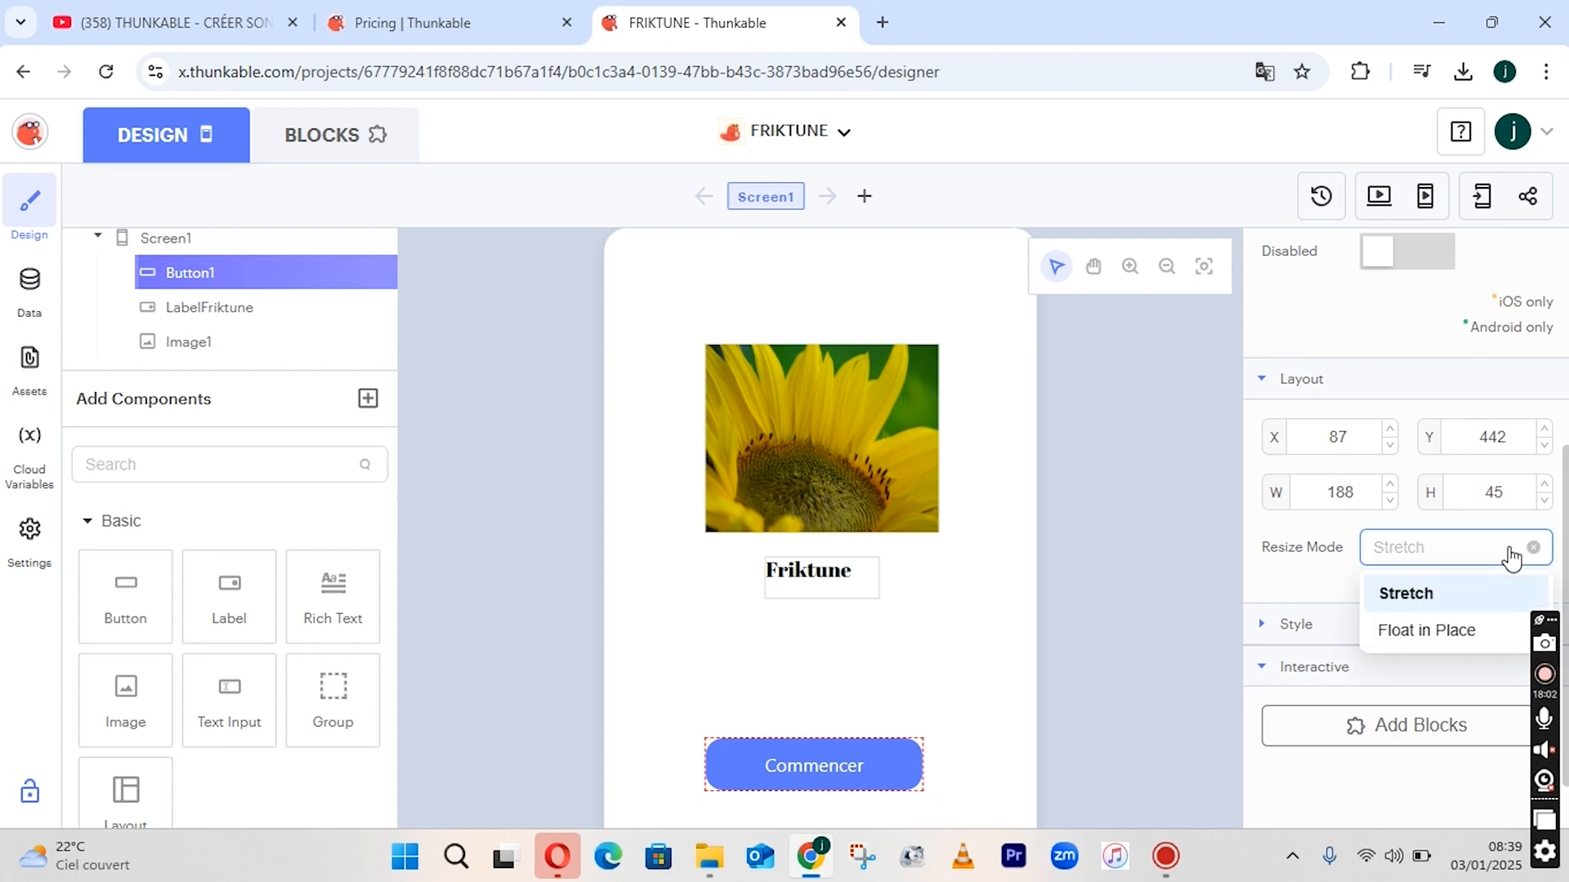
{"action": "left_click", "coordinate": [1512, 555]}
{"action": "scroll", "coordinate": [1405, 523], "scroll_direction": "up", "scroll_amount": 2}
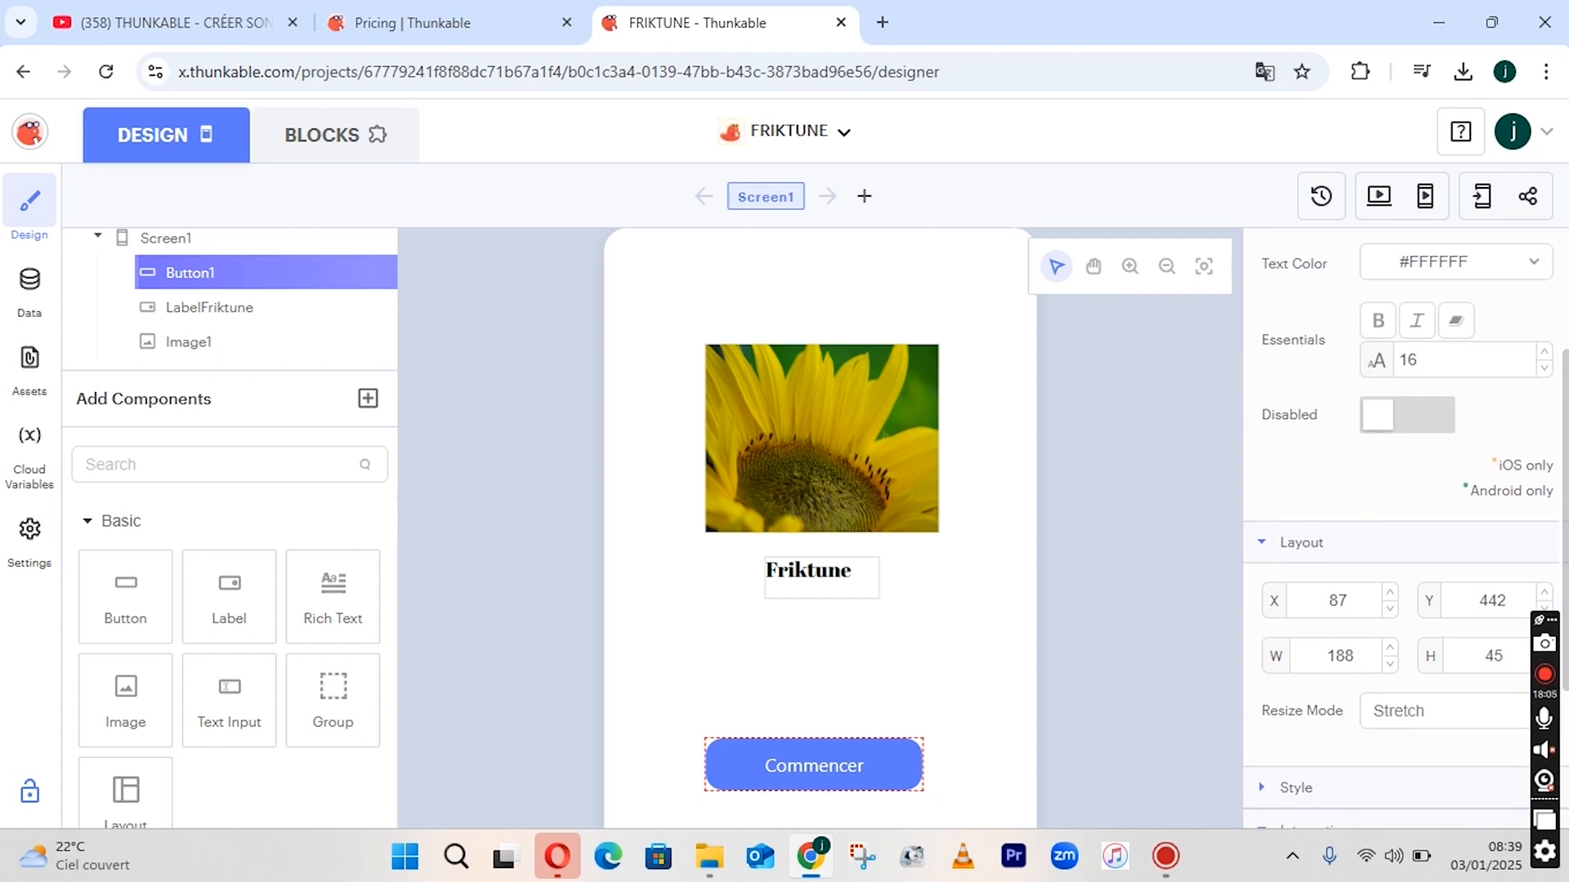
Resize the Commencer button to about 160 by 44 and move it lower on the screen, to about X 117, Y 523.
{"action": "left_click", "coordinate": [904, 766]}
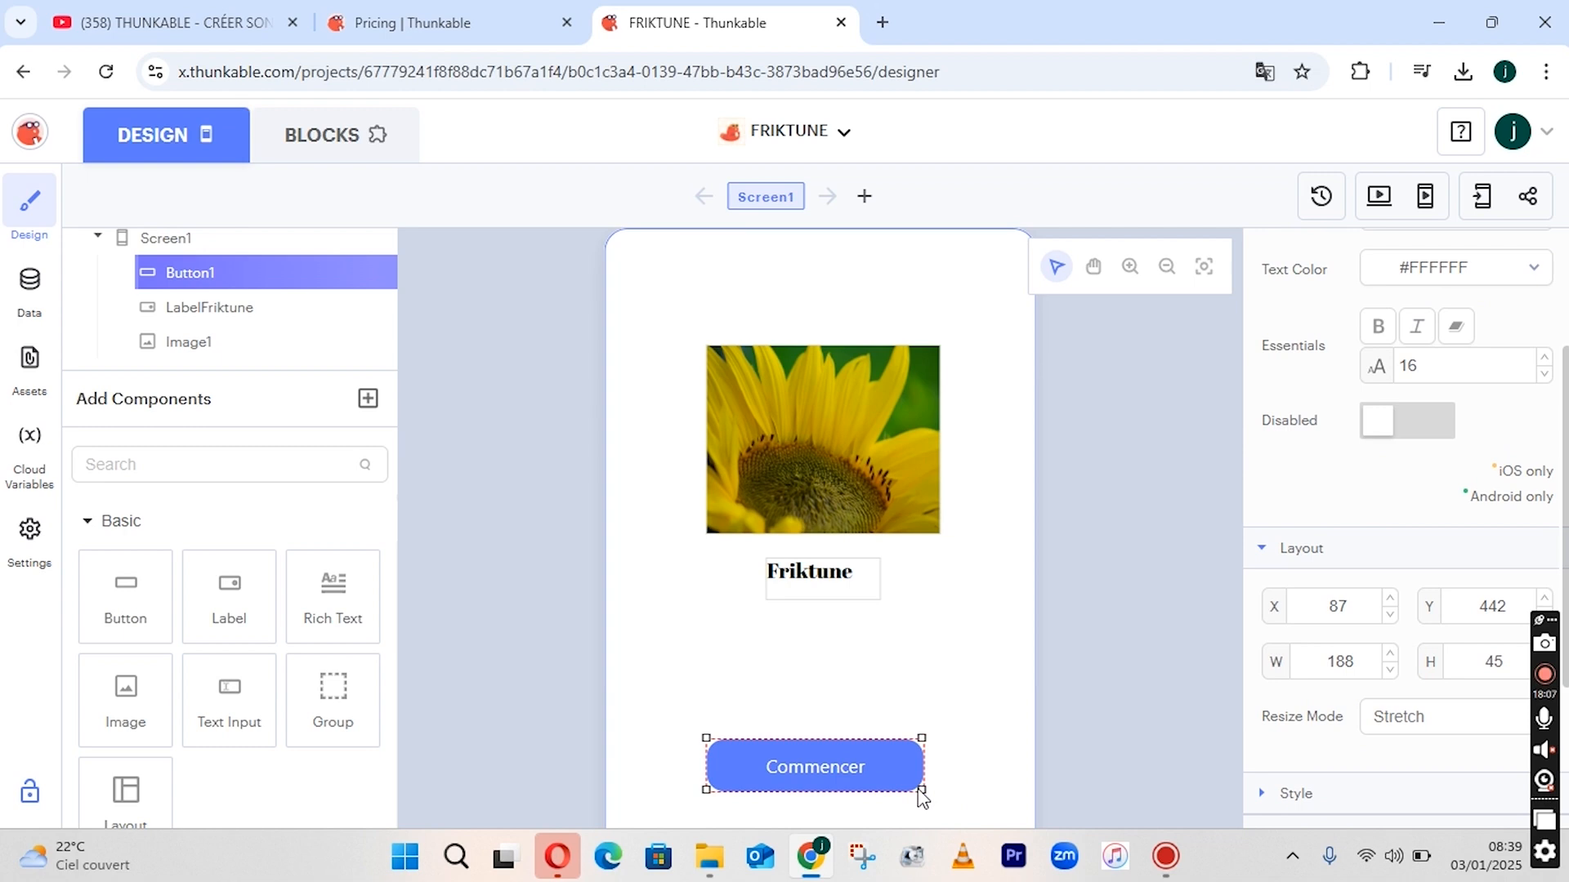
{"action": "mouse_move", "coordinate": [922, 792]}
{"action": "left_mouse_down"}
{"action": "mouse_move", "coordinate": [904, 798]}
{"action": "mouse_move", "coordinate": [921, 786]}
{"action": "left_mouse_up"}
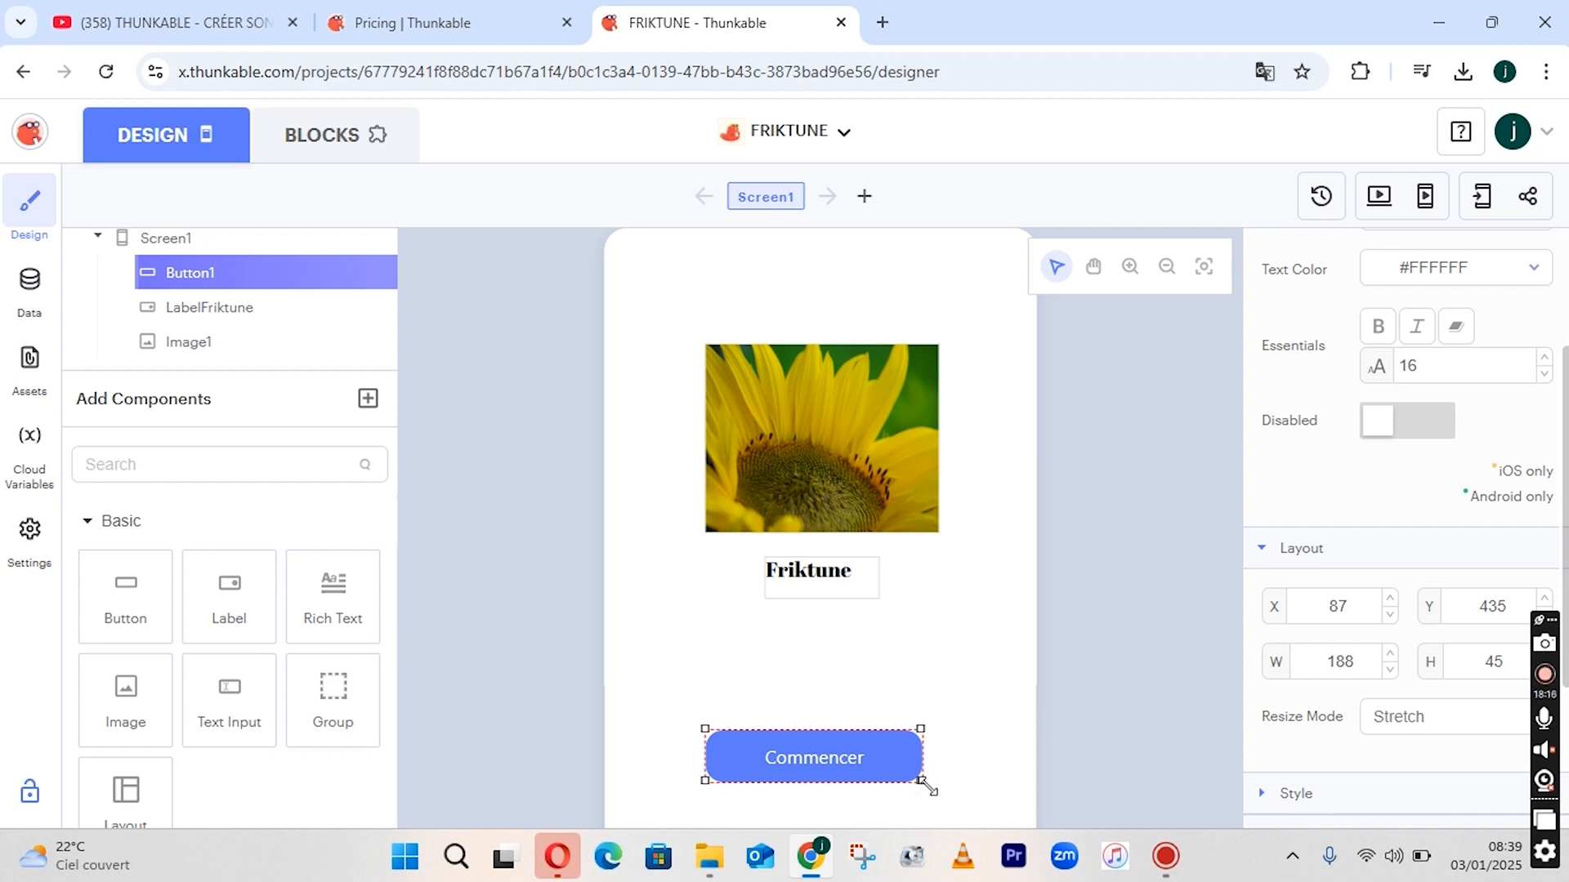
{"action": "left_click_drag", "start_coordinate": [925, 786], "coordinate": [890, 781]}
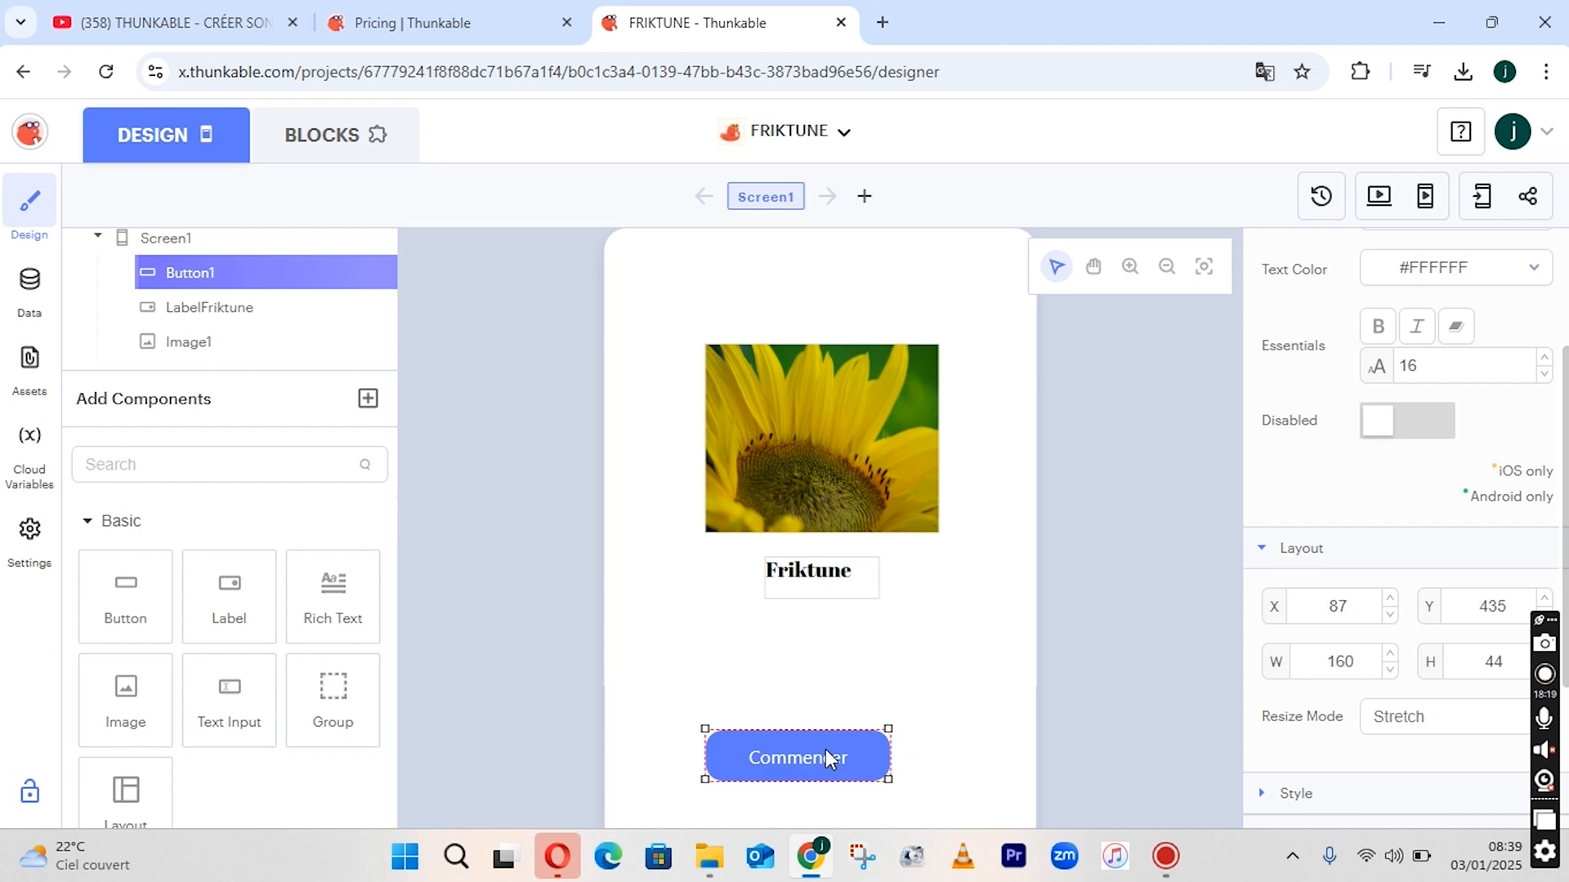
{"action": "mouse_move", "coordinate": [816, 738]}
{"action": "left_mouse_down"}
{"action": "mouse_move", "coordinate": [853, 734]}
{"action": "mouse_move", "coordinate": [836, 752]}
{"action": "left_mouse_up"}
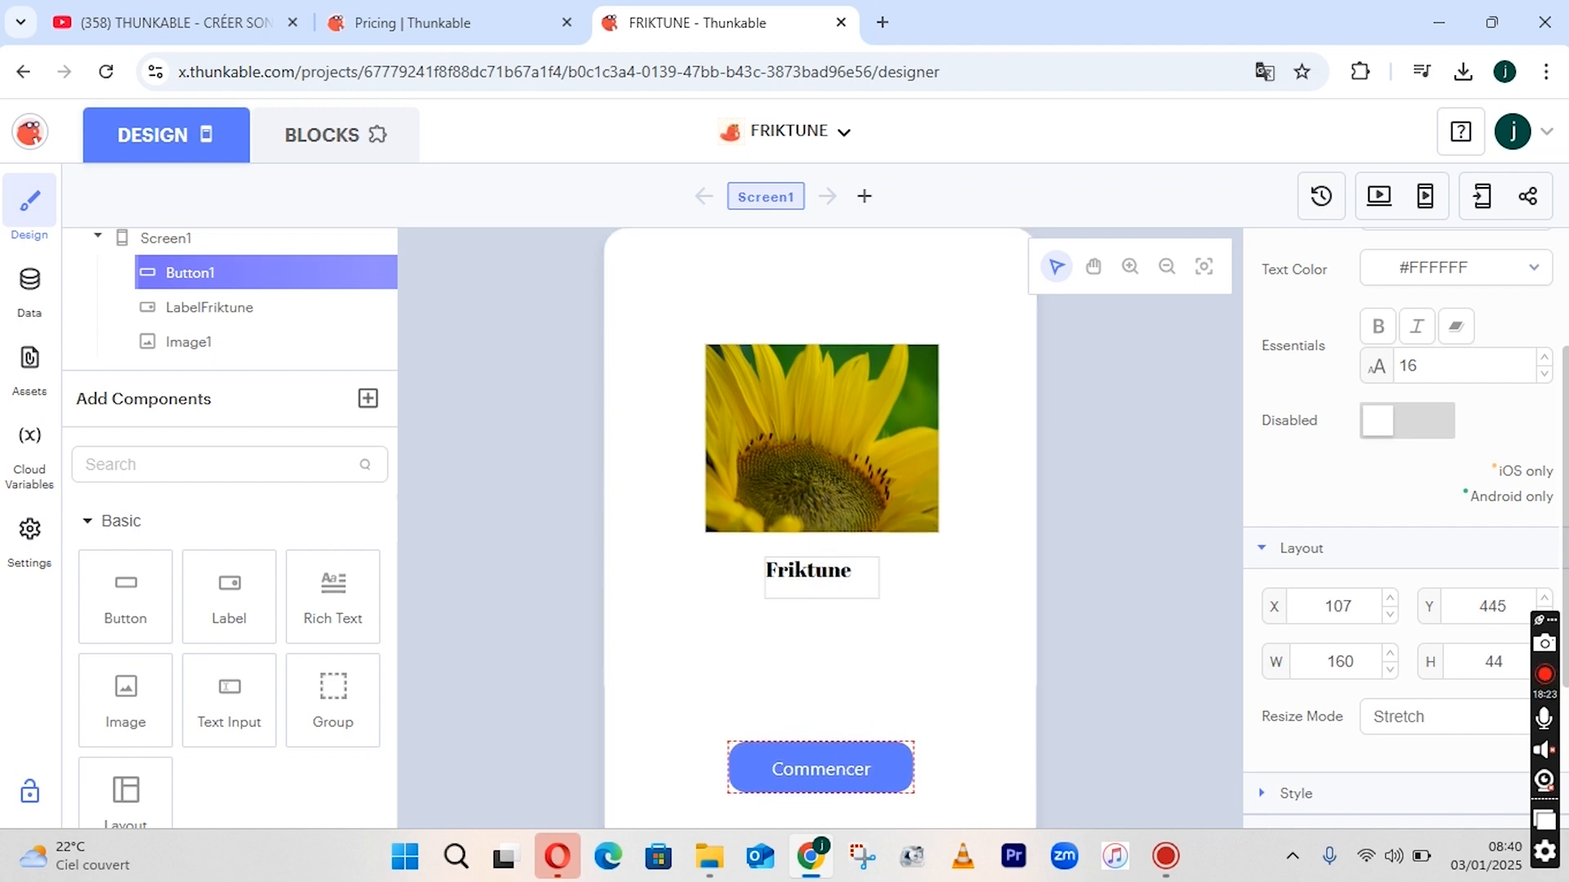
{"action": "scroll", "coordinate": [1401, 528], "scroll_direction": "down", "scroll_amount": 1}
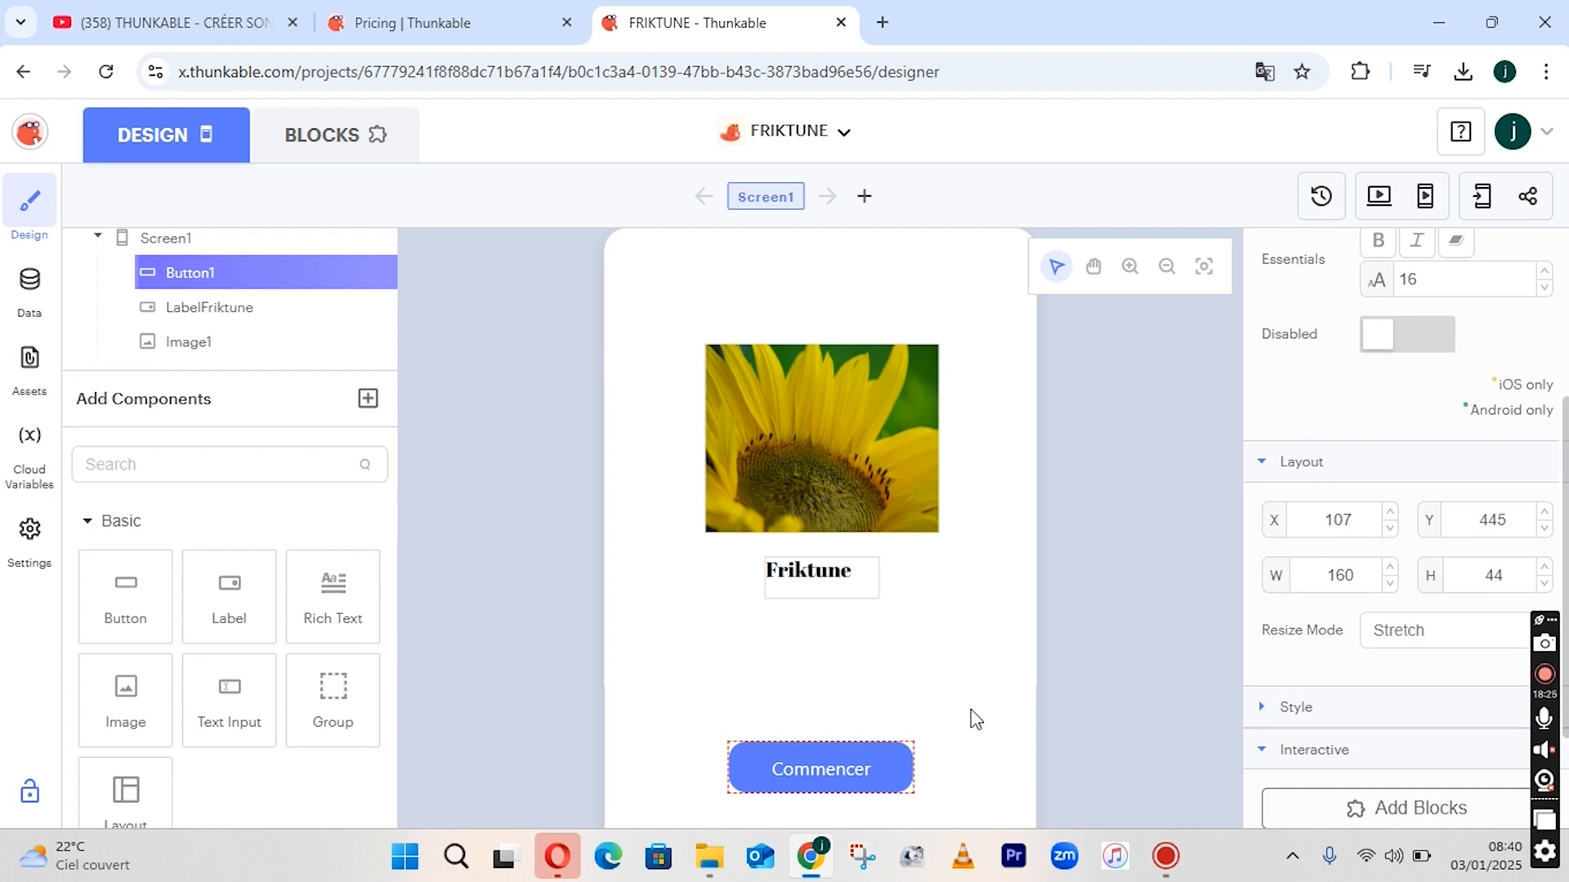
{"action": "left_click", "coordinate": [1168, 267]}
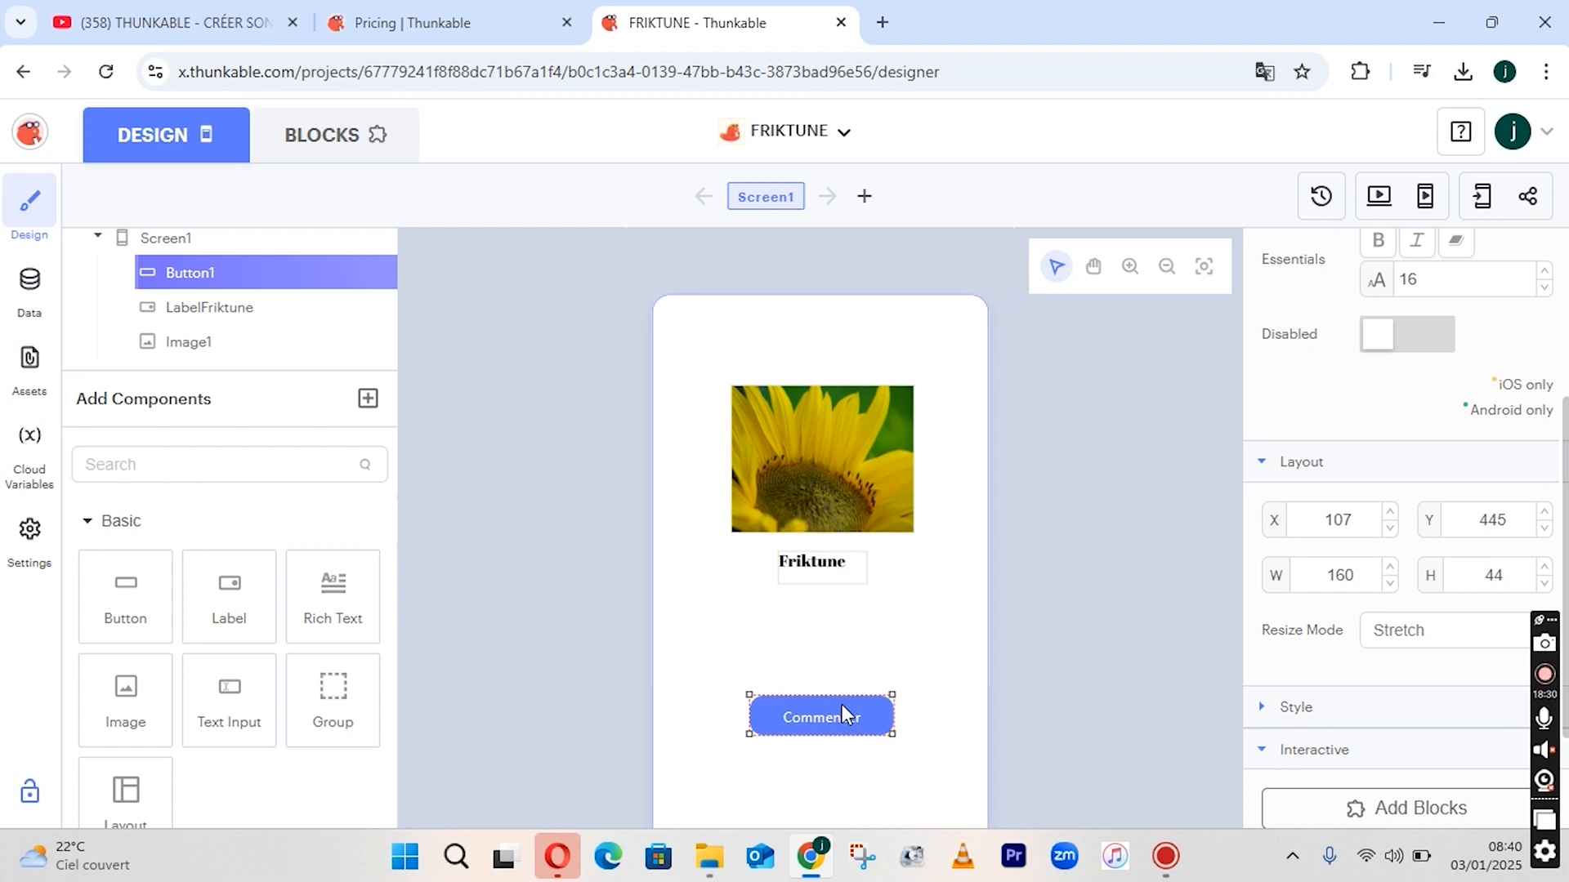
{"action": "left_click_drag", "start_coordinate": [841, 705], "coordinate": [850, 776]}
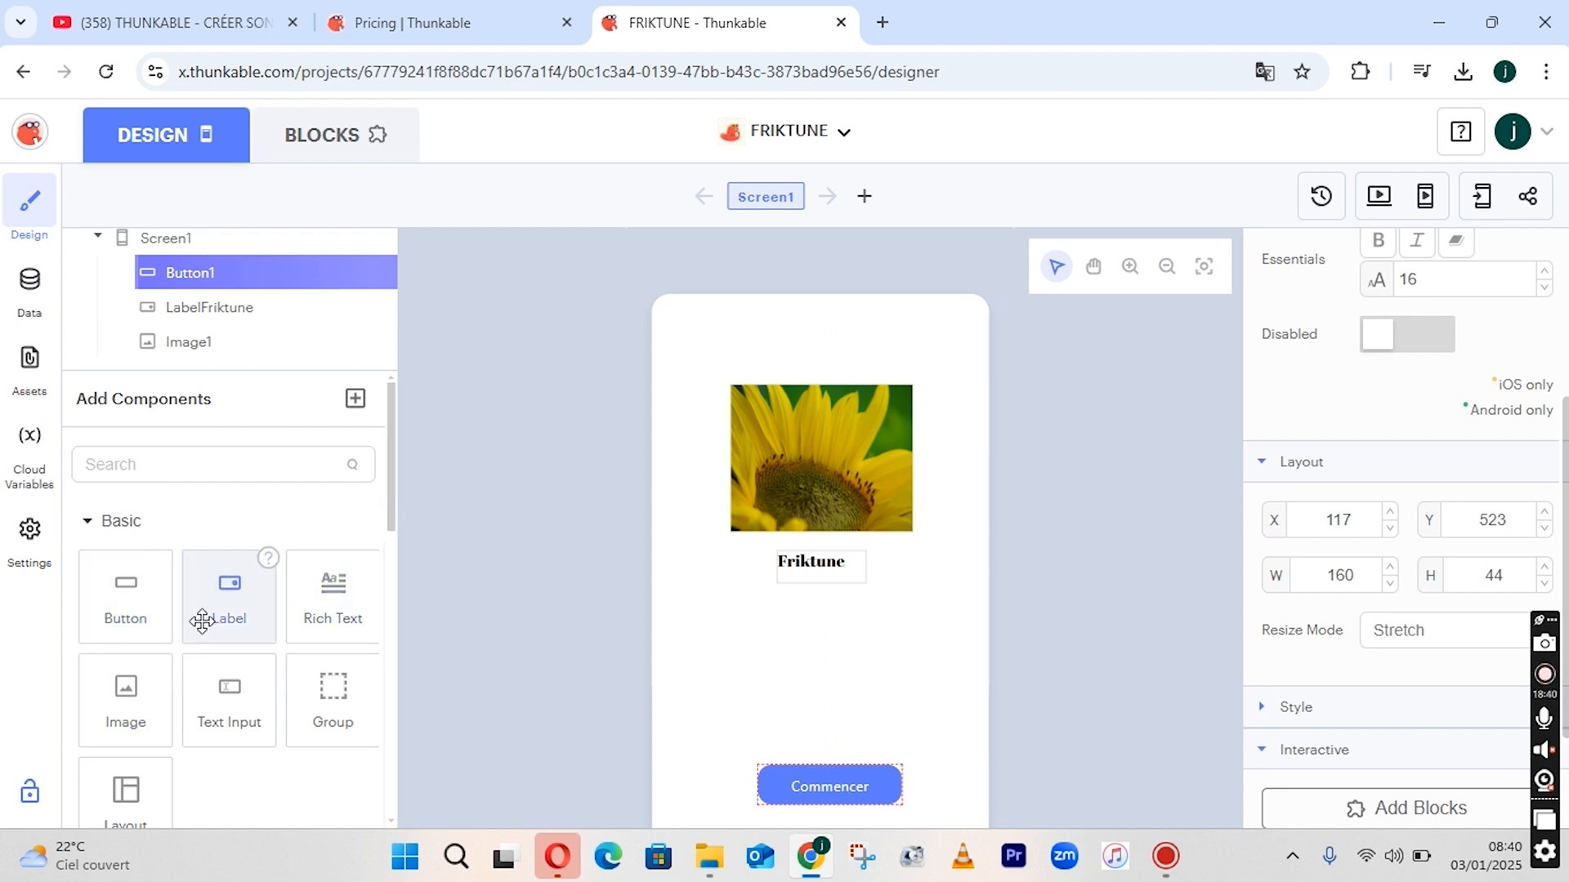
Add a label between the Friktune label and the Commencer button with the text "Bienvenue à l'application".
{"action": "left_click_drag", "start_coordinate": [223, 592], "coordinate": [791, 638]}
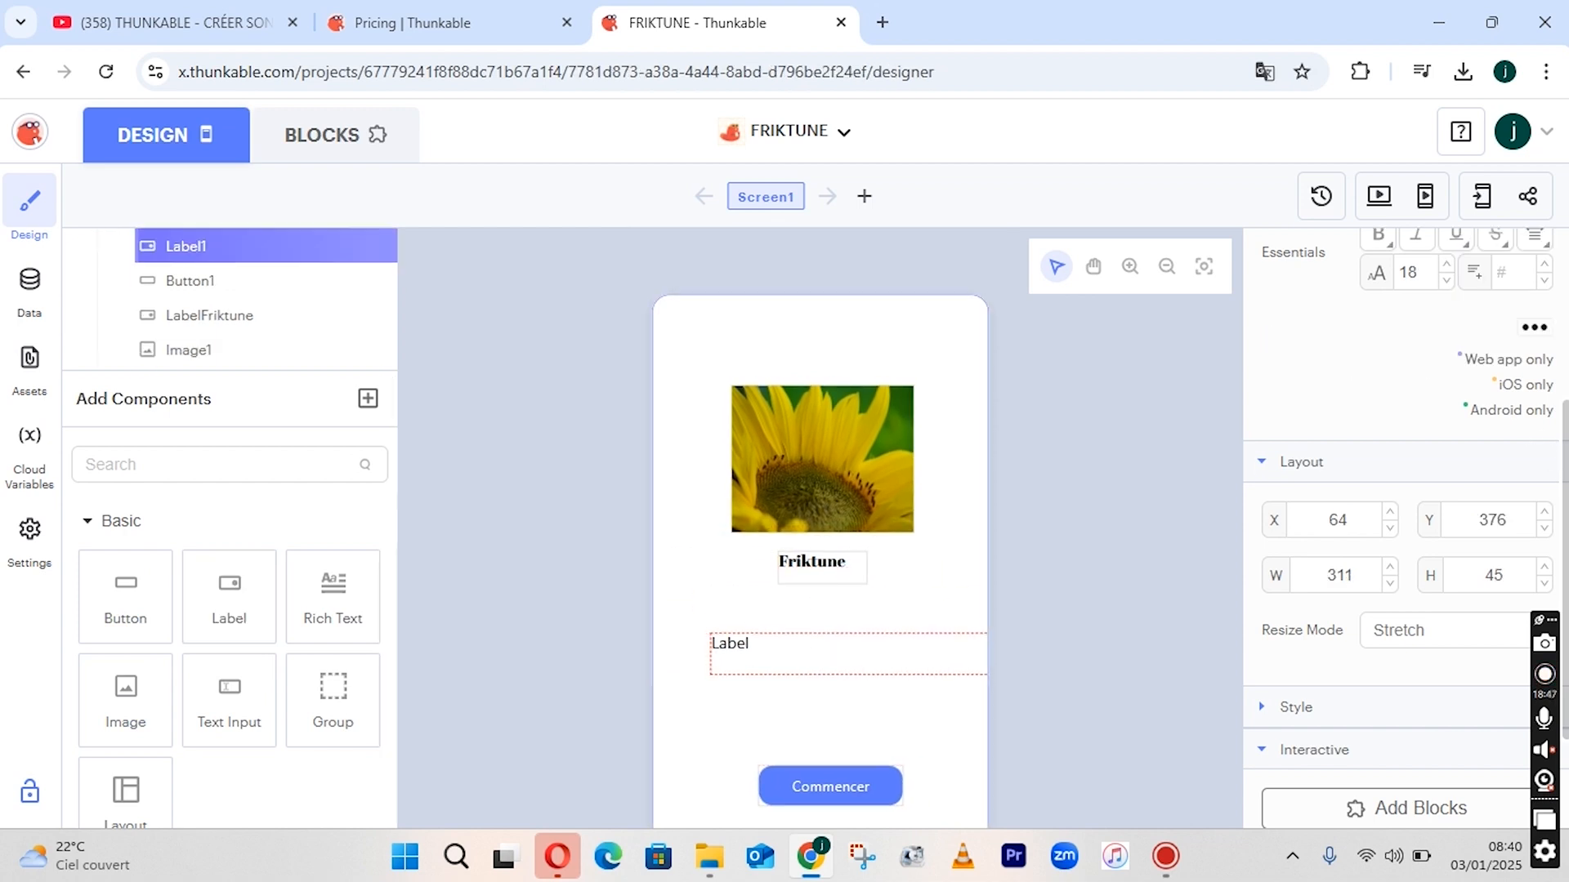
{"action": "scroll", "coordinate": [1537, 408], "scroll_direction": "up", "scroll_amount": 4}
{"action": "left_click", "coordinate": [1352, 347]}
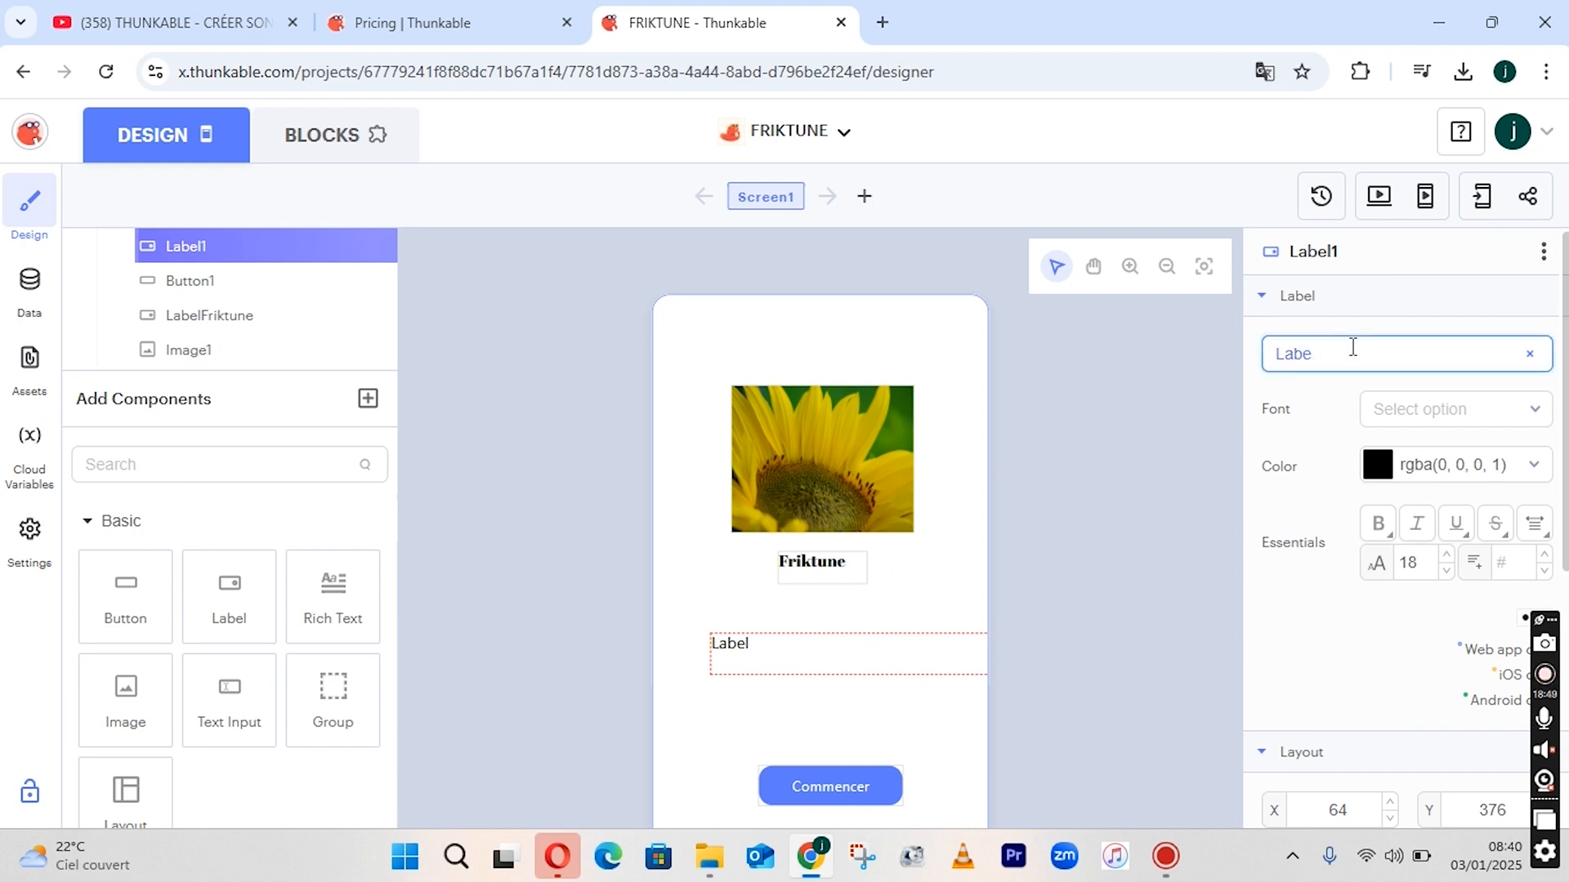
{"action": "key", "text": "BackSpace"}
{"action": "key", "text": "BackSpace"}
{"action": "key", "text": "BackSpace"}
{"action": "key", "text": "BackSpace"}
{"action": "type", "text": "V"}
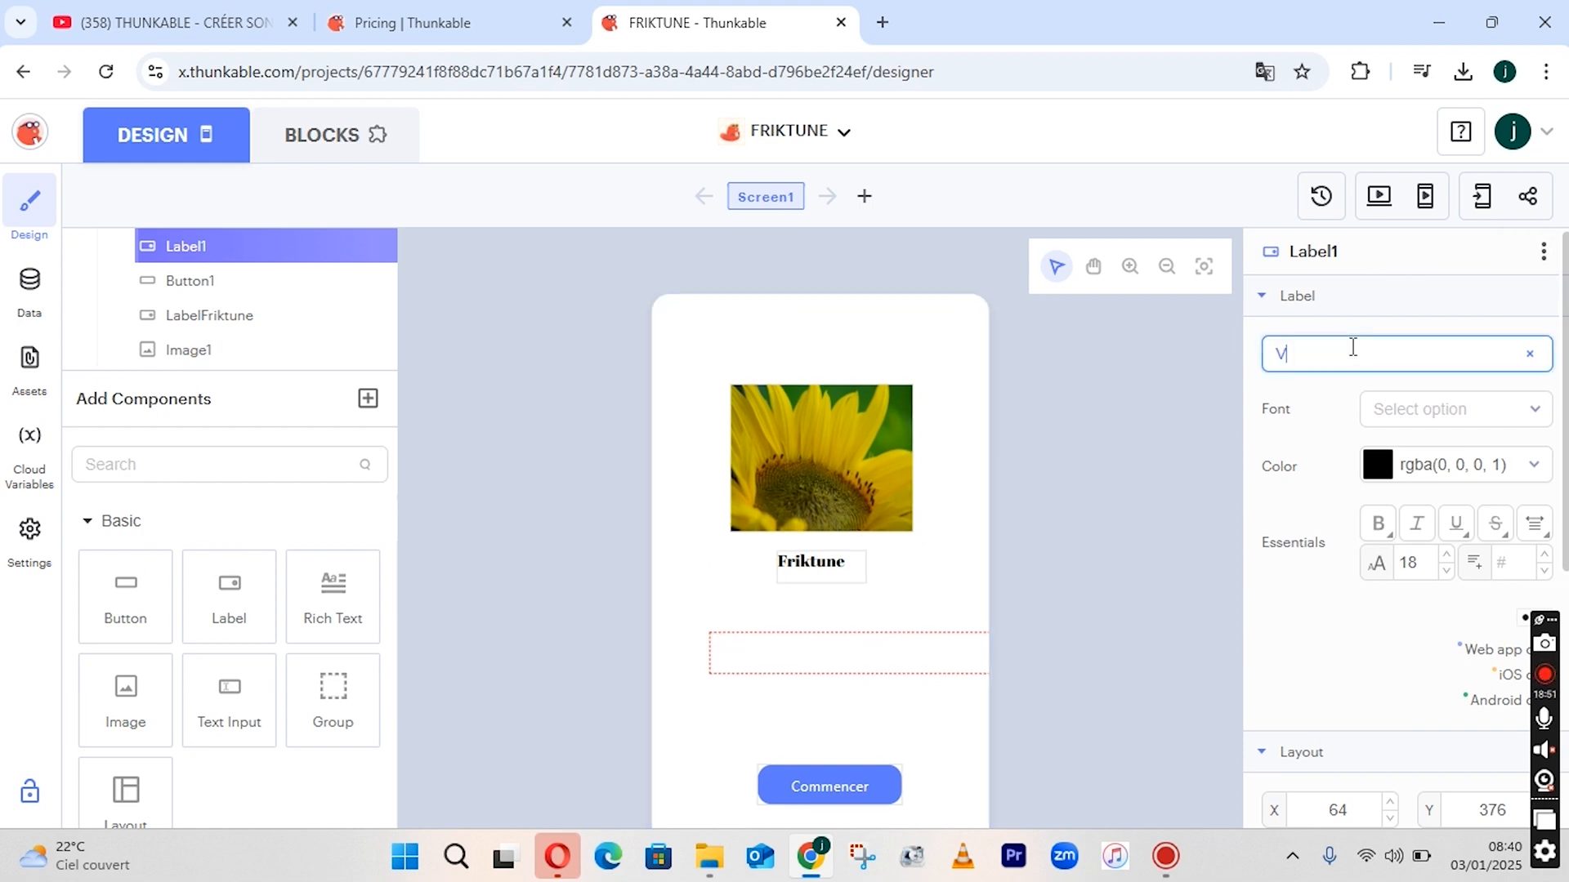
{"action": "key", "text": "BackSpace"}
{"action": "type", "text": "Bienvenue à l"}
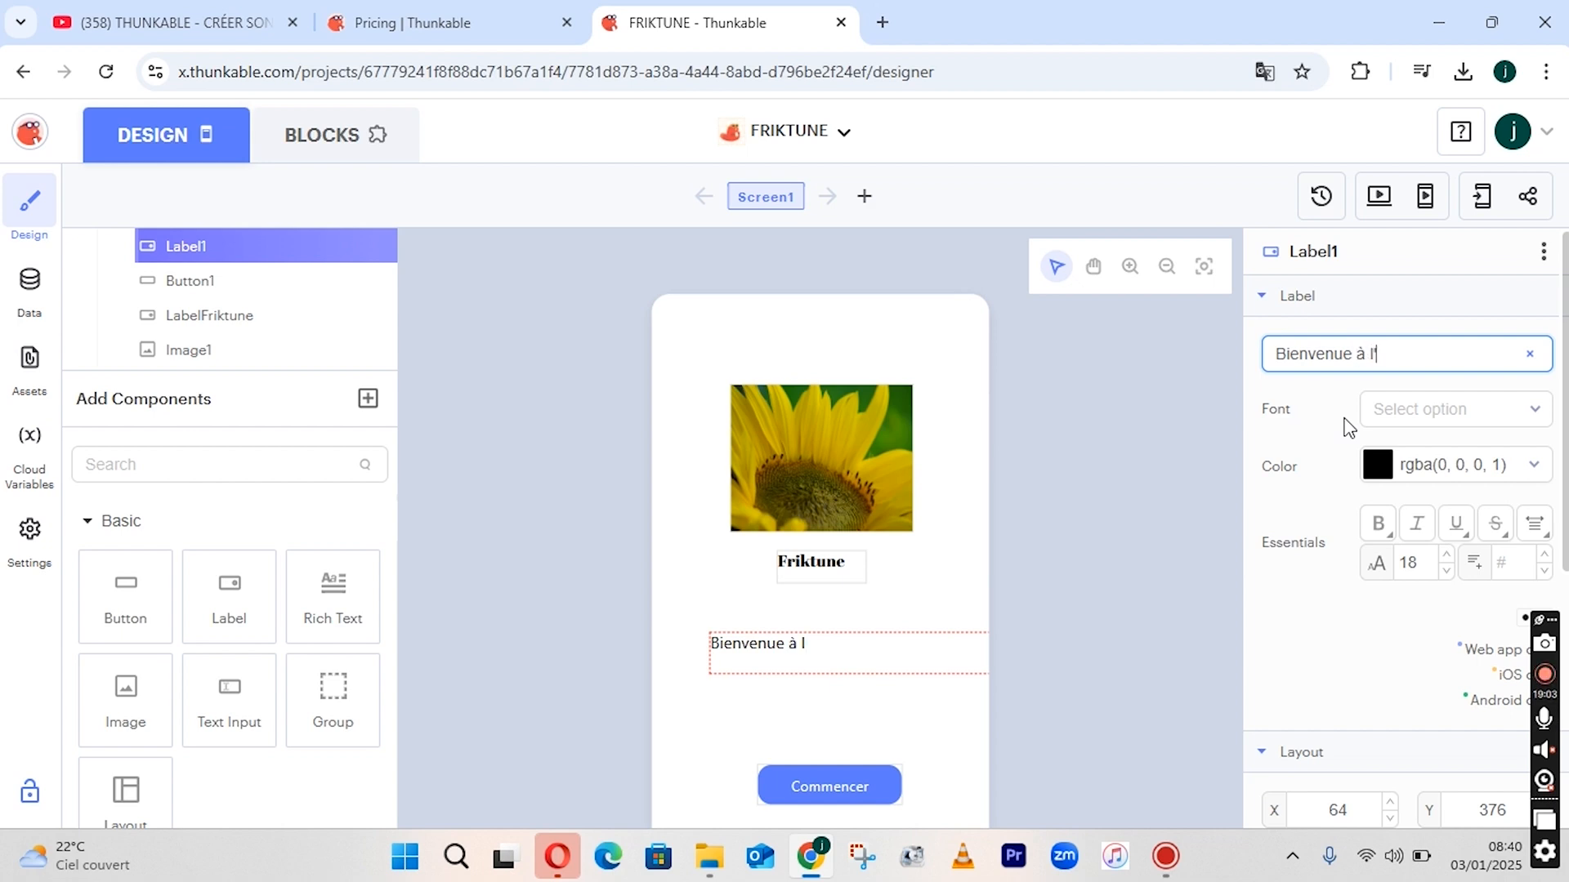
{"action": "type", "text": "cat"}
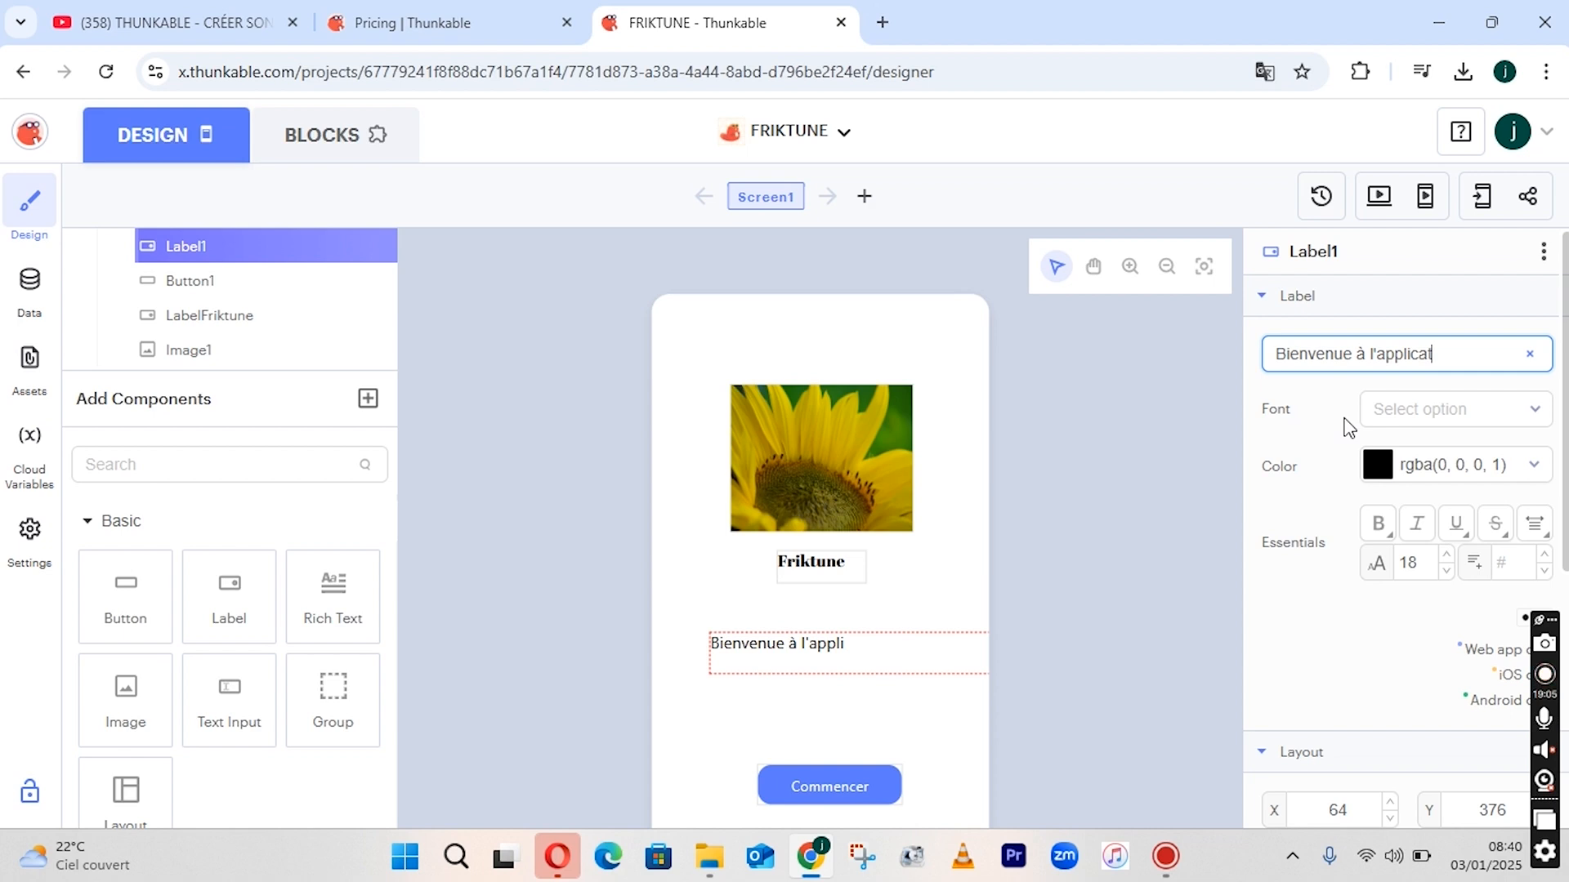
{"action": "type", "text": "ion"}
Narrow the welcome label around its text and place it just below the Friktune label at about X 80, Y 332.
{"action": "left_click_drag", "start_coordinate": [836, 664], "coordinate": [807, 637]}
{"action": "left_click_drag", "start_coordinate": [971, 655], "coordinate": [886, 657]}
{"action": "left_click_drag", "start_coordinate": [793, 642], "coordinate": [822, 630]}
Try Abril Fatface on the welcome label, set its font to Montserrat, and narrow the label slightly.
{"action": "left_click", "coordinate": [1400, 354]}
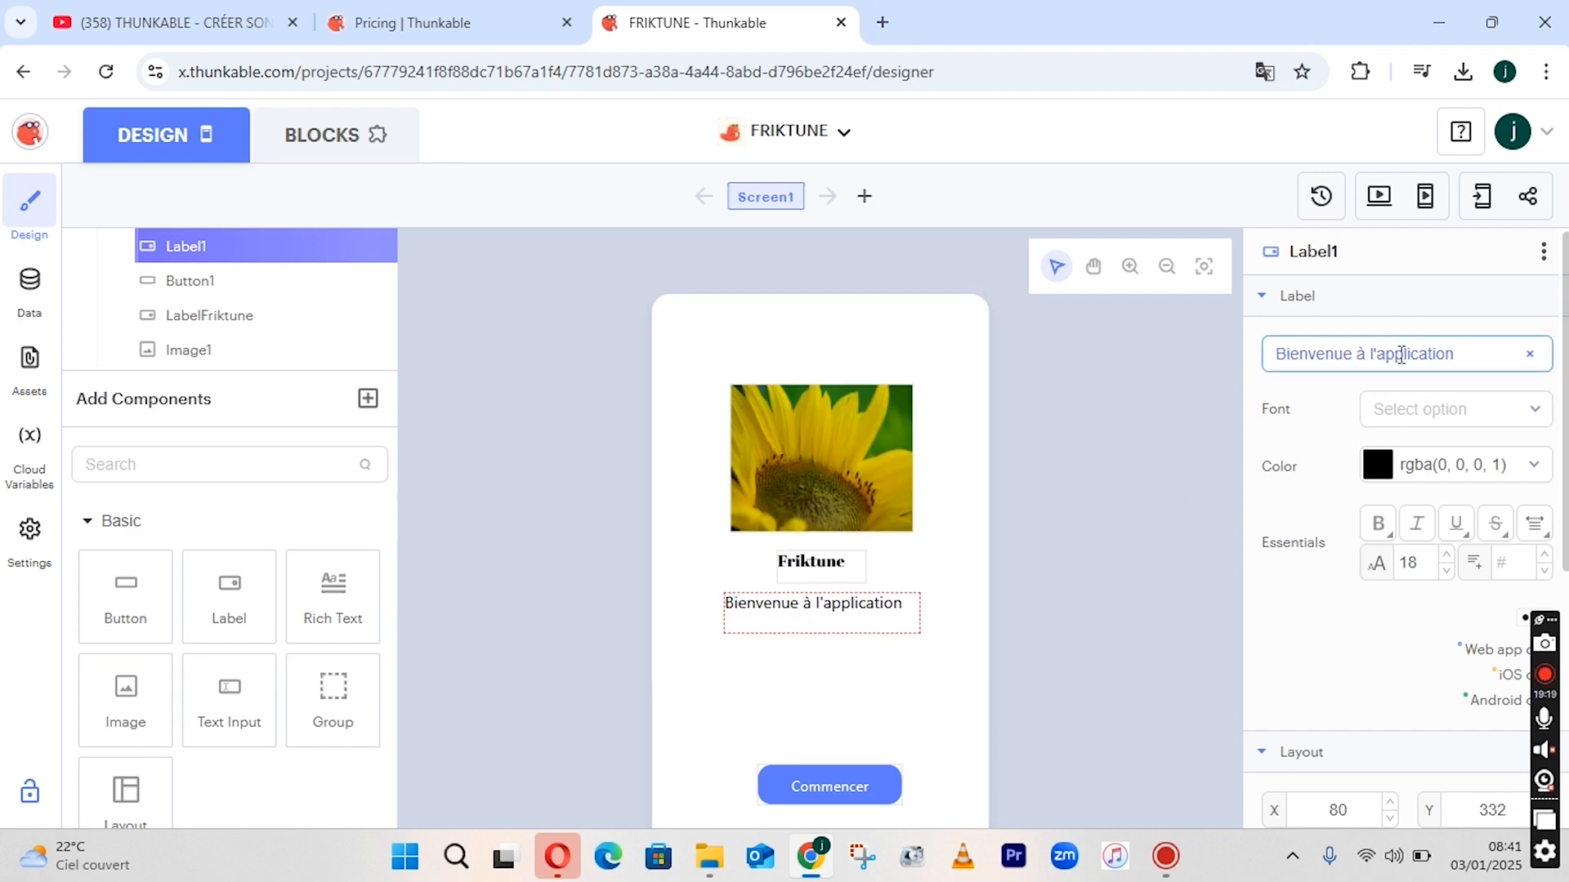
{"action": "left_click", "coordinate": [1474, 411]}
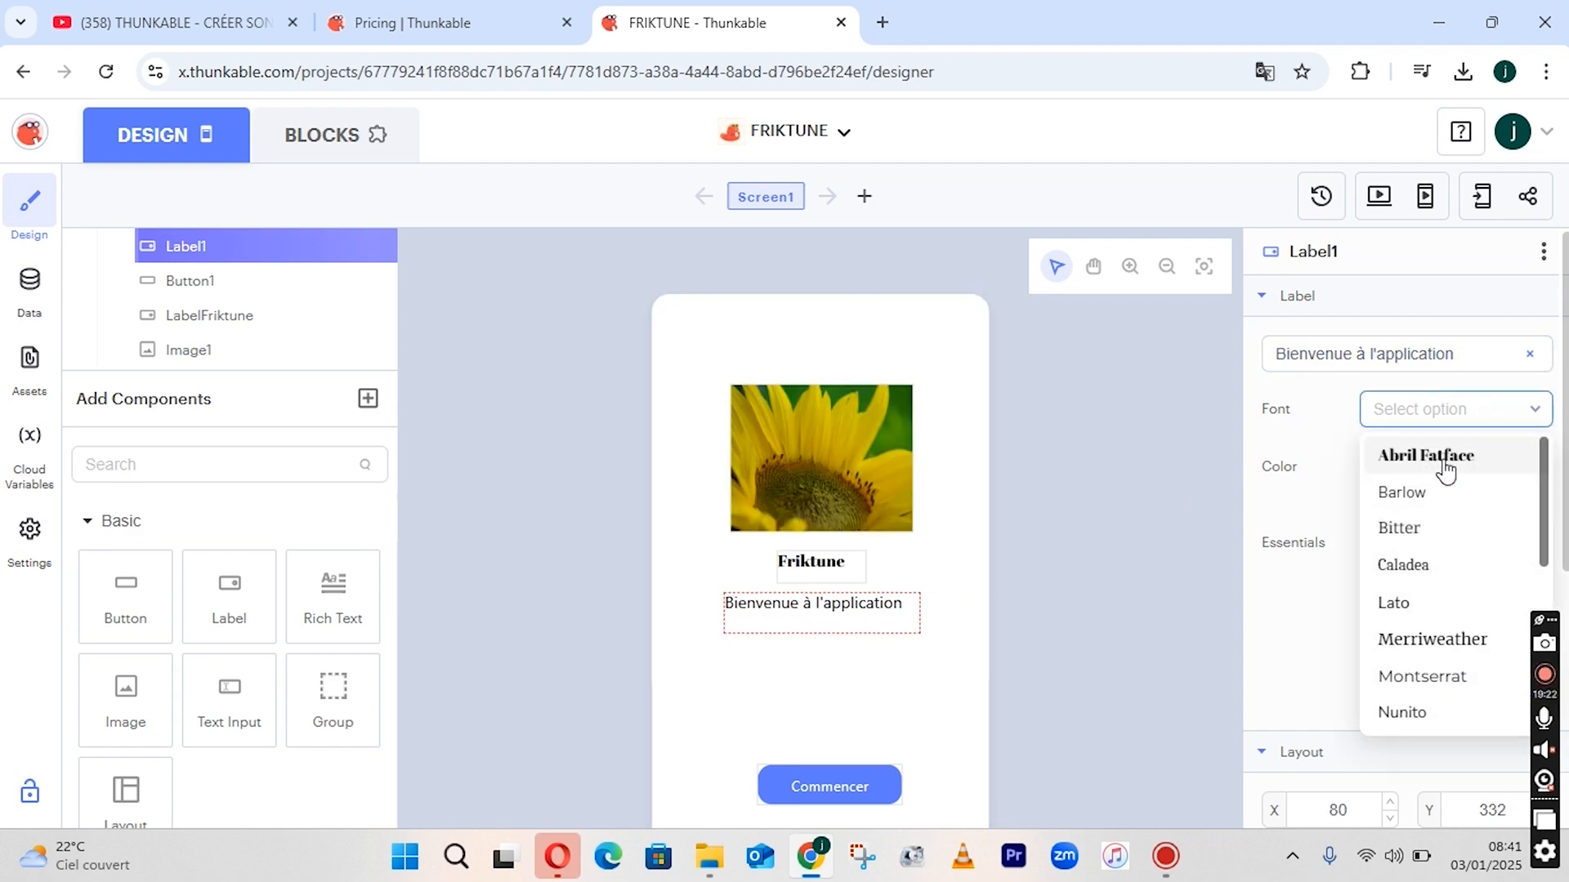
{"action": "left_click", "coordinate": [1446, 472]}
{"action": "left_click", "coordinate": [1475, 418]}
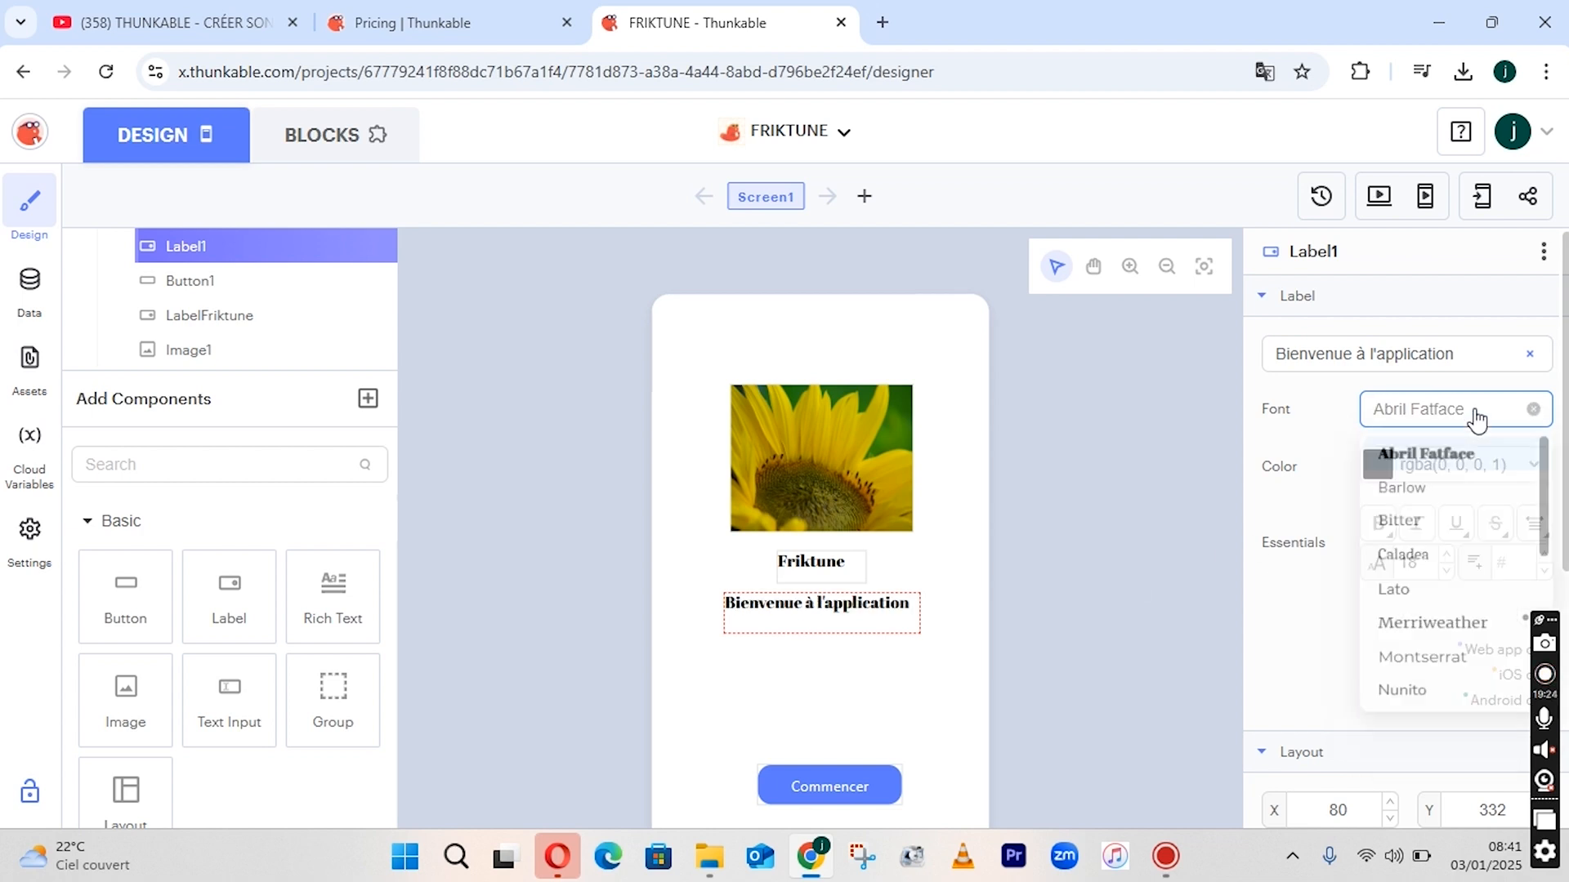
{"action": "left_click", "coordinate": [1422, 676]}
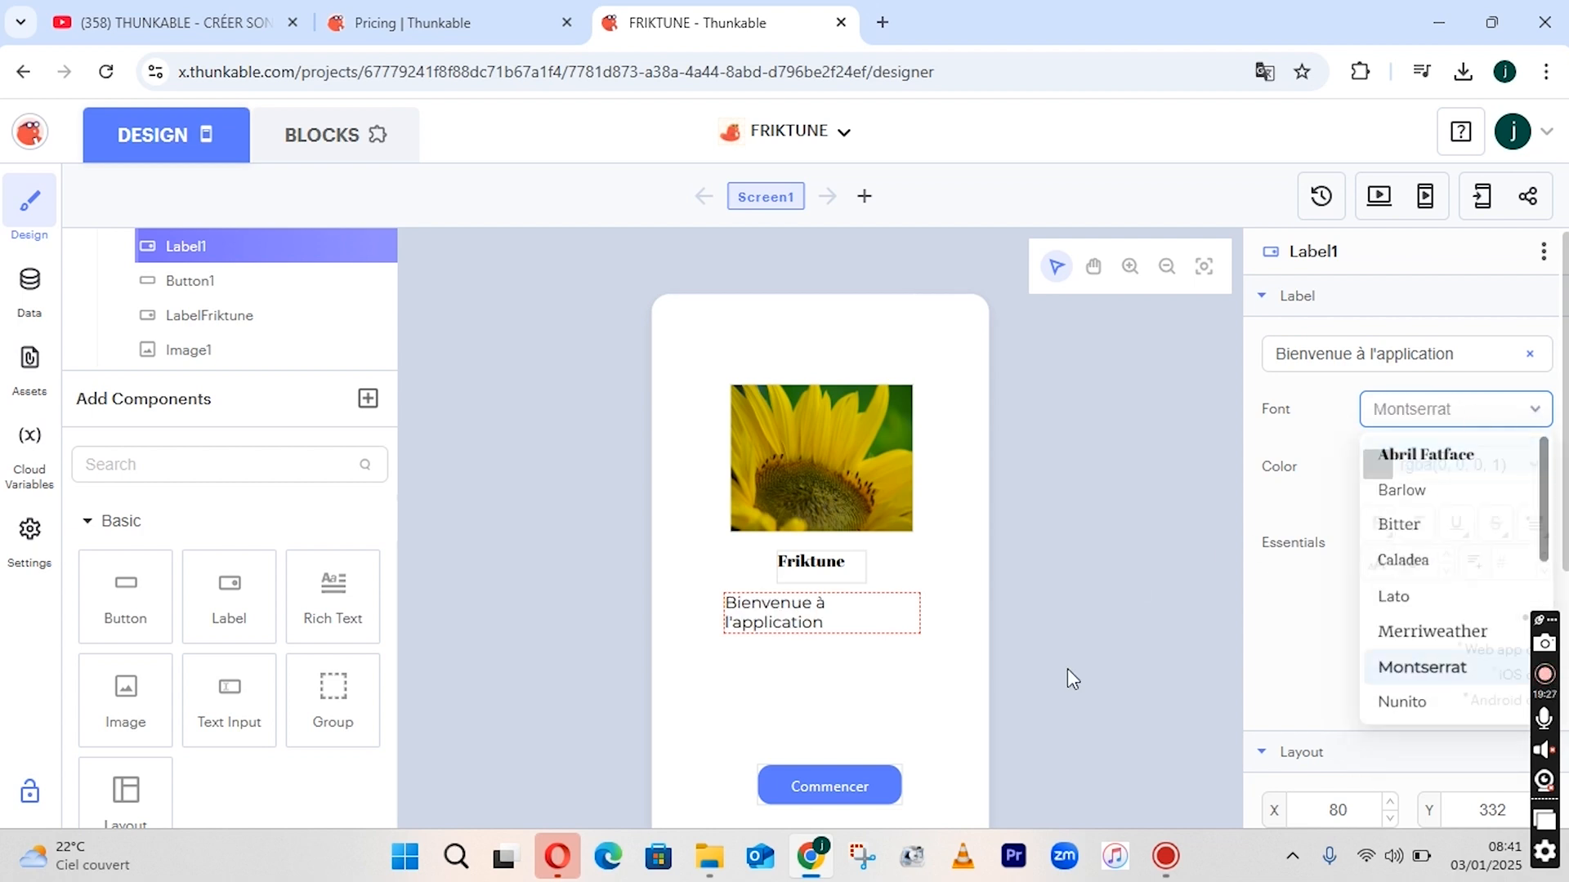
{"action": "mouse_move", "coordinate": [921, 616]}
{"action": "left_mouse_down"}
{"action": "mouse_move", "coordinate": [1002, 608]}
{"action": "mouse_move", "coordinate": [904, 616]}
{"action": "left_mouse_up"}
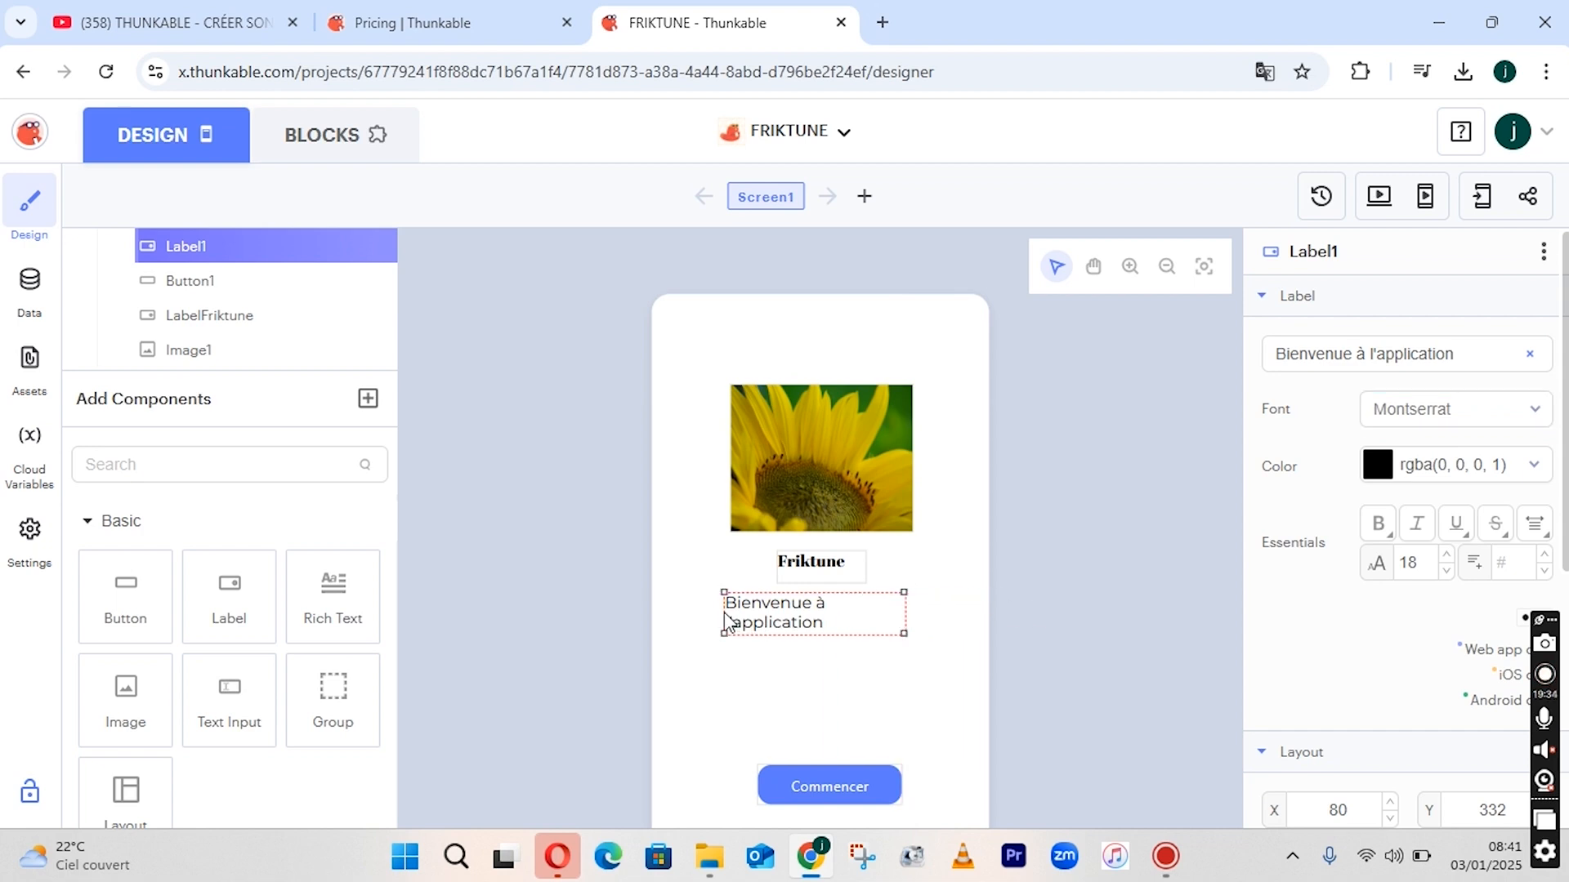
Widen the welcome label until its text fits on one line and shift it right, below the Friktune label.
{"action": "left_click_drag", "start_coordinate": [728, 622], "coordinate": [650, 617]}
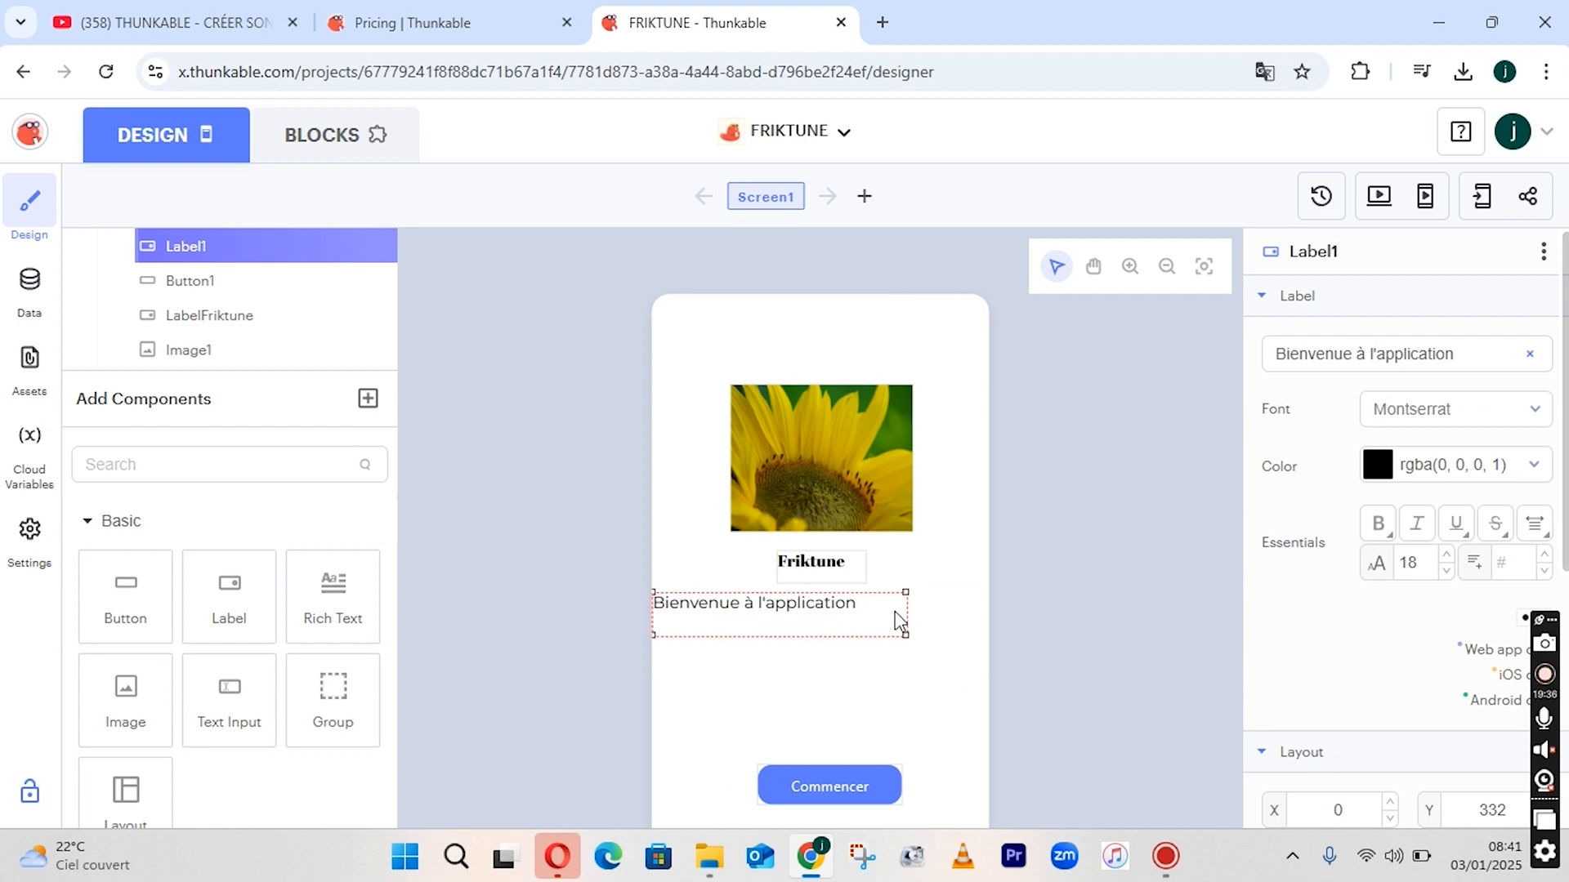
{"action": "left_click_drag", "start_coordinate": [809, 620], "coordinate": [871, 616]}
{"action": "left_click", "coordinate": [864, 666]}
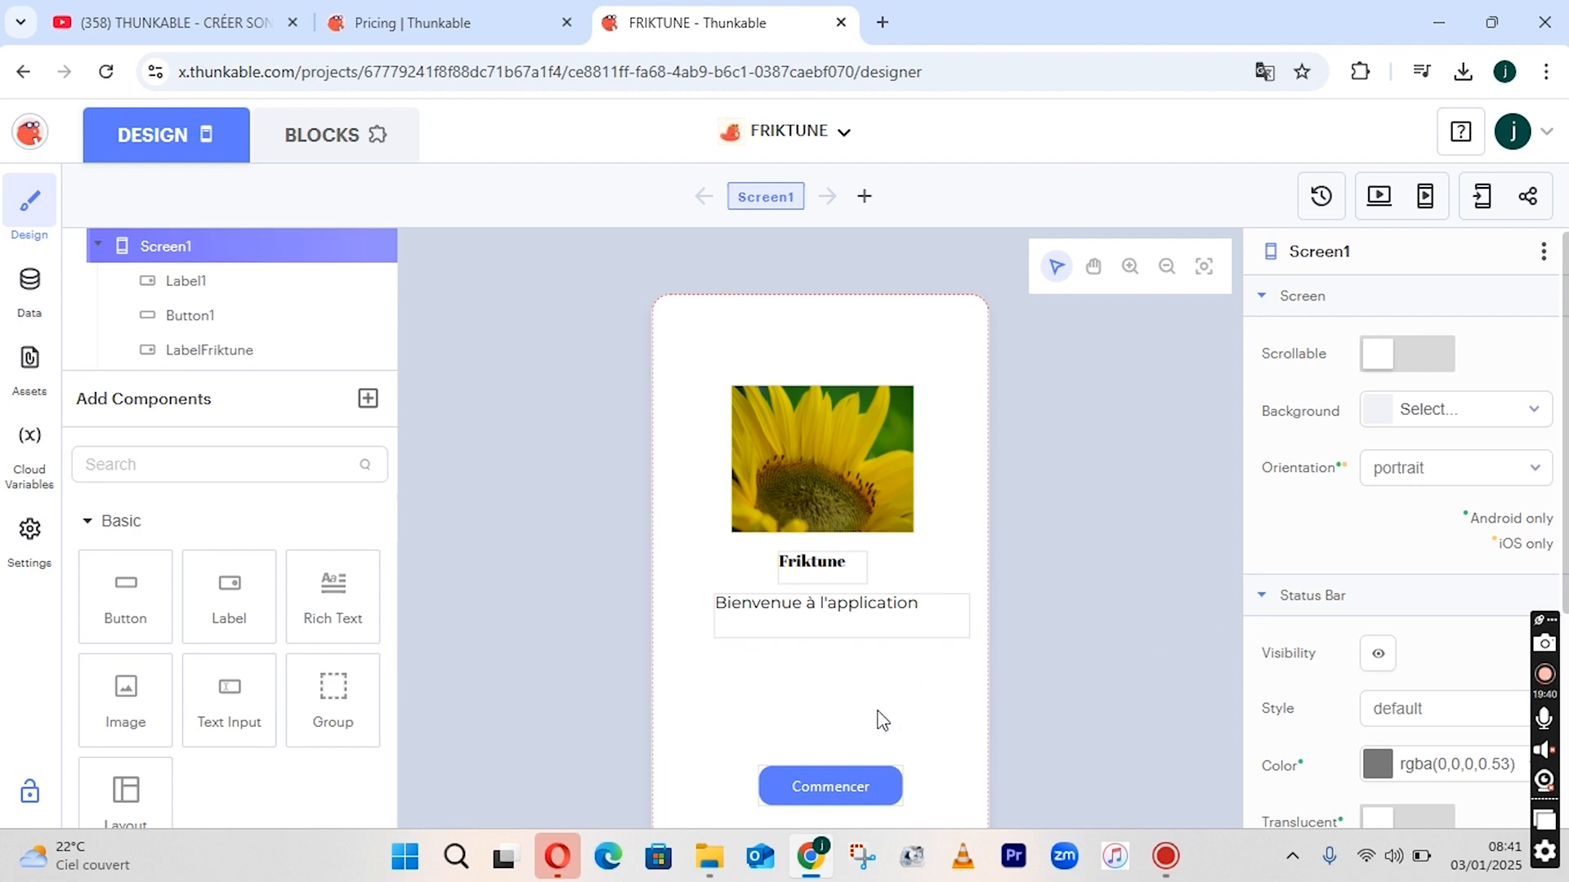
Adjust the spacing: Commencer button to about X 107, Y 516, welcome label slightly lower, flower image up to about X 87, Y 82.
{"action": "left_click_drag", "start_coordinate": [839, 768], "coordinate": [826, 760]}
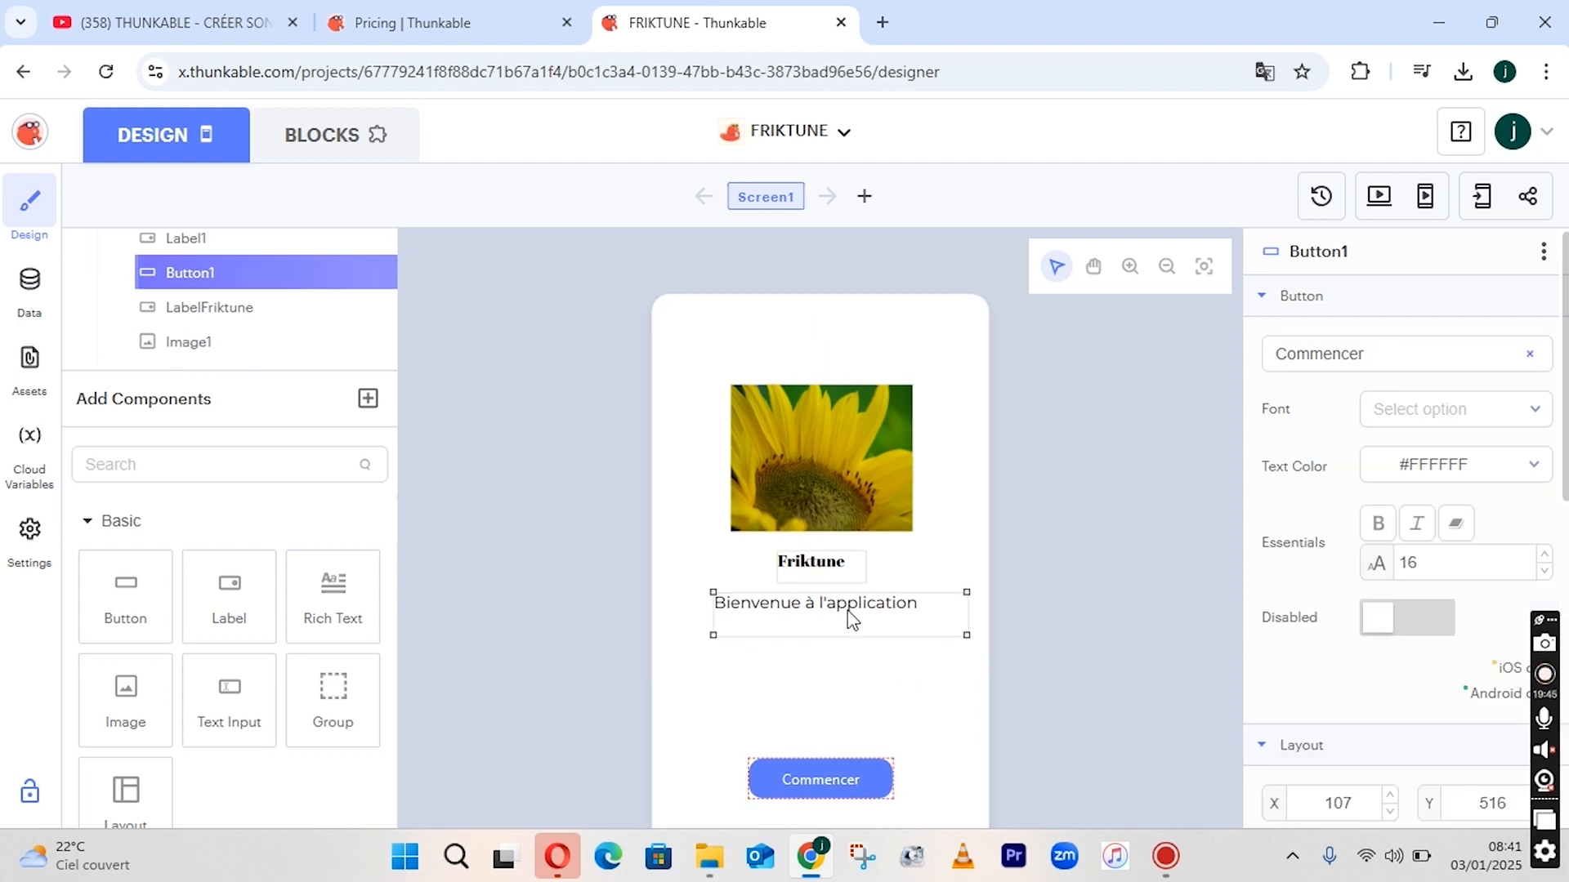
{"action": "left_click_drag", "start_coordinate": [849, 619], "coordinate": [866, 628]}
{"action": "left_click_drag", "start_coordinate": [827, 457], "coordinate": [826, 442]}
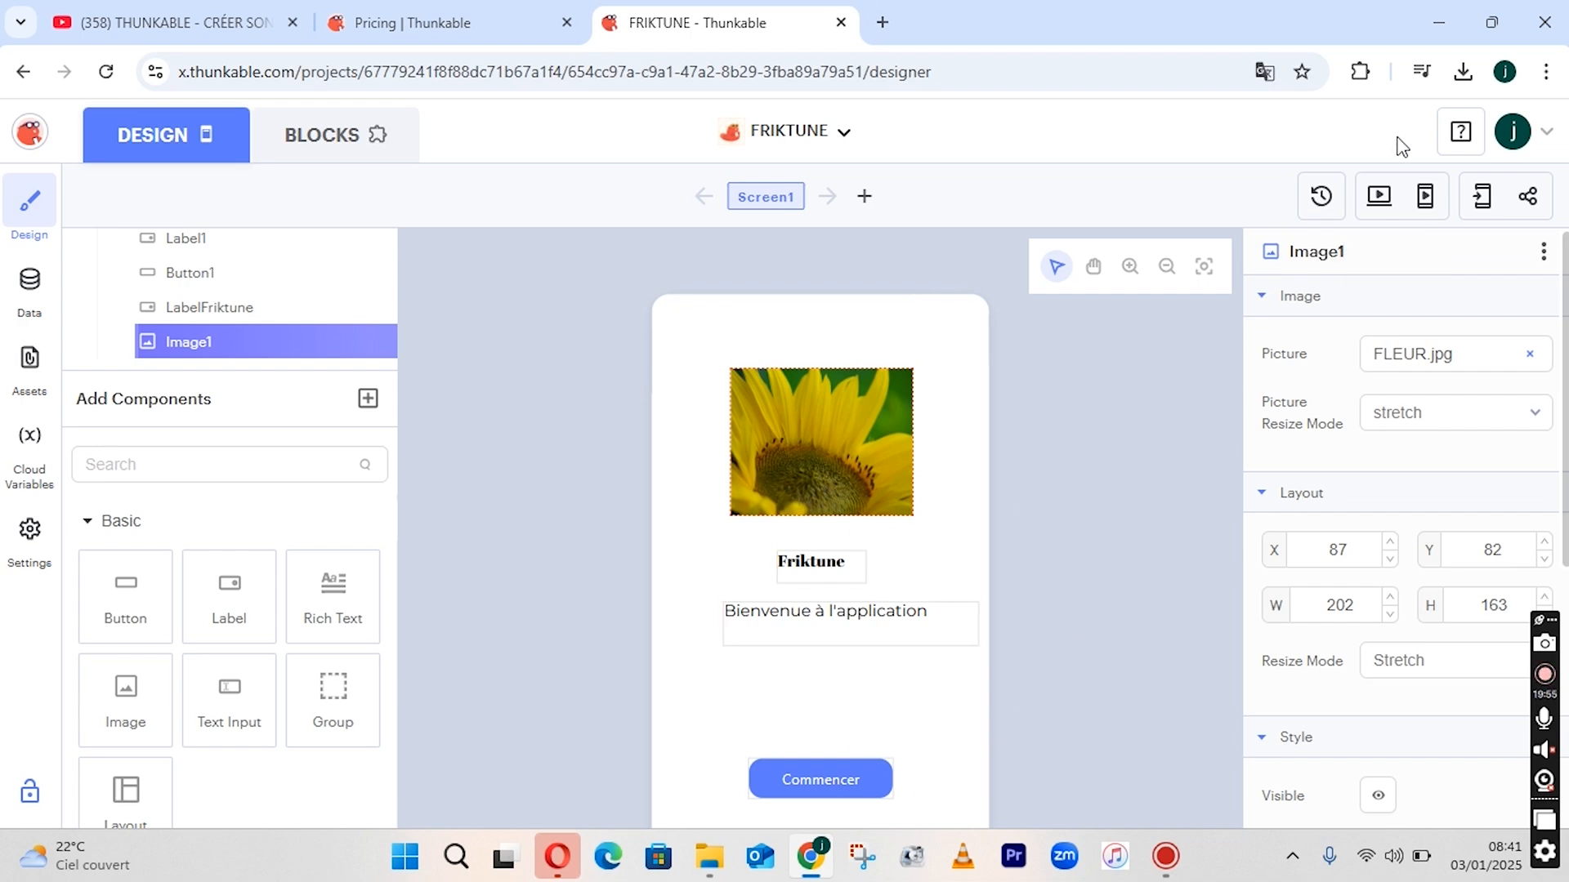
Preview the first screen in the browser, scale the preview to 50%, and return to editing.
{"action": "left_click", "coordinate": [1380, 201]}
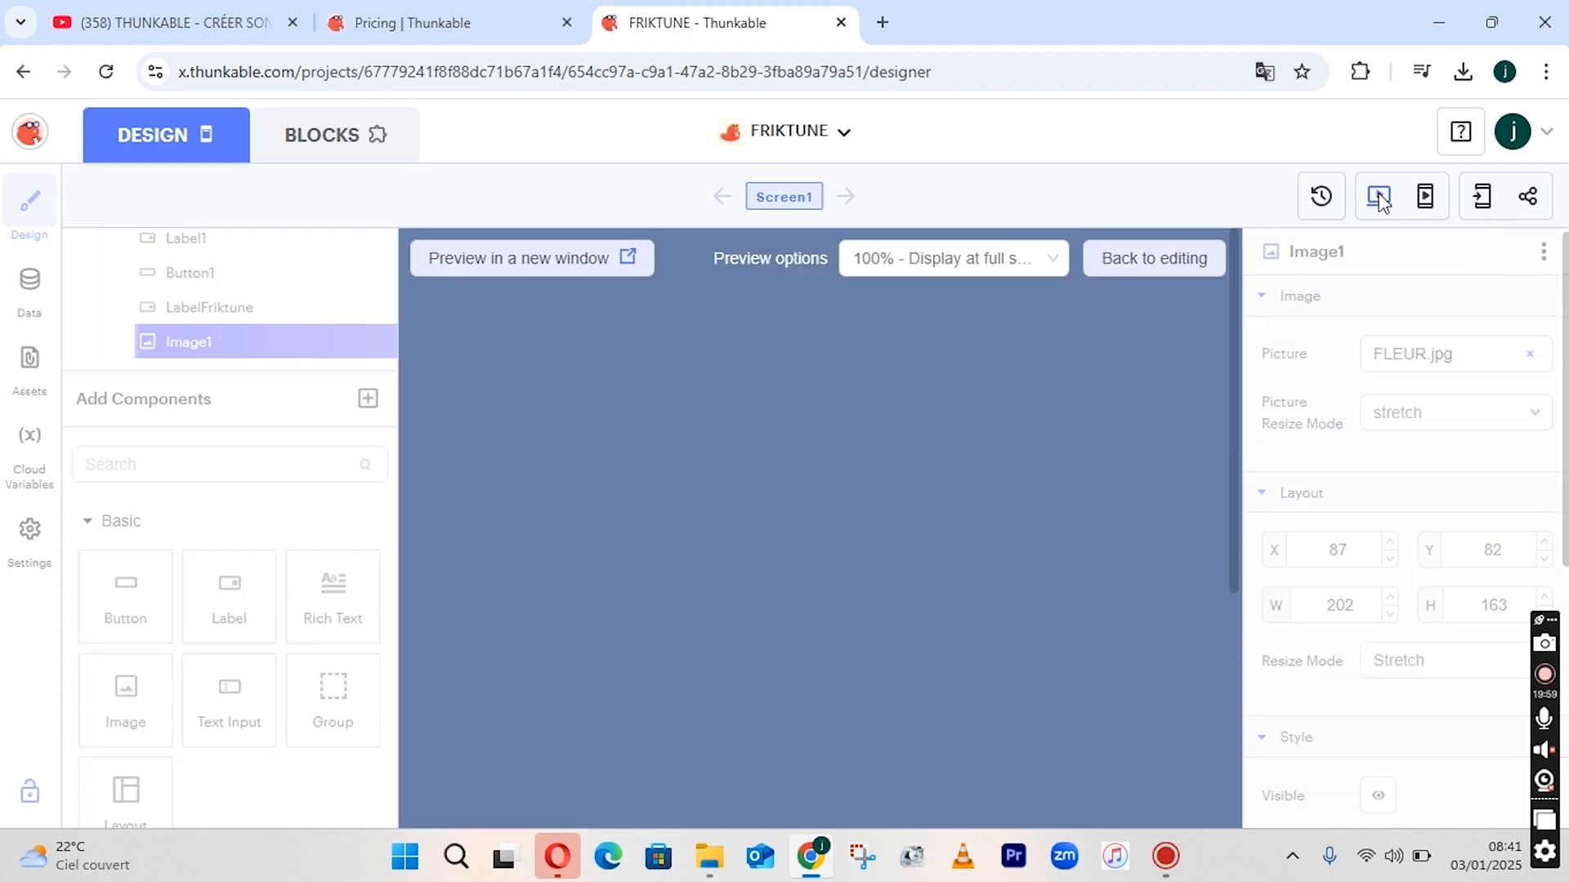
{"action": "scroll", "coordinate": [1210, 491], "scroll_direction": "down", "scroll_amount": 3}
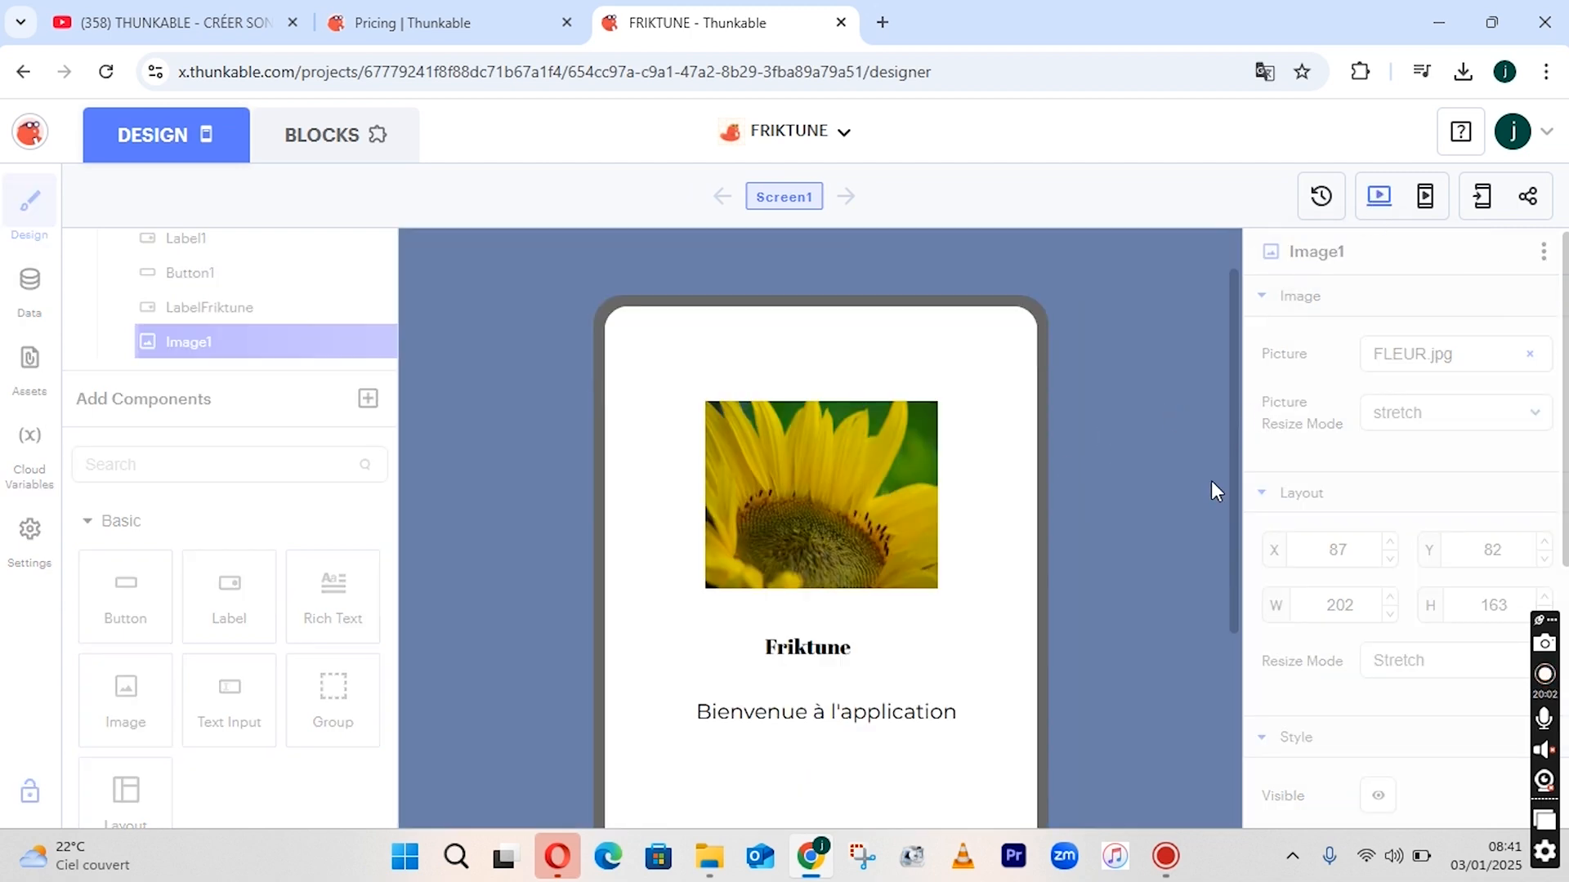
{"action": "scroll", "coordinate": [1195, 474], "scroll_direction": "up", "scroll_amount": 3}
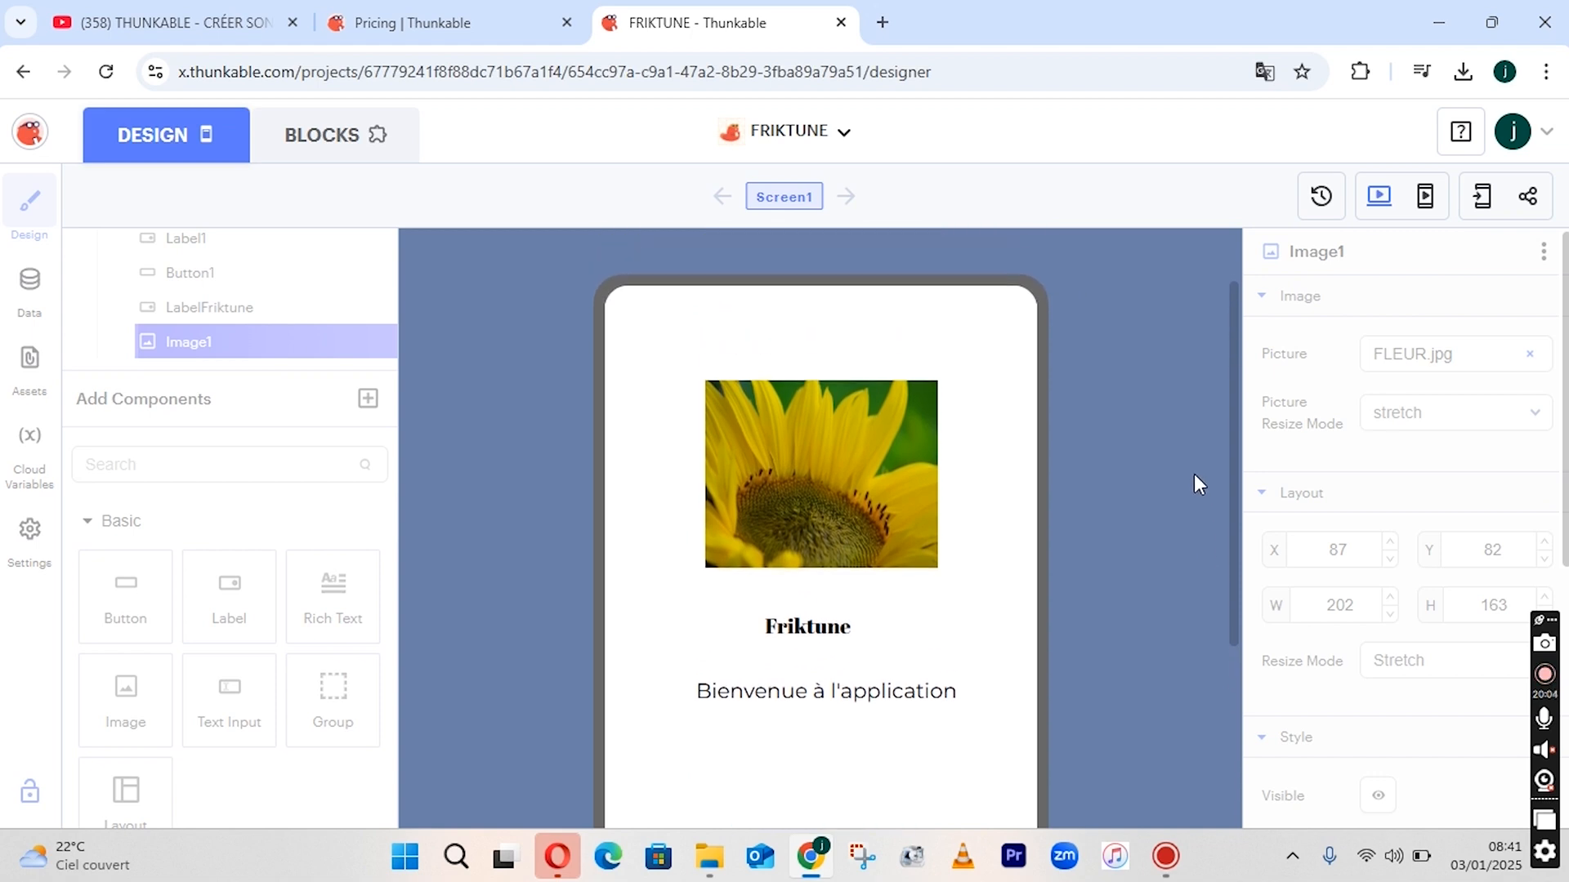
{"action": "left_click", "coordinate": [1048, 263]}
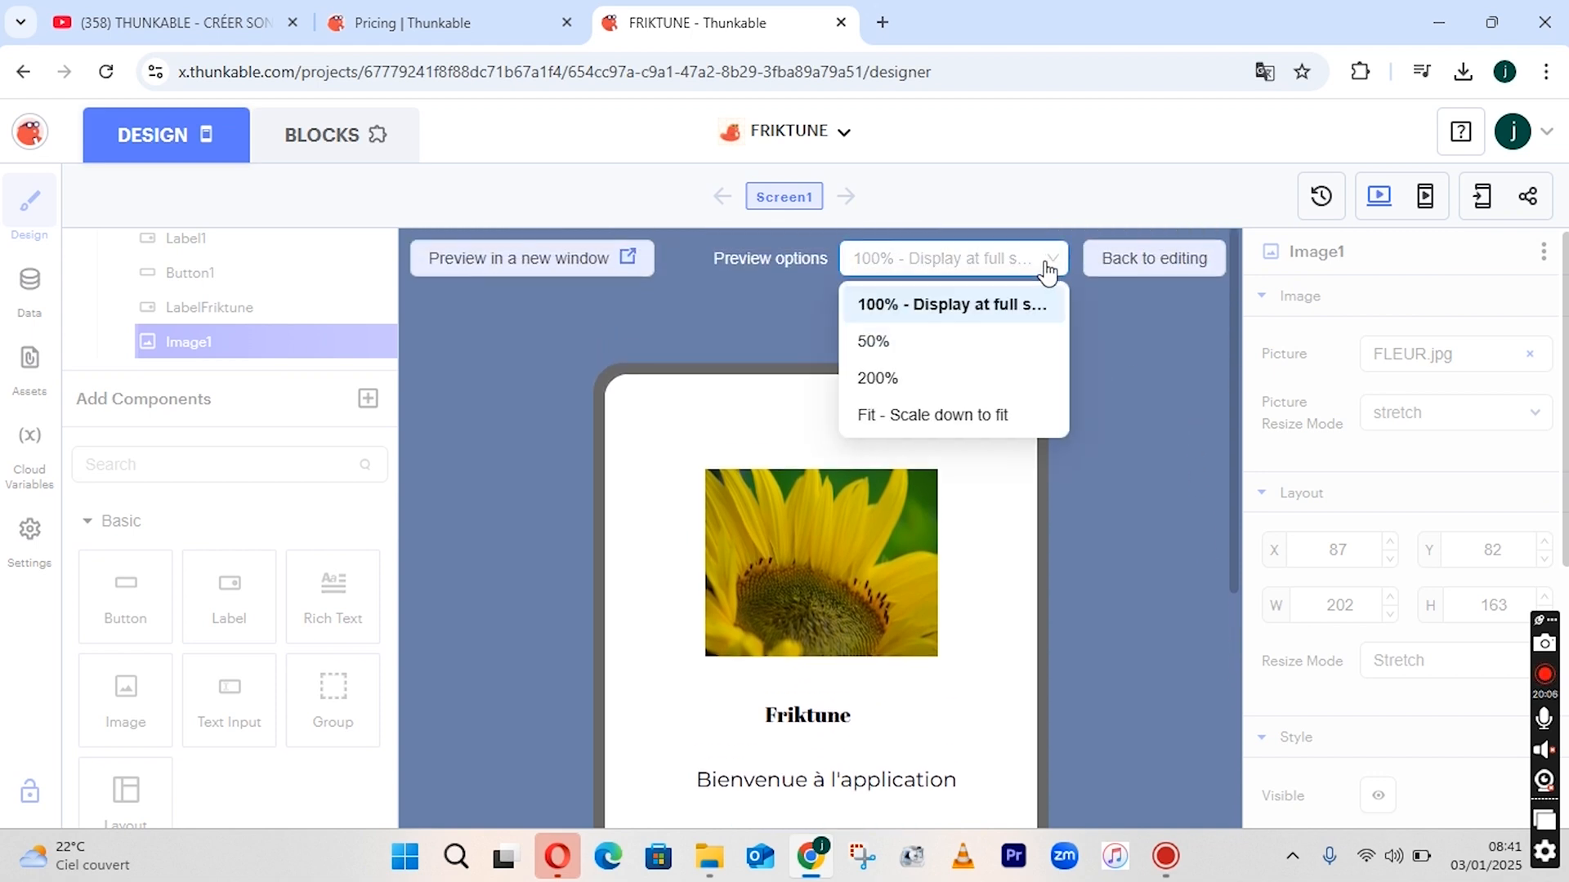
{"action": "left_click", "coordinate": [929, 341]}
{"action": "scroll", "coordinate": [1226, 490], "scroll_direction": "down", "scroll_amount": 3}
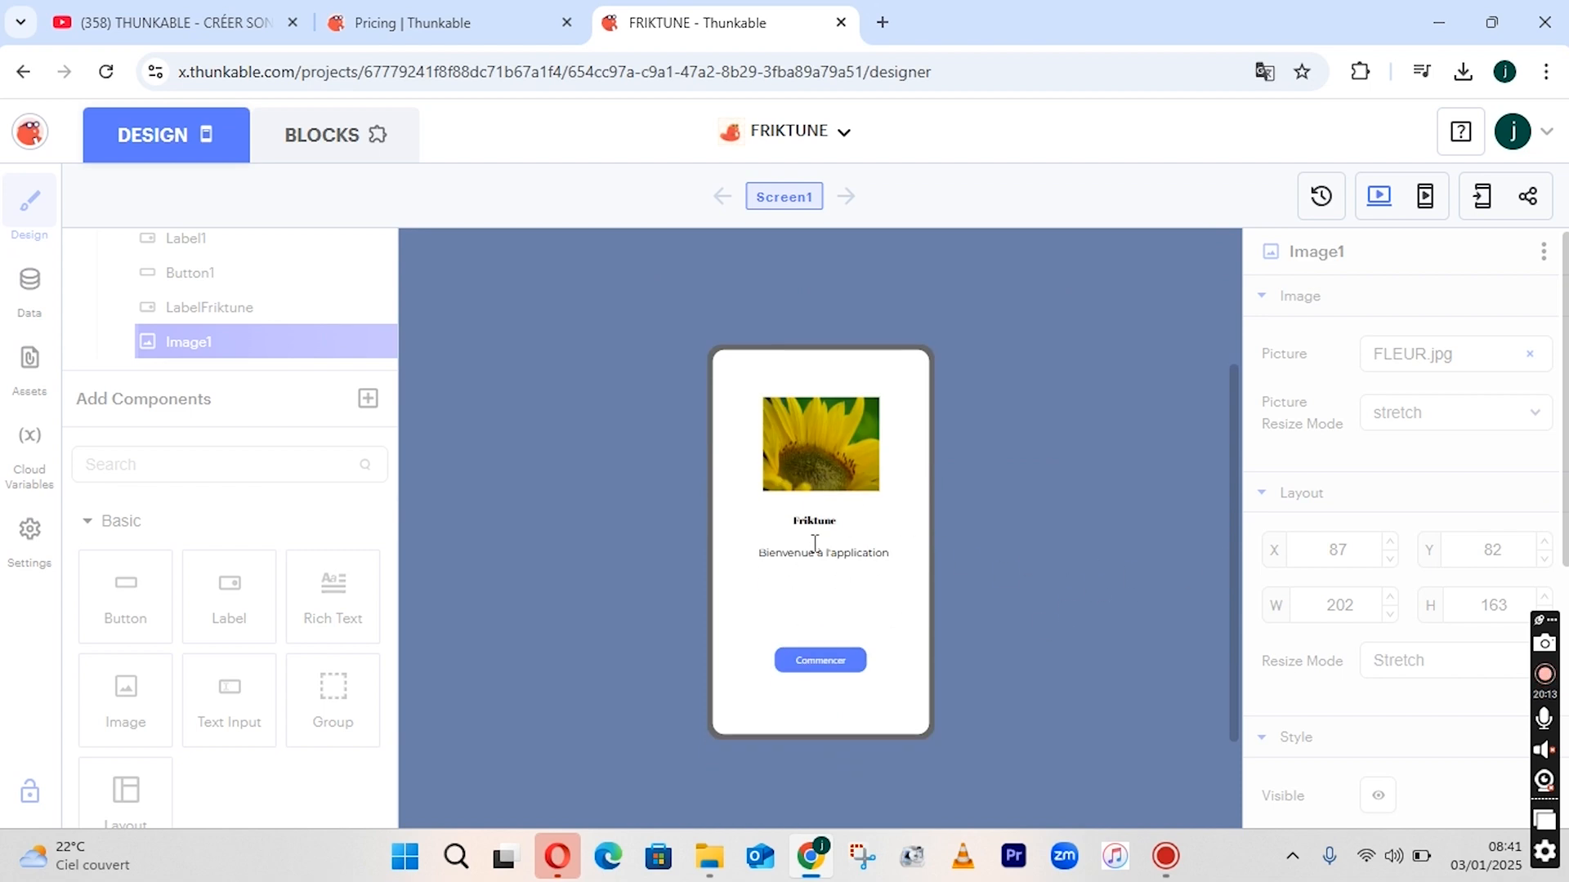
{"action": "left_click", "coordinate": [1379, 198]}
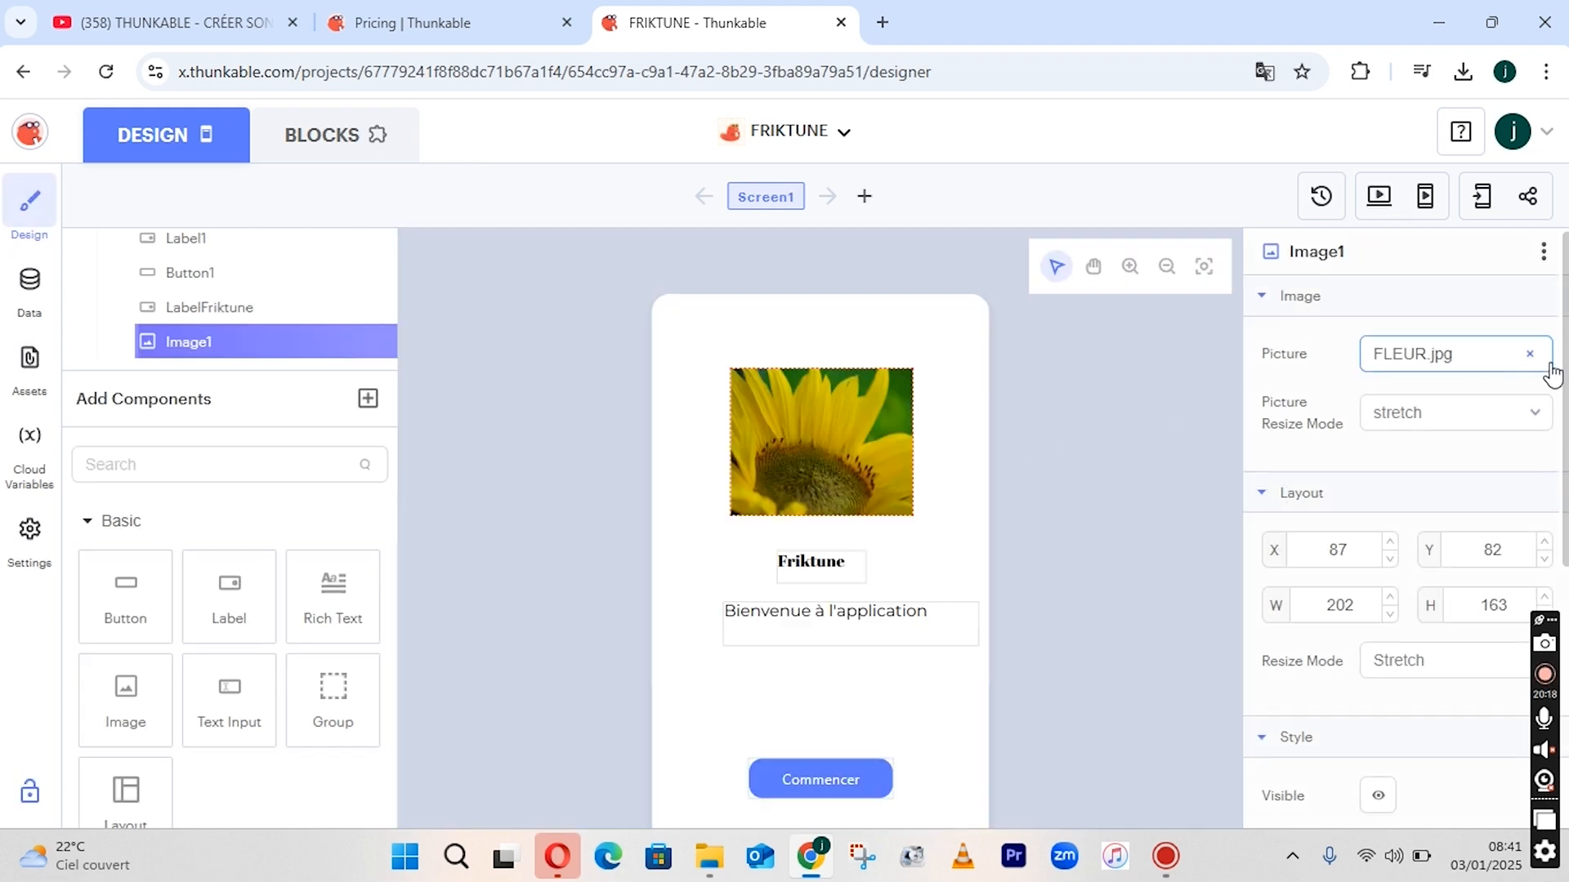
{"action": "scroll", "coordinate": [1389, 490], "scroll_direction": "down", "scroll_amount": 1}
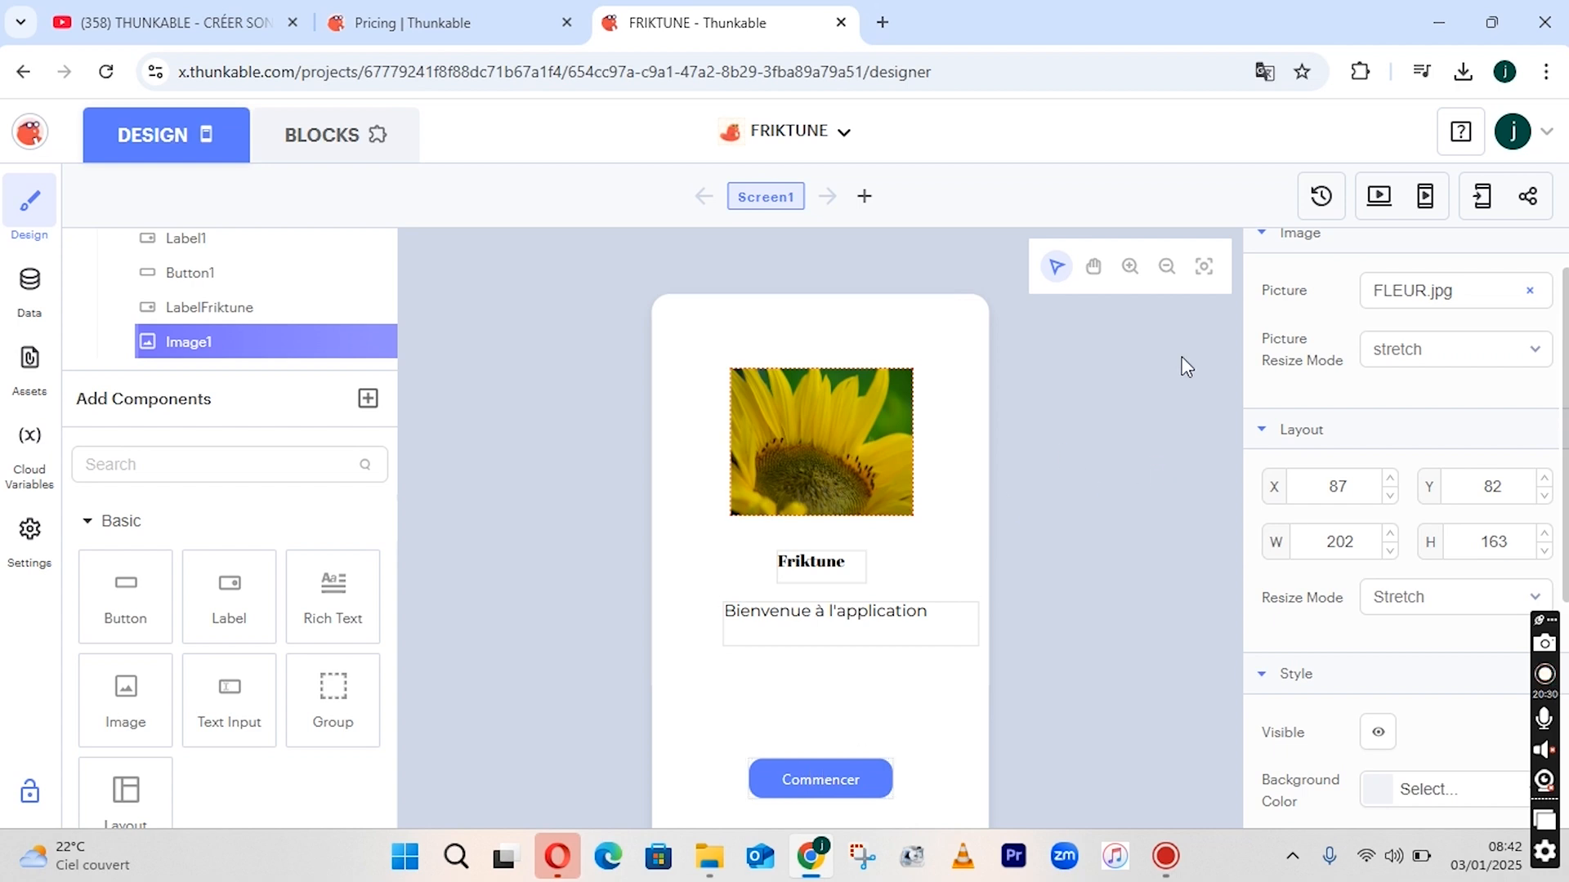
{"action": "scroll", "coordinate": [1565, 235], "scroll_direction": "up", "scroll_amount": 1}
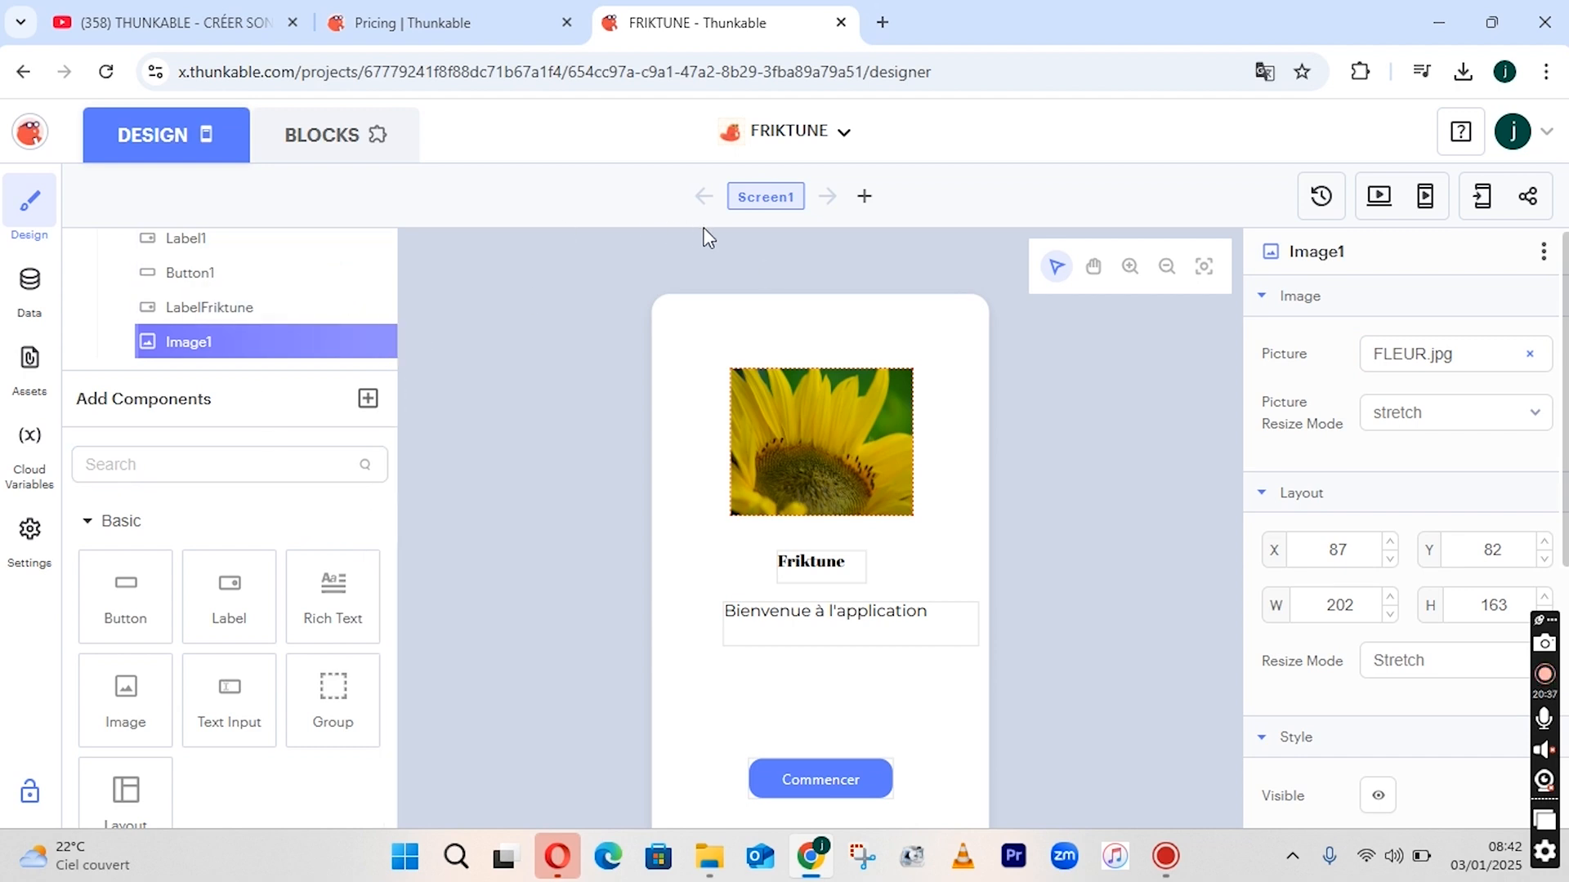
Add a second, blank screen to the project.
{"action": "left_click", "coordinate": [863, 198]}
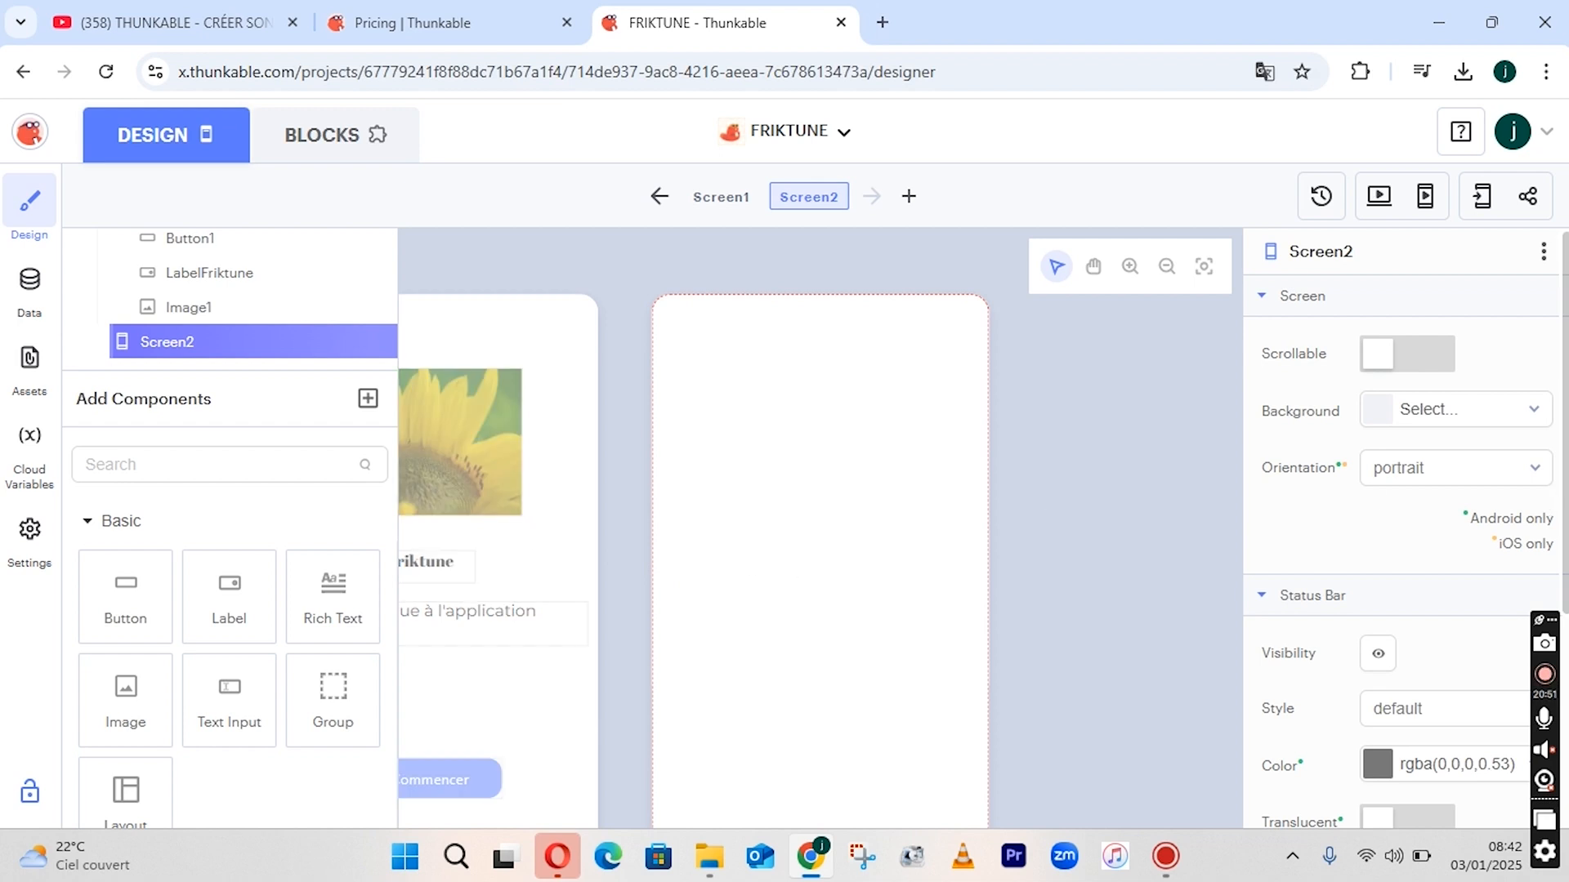
{"action": "scroll", "coordinate": [1406, 530], "scroll_direction": "down", "scroll_amount": 1}
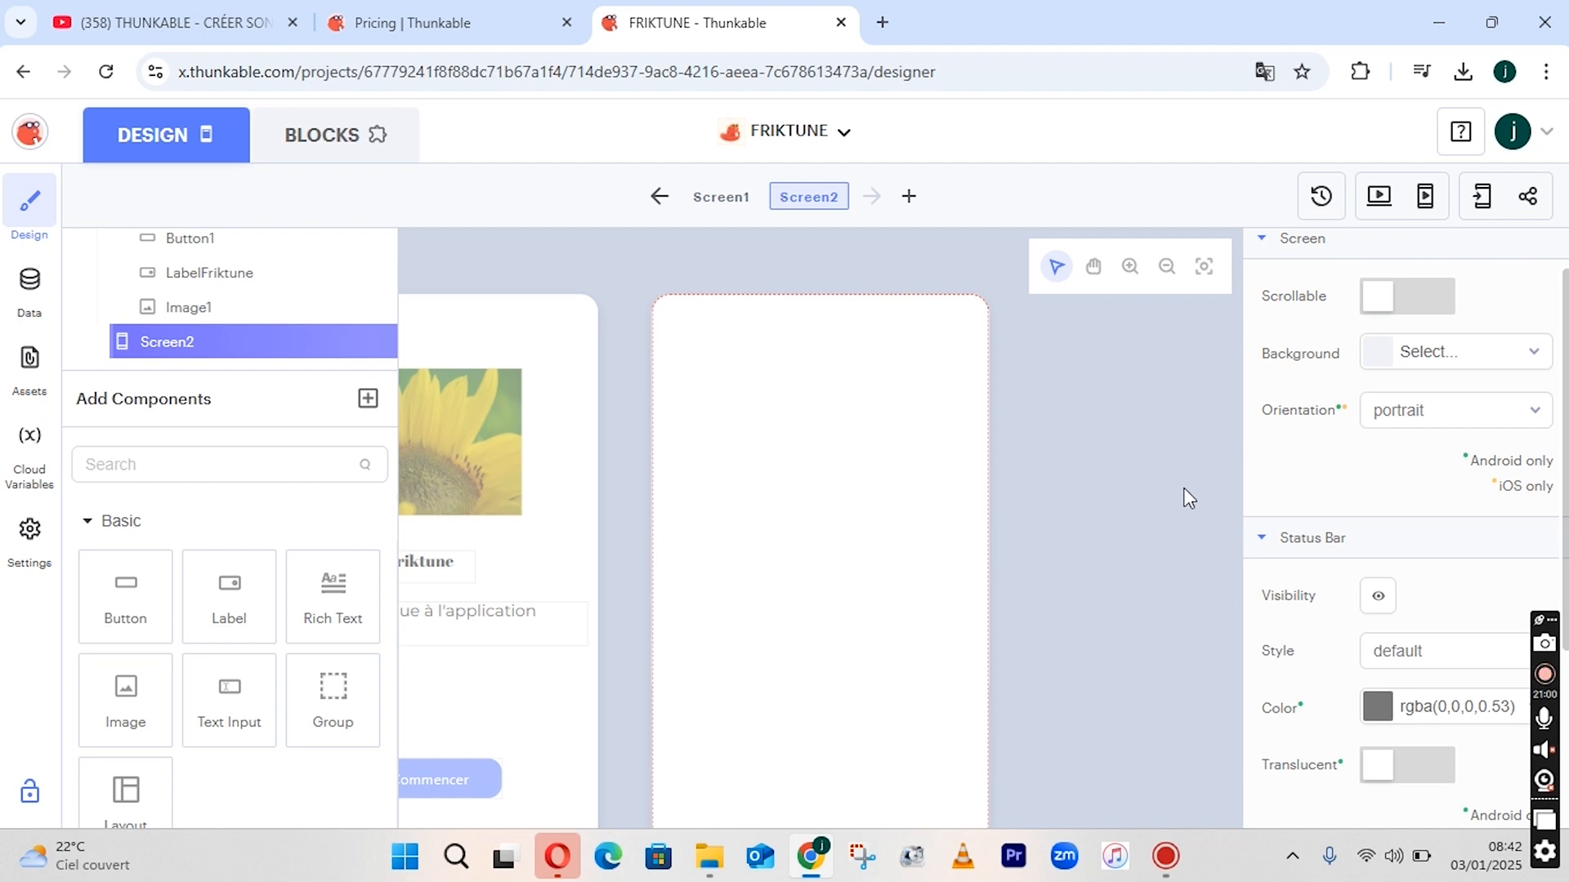
{"action": "scroll", "coordinate": [1402, 527], "scroll_direction": "down", "scroll_amount": 1}
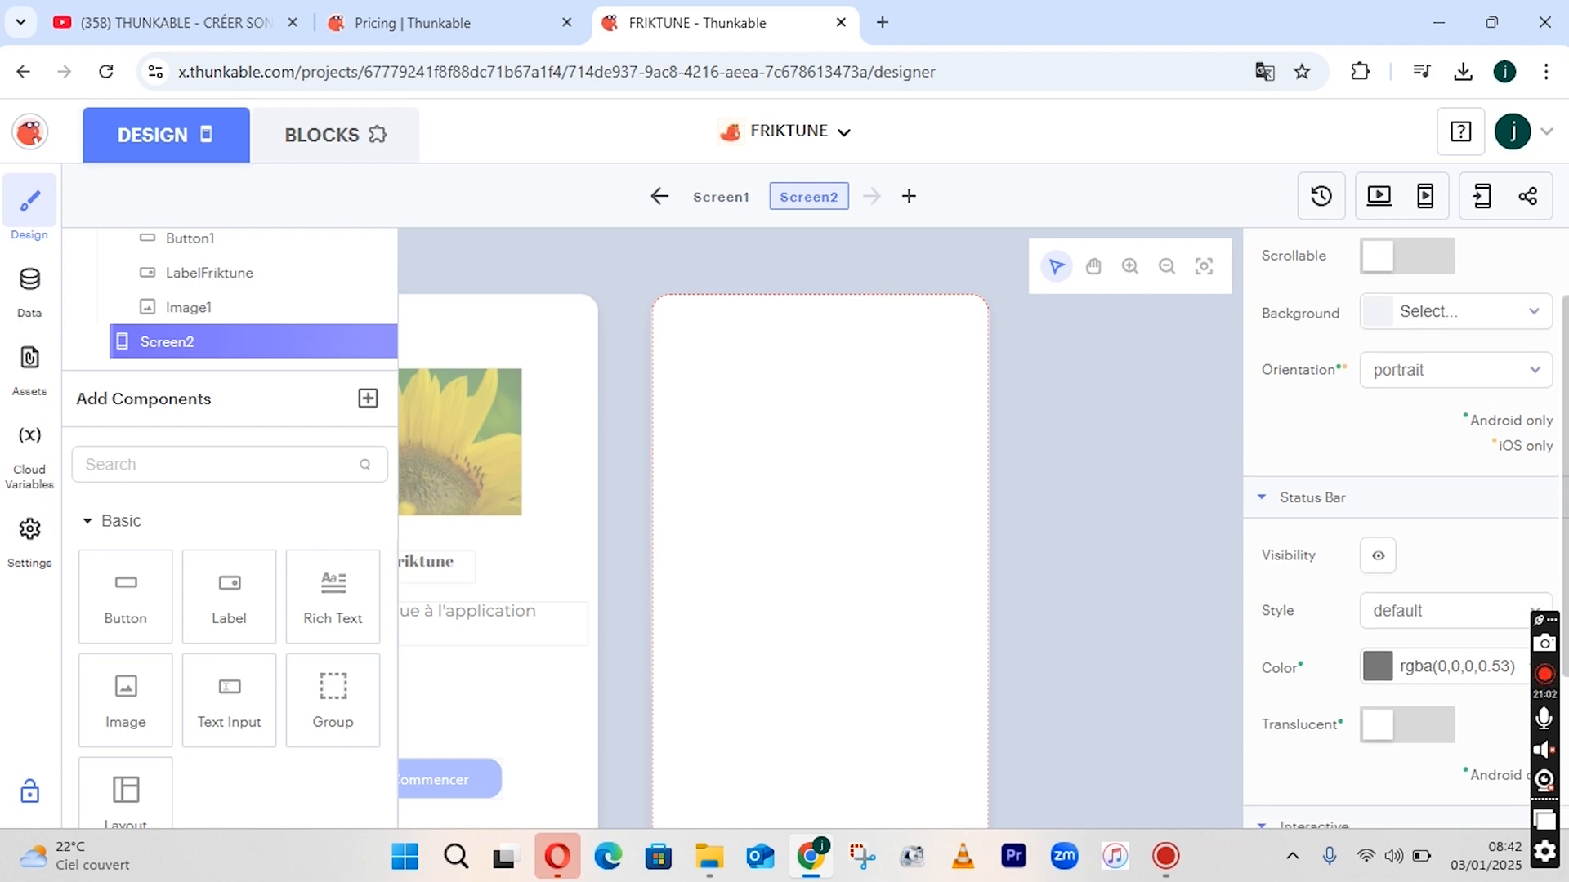
Add a label near the top of the second screen with the text "Connexion".
{"action": "left_click_drag", "start_coordinate": [215, 636], "coordinate": [796, 360]}
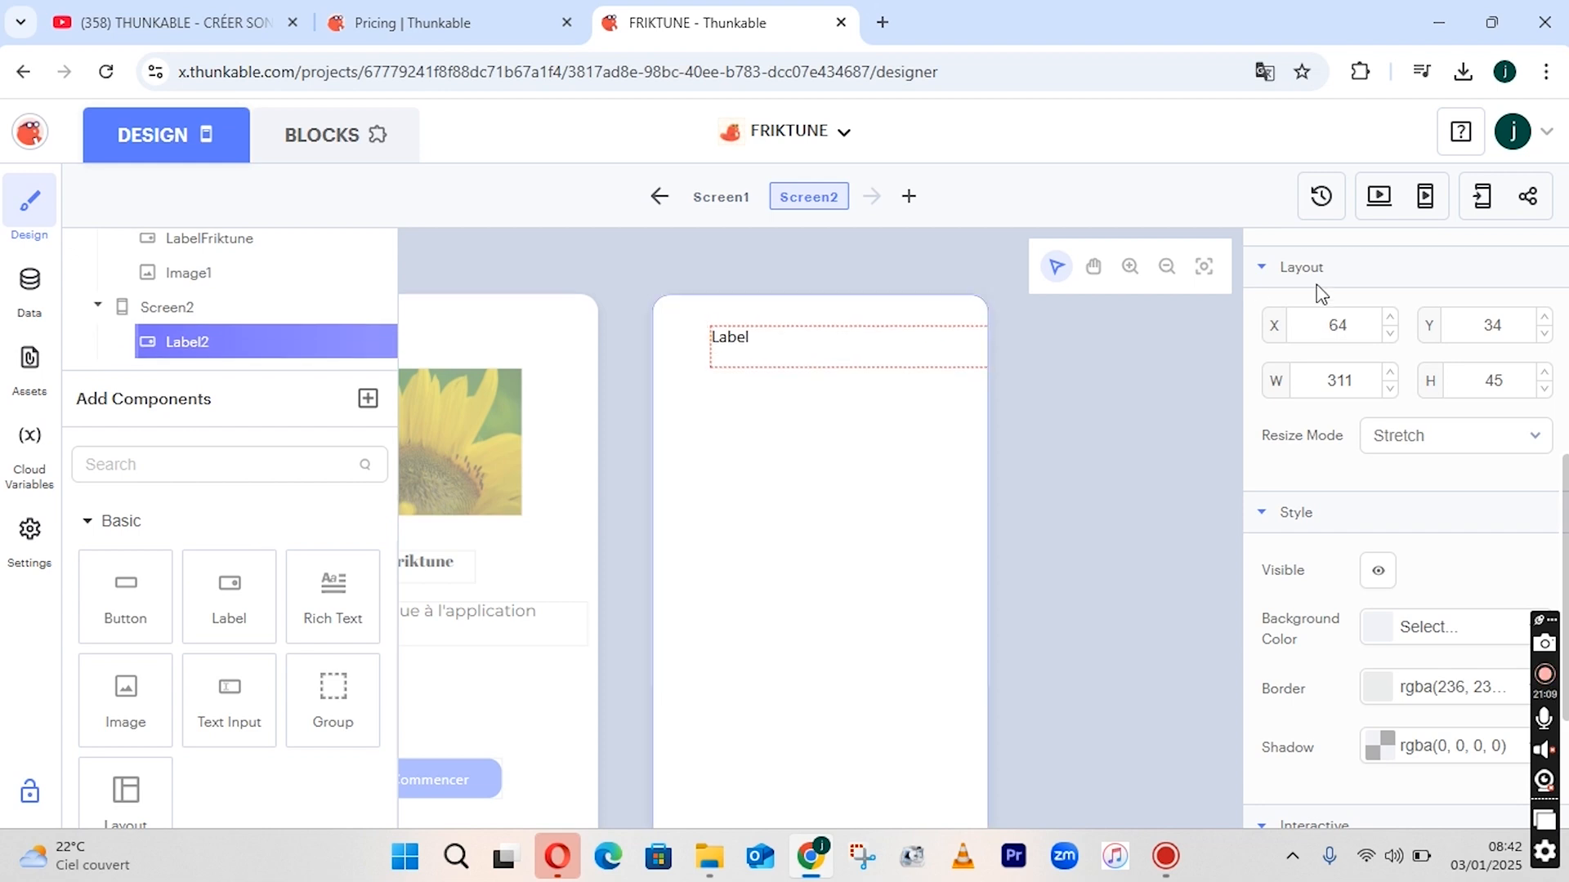
{"action": "scroll", "coordinate": [1566, 372], "scroll_direction": "up", "scroll_amount": 3}
{"action": "scroll", "coordinate": [1566, 372], "scroll_direction": "up", "scroll_amount": 3}
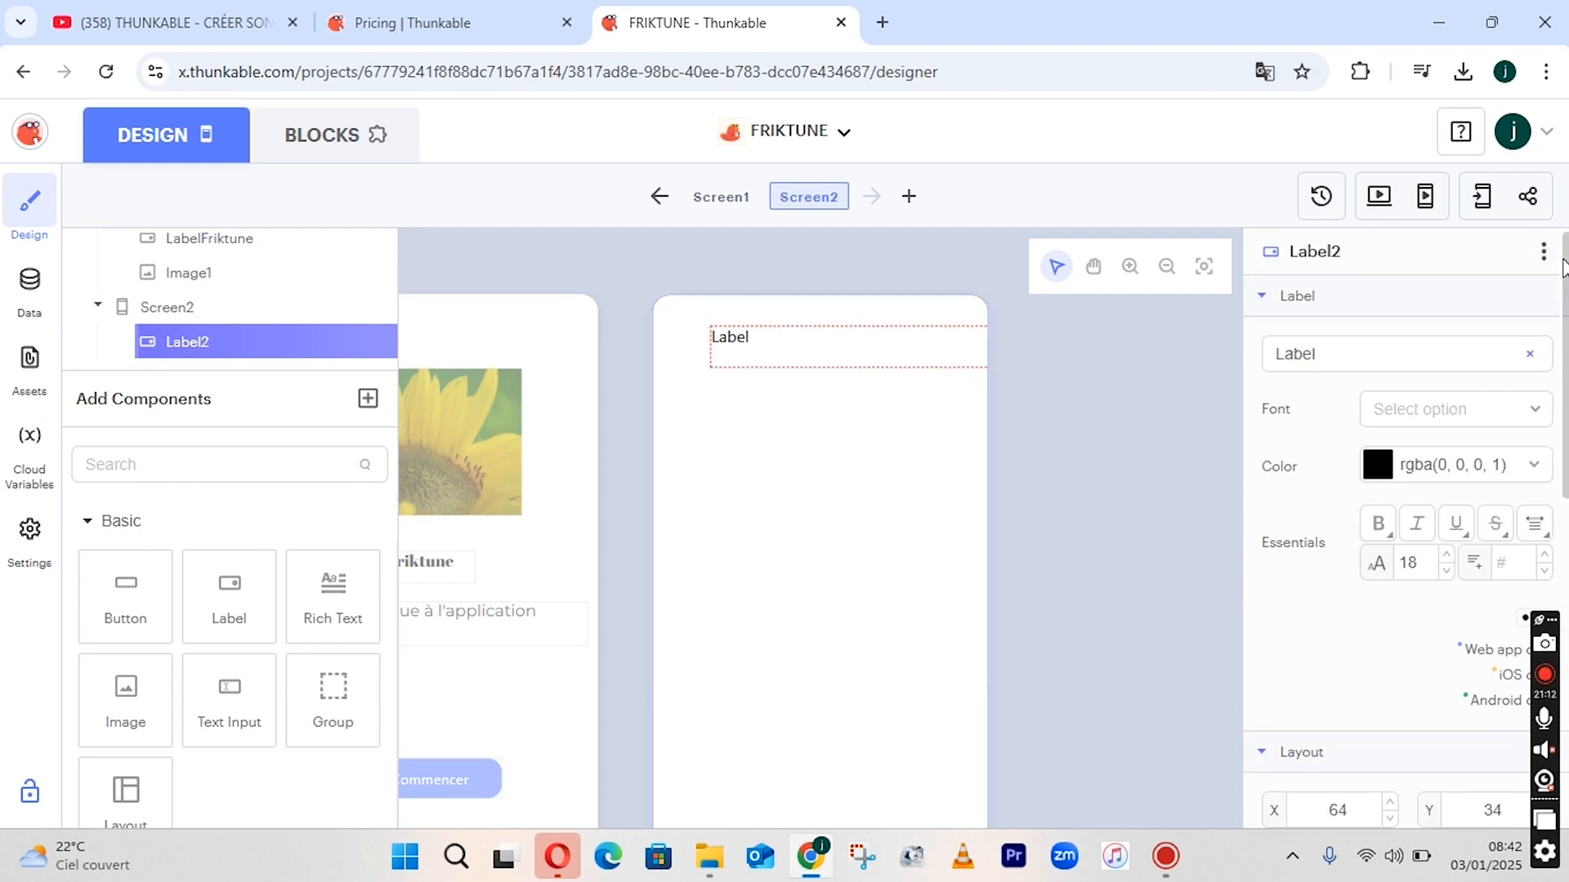
{"action": "left_click", "coordinate": [1353, 359]}
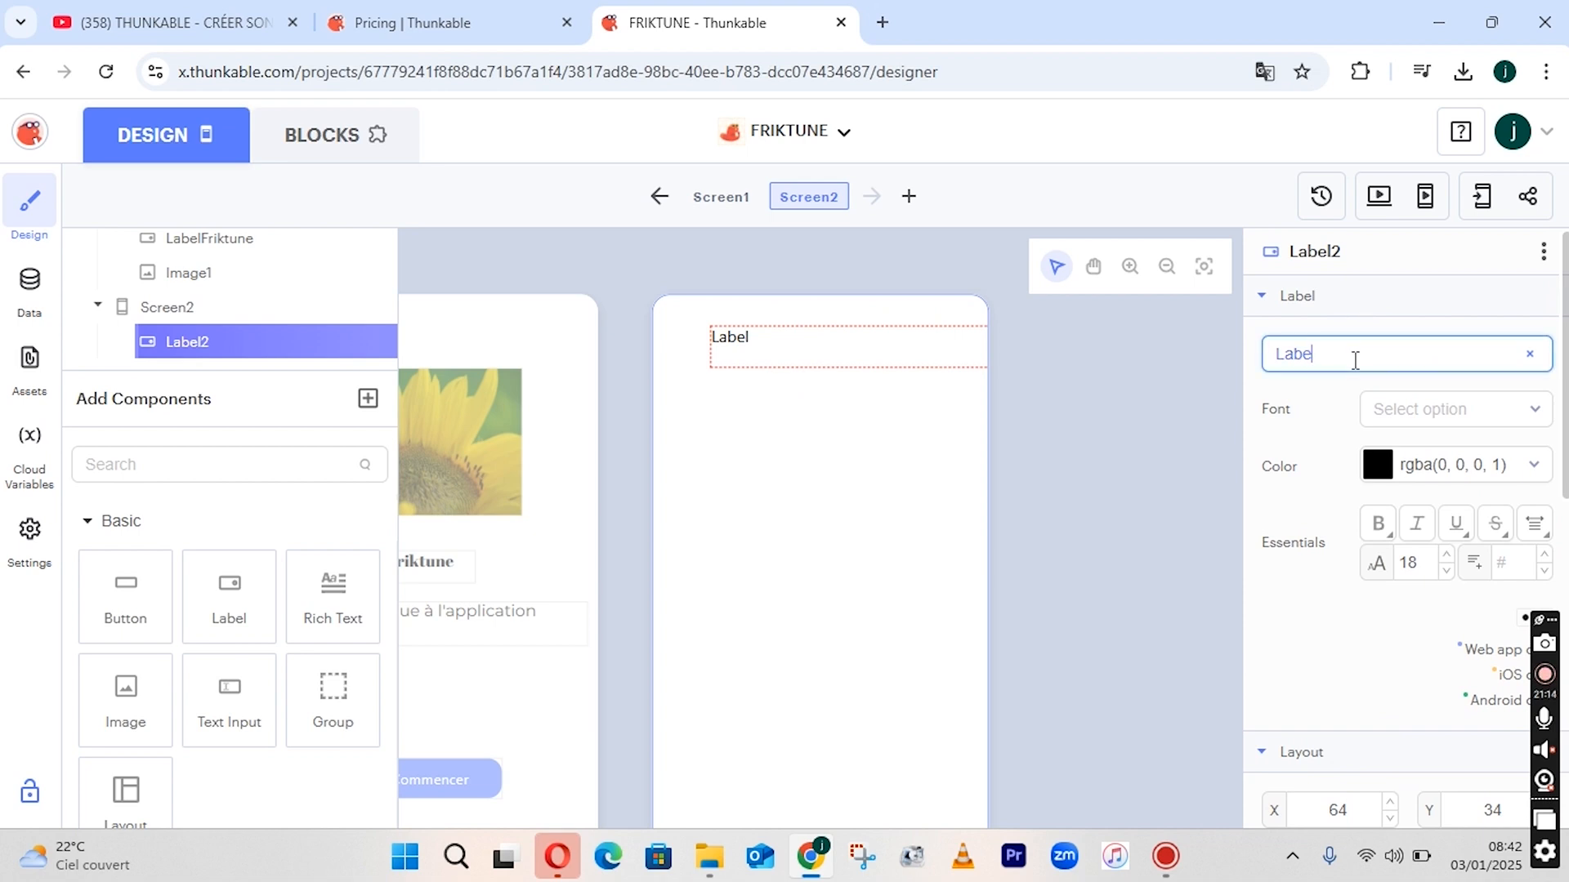
{"action": "key", "text": "BackSpace"}
{"action": "key", "text": "BackSpace"}
{"action": "key", "text": "BackSpace"}
{"action": "key", "text": "BackSpace"}
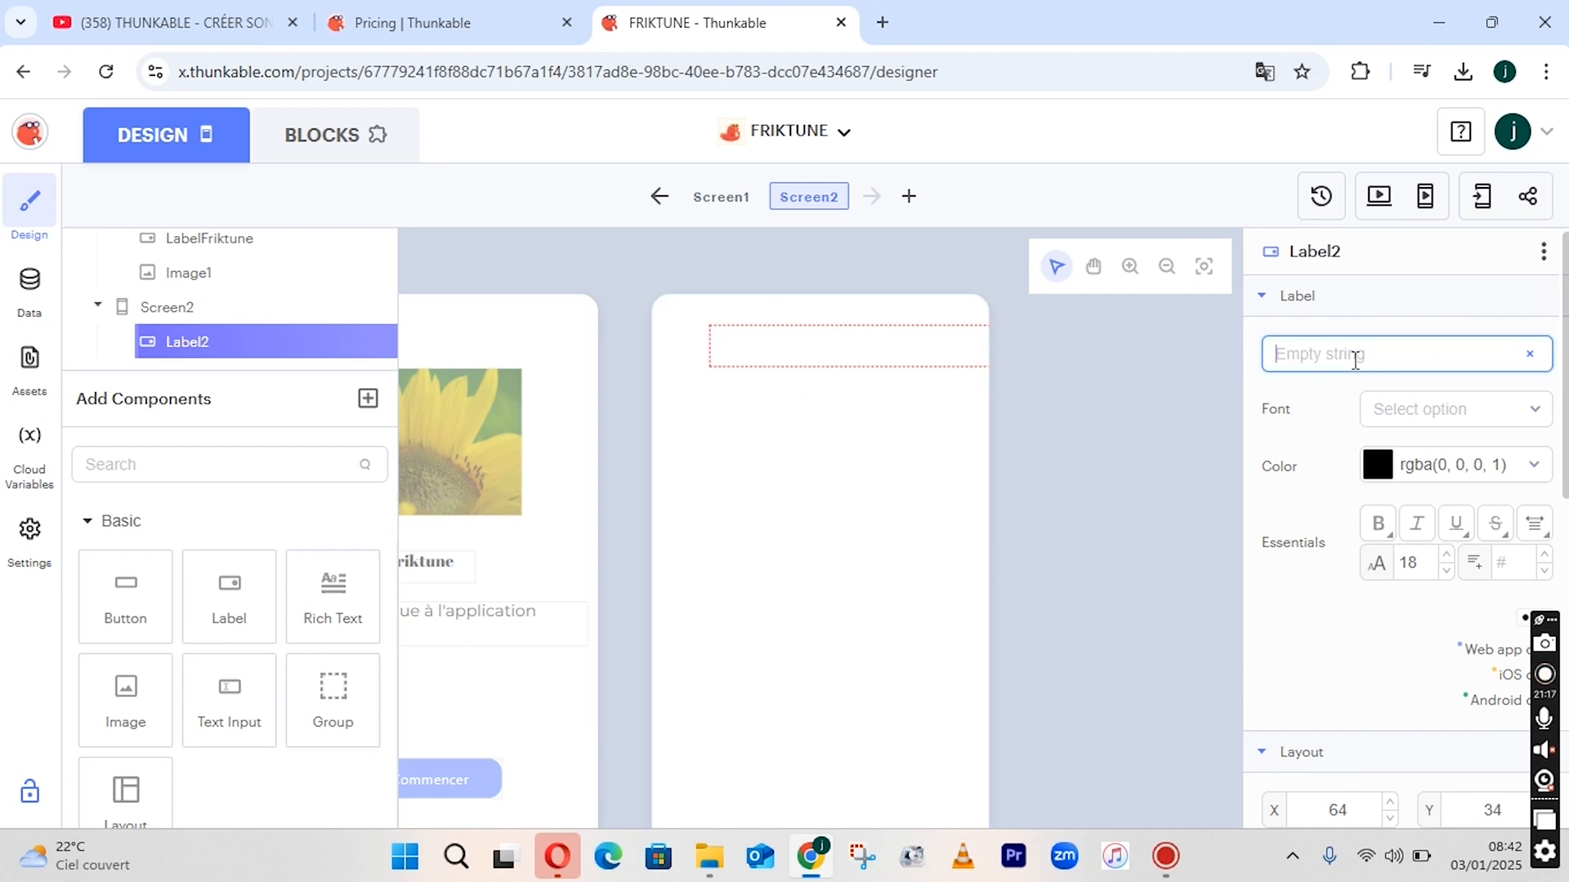
{"action": "type", "text": "Connexion"}
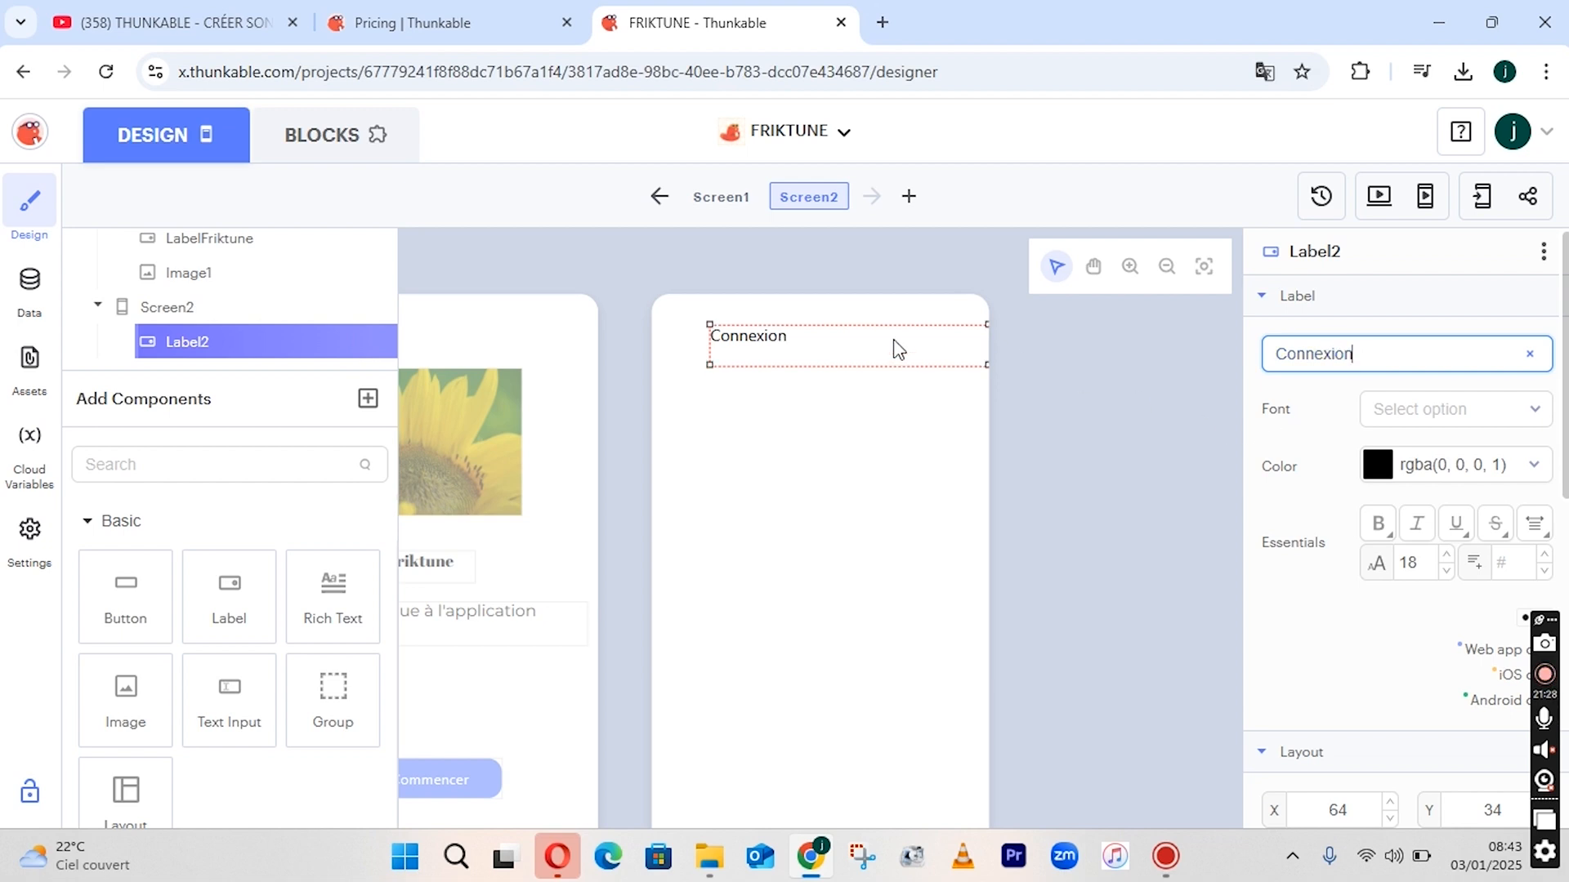
Narrow the Connexion label to about 150 wide and place it near the screen's top centre at about X 132, Y 29.
{"action": "left_click_drag", "start_coordinate": [902, 353], "coordinate": [851, 365]}
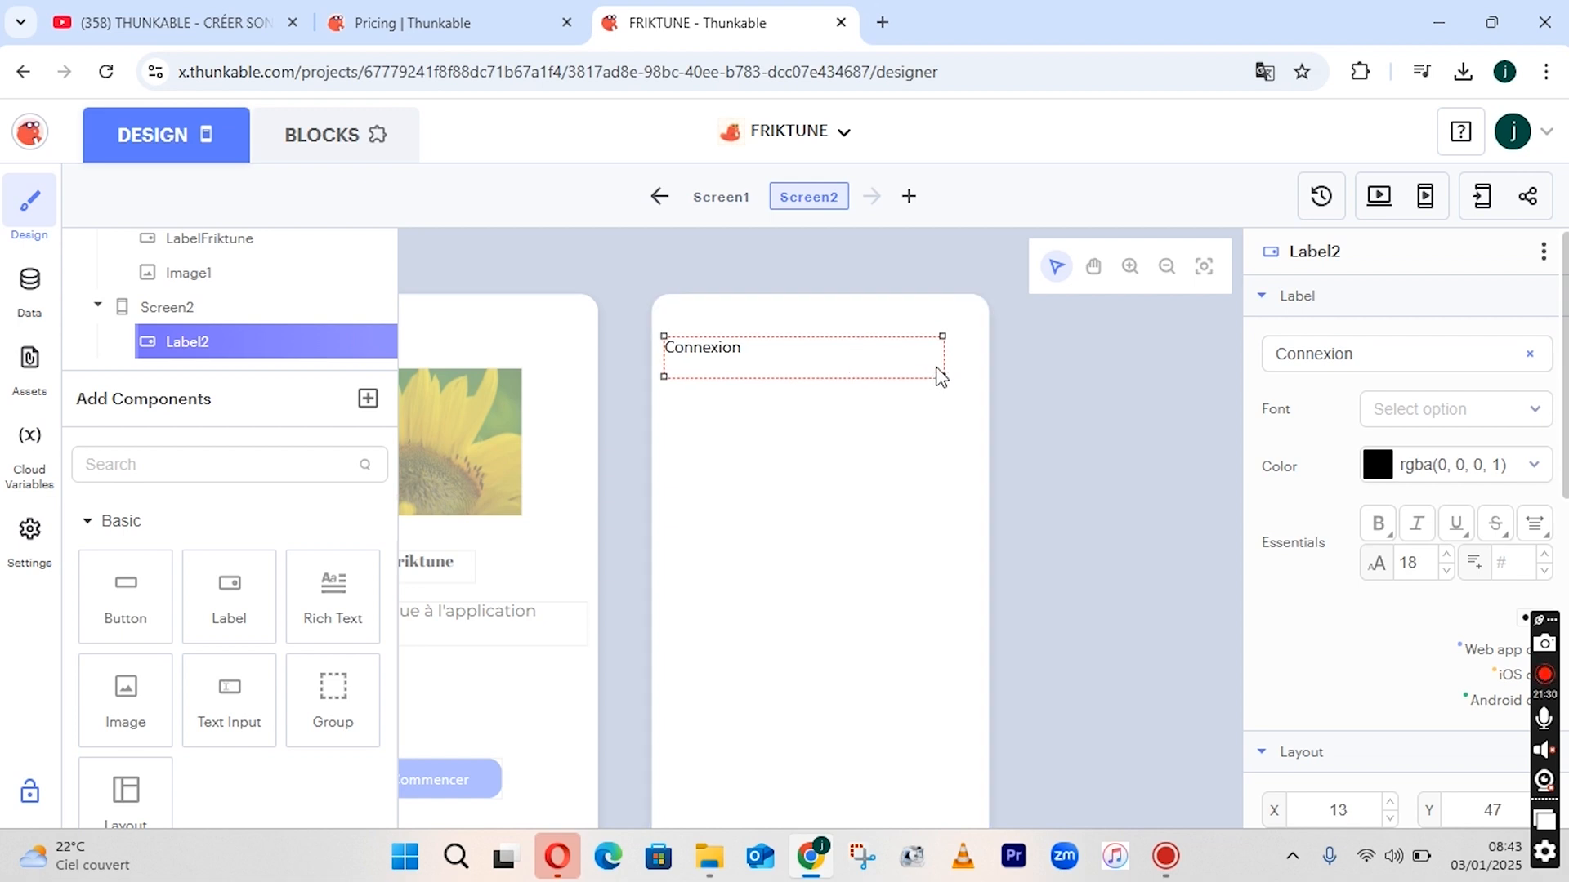
{"action": "left_click_drag", "start_coordinate": [945, 361], "coordinate": [837, 351]}
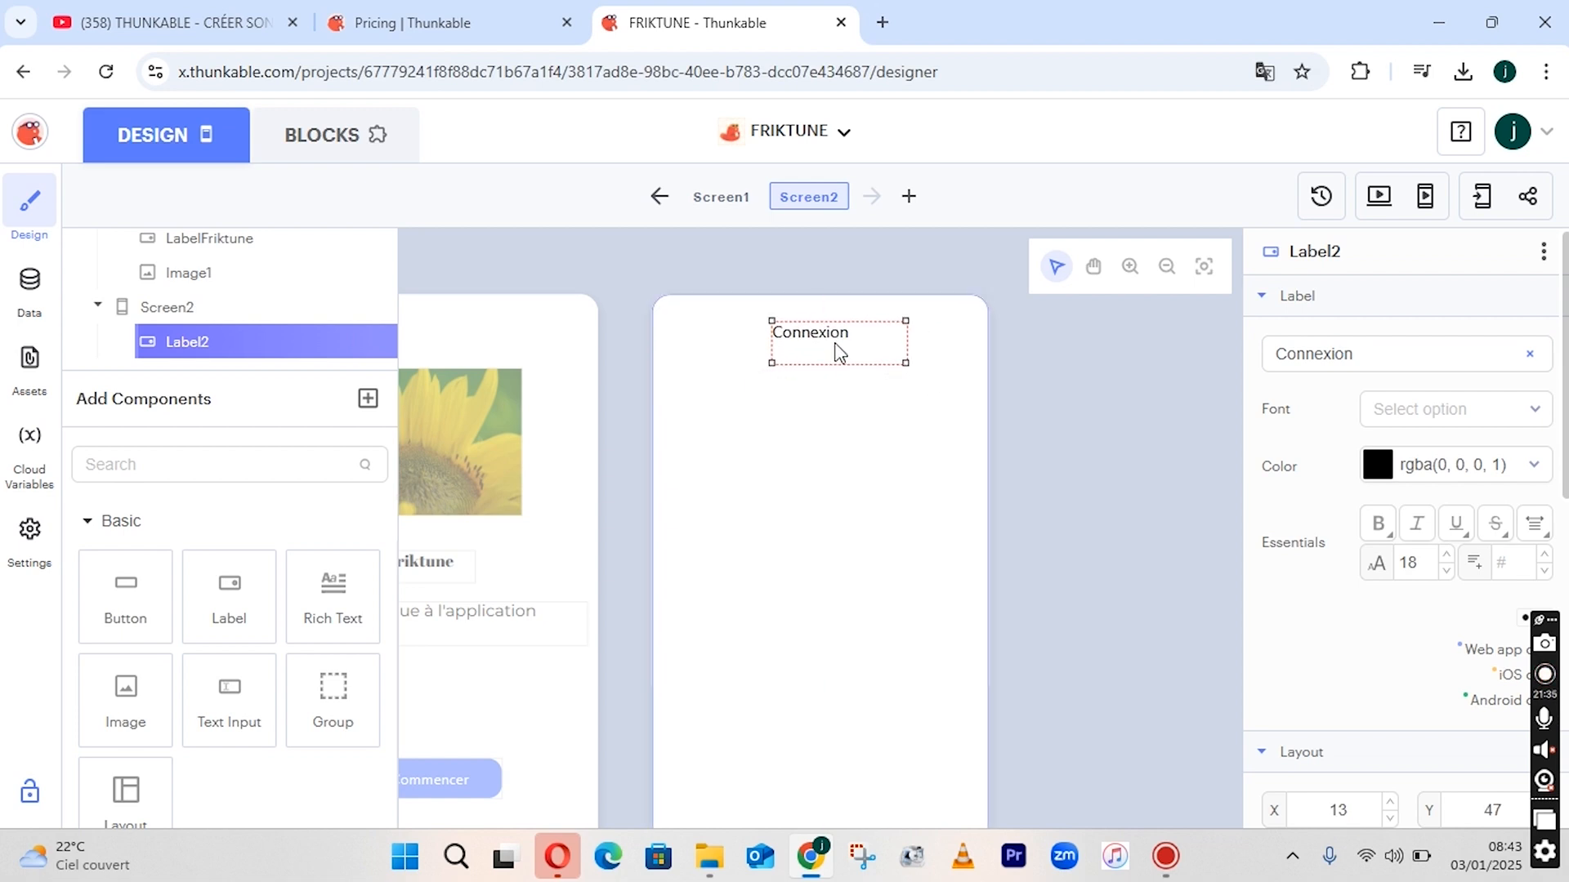
Set the Connexion label to Abril Fatface at size 22 and nudge it to about X 129, Y 25.
{"action": "left_click", "coordinate": [1466, 425]}
{"action": "left_click", "coordinate": [1430, 456]}
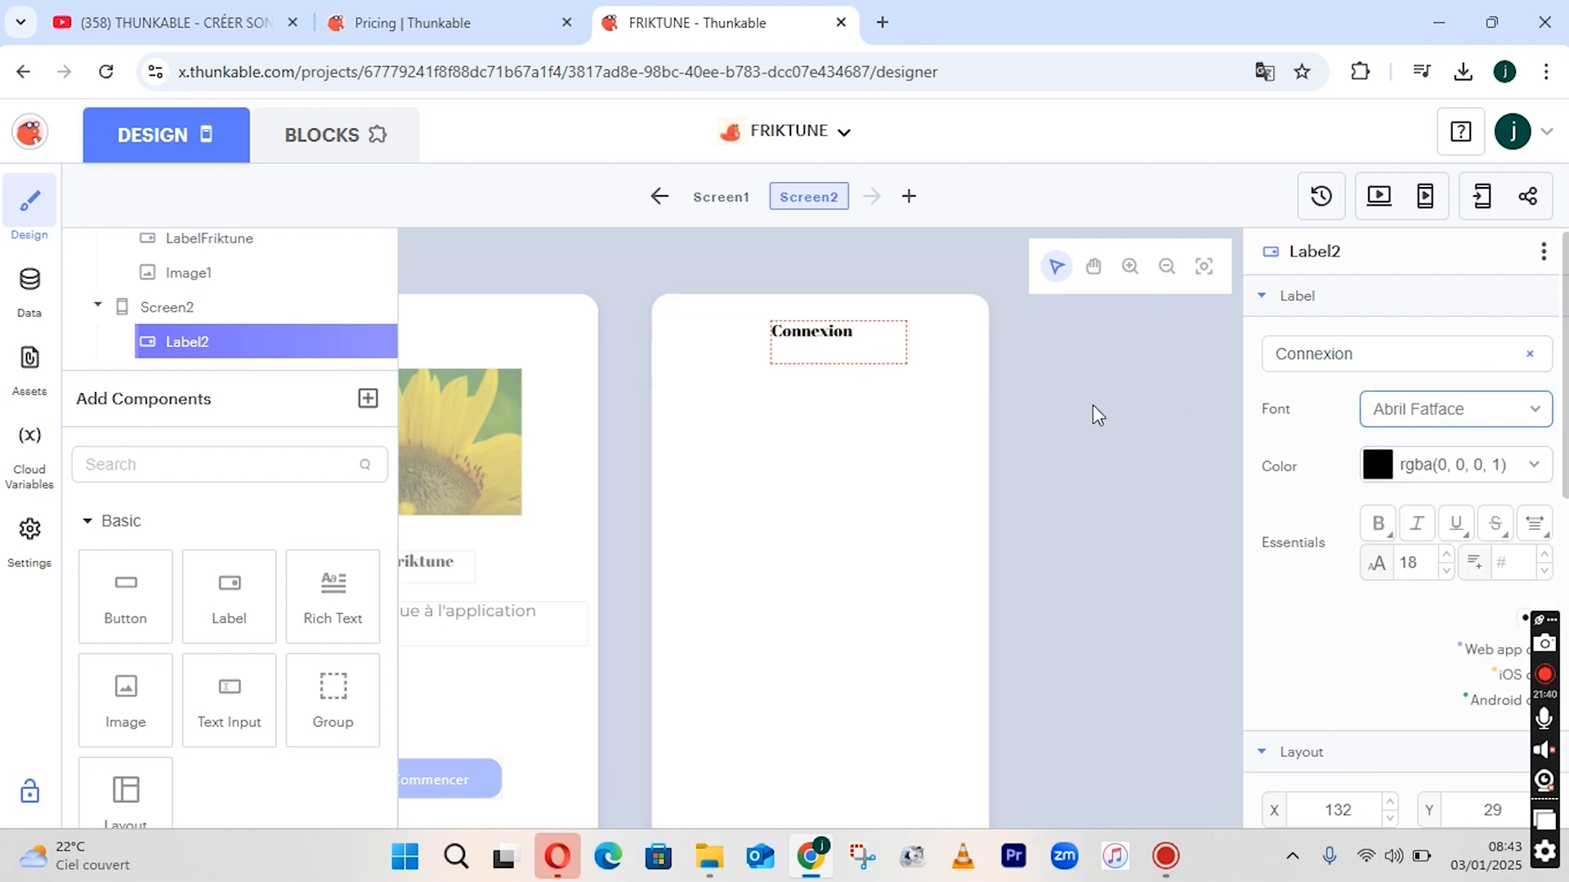
{"action": "left_click", "coordinate": [1447, 555]}
{"action": "left_click", "coordinate": [1447, 555]}
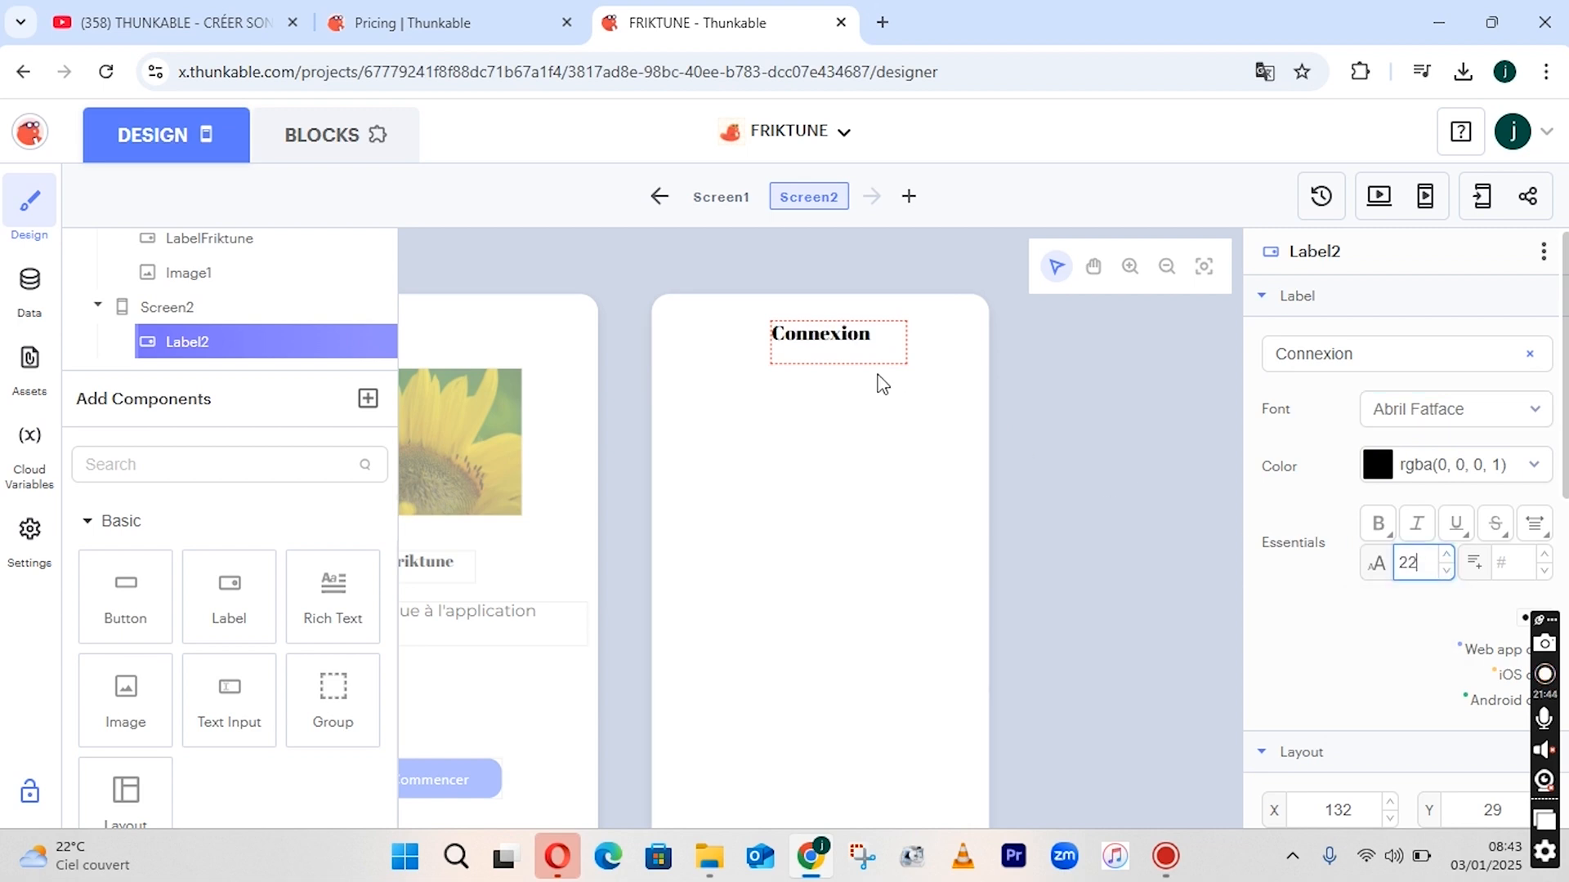
{"action": "mouse_move", "coordinate": [854, 356]}
{"action": "left_mouse_down"}
{"action": "mouse_move", "coordinate": [835, 359]}
{"action": "mouse_move", "coordinate": [850, 350]}
{"action": "left_mouse_up"}
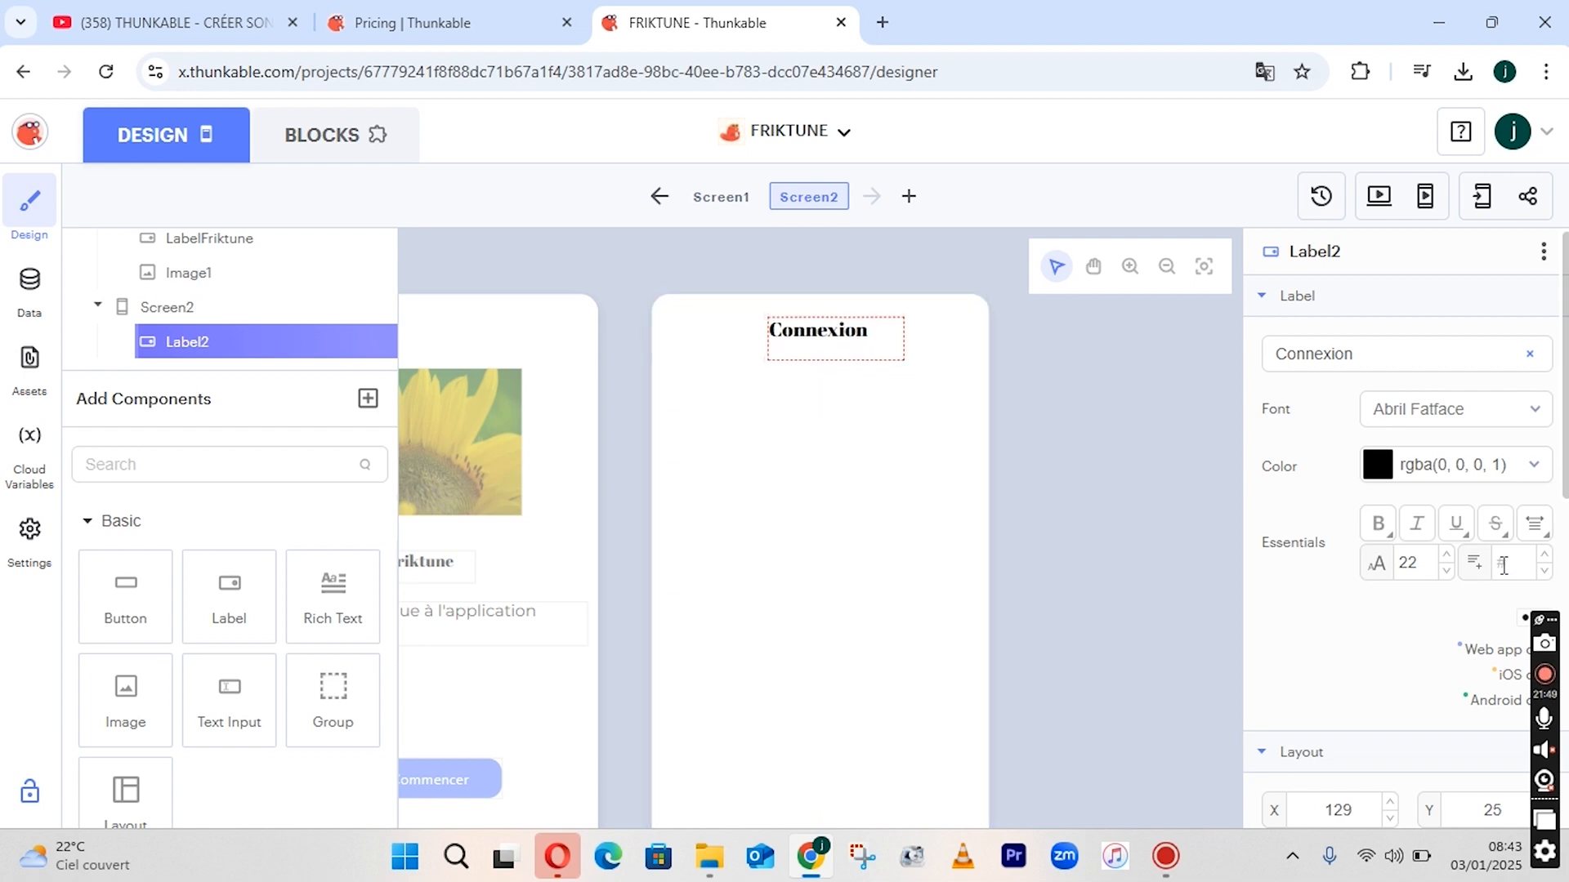
Try italic, underline and strikethrough styling on the Connexion label.
{"action": "left_click", "coordinate": [1417, 527]}
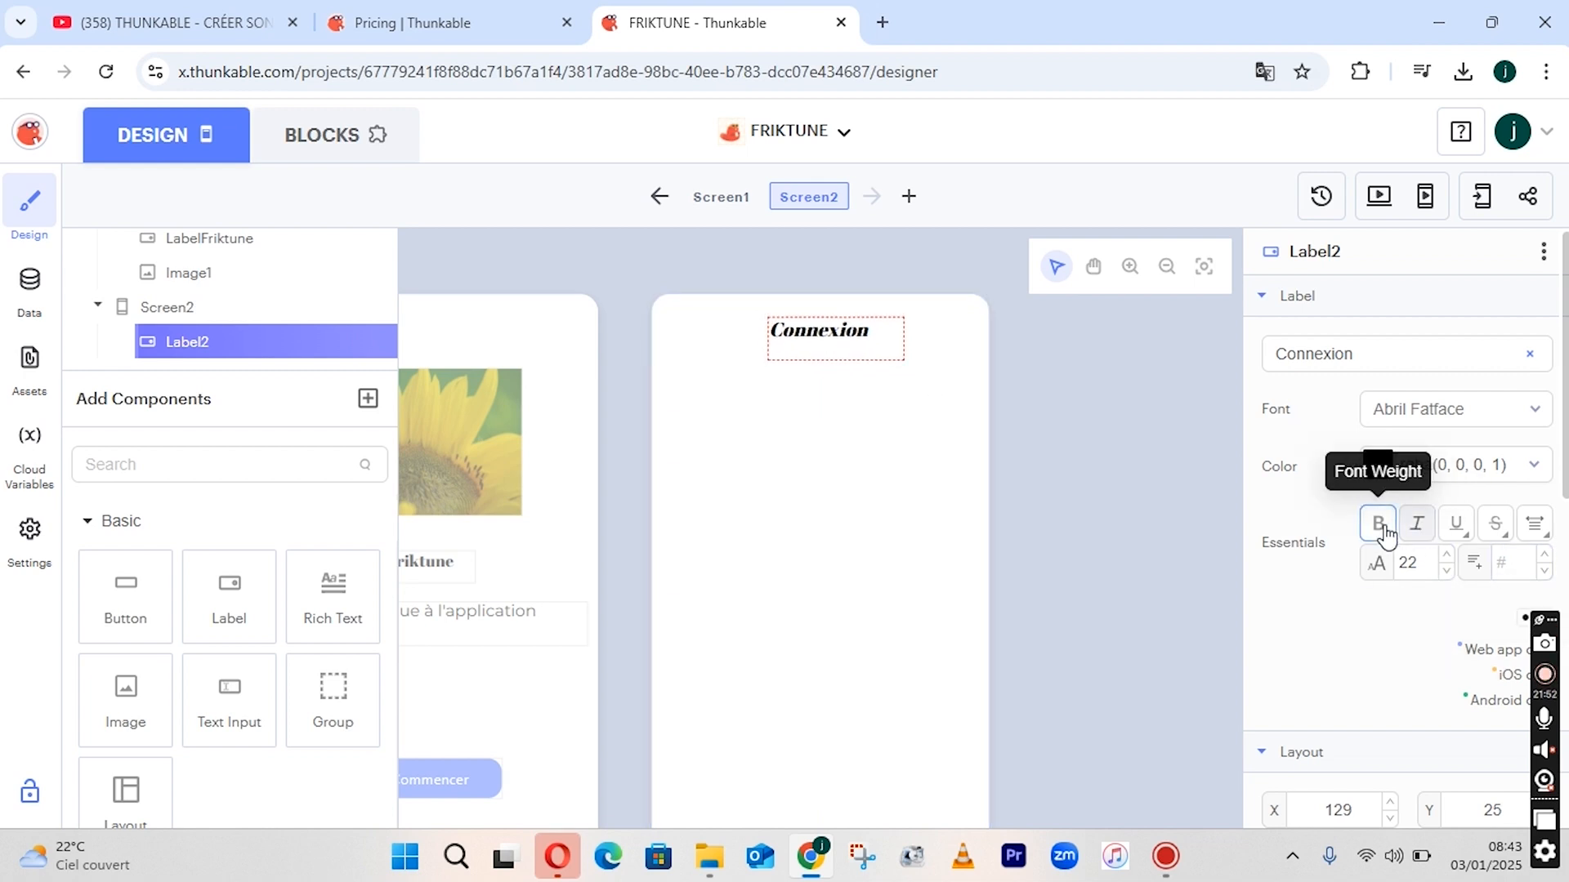
{"action": "left_click", "coordinate": [1380, 529]}
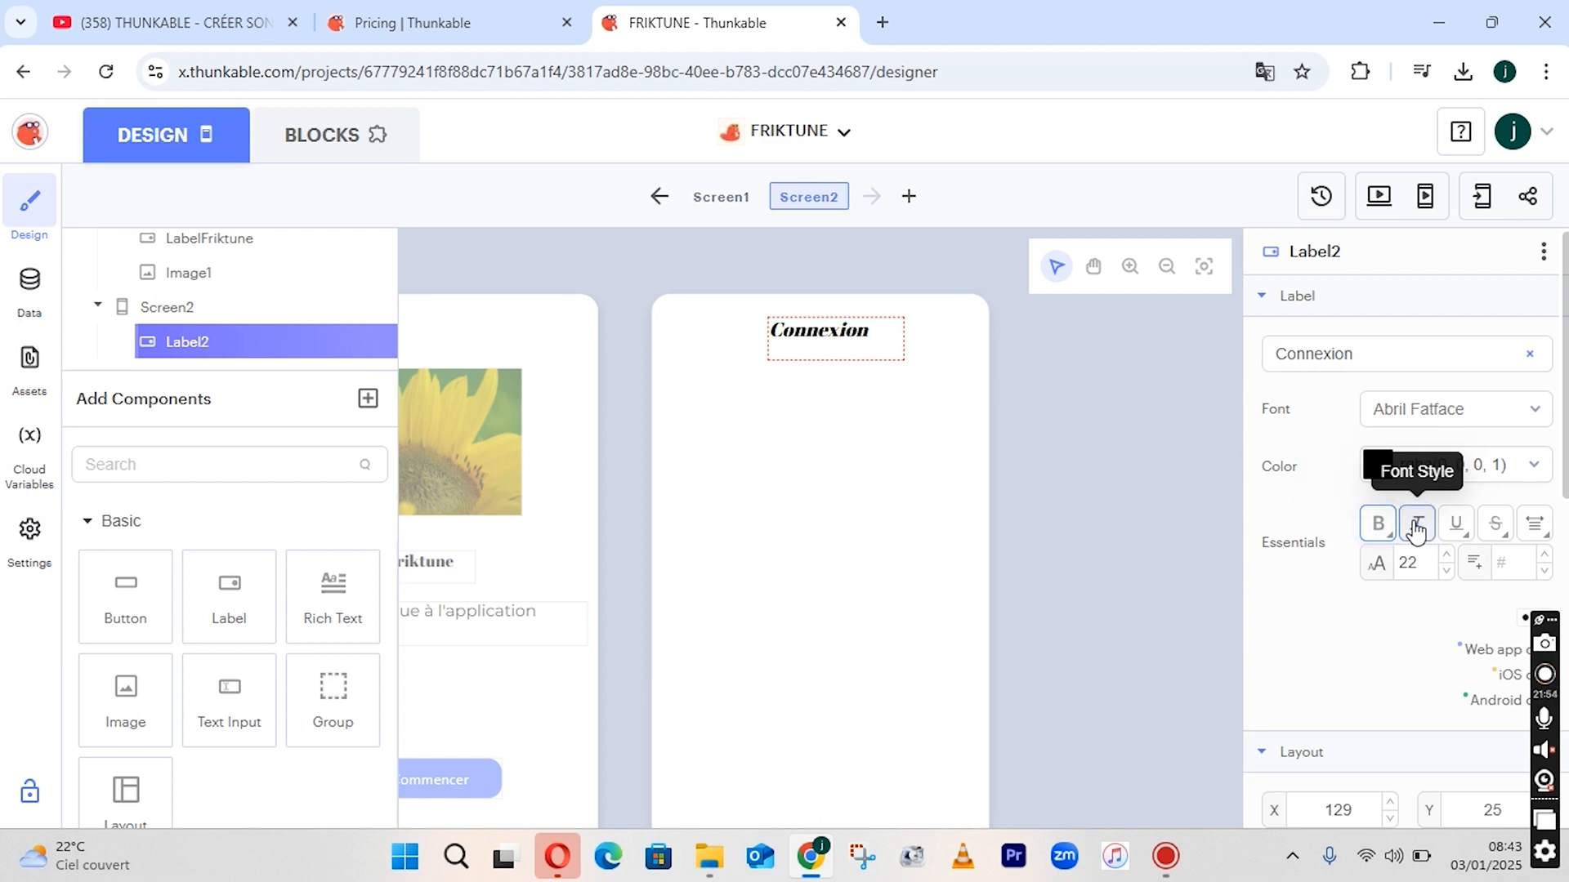
{"action": "left_click", "coordinate": [1416, 525]}
{"action": "left_click", "coordinate": [1459, 527]}
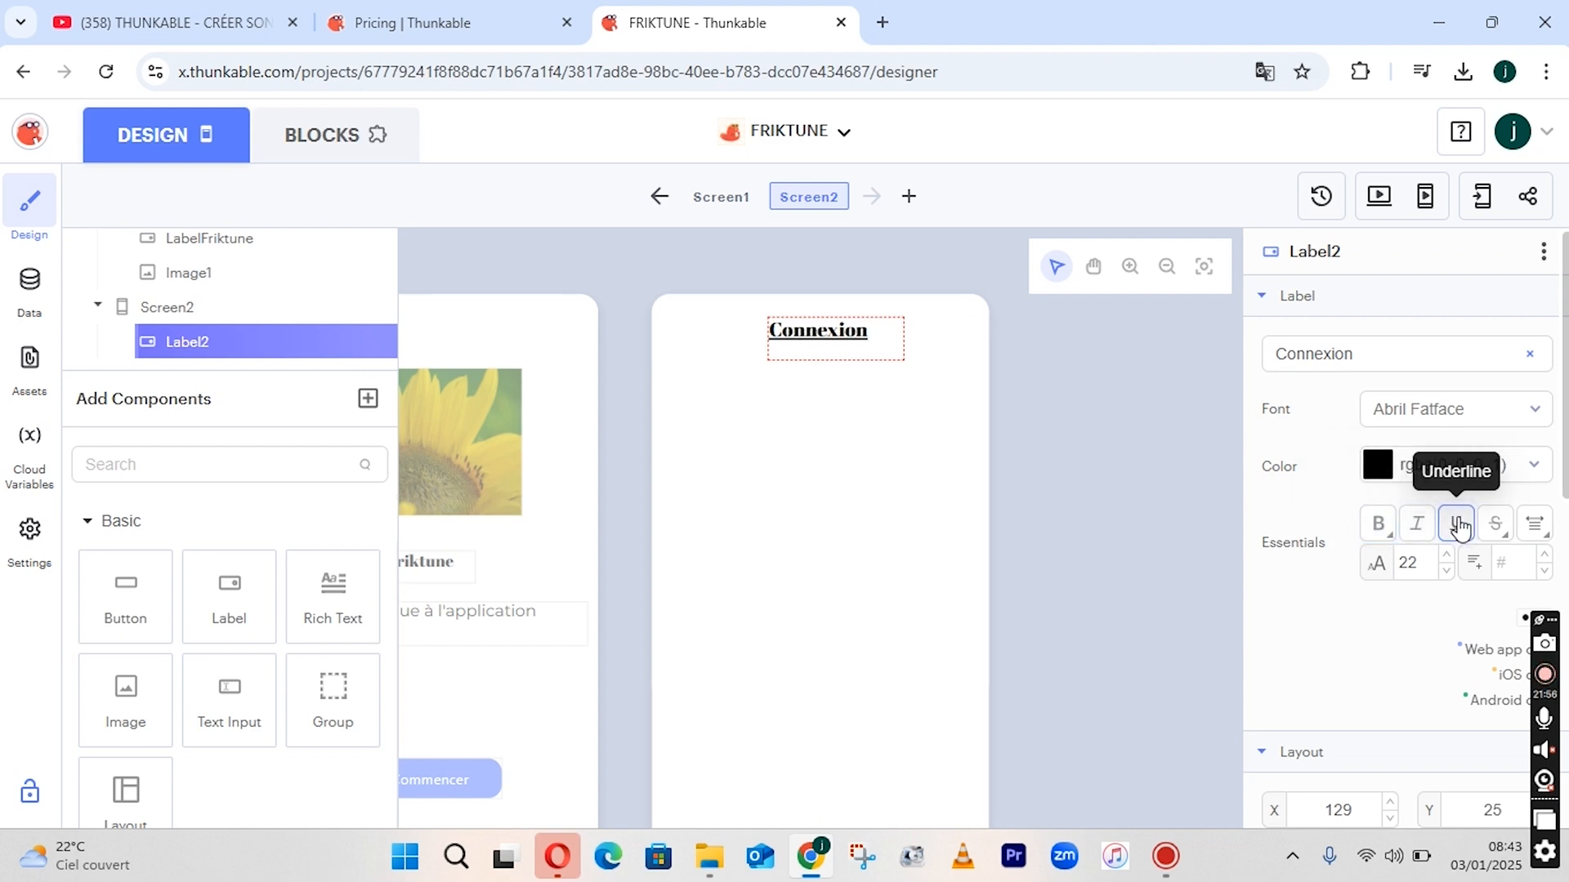
{"action": "left_click", "coordinate": [1460, 528]}
{"action": "left_click", "coordinate": [1499, 527]}
{"action": "left_click", "coordinate": [1496, 527]}
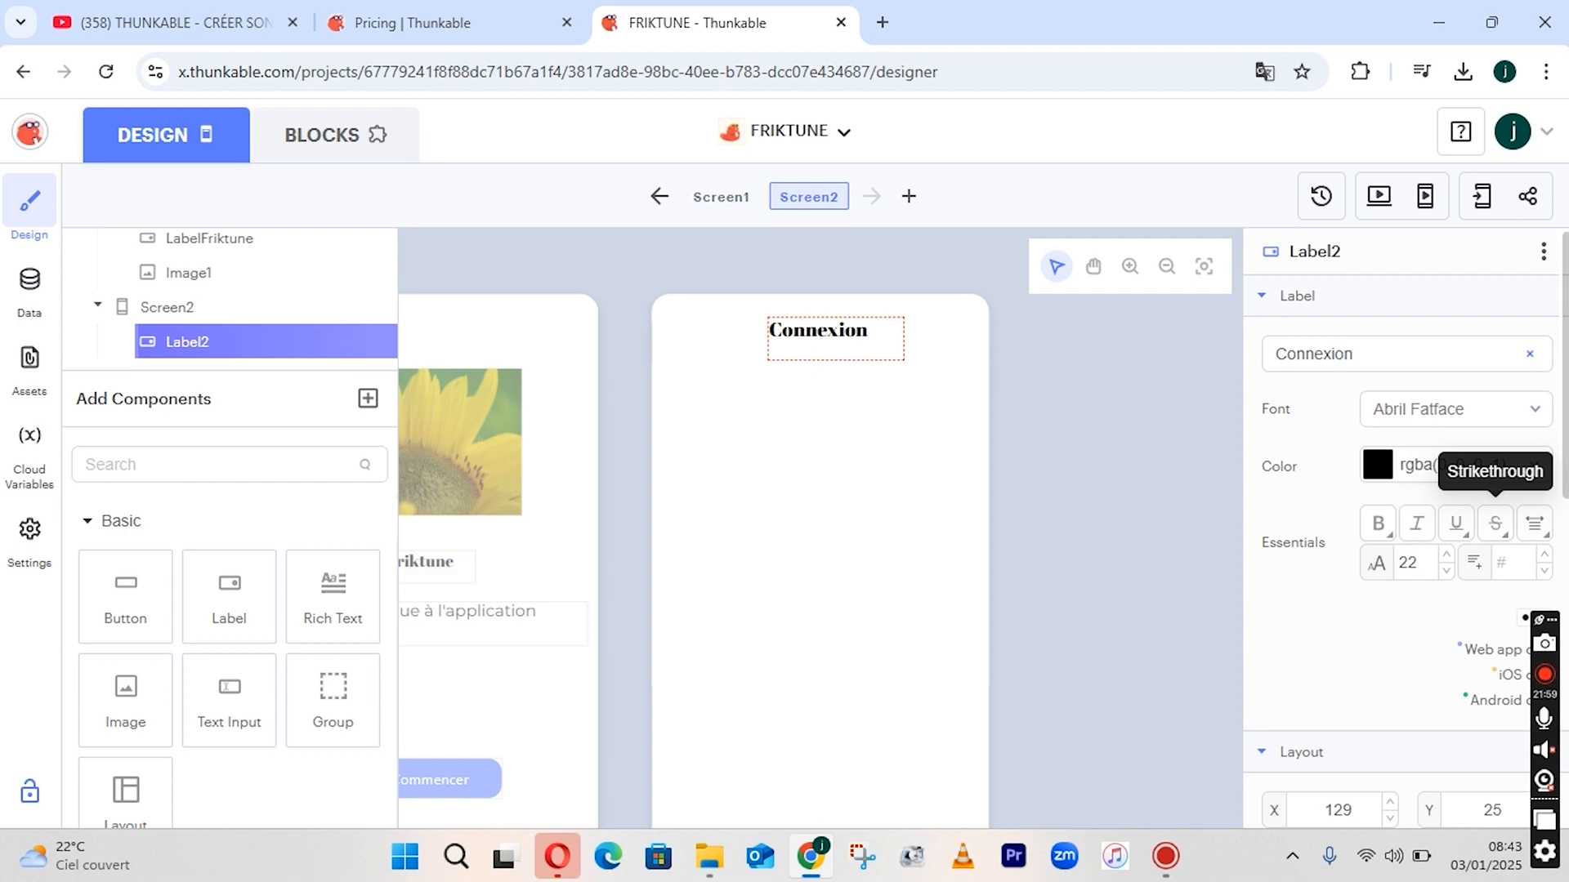
Centre-align the Connexion label's text and move the label to about X 113, Y 25.
{"action": "left_click", "coordinate": [1535, 530]}
{"action": "left_click", "coordinate": [1535, 603]}
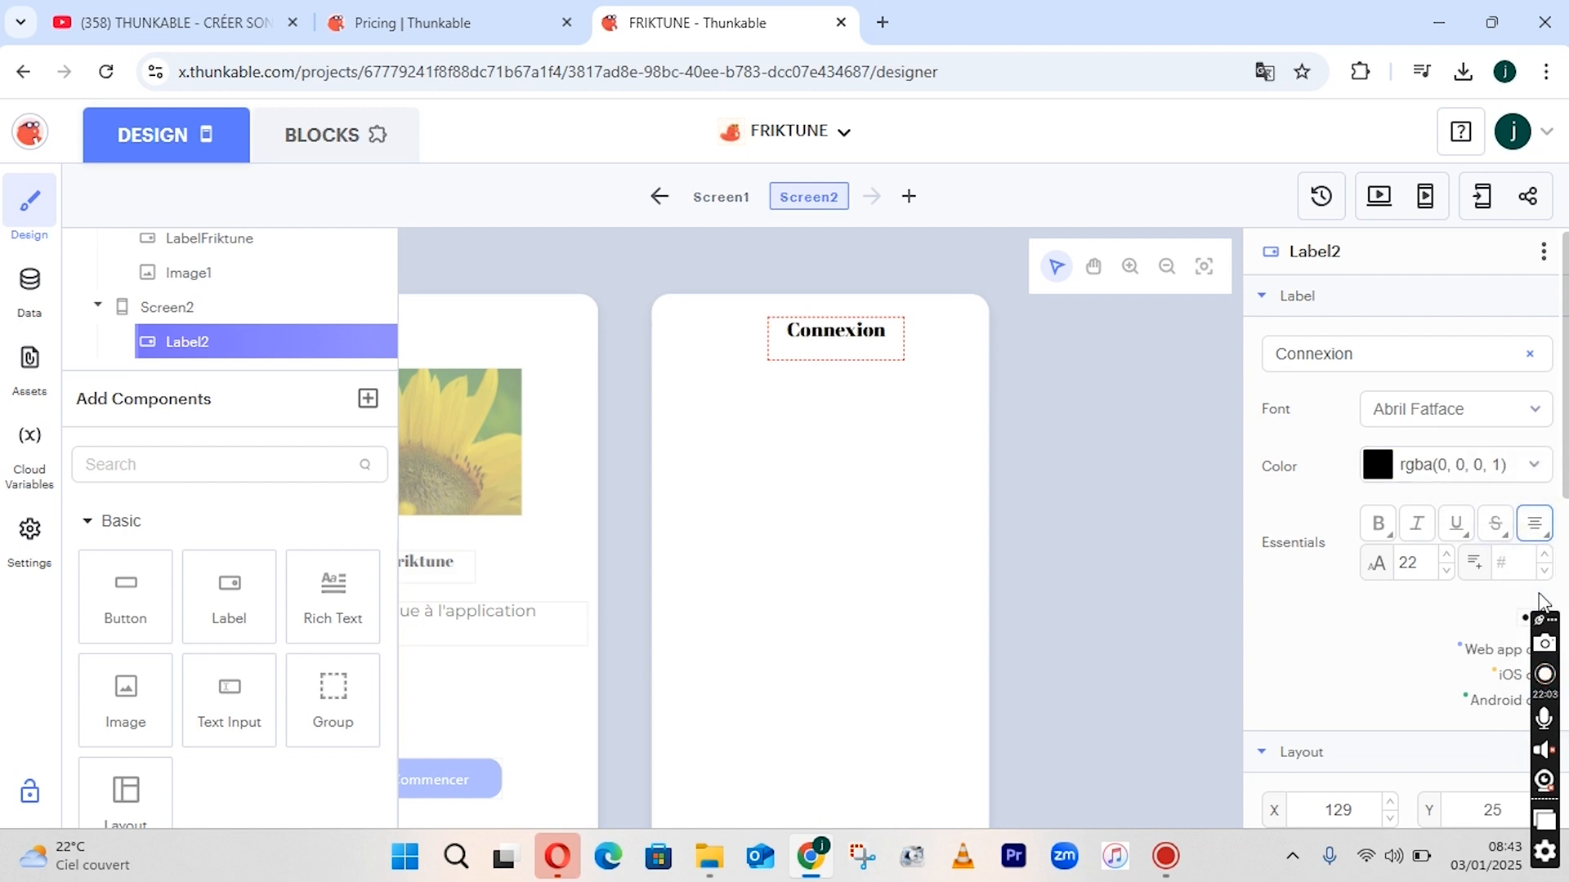
{"action": "left_click_drag", "start_coordinate": [856, 348], "coordinate": [838, 351]}
{"action": "scroll", "coordinate": [1443, 396], "scroll_direction": "down", "scroll_amount": 2}
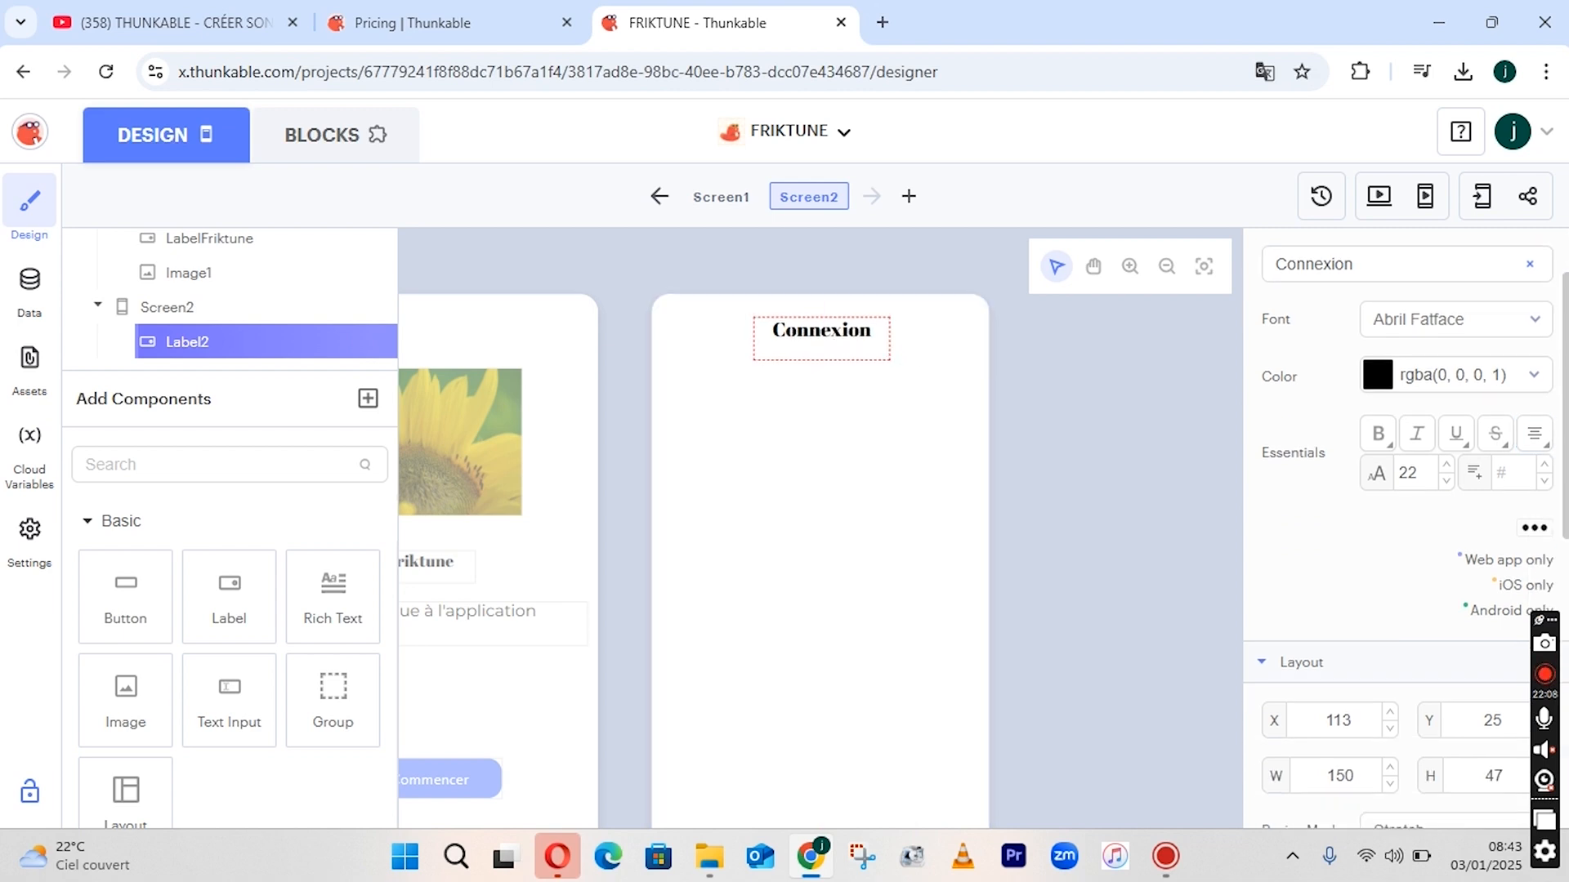
{"action": "scroll", "coordinate": [1443, 395], "scroll_direction": "up", "scroll_amount": 2}
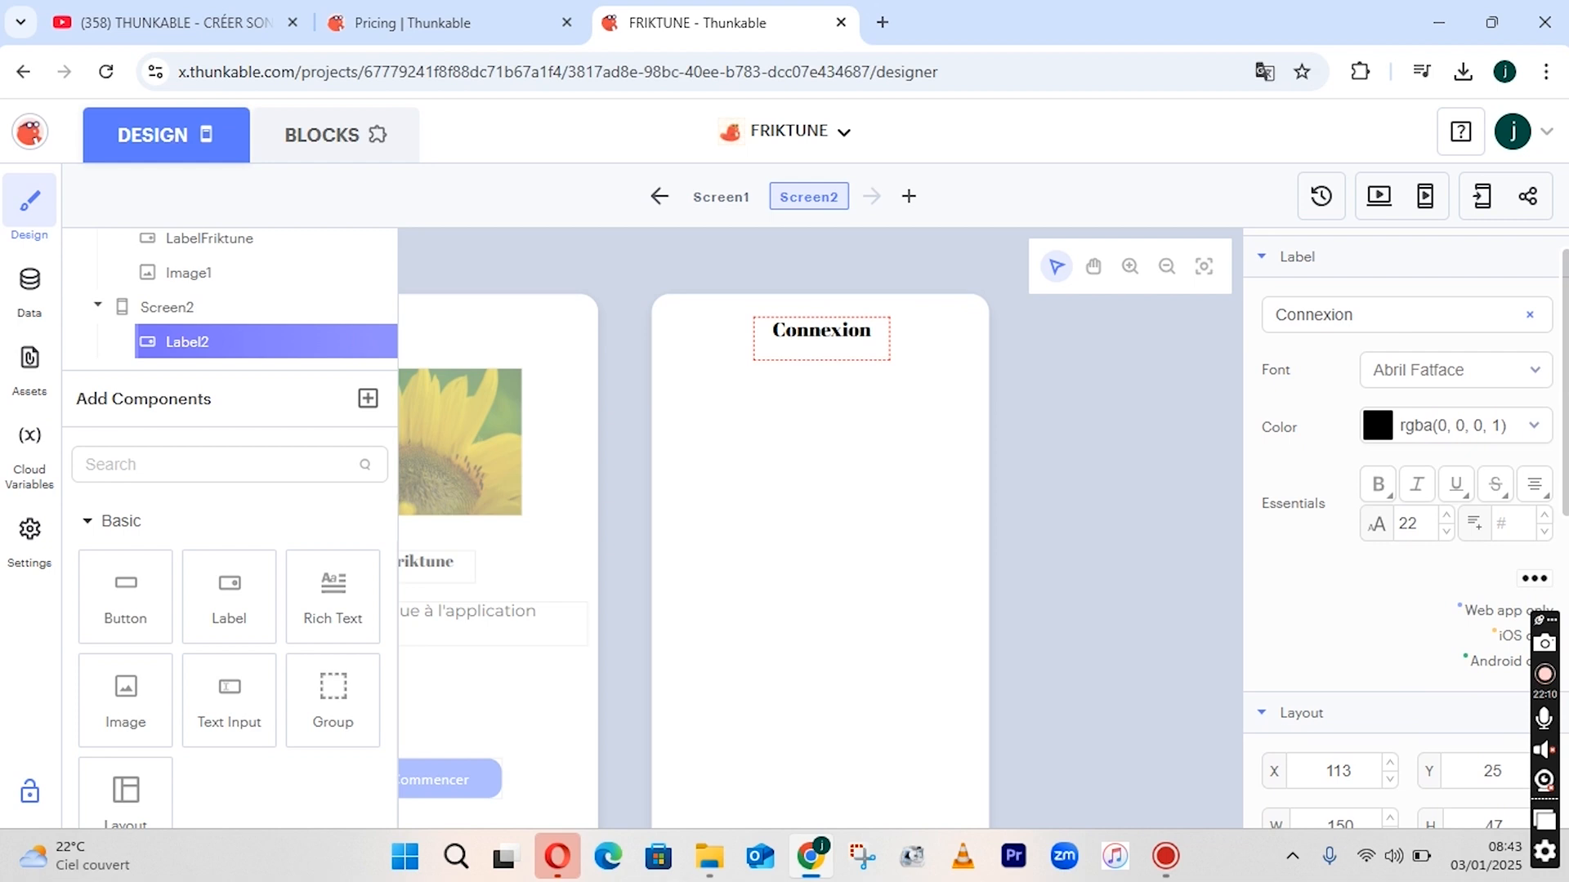
Add a label reading "Nom d'utilisateur" below the Connexion title, narrowed to about 155 wide and placed at about Y 200.
{"action": "left_click_drag", "start_coordinate": [230, 600], "coordinate": [781, 424]}
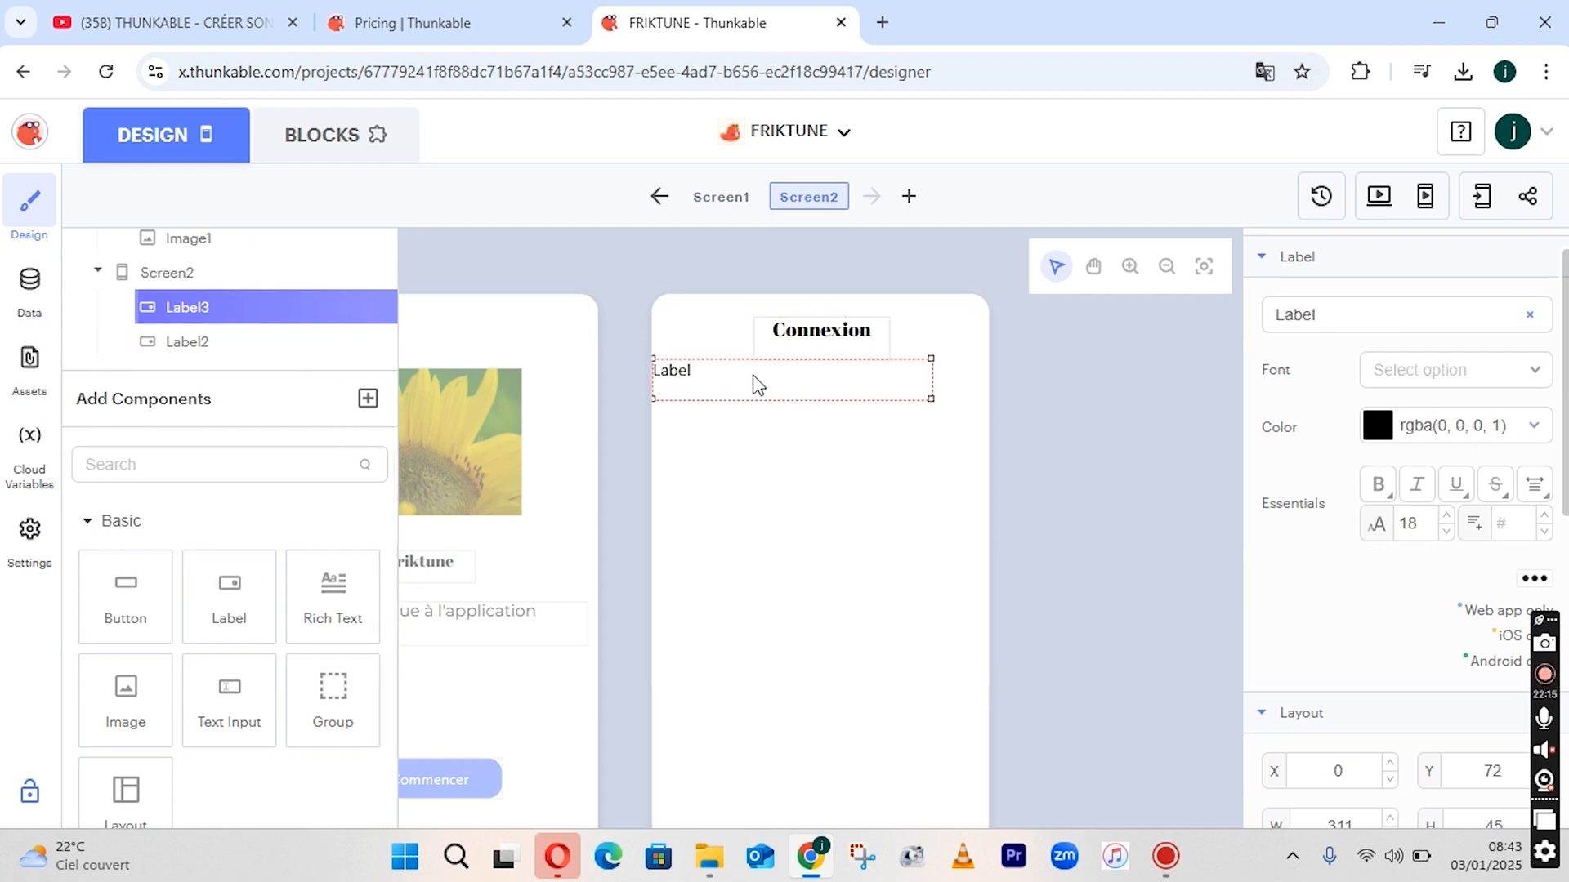
{"action": "left_click", "coordinate": [1340, 312]}
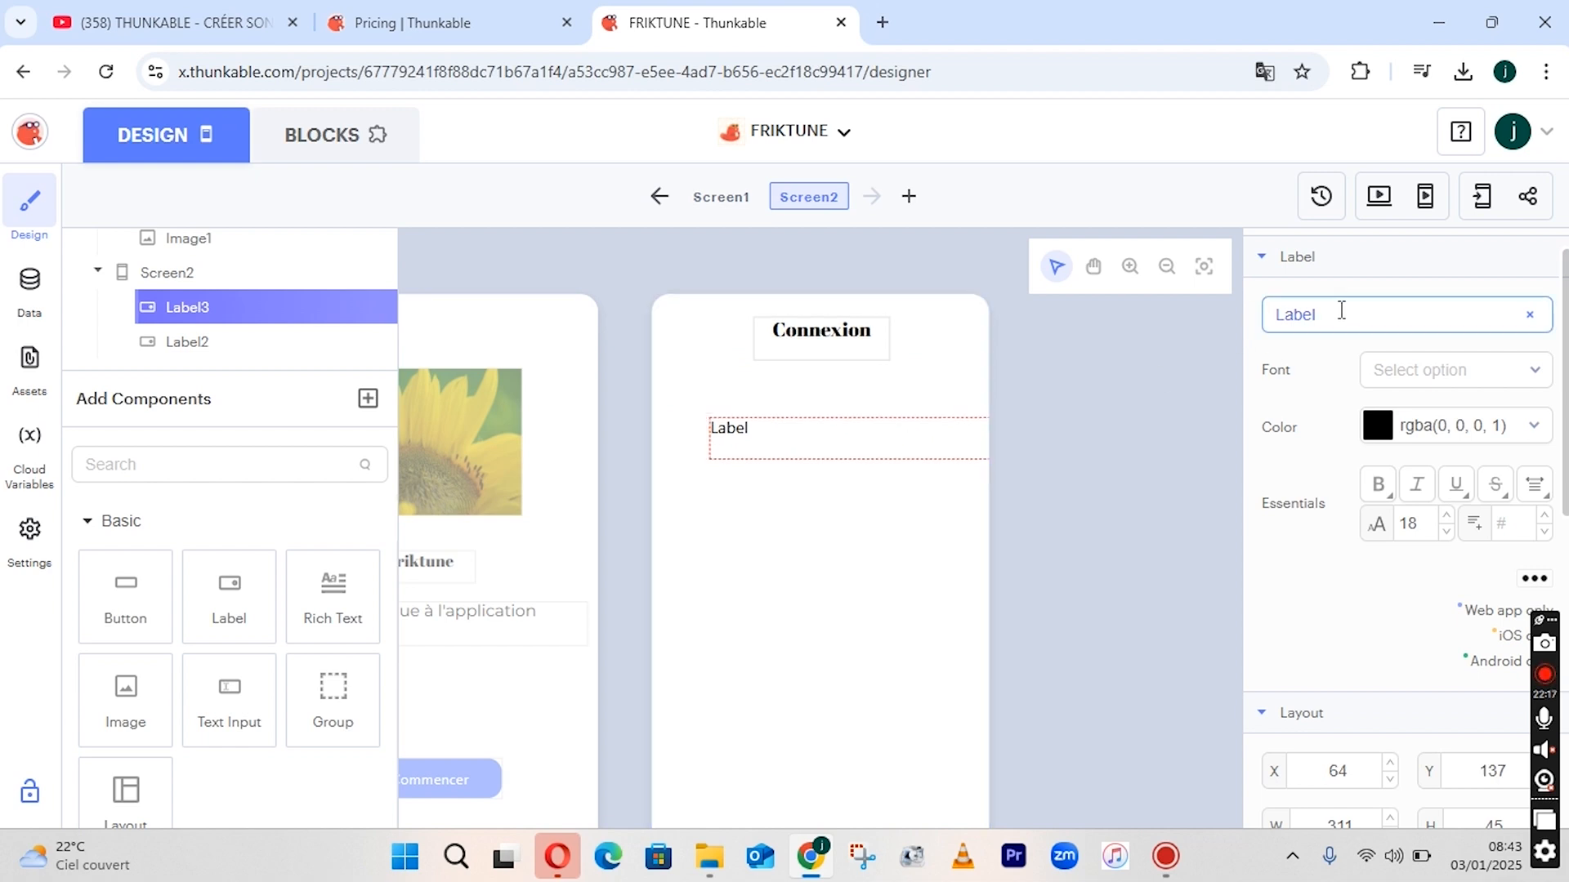
{"action": "key", "text": "BackSpace"}
{"action": "key", "text": "BackSpace"}
{"action": "key", "text": "BackSpace"}
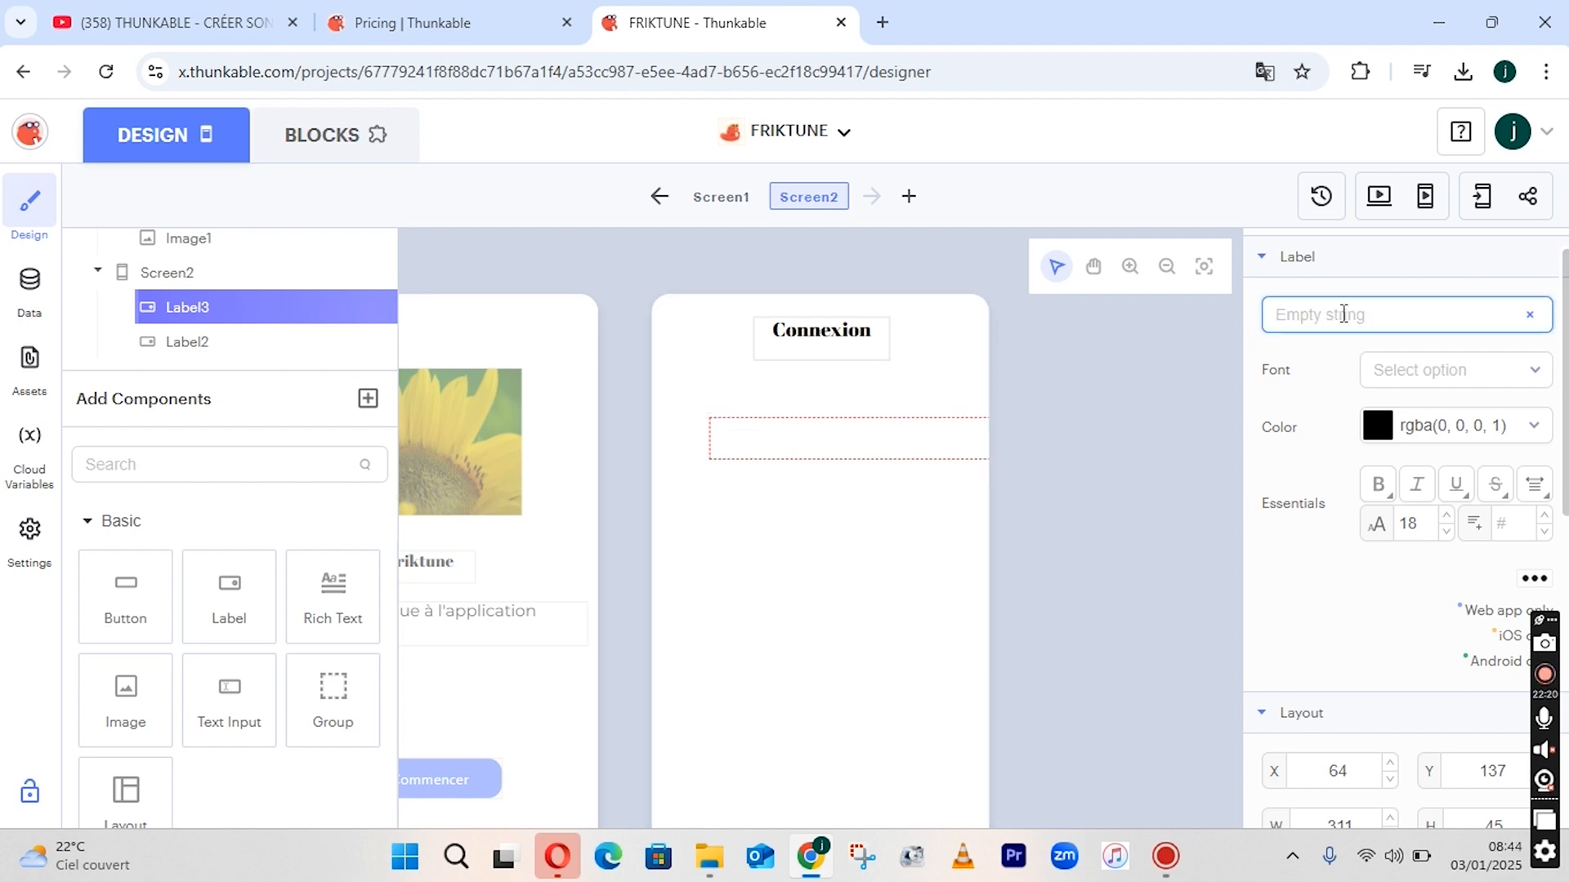
{"action": "type", "text": "Nom d'utilisateur"}
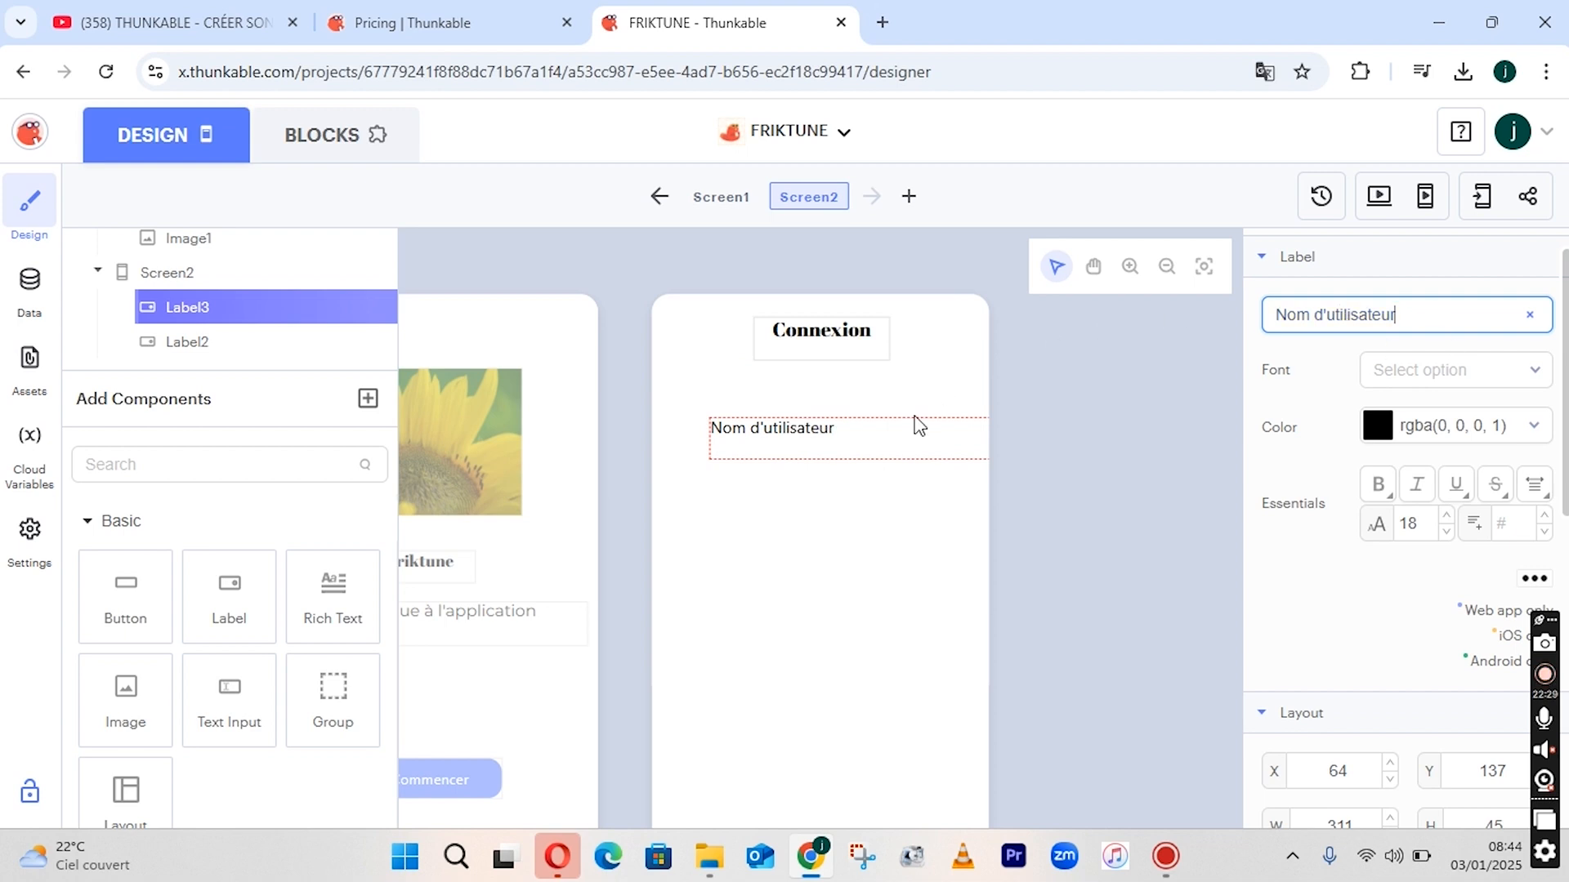
{"action": "left_click_drag", "start_coordinate": [914, 424], "coordinate": [855, 462]}
{"action": "left_click_drag", "start_coordinate": [884, 466], "coordinate": [835, 438]}
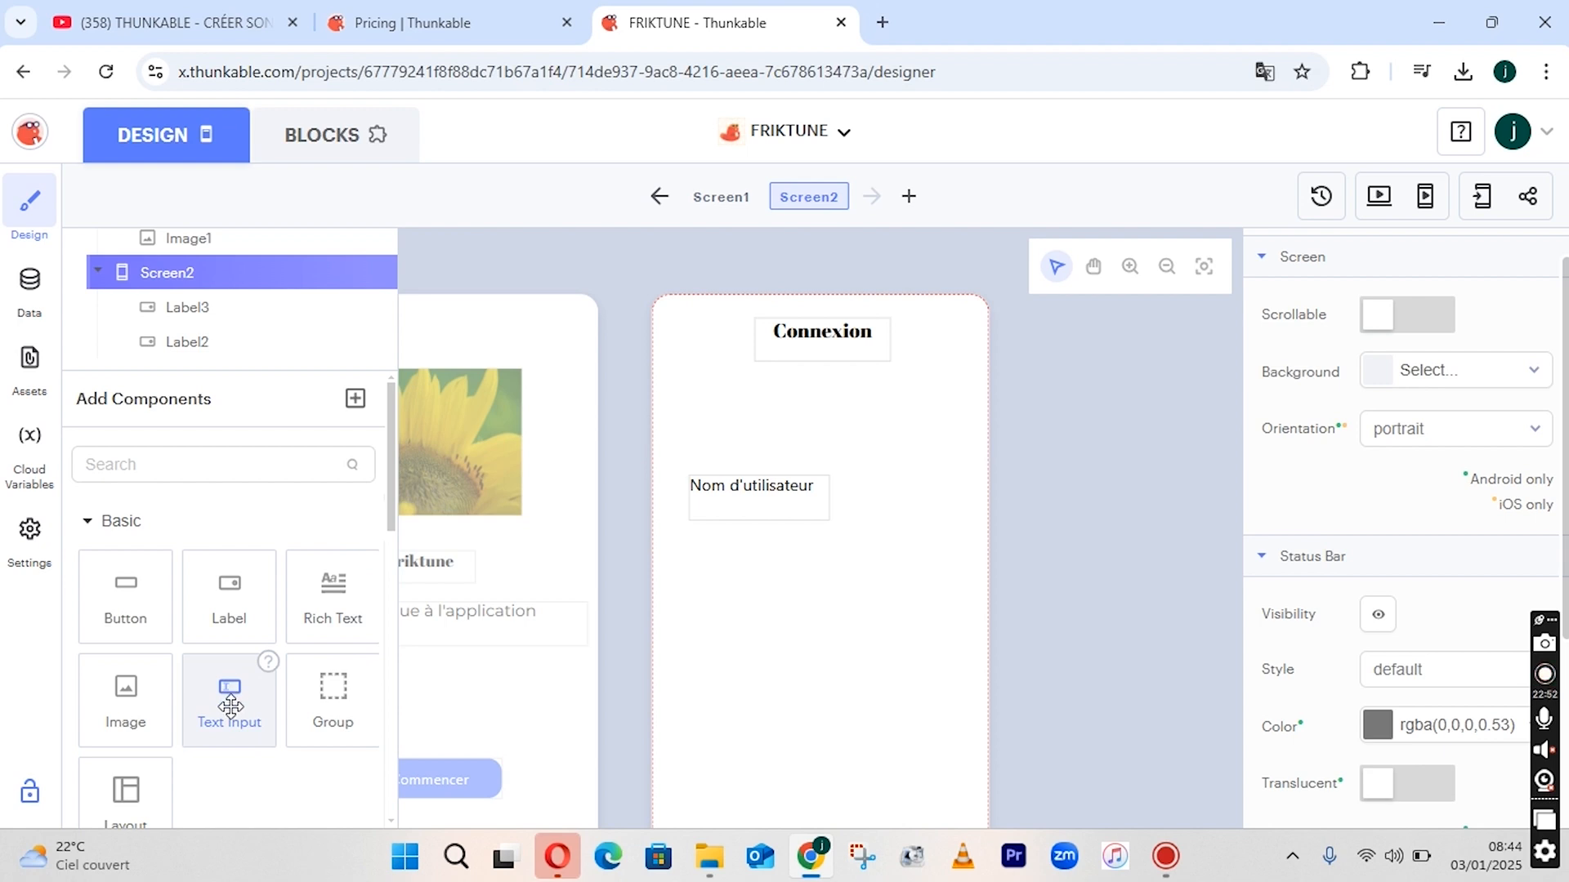
Add a narrowed, centred text input under the Nom d'utilisateur label and shift that label to about X 32, Y 200.
{"action": "left_click_drag", "start_coordinate": [228, 690], "coordinate": [768, 548]}
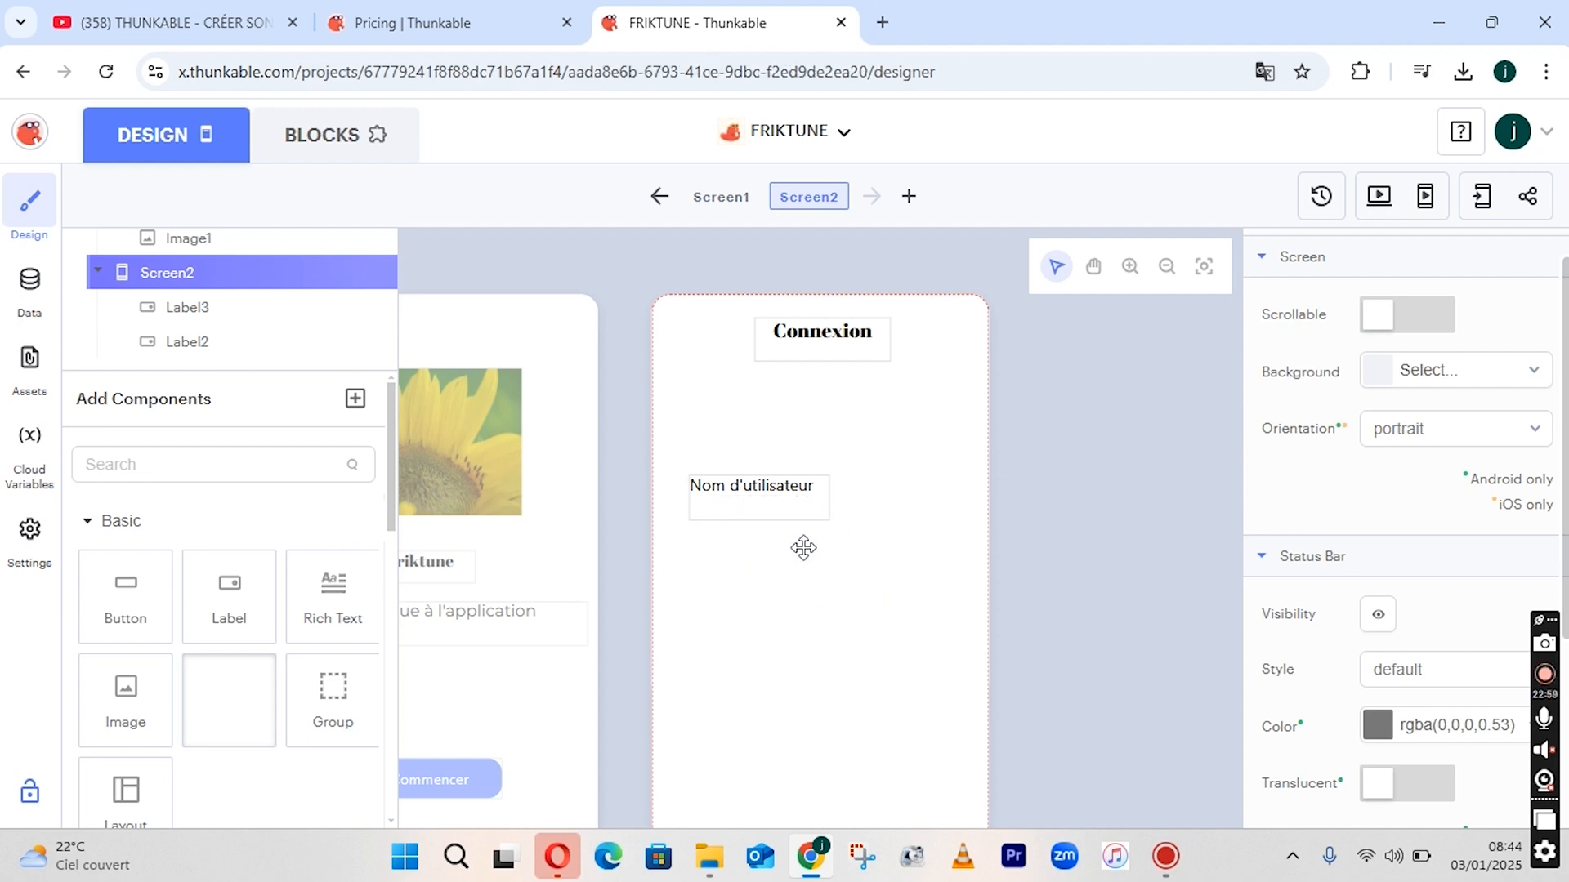
{"action": "left_click_drag", "start_coordinate": [746, 476], "coordinate": [781, 560]}
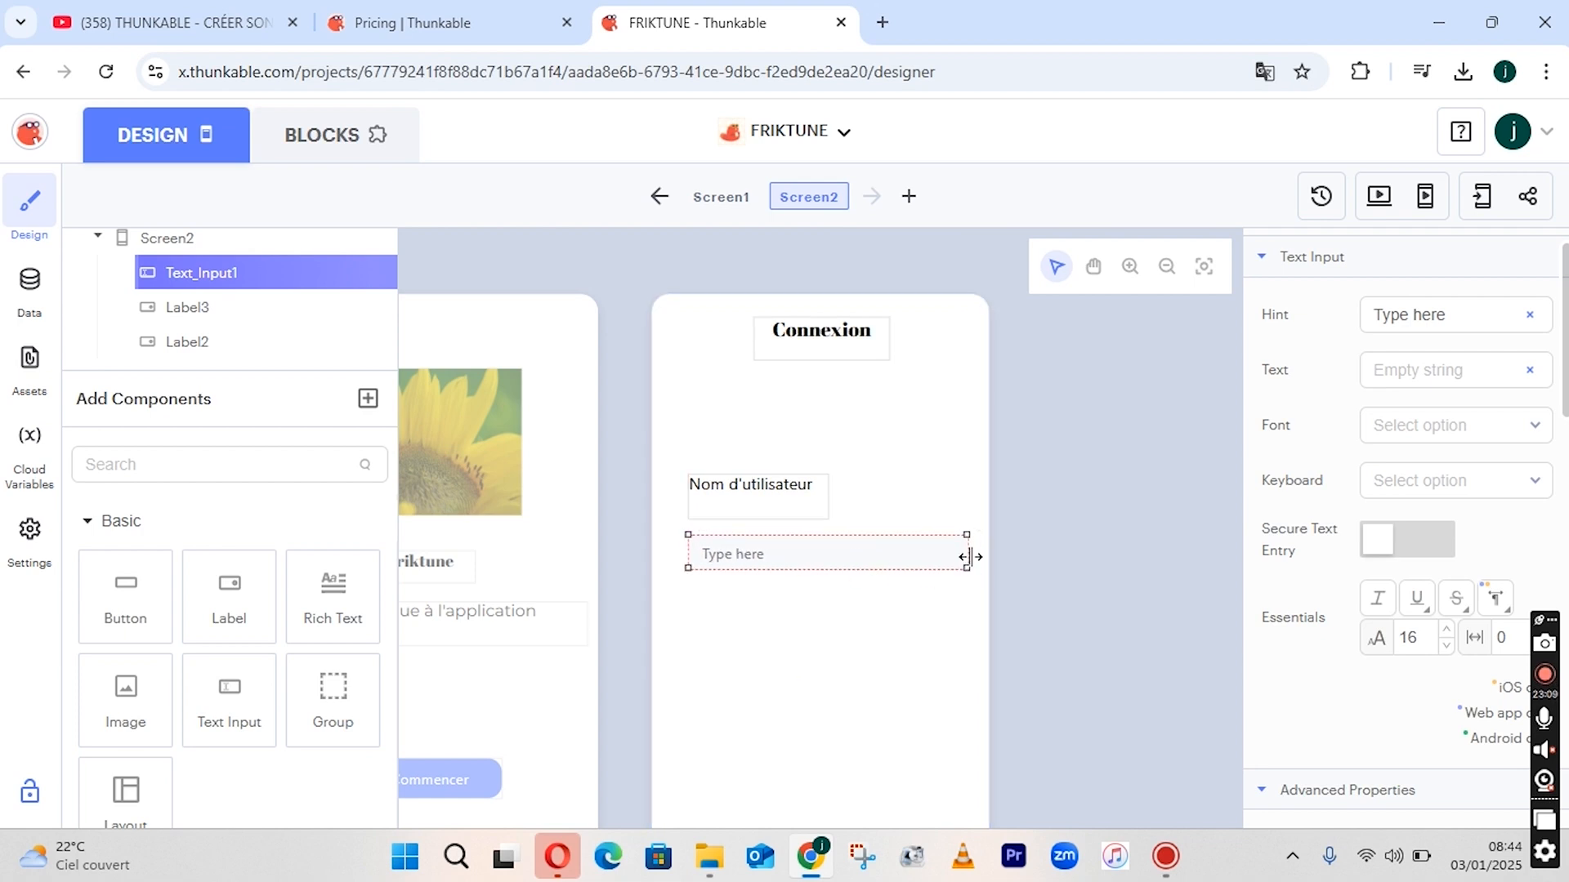
{"action": "left_click_drag", "start_coordinate": [969, 556], "coordinate": [862, 568]}
{"action": "left_click_drag", "start_coordinate": [781, 515], "coordinate": [768, 515]}
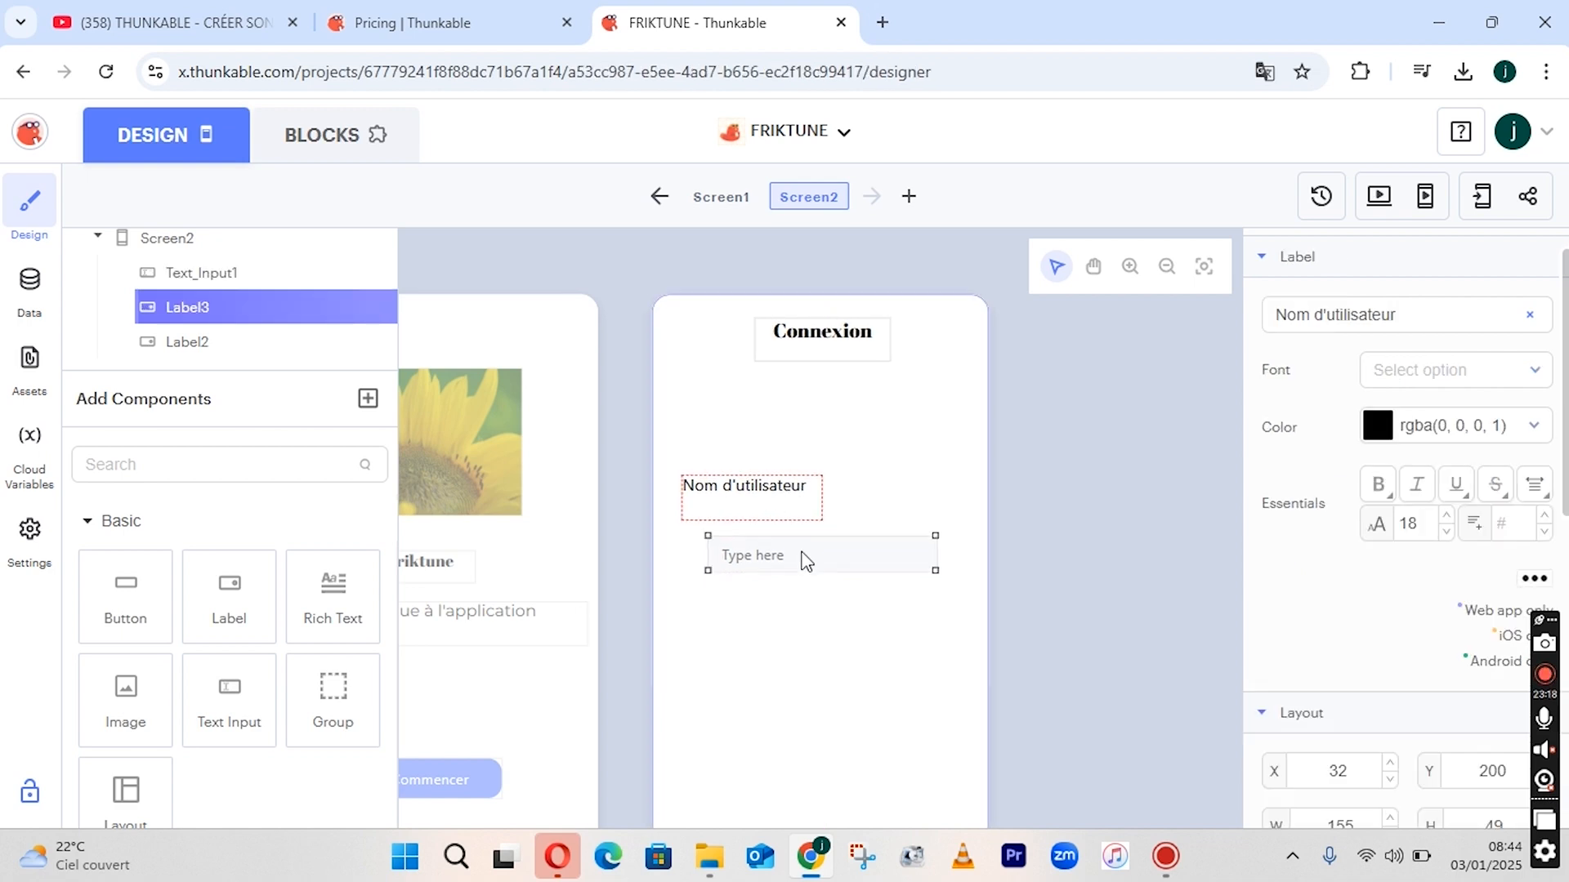
Change the hint of the text input under Nom d'utilisateur to "Nom".
{"action": "left_click", "coordinate": [801, 557]}
{"action": "left_click", "coordinate": [1448, 316]}
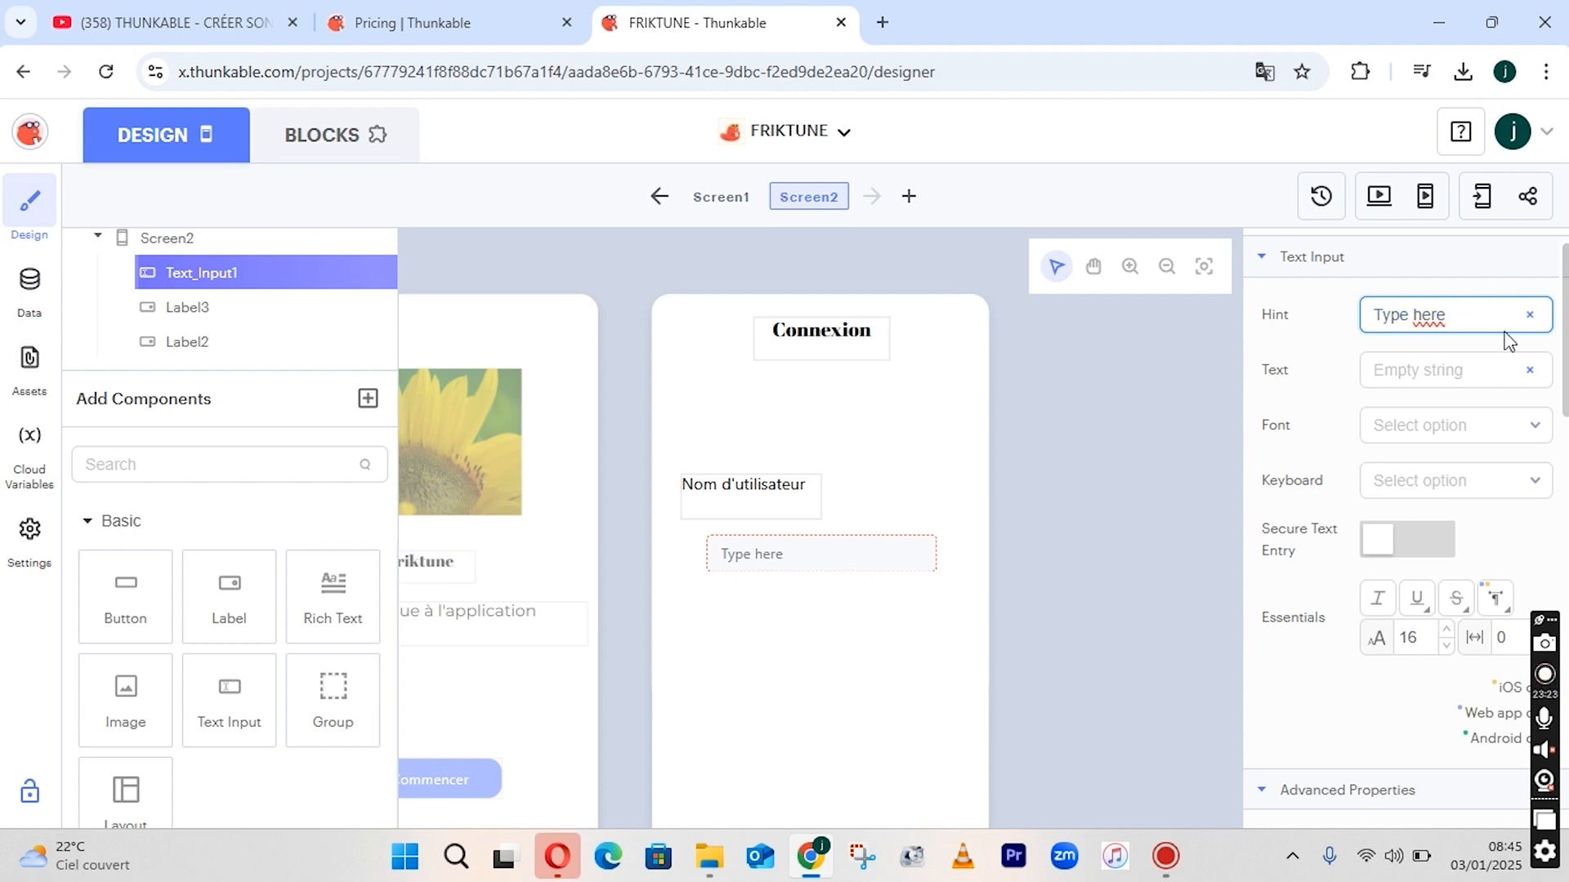
{"action": "key", "text": "BackSpace"}
{"action": "key", "text": "BackSpace"}
{"action": "key", "text": "BackSpace"}
{"action": "key", "text": "BackSpace"}
{"action": "key", "text": "BackSpace"}
{"action": "key", "text": "BackSpace"}
{"action": "key", "text": "BackSpace"}
{"action": "key", "text": "BackSpace"}
{"action": "key", "text": "BackSpace"}
{"action": "type", "text": "Nom"}
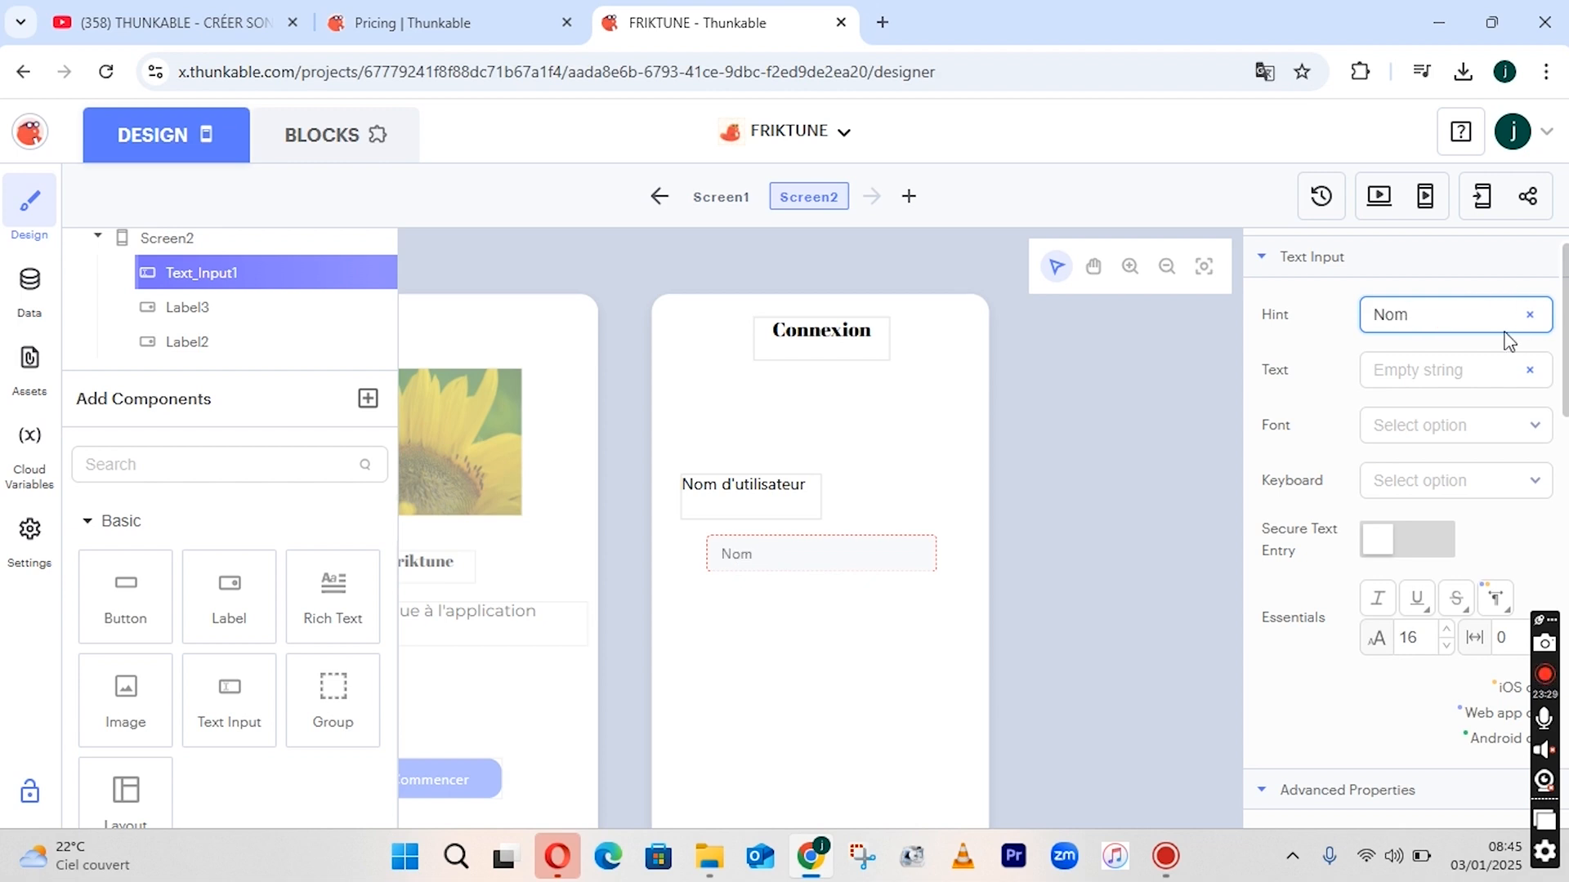
Rename the Nom text input component as champnom.
{"action": "scroll", "coordinate": [1389, 368], "scroll_direction": "up", "scroll_amount": 1}
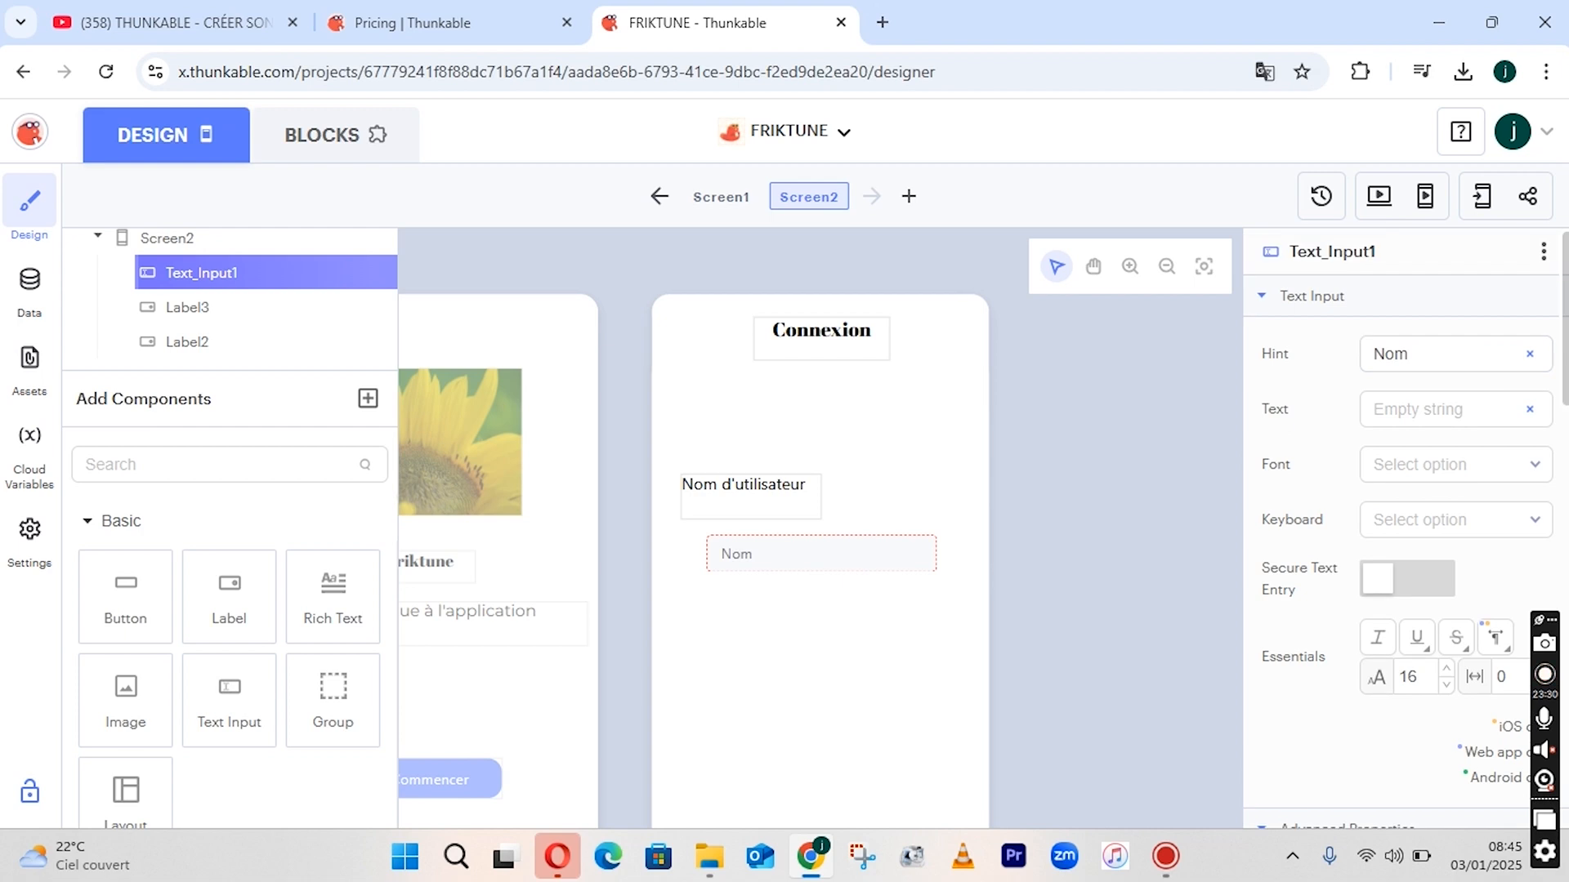
{"action": "left_click", "coordinate": [1328, 258]}
{"action": "type", "text": "champnom"}
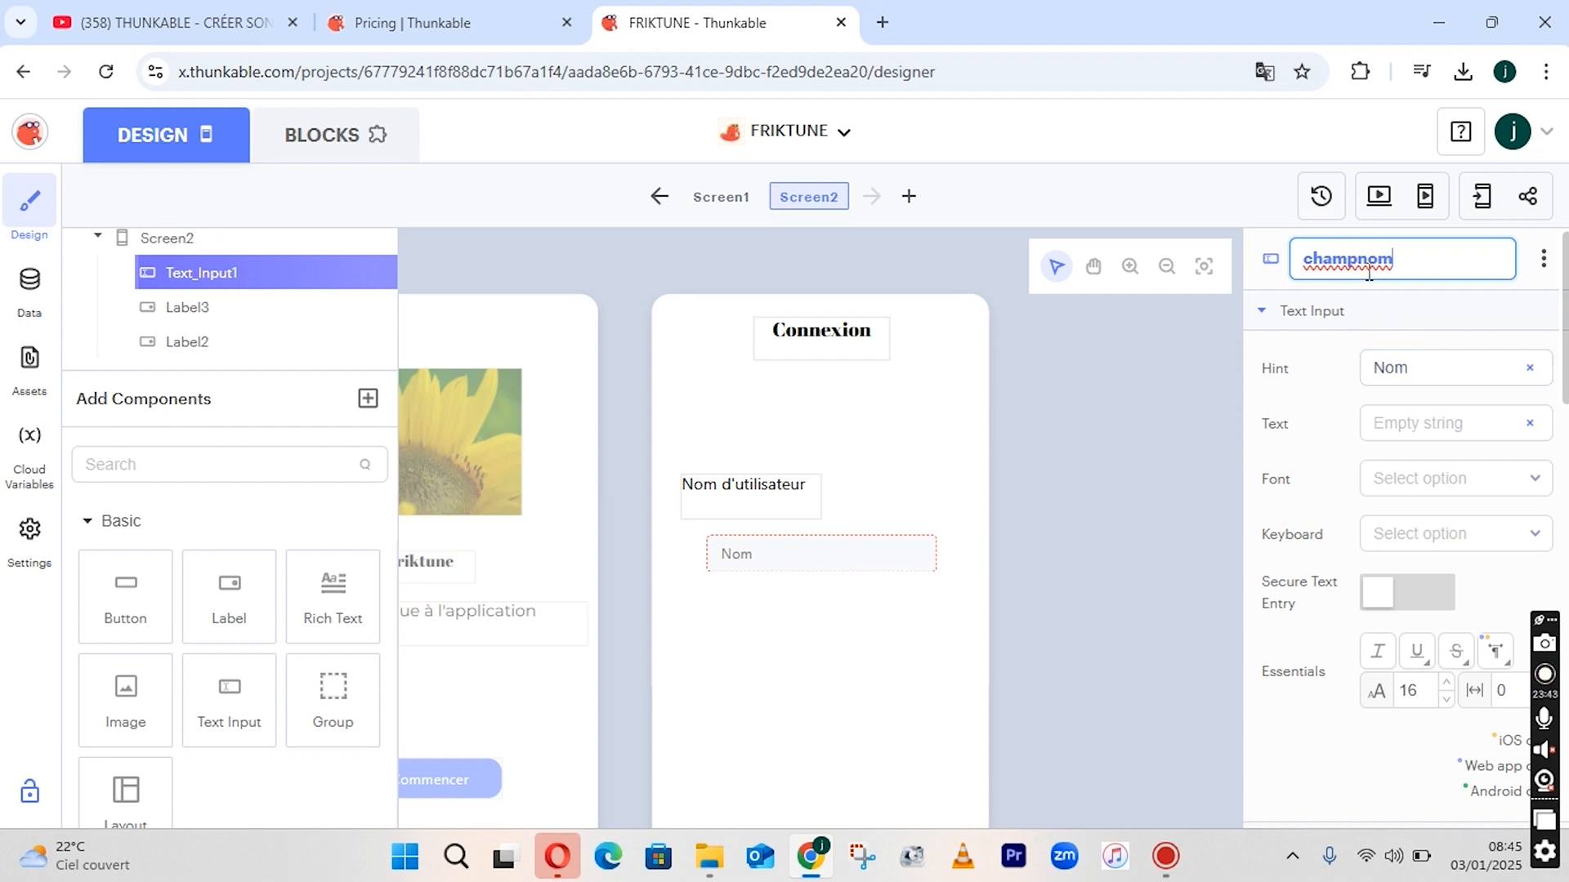
{"action": "left_click", "coordinate": [1348, 517]}
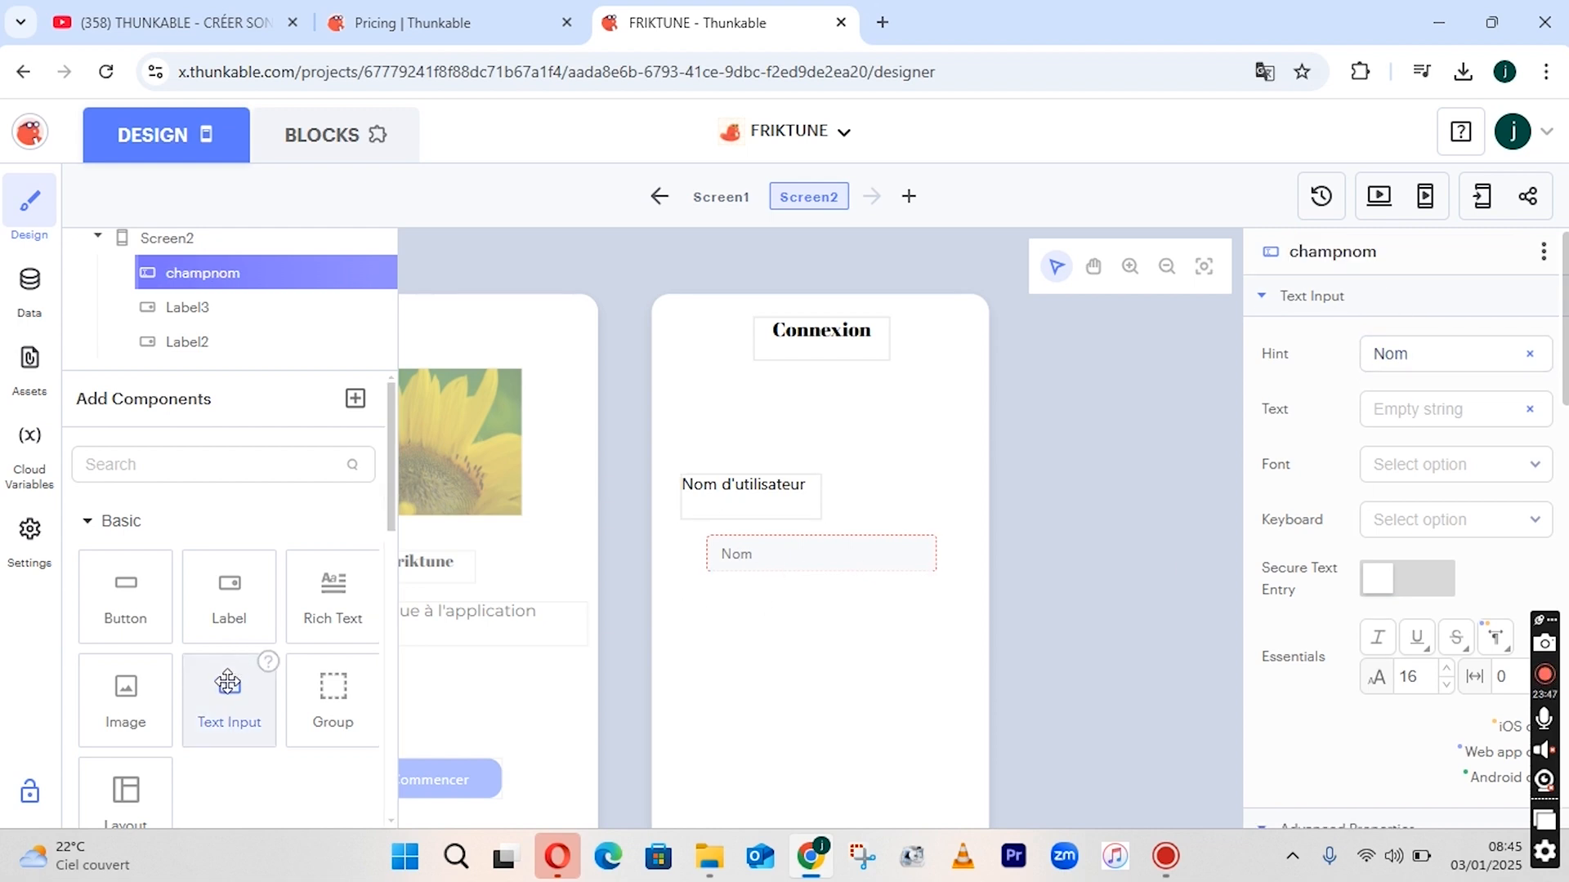
Add a label below the Nom field at about X 33, Y 346 with the text "Mot de passe".
{"action": "left_click_drag", "start_coordinate": [229, 614], "coordinate": [734, 650]}
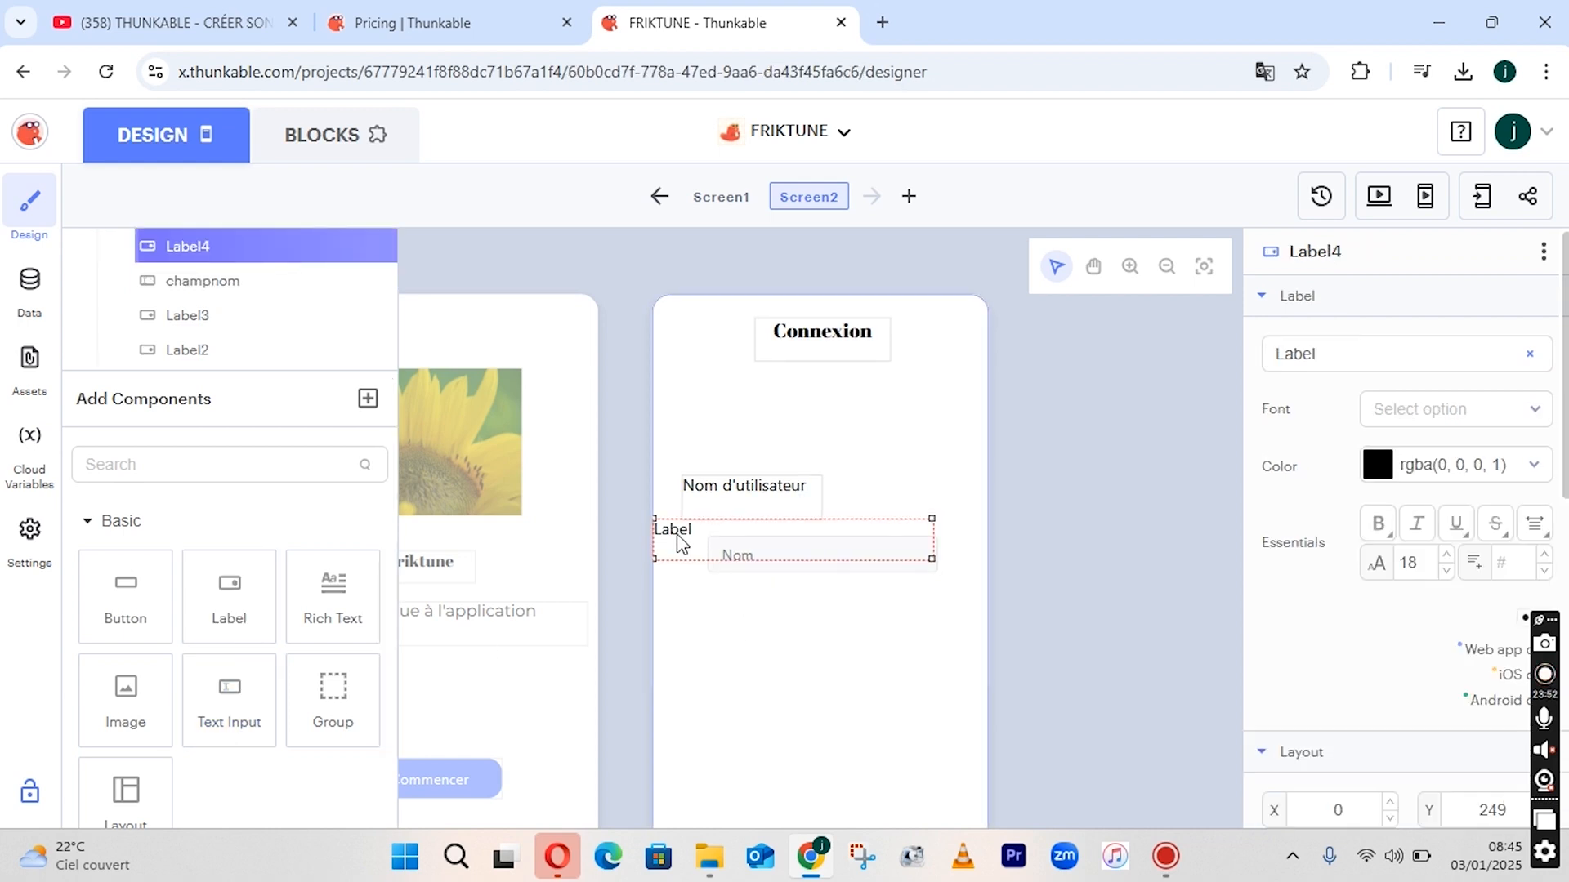
{"action": "left_click_drag", "start_coordinate": [678, 544], "coordinate": [711, 630]}
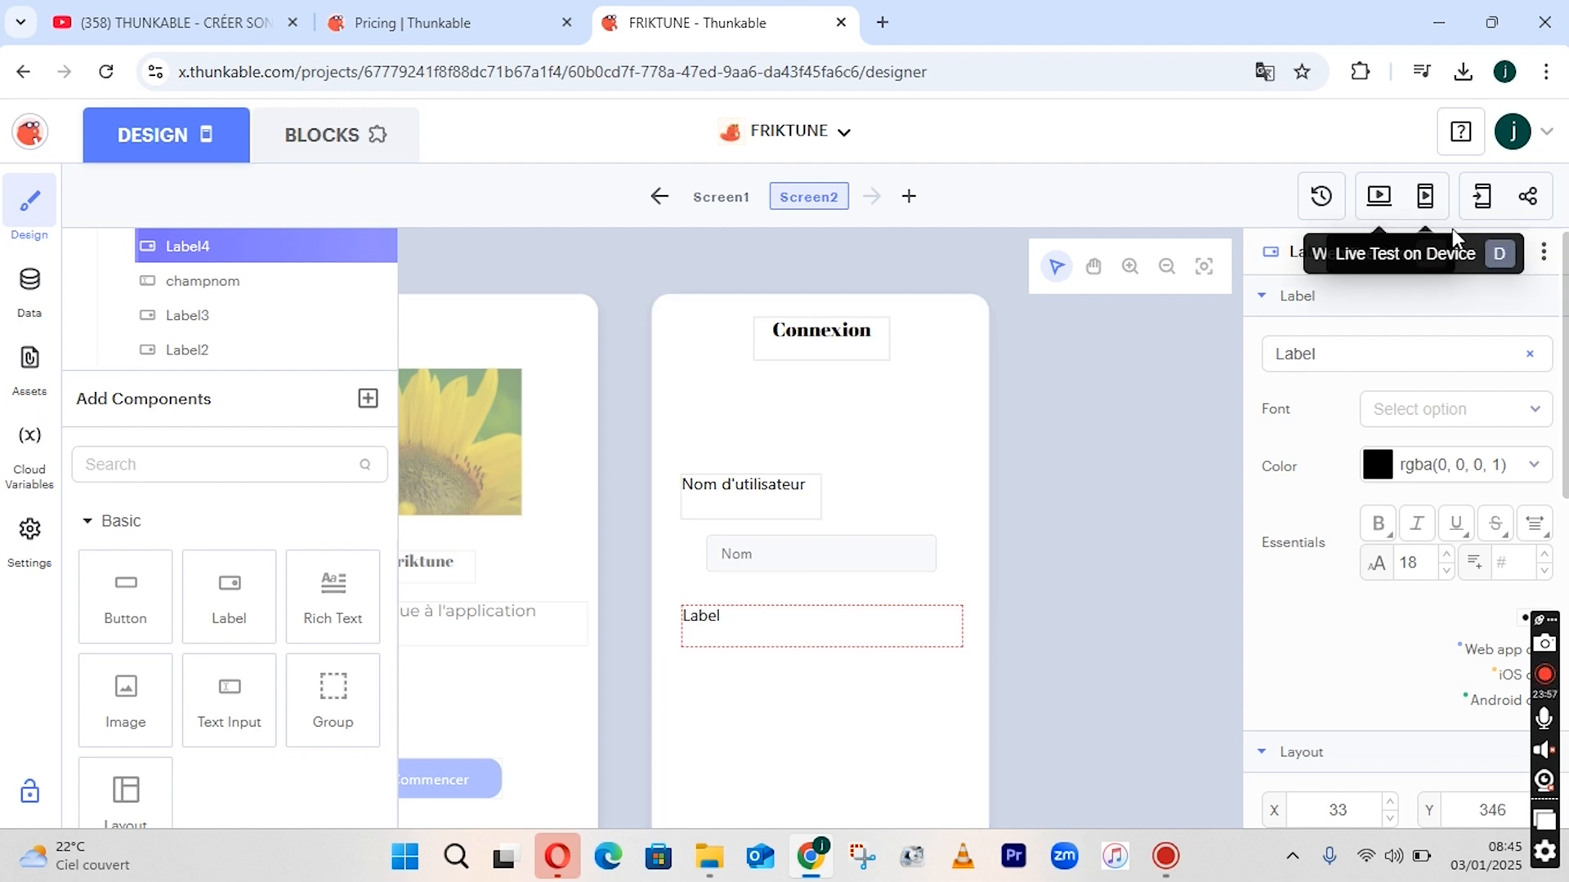
{"action": "left_click", "coordinate": [1337, 342]}
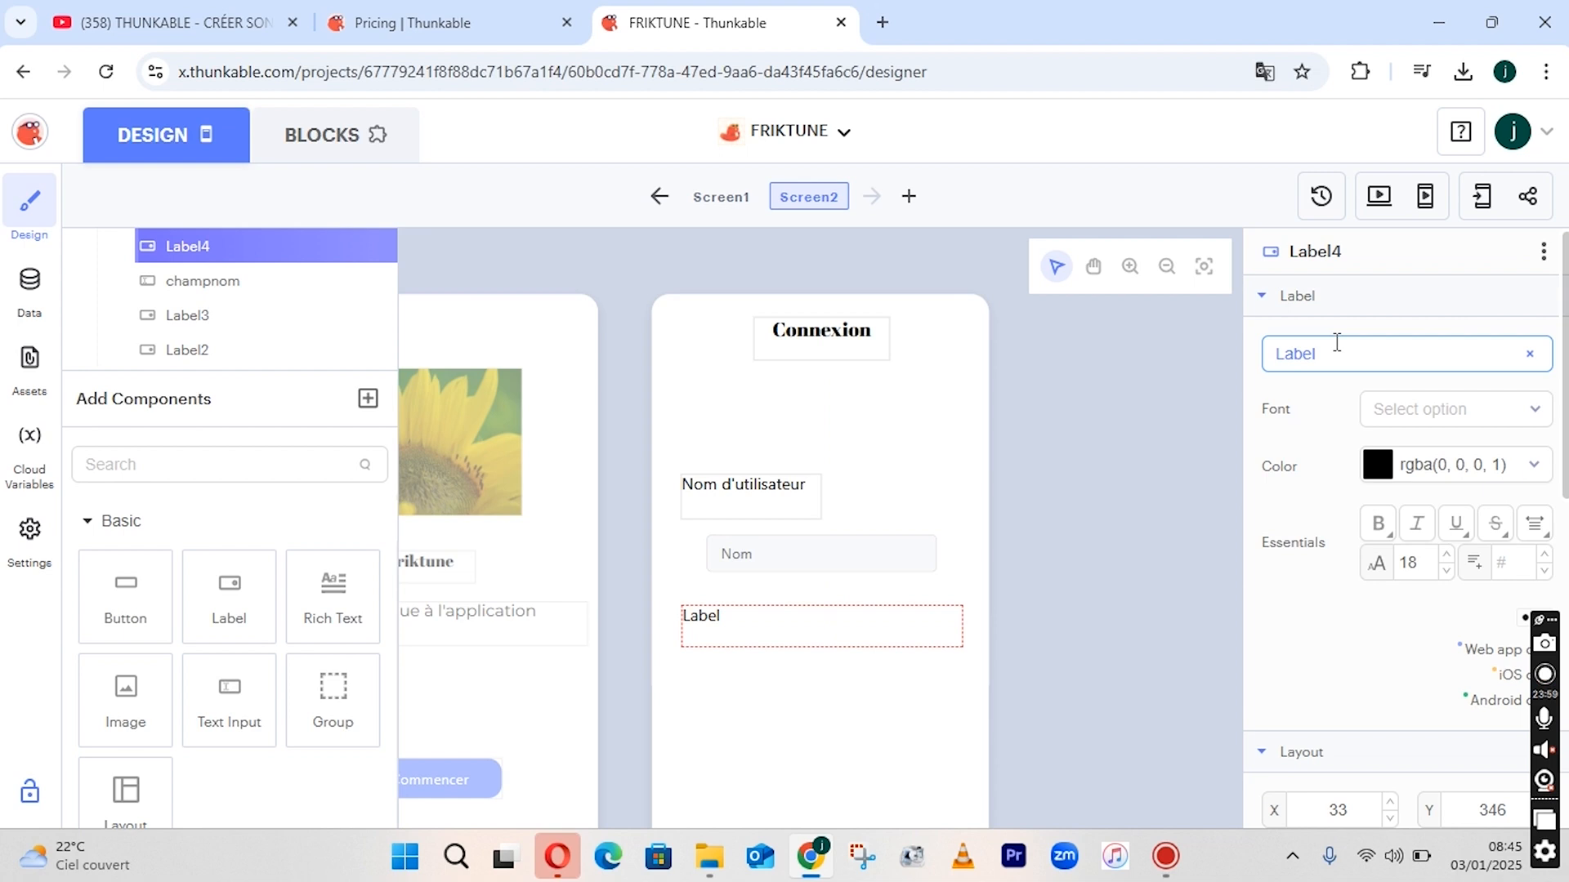
{"action": "key", "text": "BackSpace"}
{"action": "key", "text": "BackSpace"}
{"action": "key", "text": "BackSpace"}
{"action": "key", "text": "BackSpace"}
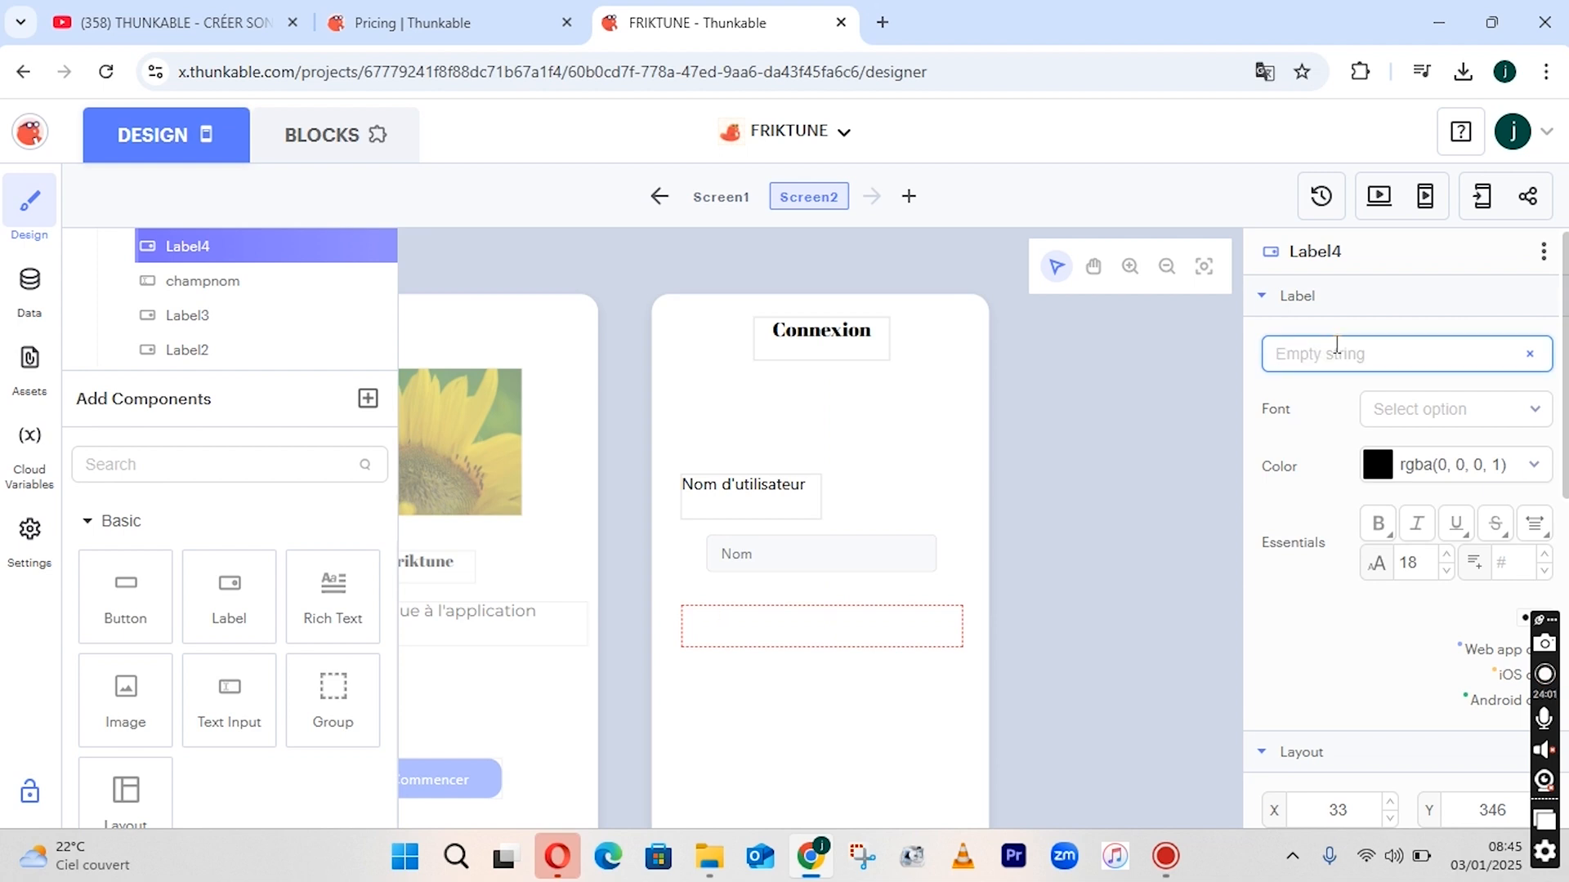
{"action": "type", "text": "Mot de passe"}
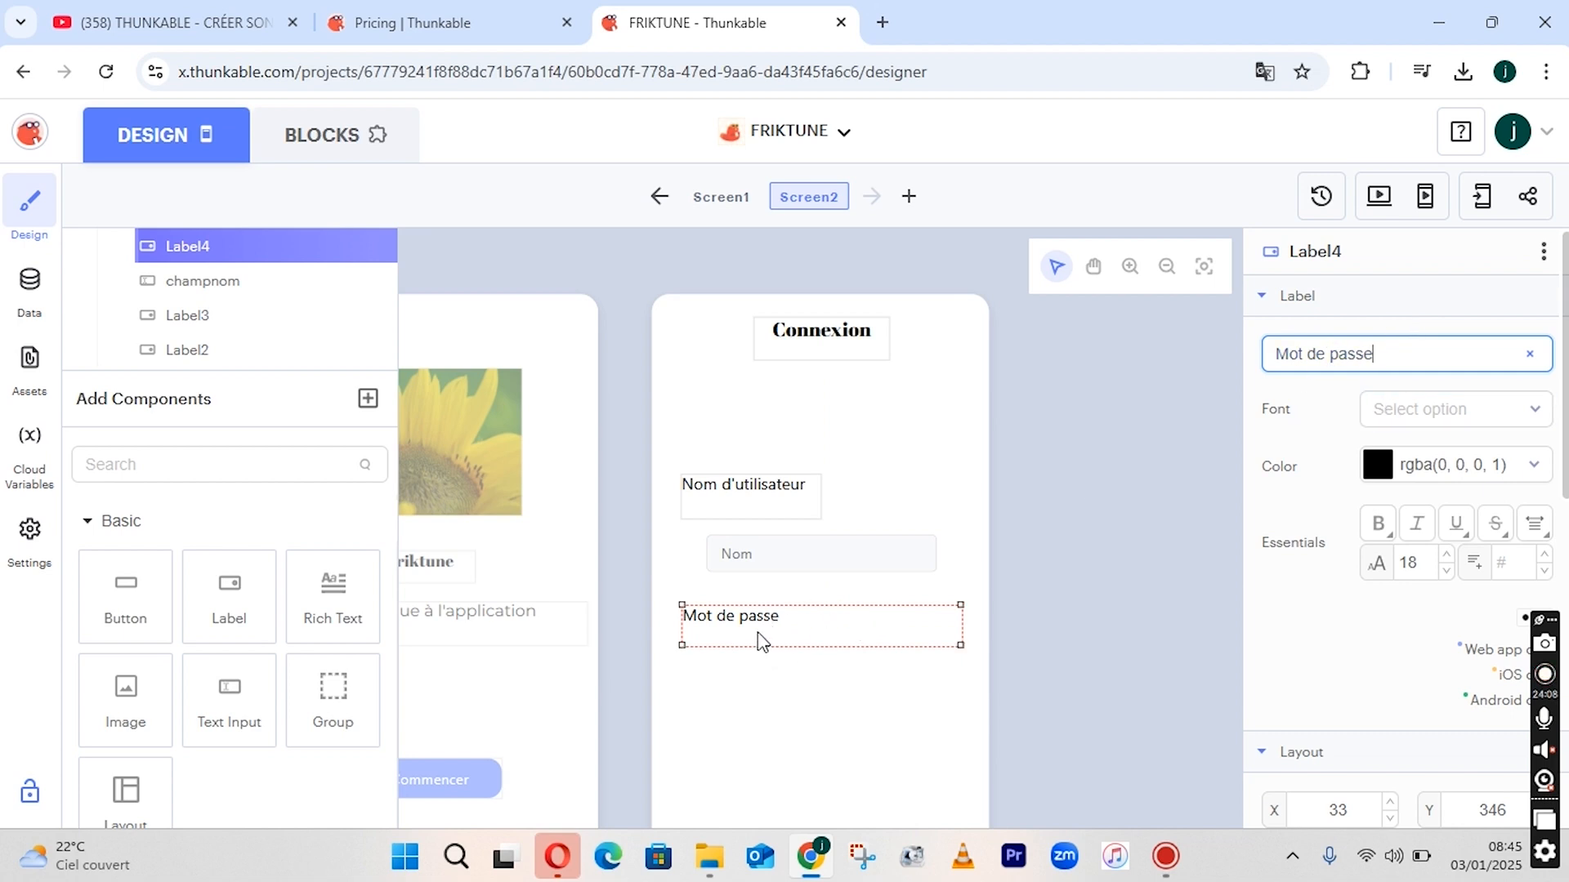
Narrow the Mot de passe label to roughly the width of the Nom d'utilisateur label.
{"action": "left_click", "coordinate": [833, 704]}
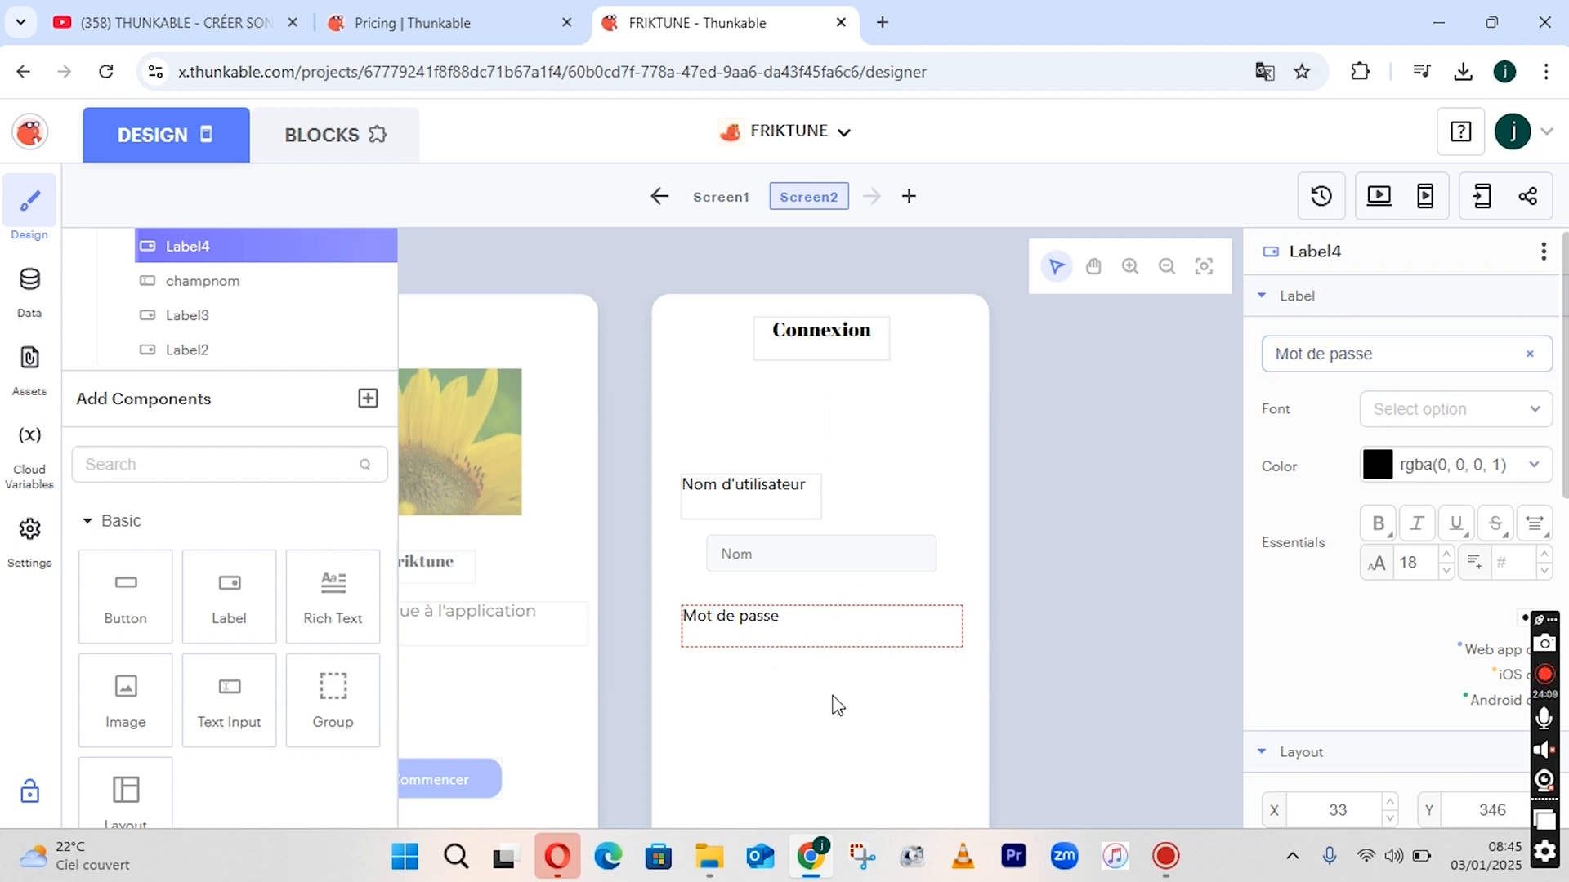
{"action": "left_click", "coordinate": [848, 634]}
{"action": "left_click_drag", "start_coordinate": [970, 635], "coordinate": [827, 651]}
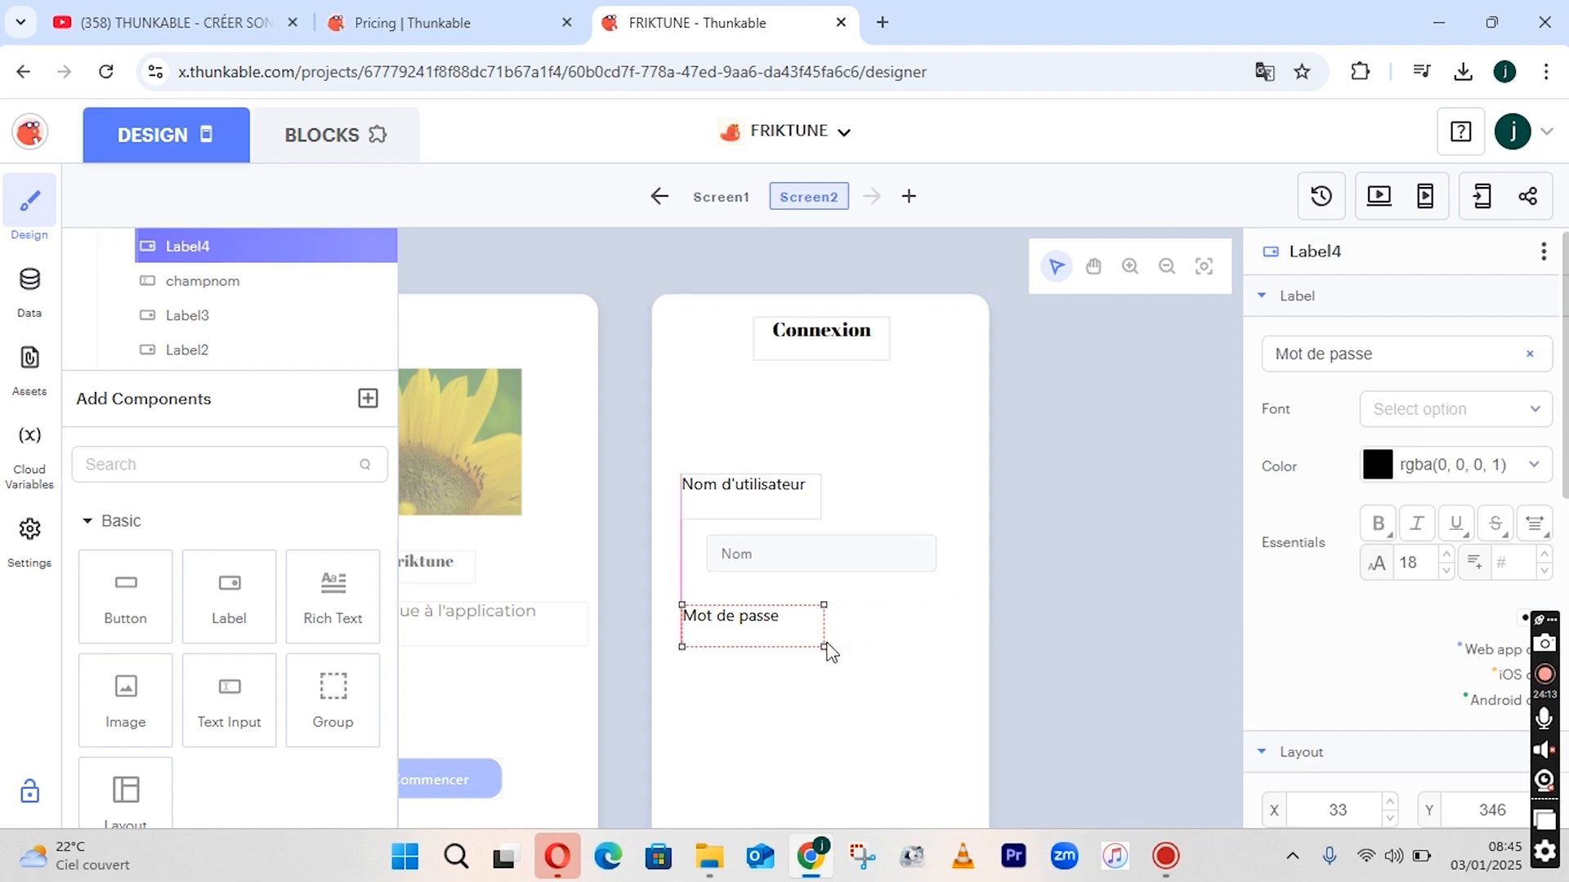
Add a text input under the Mot de passe label, aligned with the Nom field and matching its width.
{"action": "left_click_drag", "start_coordinate": [229, 696], "coordinate": [902, 683]}
{"action": "mouse_move", "coordinate": [771, 683]}
{"action": "left_mouse_down"}
{"action": "mouse_move", "coordinate": [815, 679]}
{"action": "mouse_move", "coordinate": [786, 676]}
{"action": "left_mouse_up"}
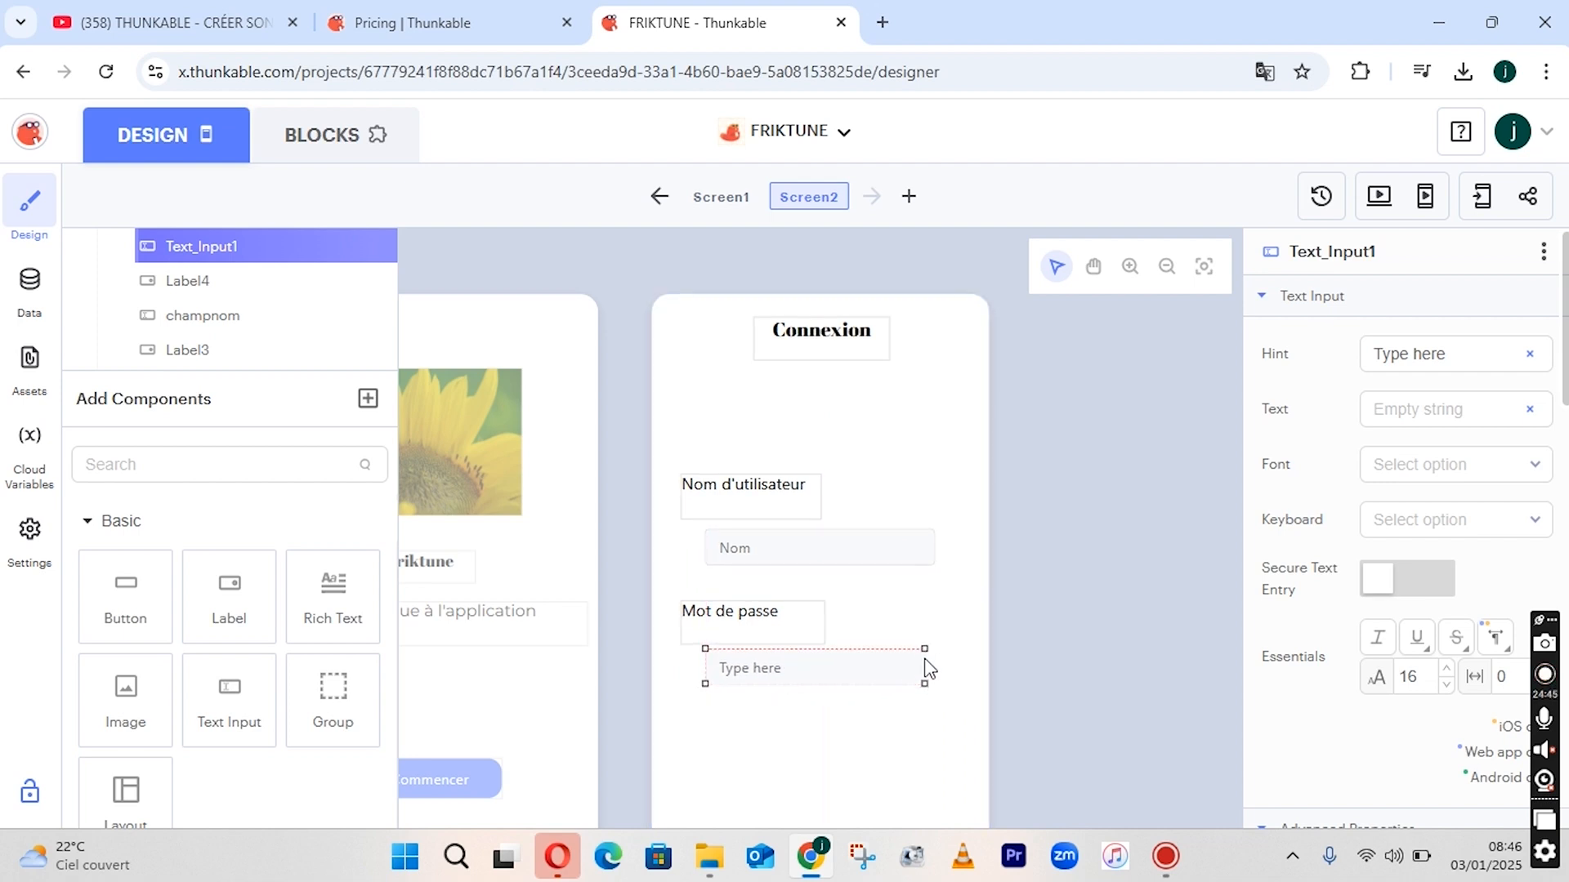
{"action": "left_click_drag", "start_coordinate": [930, 664], "coordinate": [940, 664]}
{"action": "left_click", "coordinate": [846, 723]}
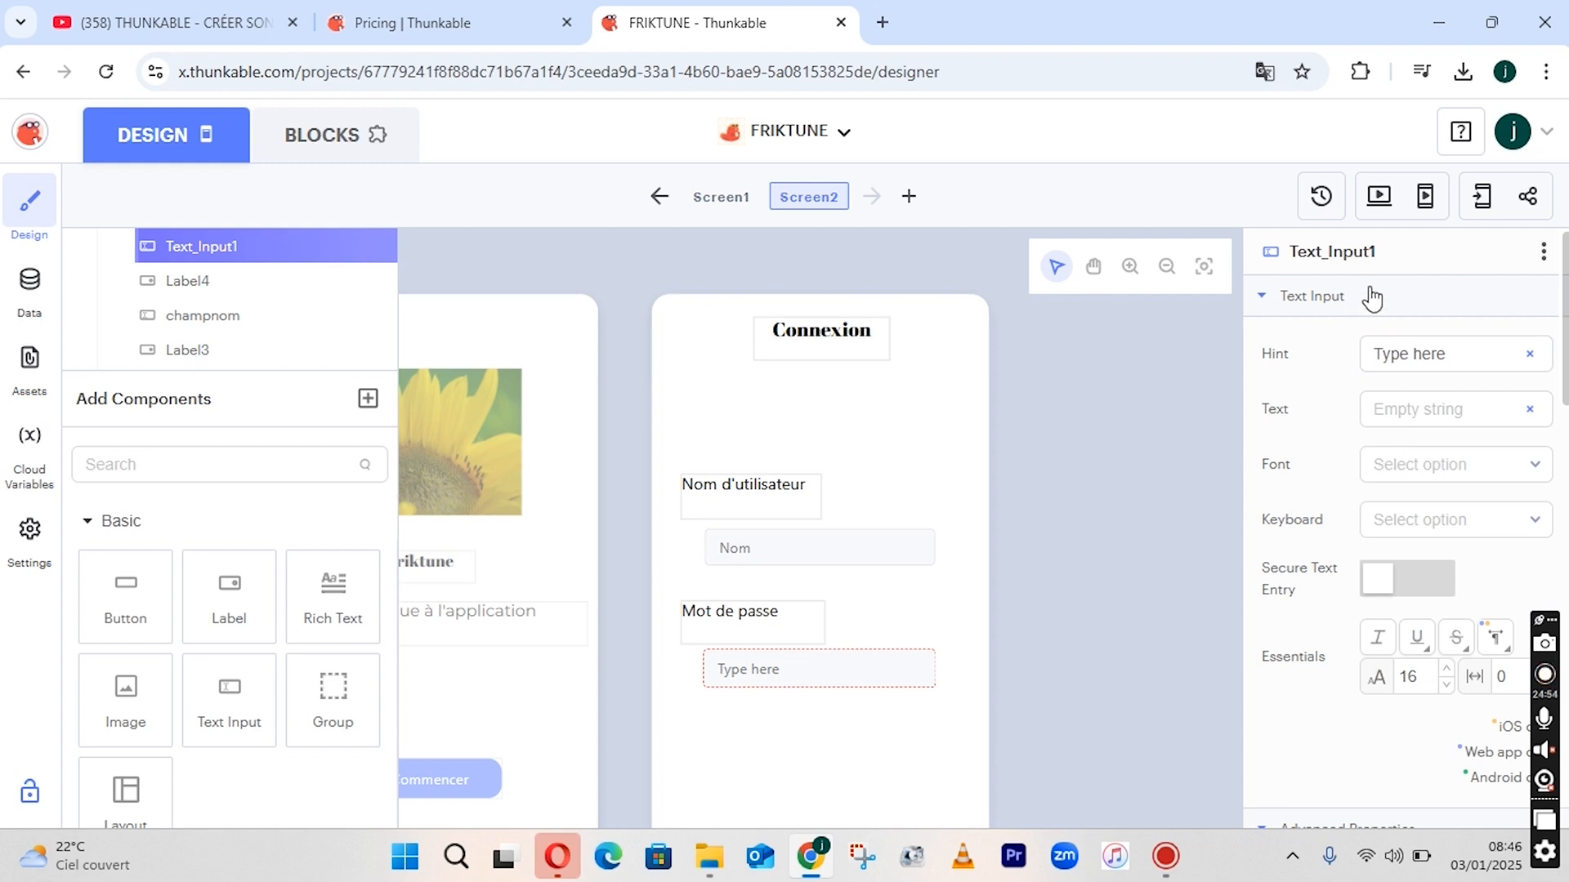
Change the hint of the text input under the Mot de passe label to "Mot de passe".
{"action": "left_click", "coordinate": [1461, 358]}
{"action": "key", "text": "BackSpace"}
{"action": "key", "text": "BackSpace"}
{"action": "key", "text": "BackSpace"}
{"action": "key", "text": "BackSpace"}
{"action": "key", "text": "BackSpace"}
{"action": "key", "text": "BackSpace"}
{"action": "key", "text": "BackSpace"}
{"action": "key", "text": "BackSpace"}
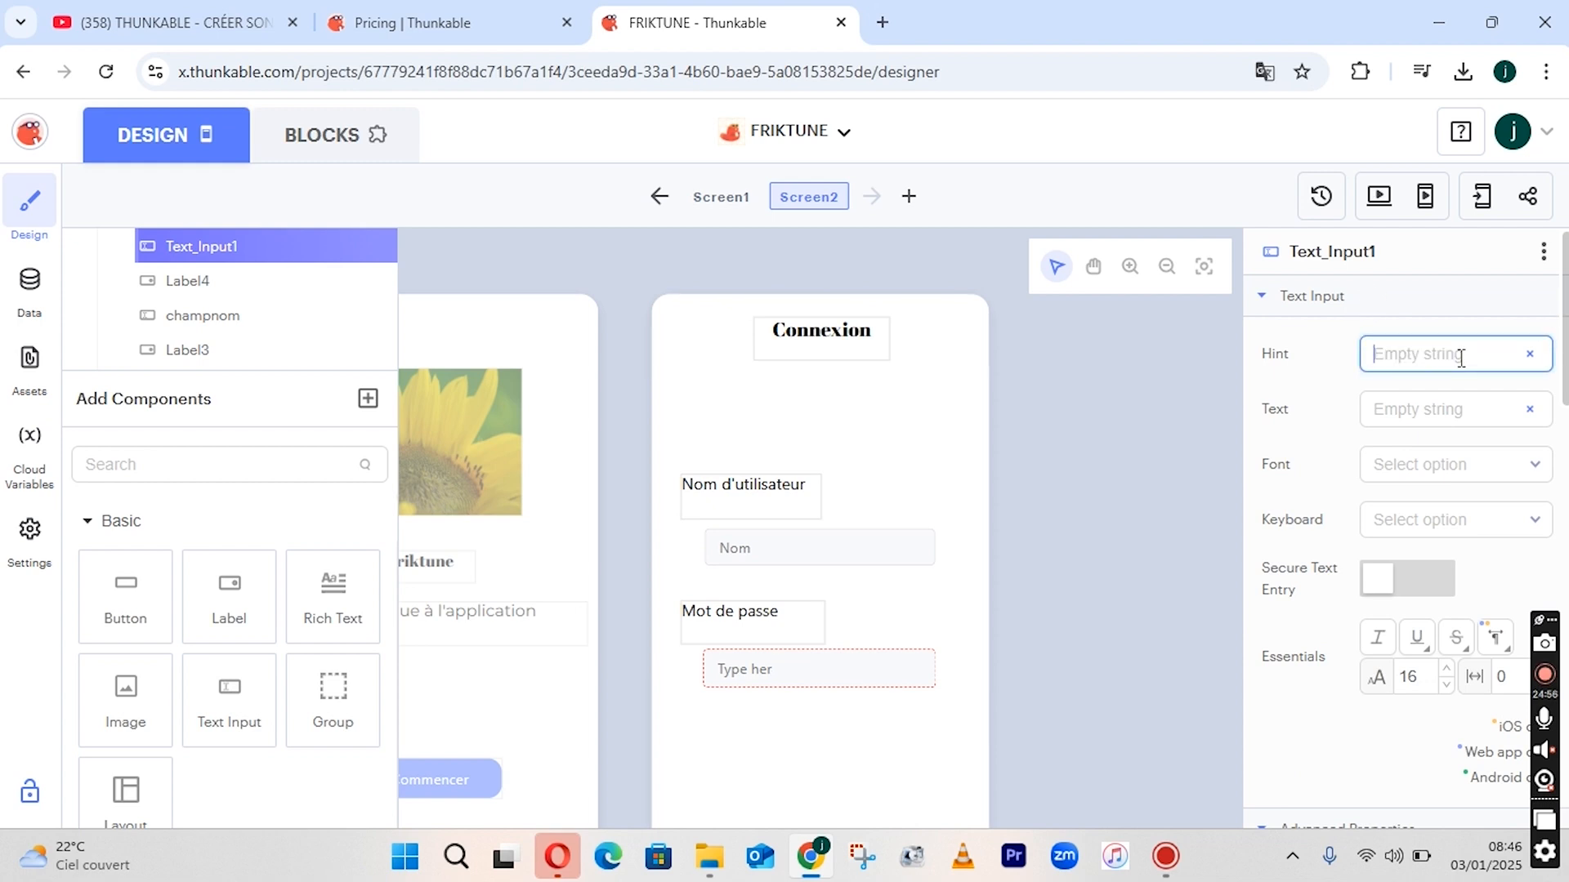
{"action": "type", "text": "Mot de "}
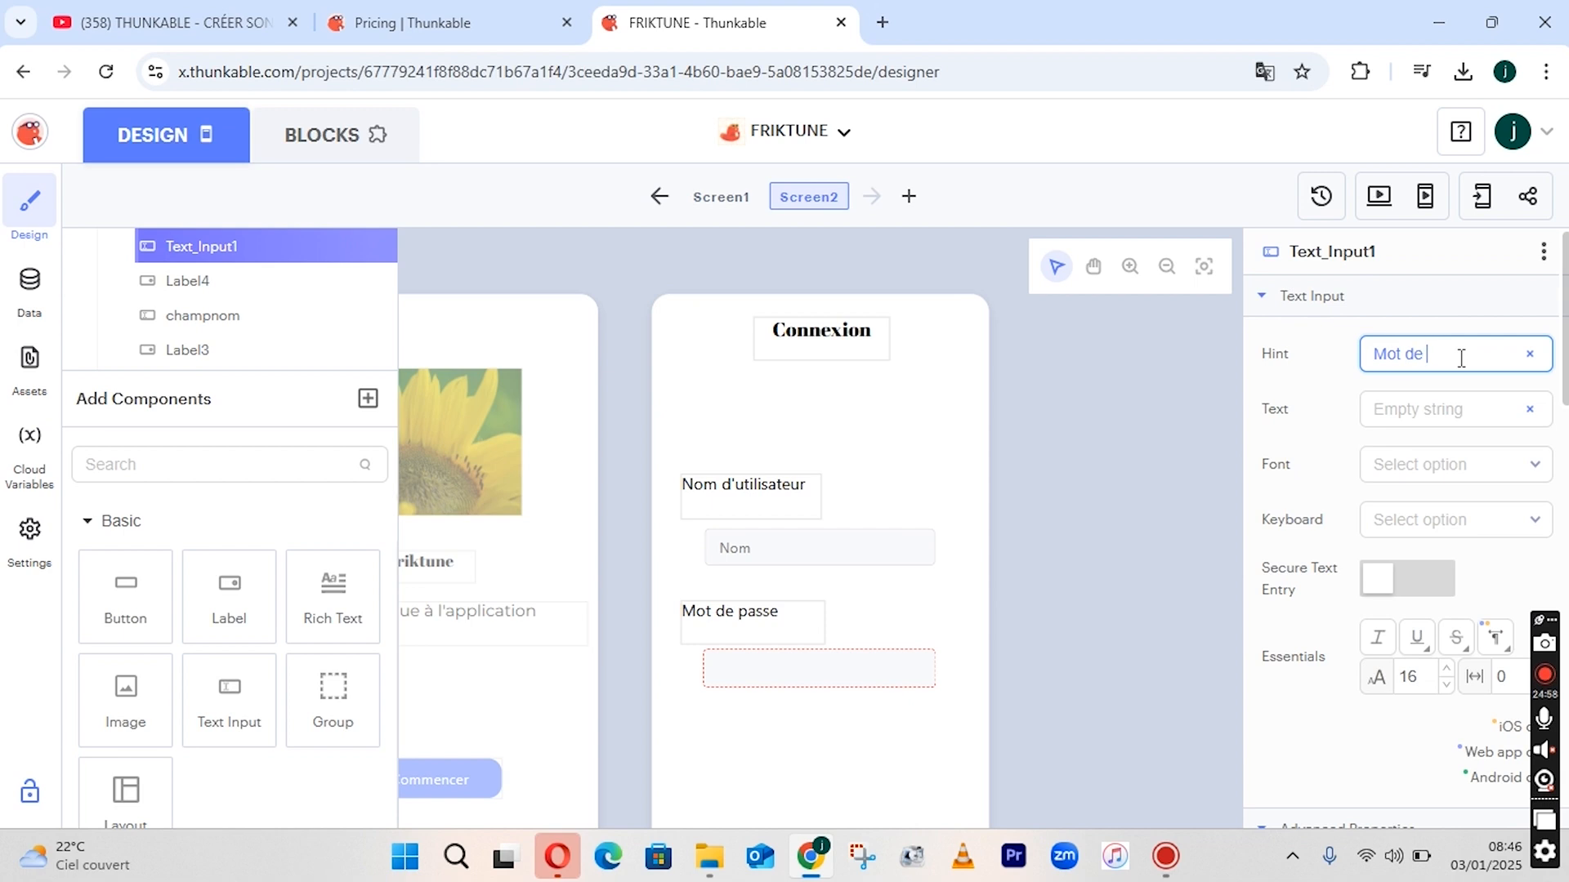
{"action": "type", "text": "passe"}
{"action": "scroll", "coordinate": [1402, 523], "scroll_direction": "down", "scroll_amount": 1}
{"action": "scroll", "coordinate": [1402, 522], "scroll_direction": "up", "scroll_amount": 1}
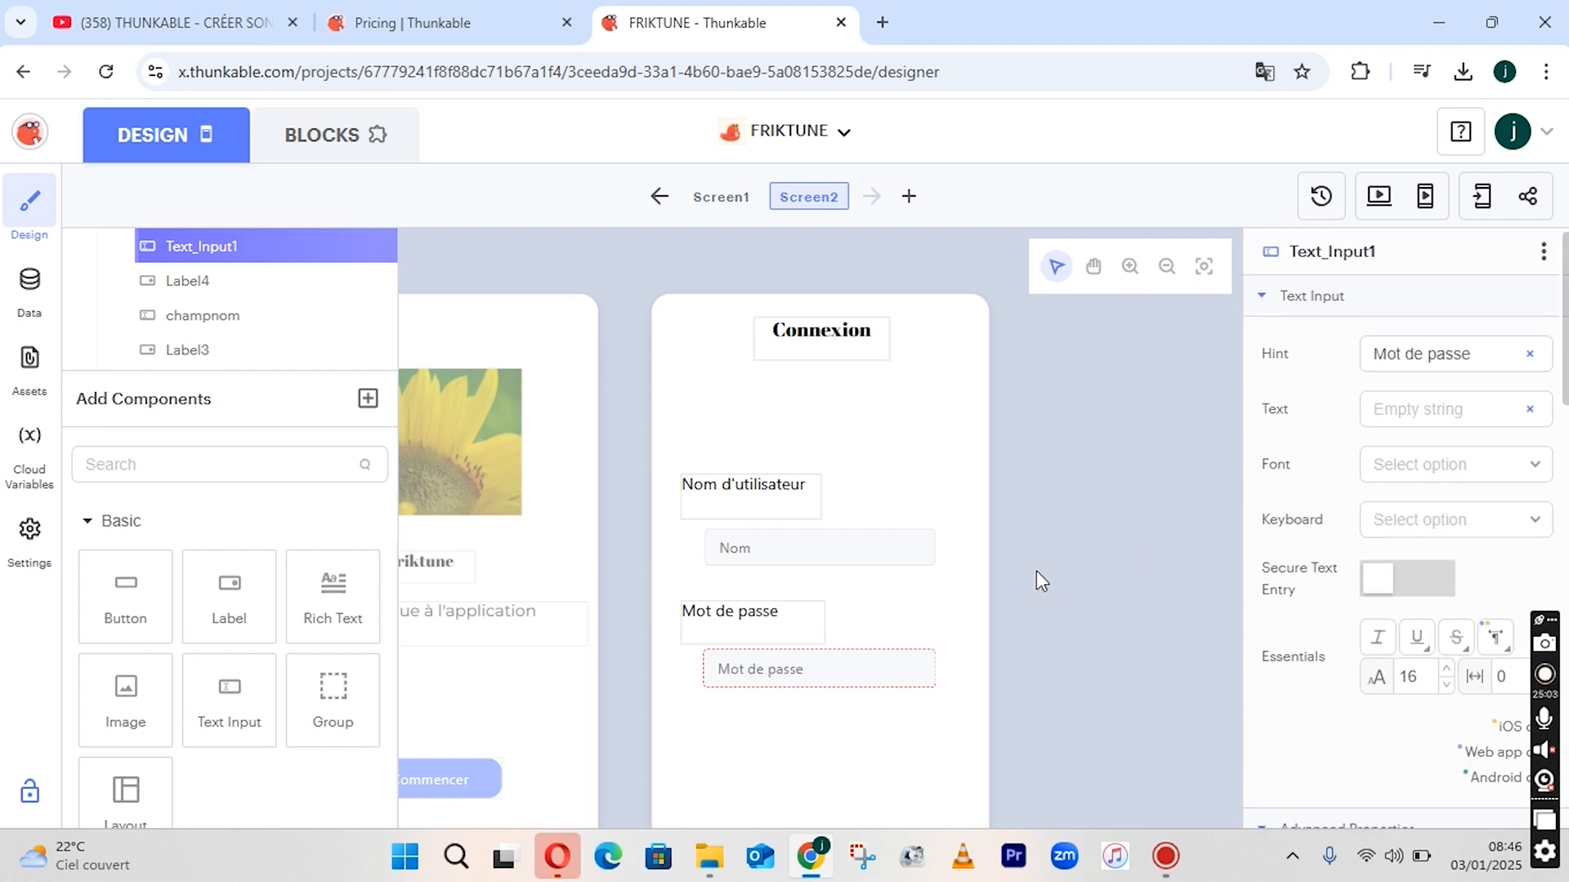
Add a button to Screen2 and place it below the Mot de passe field.
{"action": "left_click", "coordinate": [903, 453]}
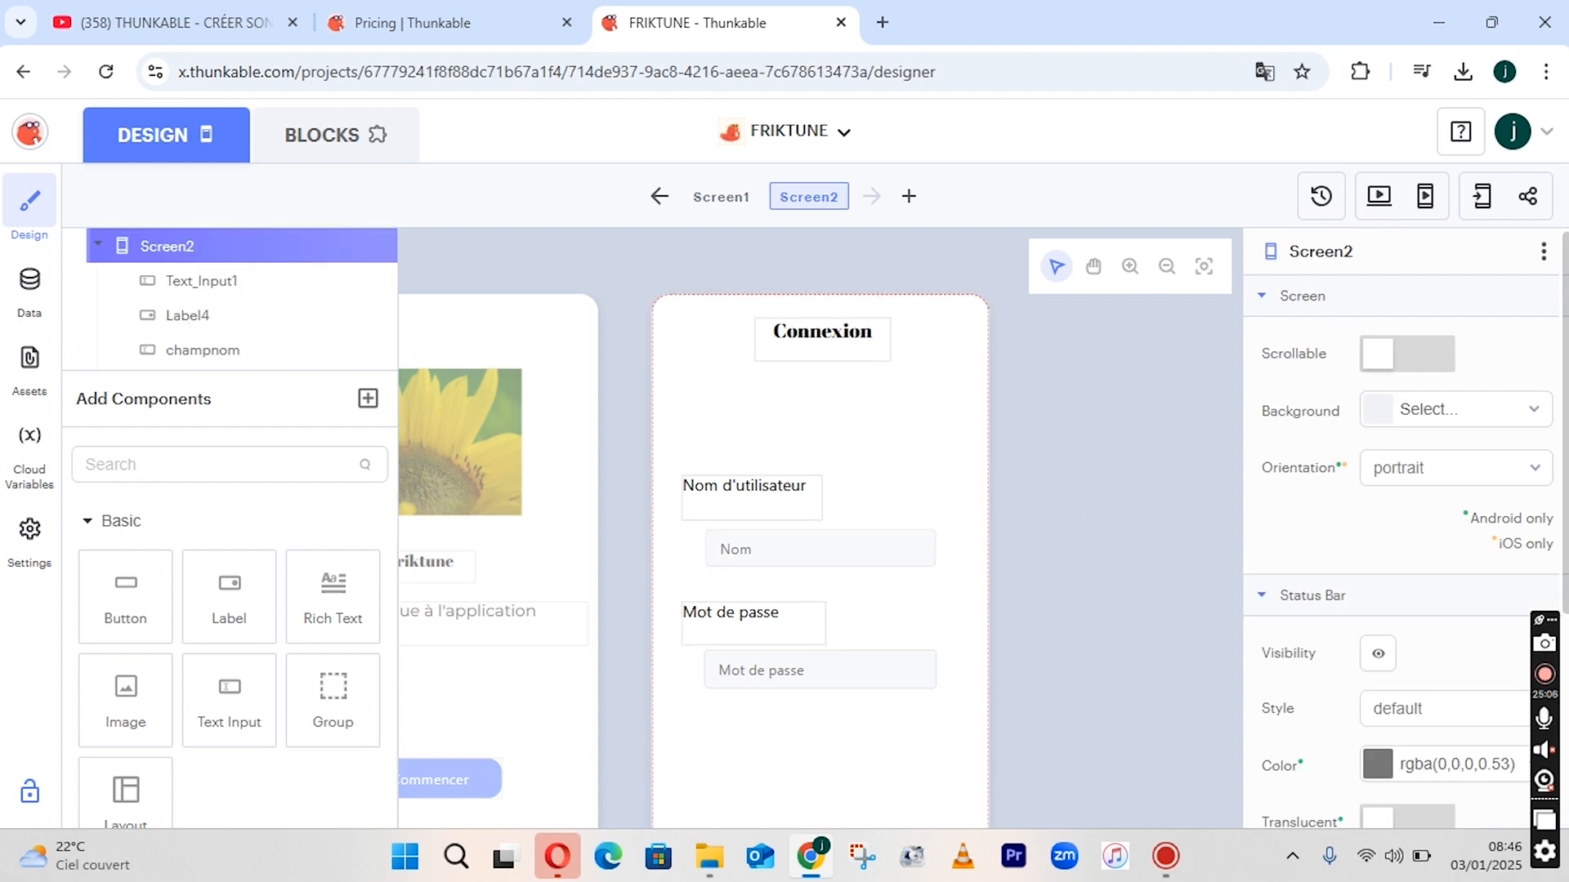
{"action": "scroll", "coordinate": [1402, 523], "scroll_direction": "down", "scroll_amount": 2}
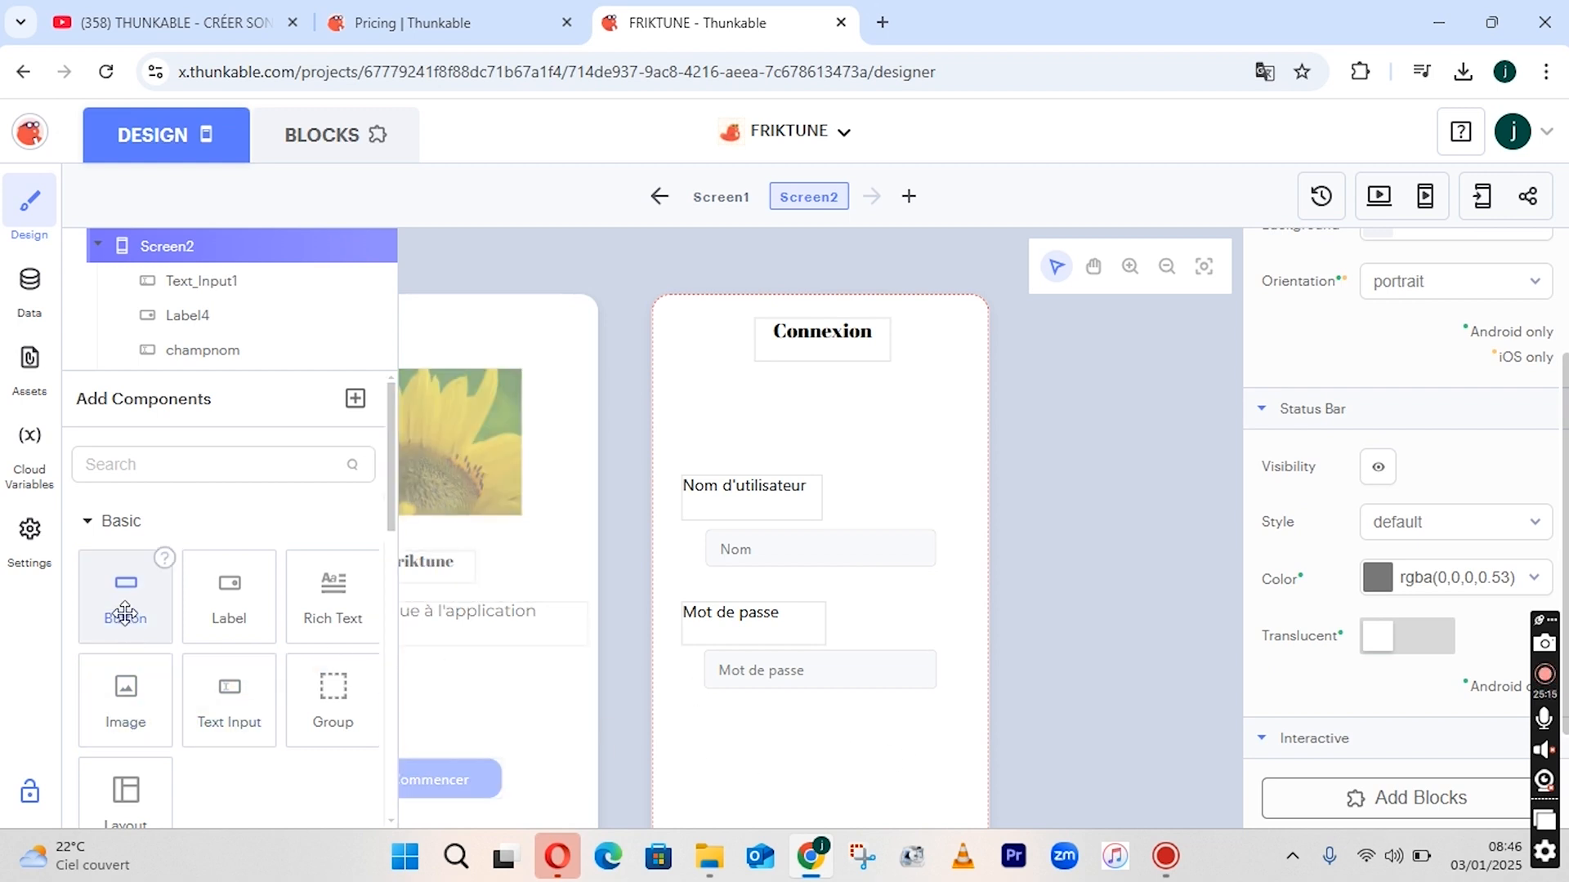
{"action": "left_click_drag", "start_coordinate": [125, 613], "coordinate": [888, 761]}
{"action": "scroll", "coordinate": [1406, 506], "scroll_direction": "down", "scroll_amount": 2}
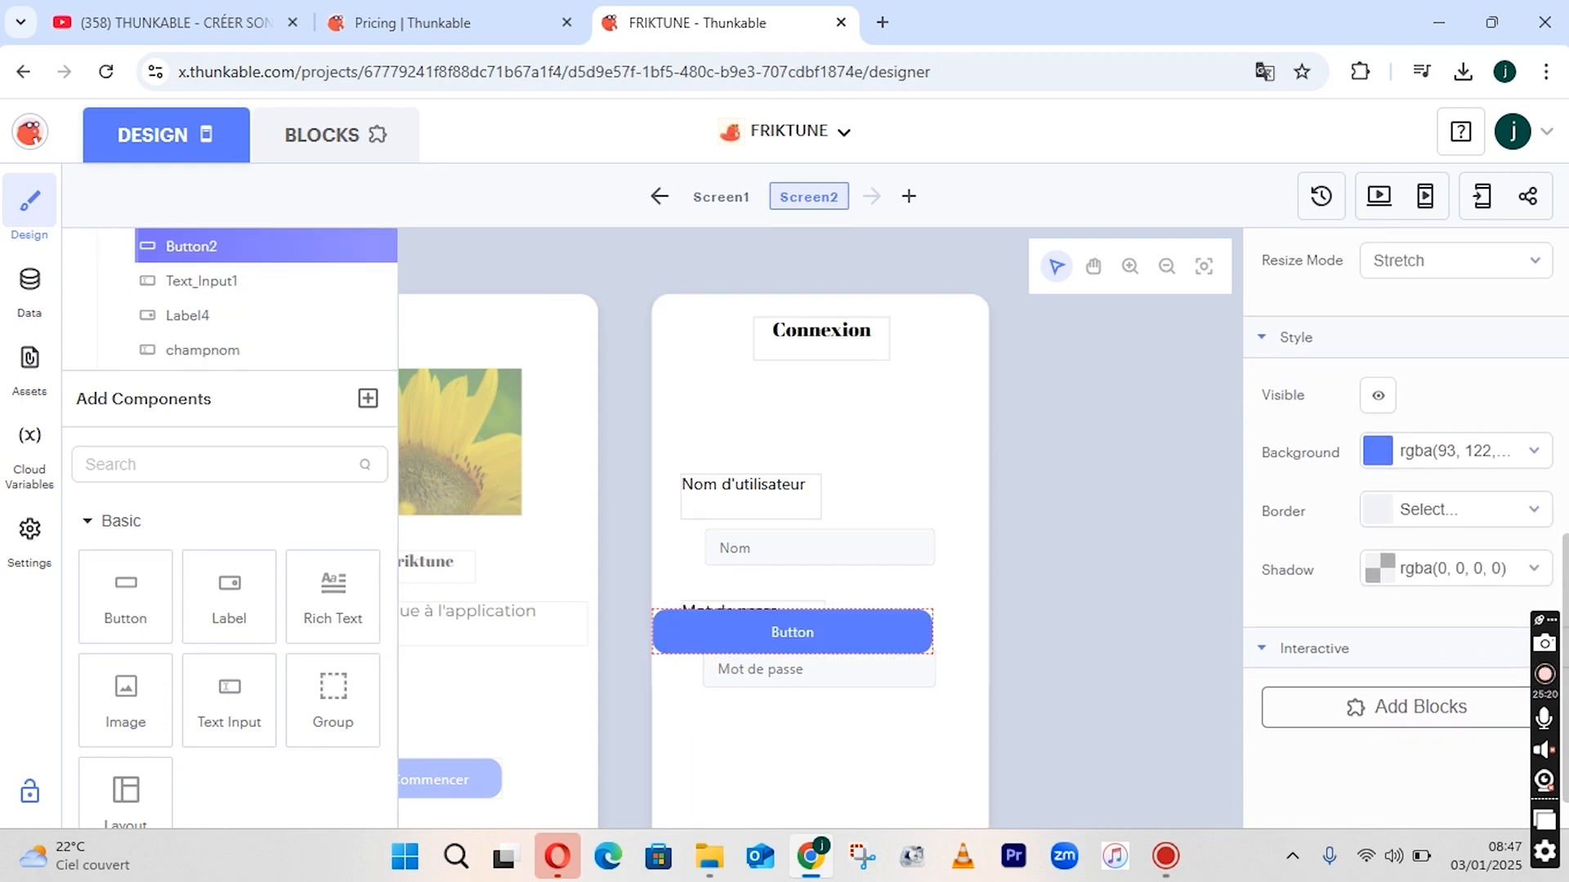
{"action": "scroll", "coordinate": [1405, 523], "scroll_direction": "down", "scroll_amount": 1}
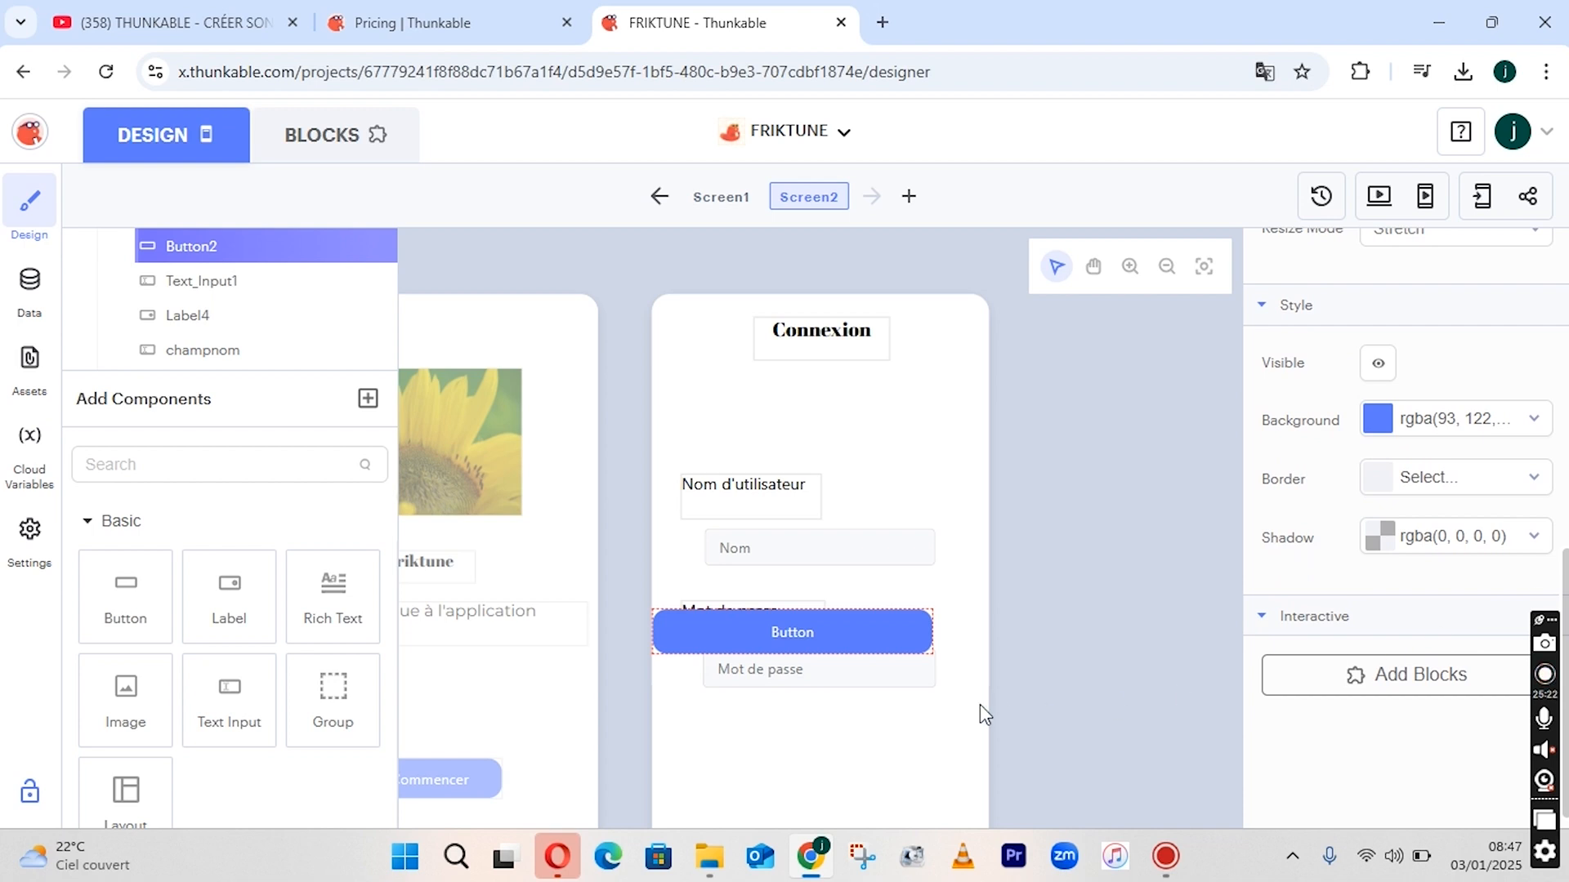
{"action": "left_click_drag", "start_coordinate": [787, 640], "coordinate": [825, 762]}
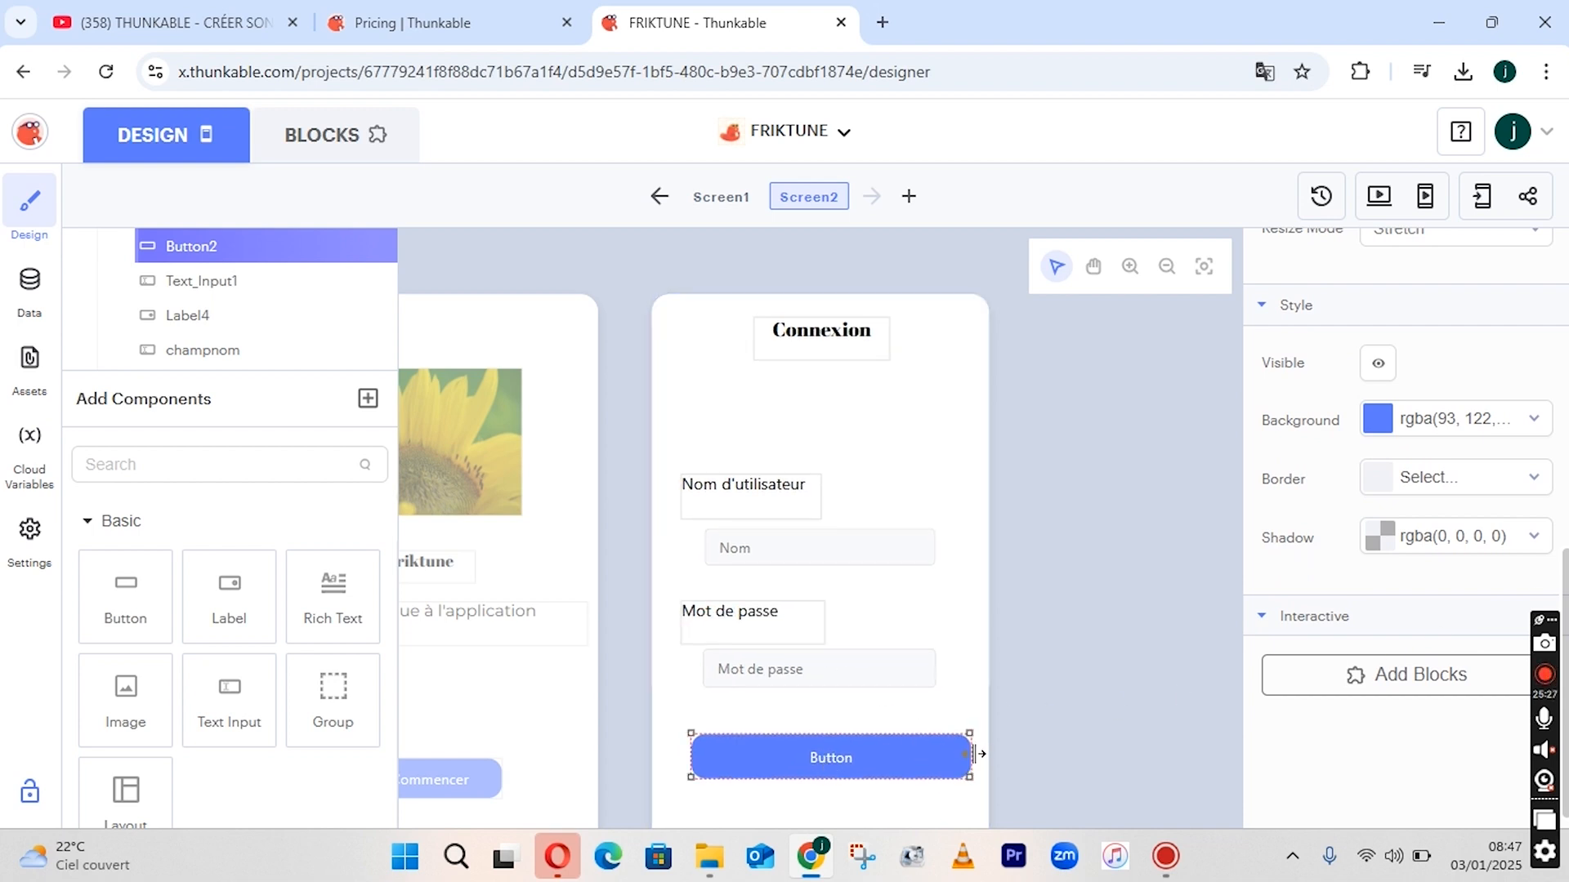
Shrink the button's width and height and align it with the fields' right edge at about X 205, Y 496.
{"action": "left_click_drag", "start_coordinate": [974, 753], "coordinate": [777, 753]}
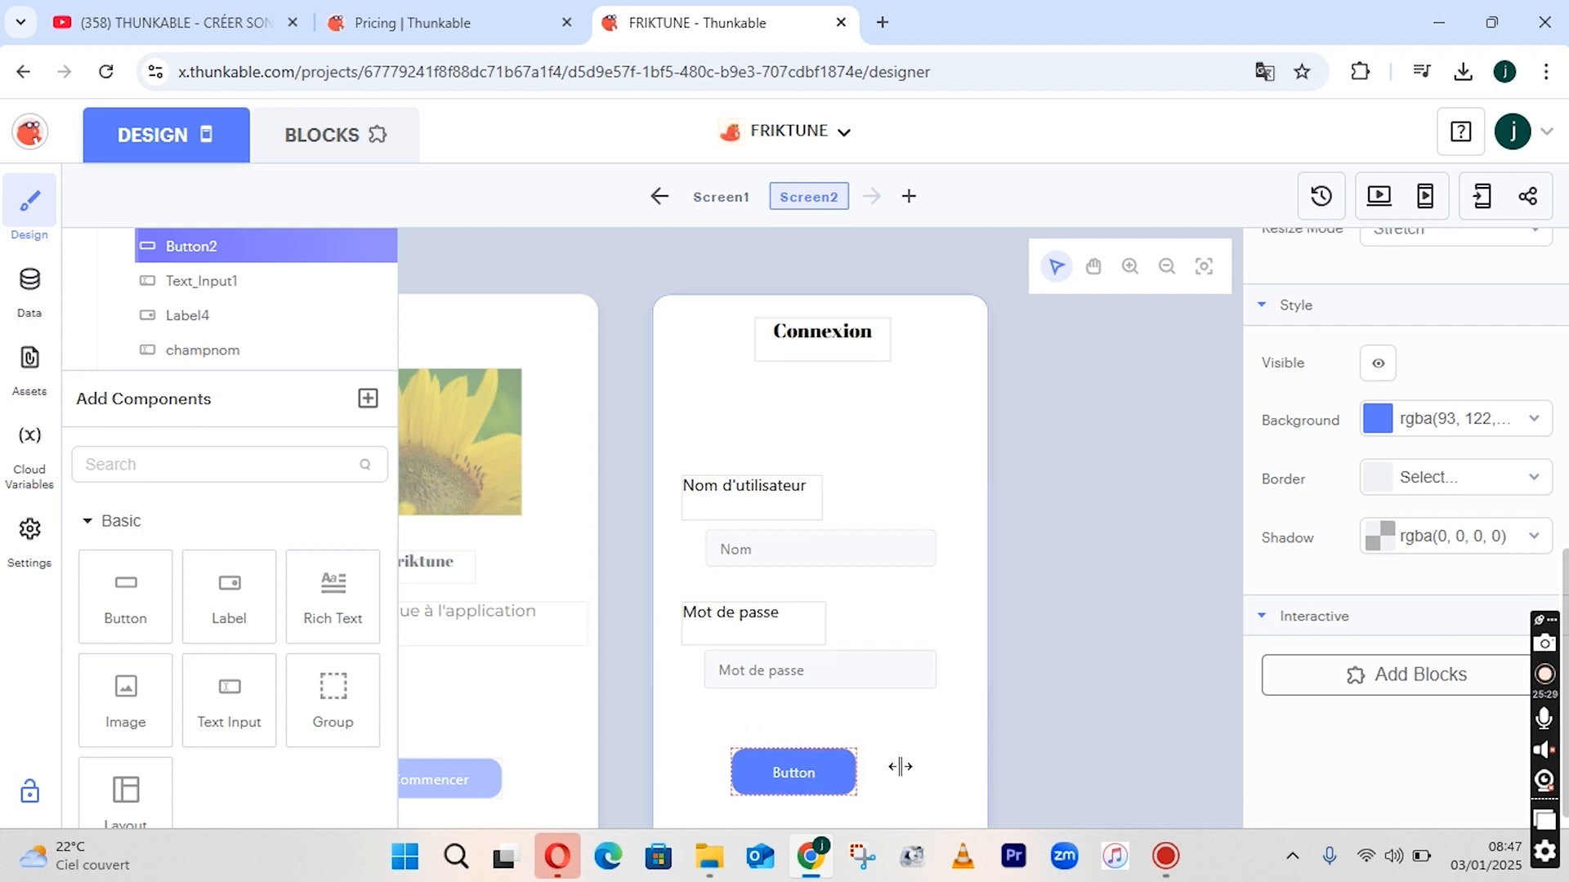
{"action": "left_click_drag", "start_coordinate": [899, 767], "coordinate": [934, 762]}
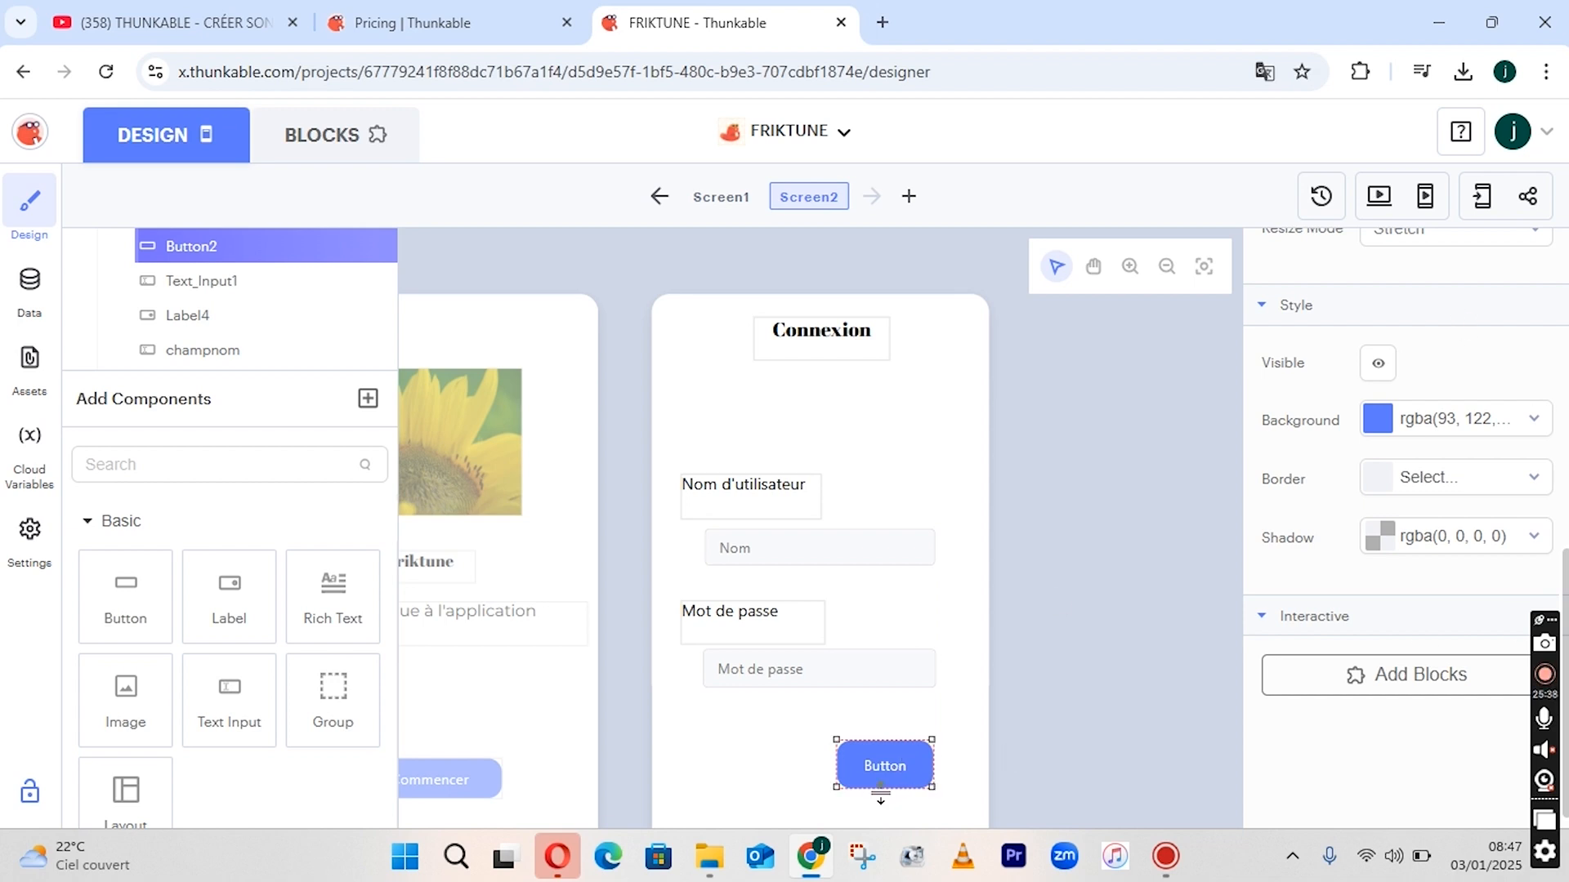
{"action": "left_click_drag", "start_coordinate": [881, 793], "coordinate": [882, 777]}
Set the text of the button below the Mot de passe field to "Connexion".
{"action": "scroll", "coordinate": [1545, 270], "scroll_direction": "up", "scroll_amount": 10}
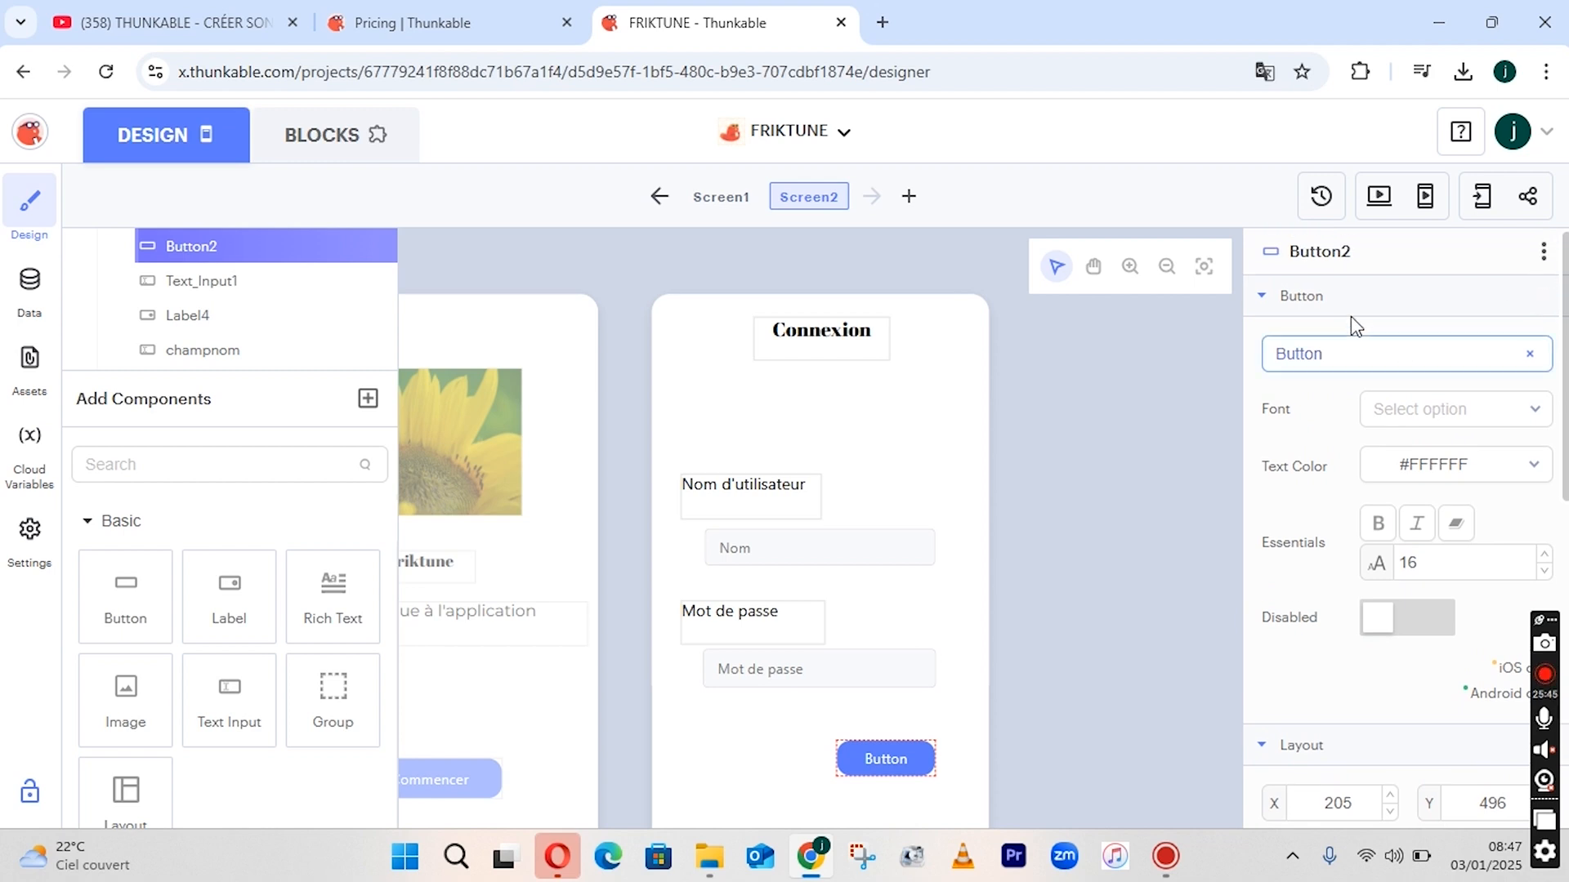
{"action": "left_click", "coordinate": [1356, 358]}
{"action": "key", "text": "BackSpace"}
{"action": "key", "text": "BackSpace"}
{"action": "key", "text": "BackSpace"}
{"action": "key", "text": "BackSpace"}
{"action": "key", "text": "BackSpace"}
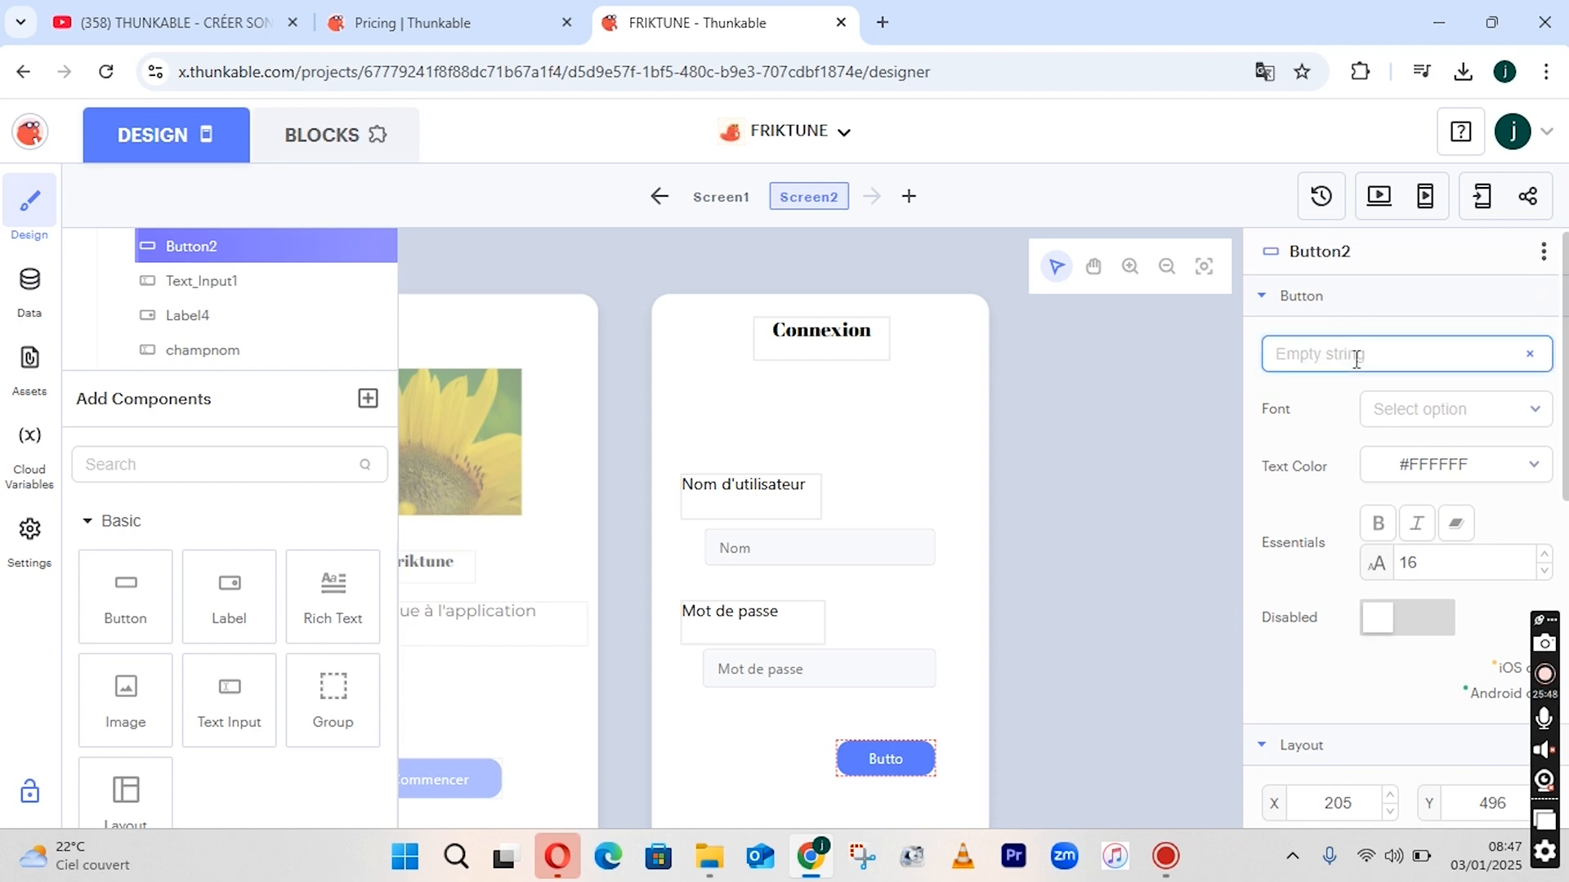
{"action": "type", "text": "Connexion"}
{"action": "left_click", "coordinate": [732, 760]}
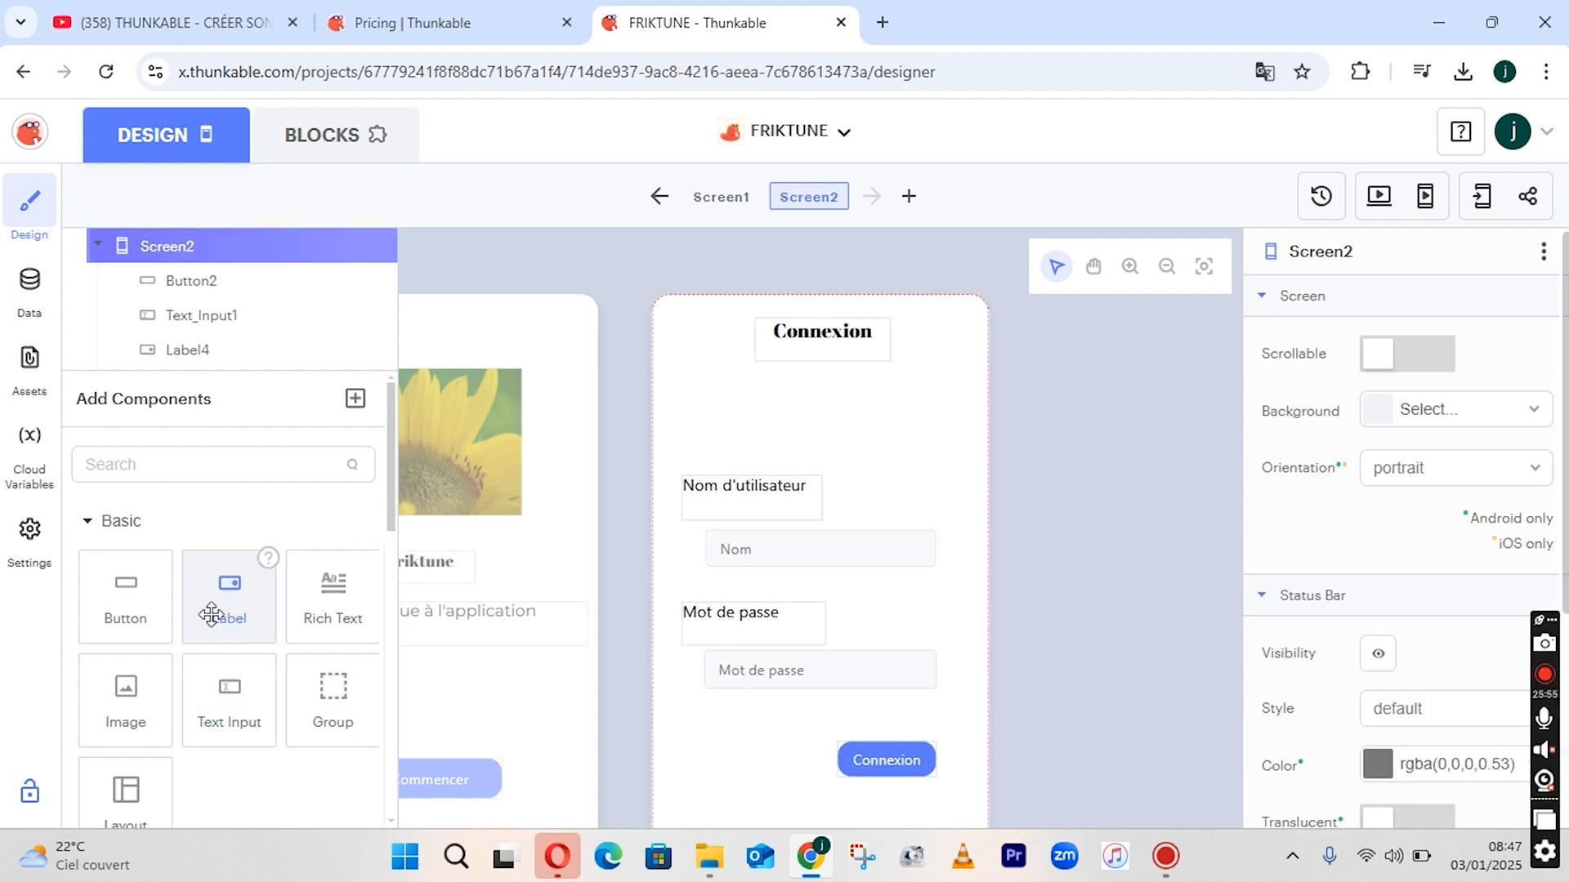
Rename the Connexion button component on Screen2 to "button connexion".
{"action": "left_click", "coordinate": [909, 748]}
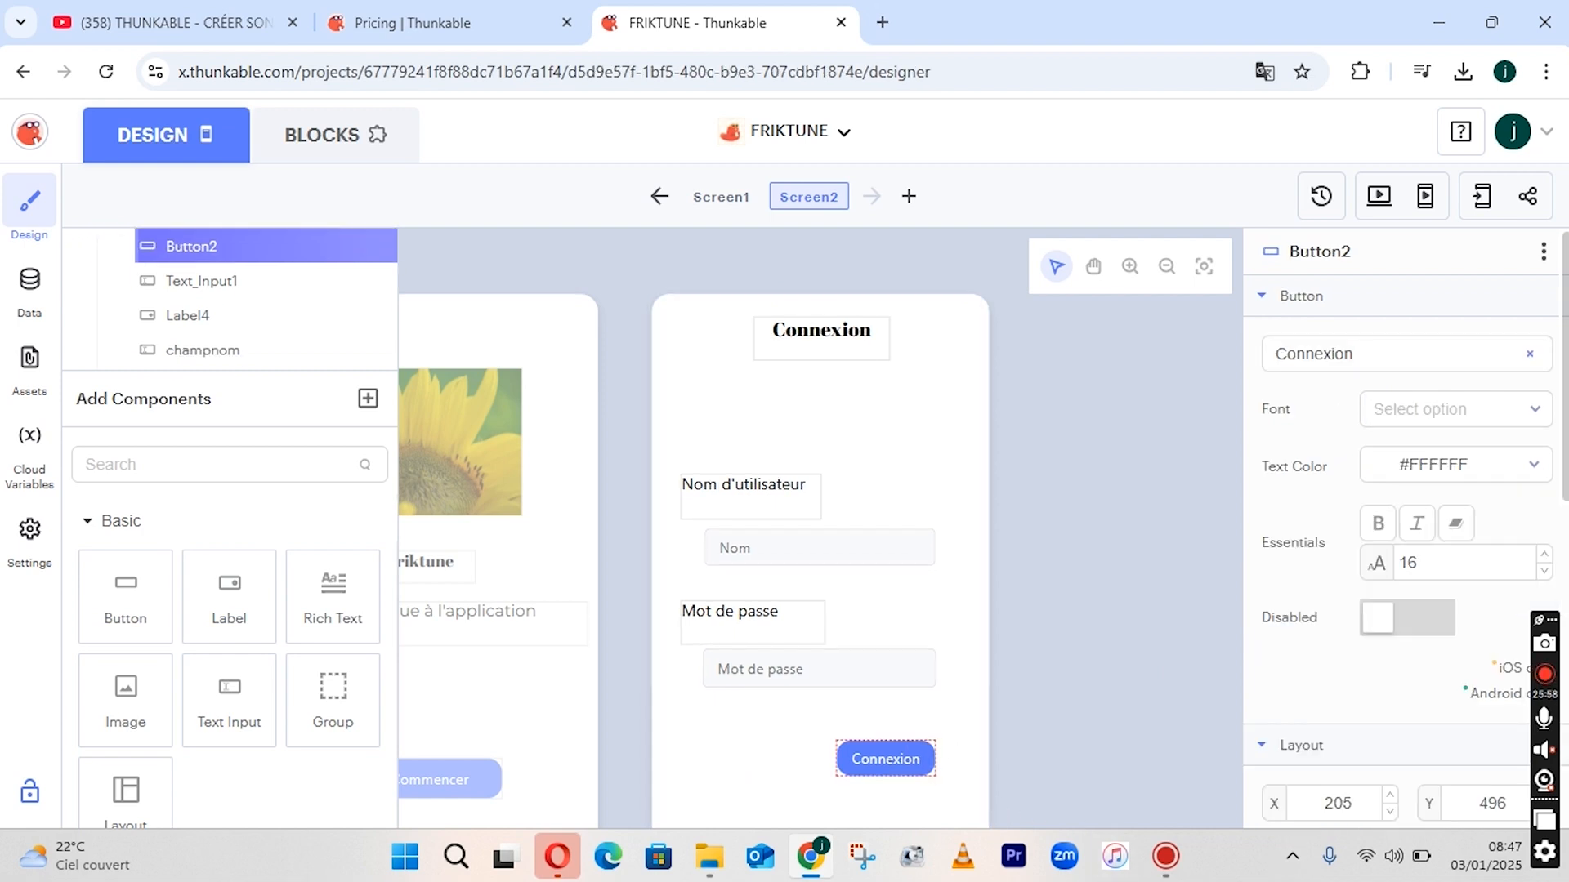
{"action": "left_click", "coordinate": [1318, 243]}
{"action": "type", "text": "b"}
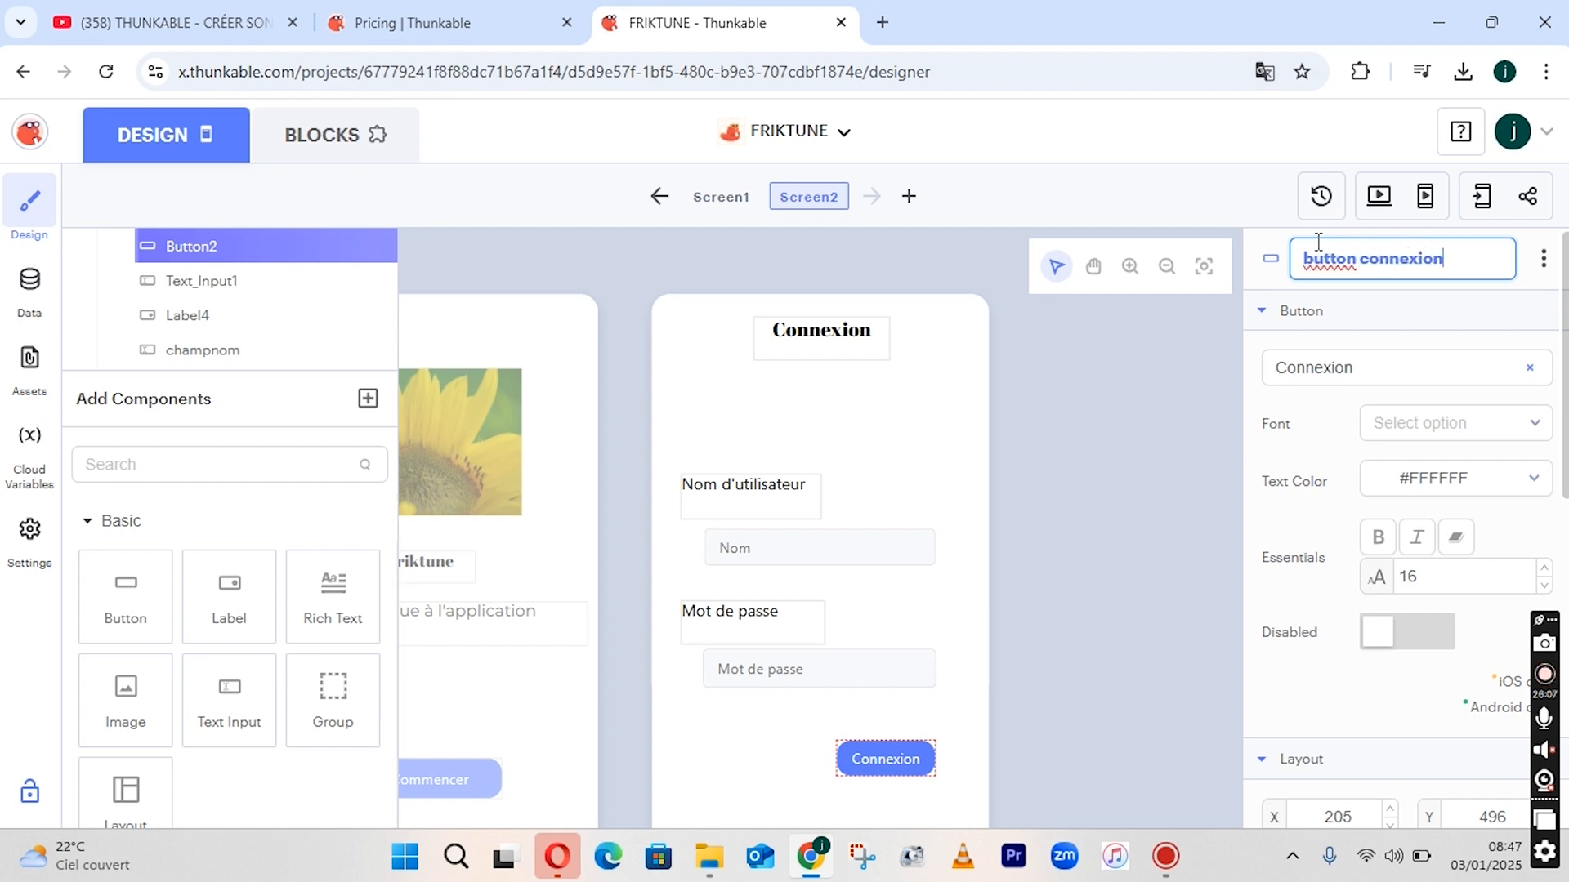
{"action": "key", "text": "Return"}
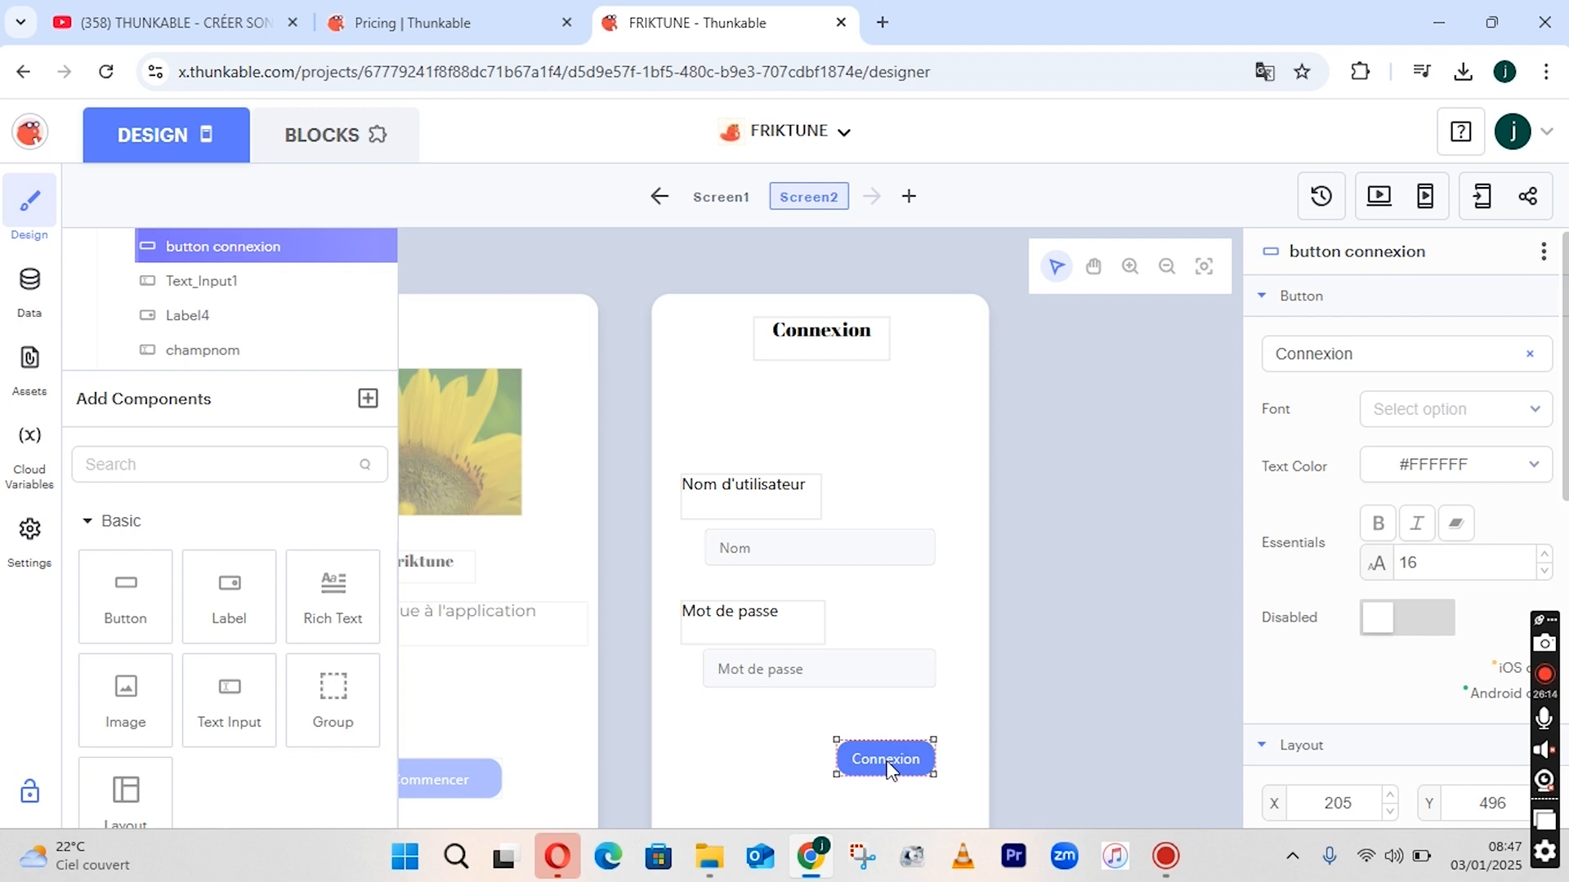
Set the Connexion button's background fill to the light green preset, RGB 184, 233, 134.
{"action": "left_click", "coordinate": [1463, 463]}
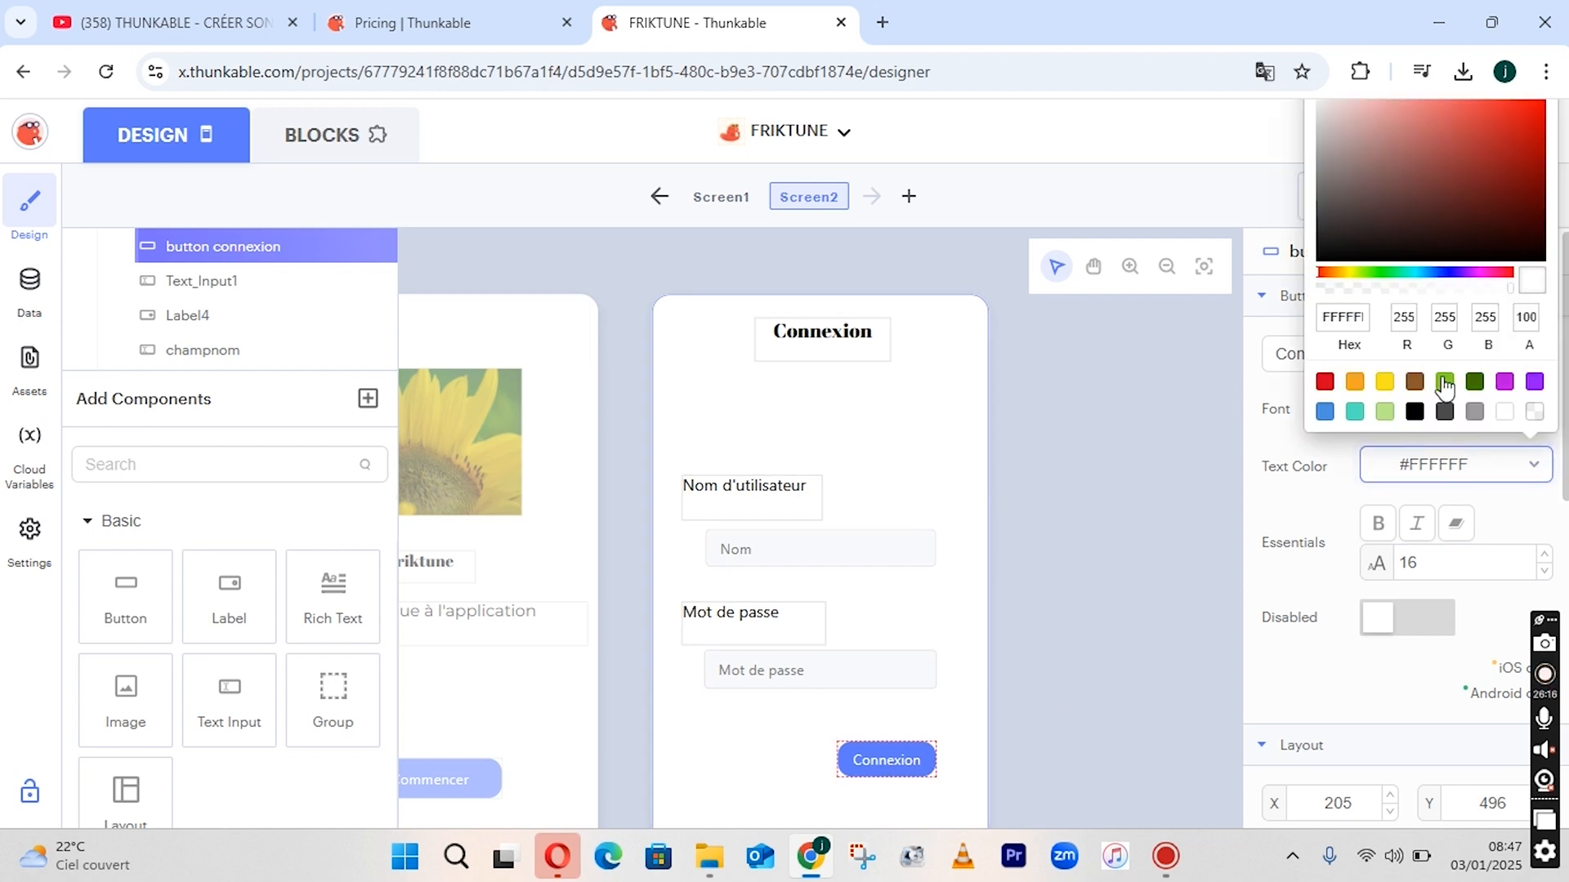
{"action": "scroll", "coordinate": [1389, 424], "scroll_direction": "down", "scroll_amount": 5}
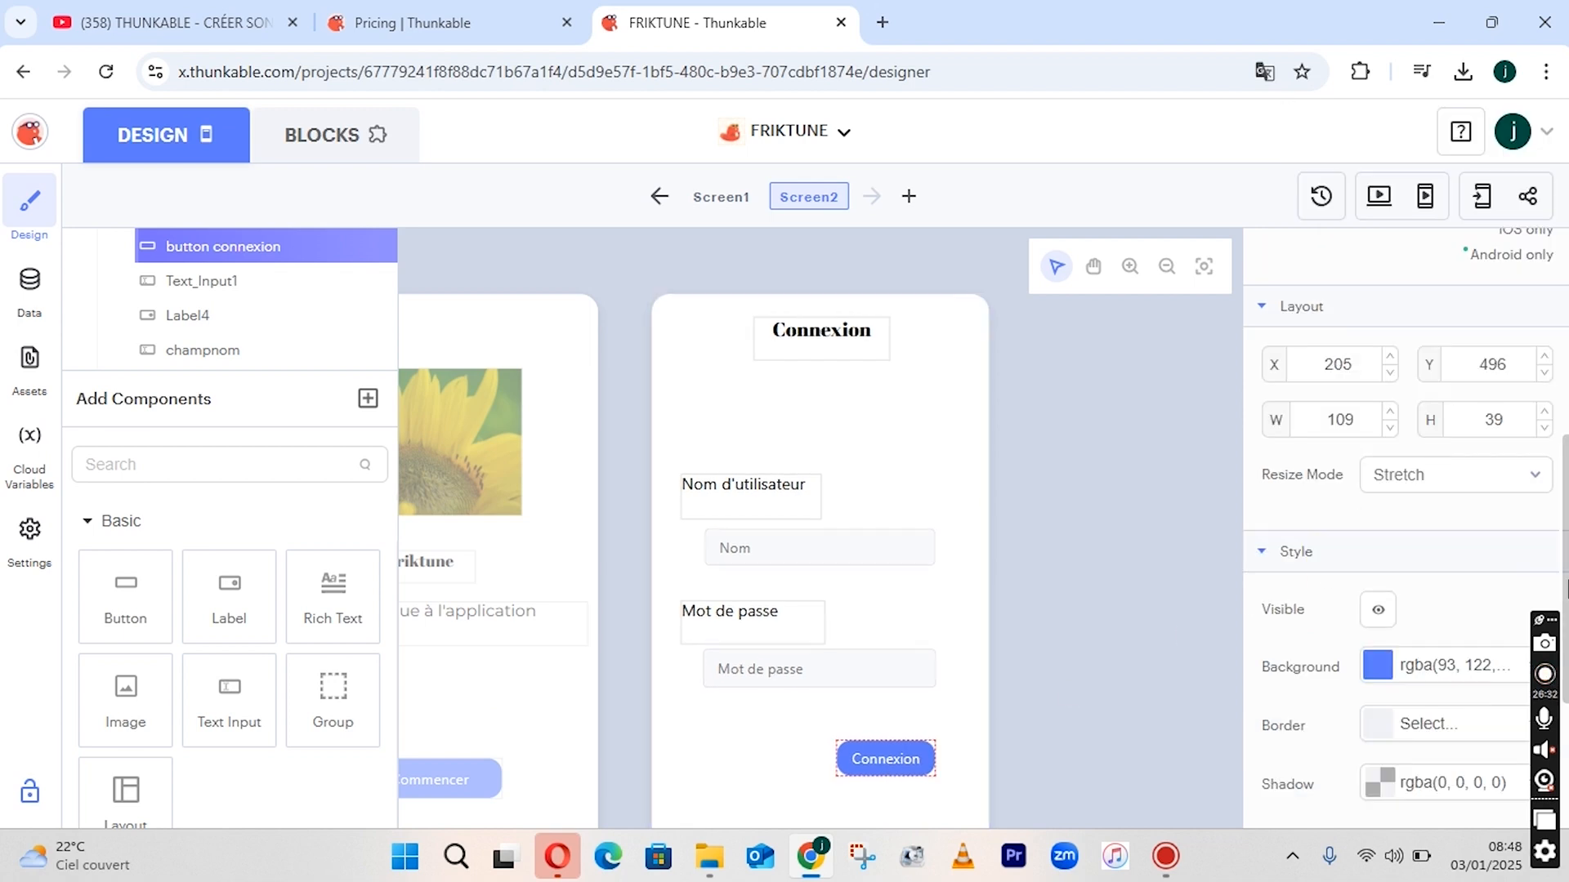
{"action": "left_click", "coordinate": [1430, 672]}
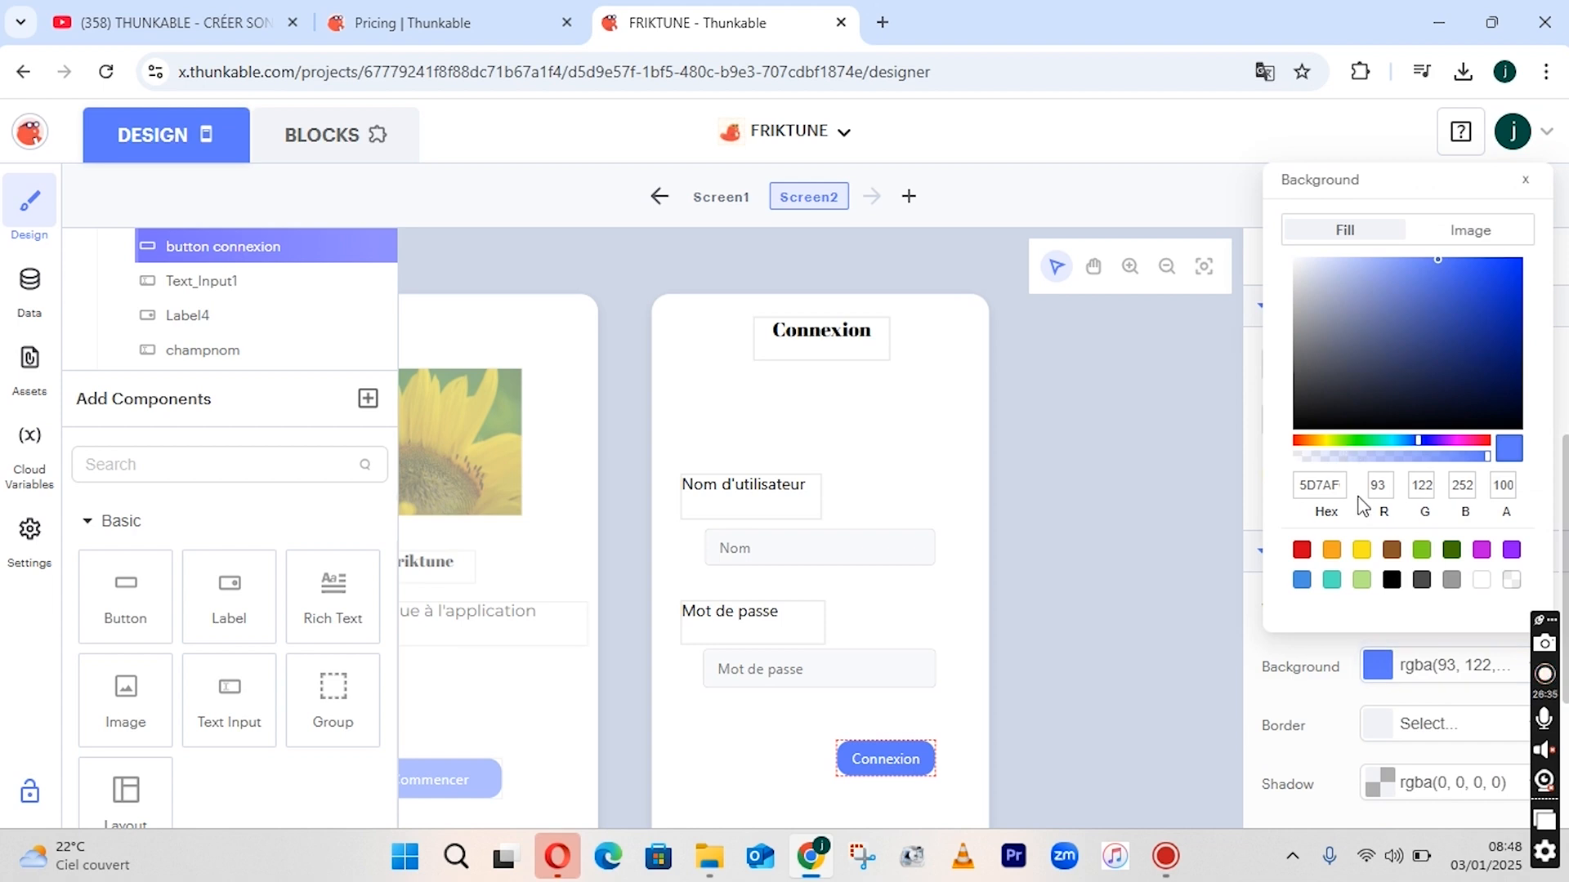
{"action": "left_click", "coordinate": [1361, 579]}
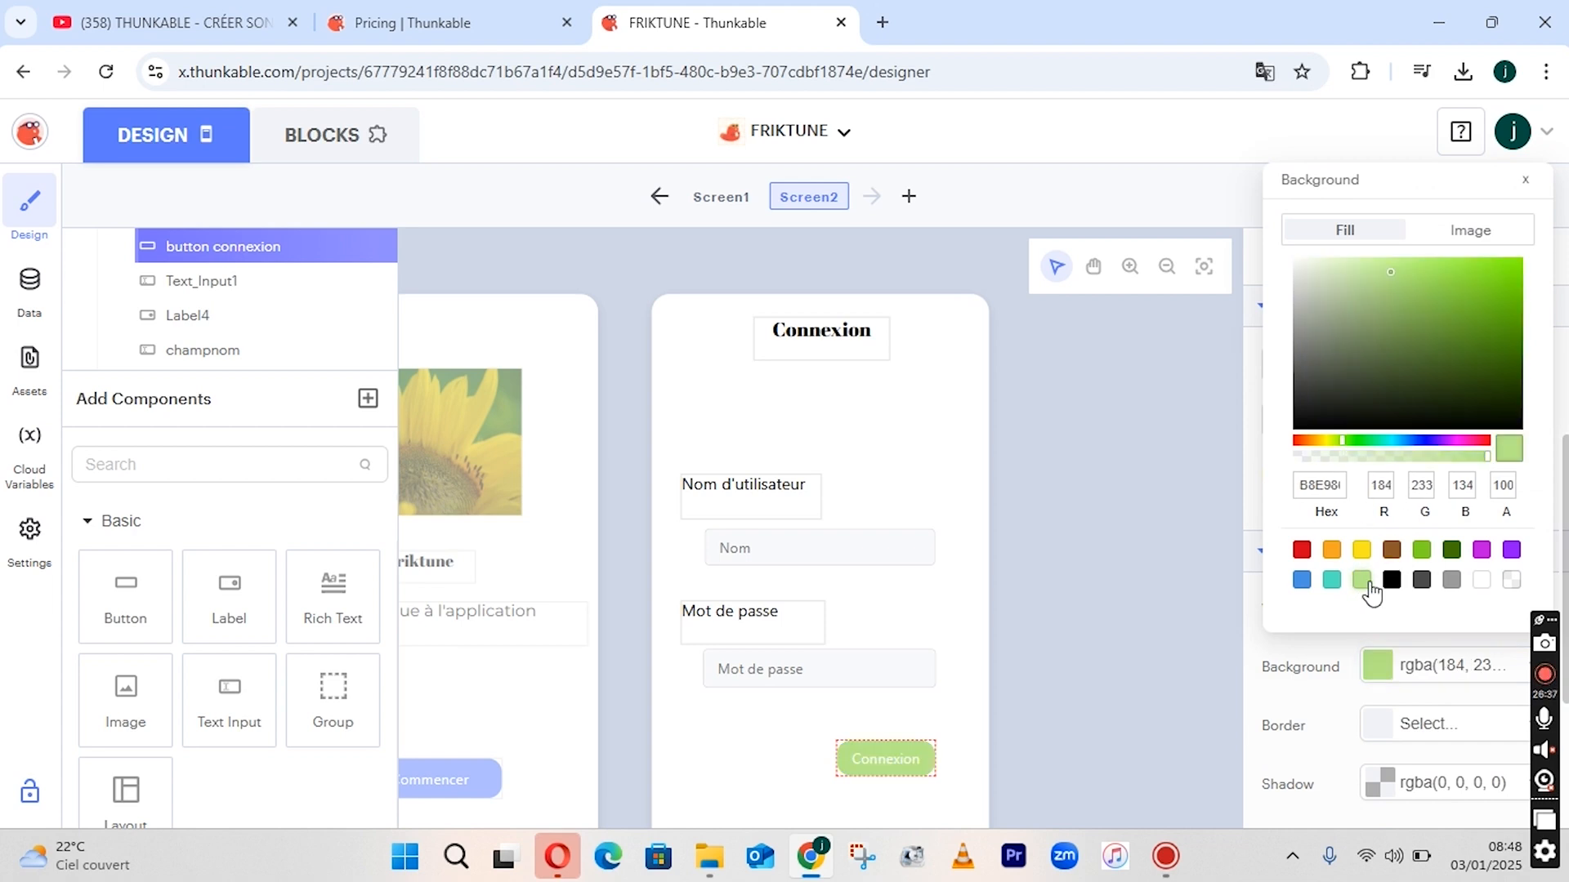
{"action": "left_click", "coordinate": [1525, 180]}
Change the Connexion button's text color to the dark grey preset.
{"action": "scroll", "coordinate": [1401, 523], "scroll_direction": "up", "scroll_amount": 2}
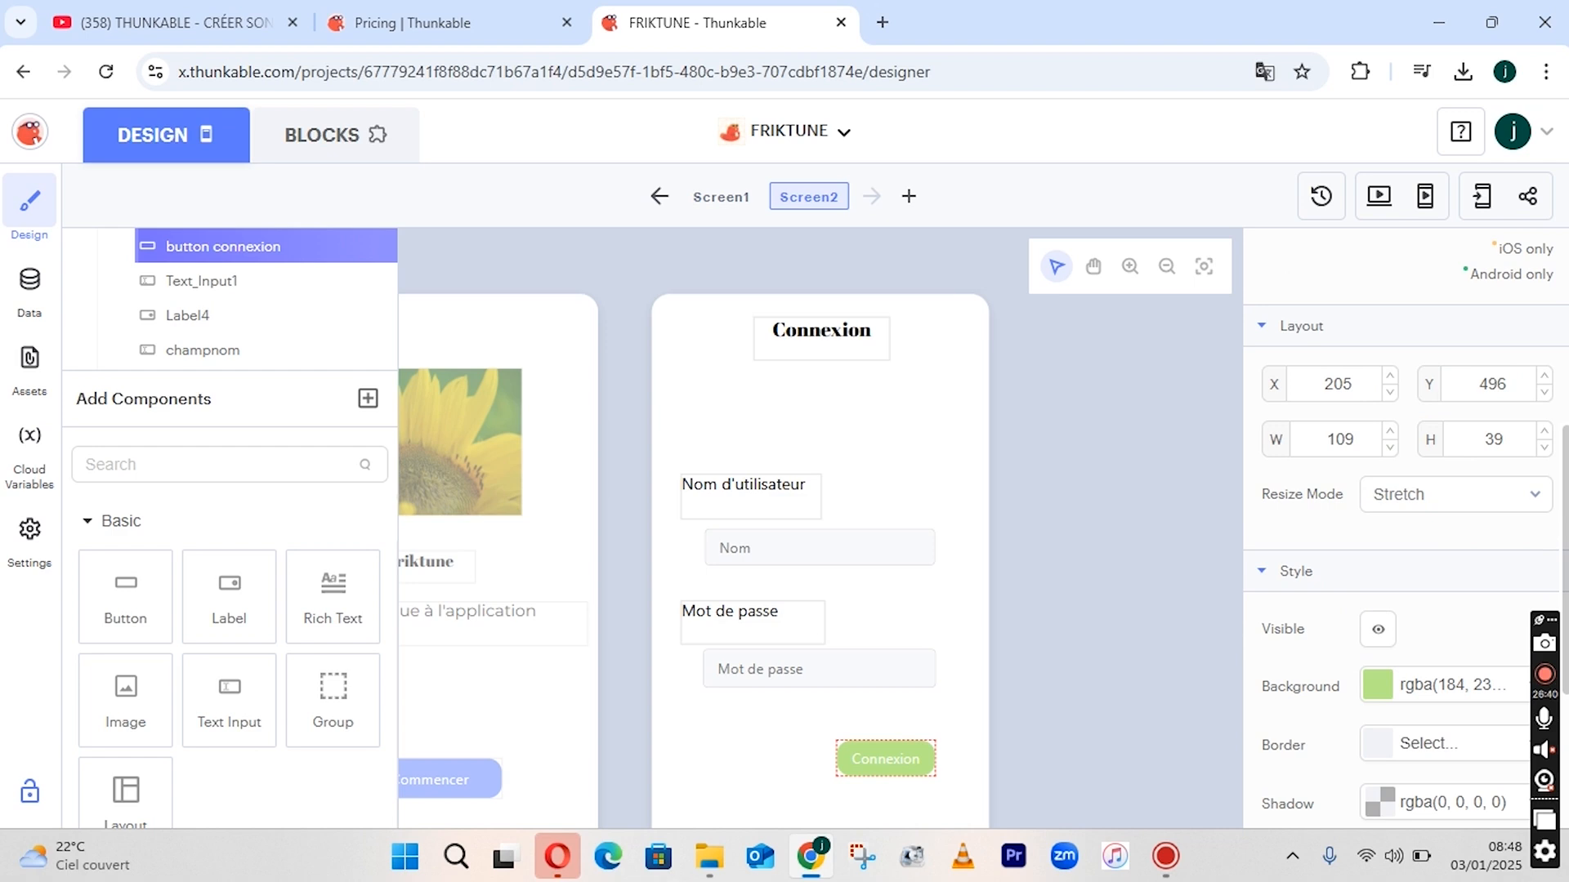
{"action": "scroll", "coordinate": [1406, 372], "scroll_direction": "up", "scroll_amount": 3}
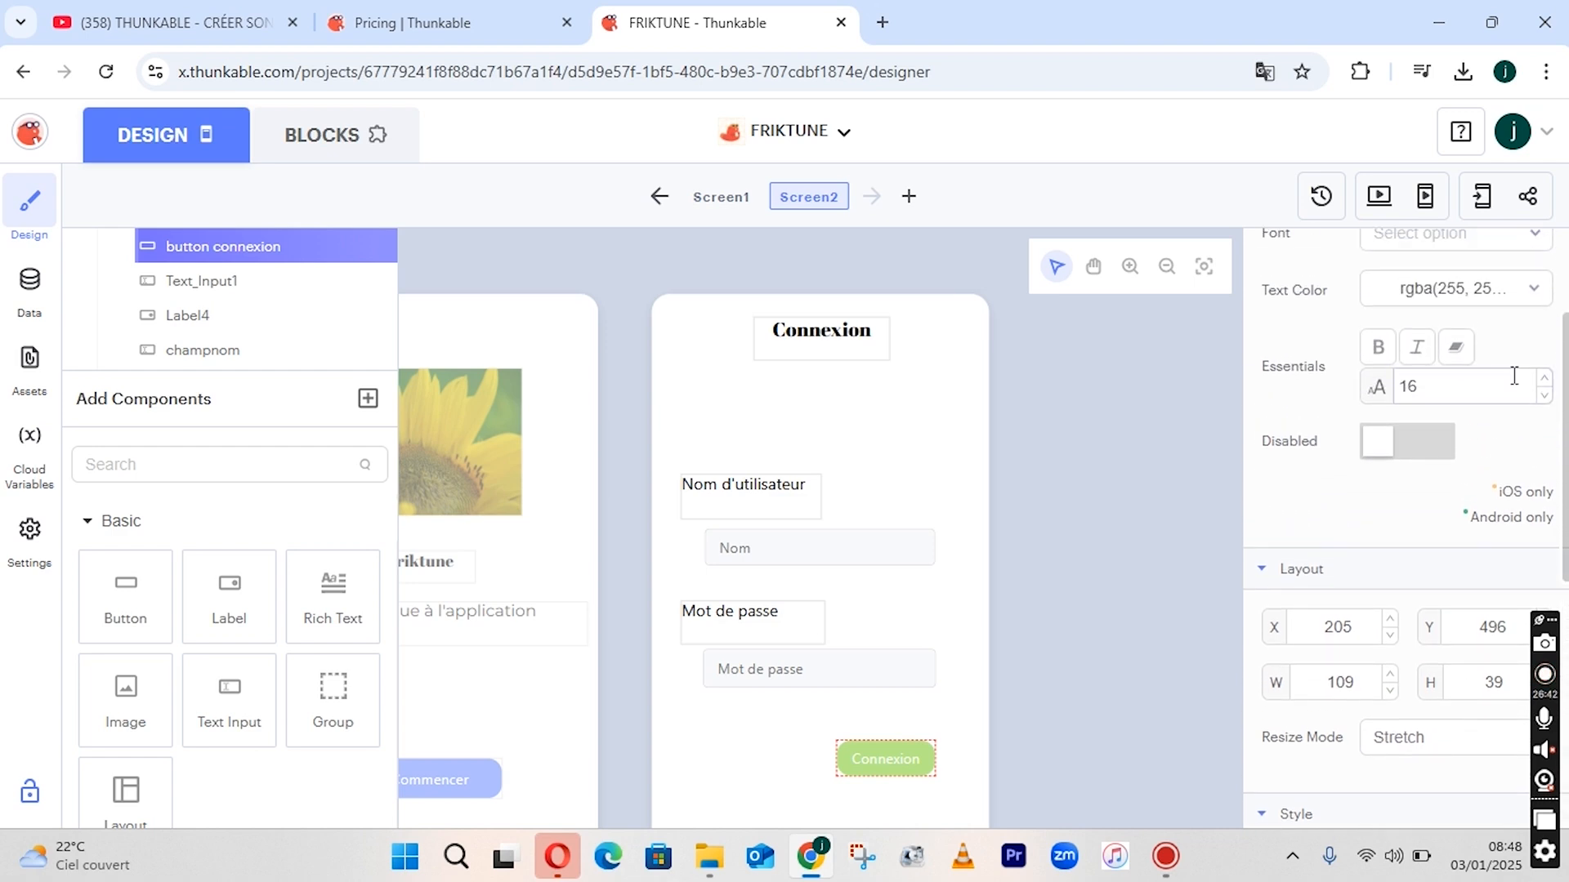
{"action": "left_click", "coordinate": [1372, 296]}
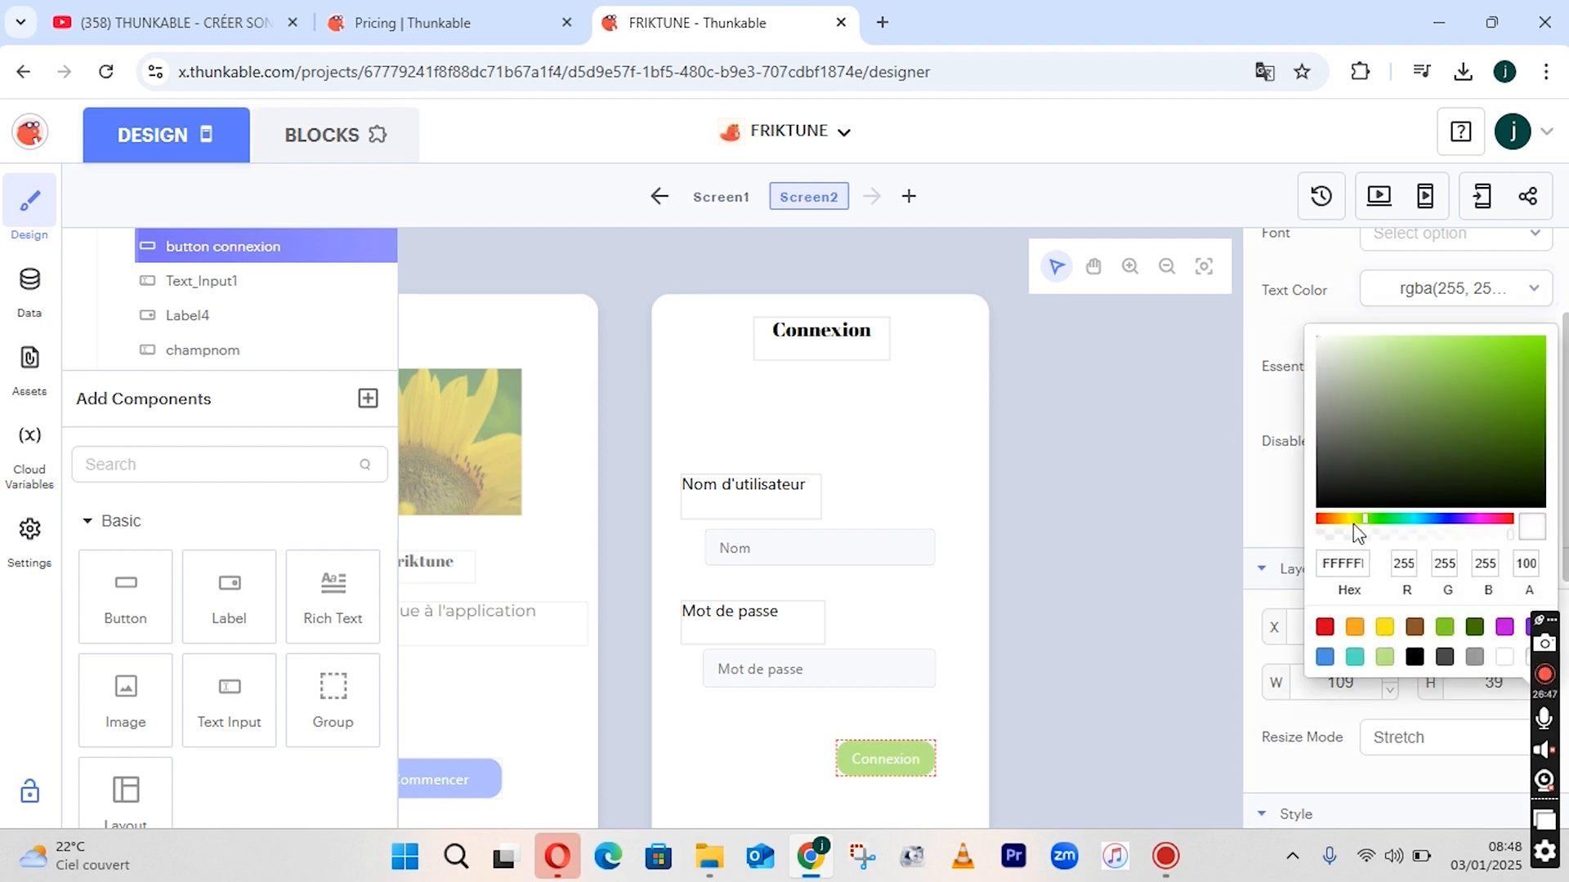
{"action": "left_click", "coordinate": [1441, 655]}
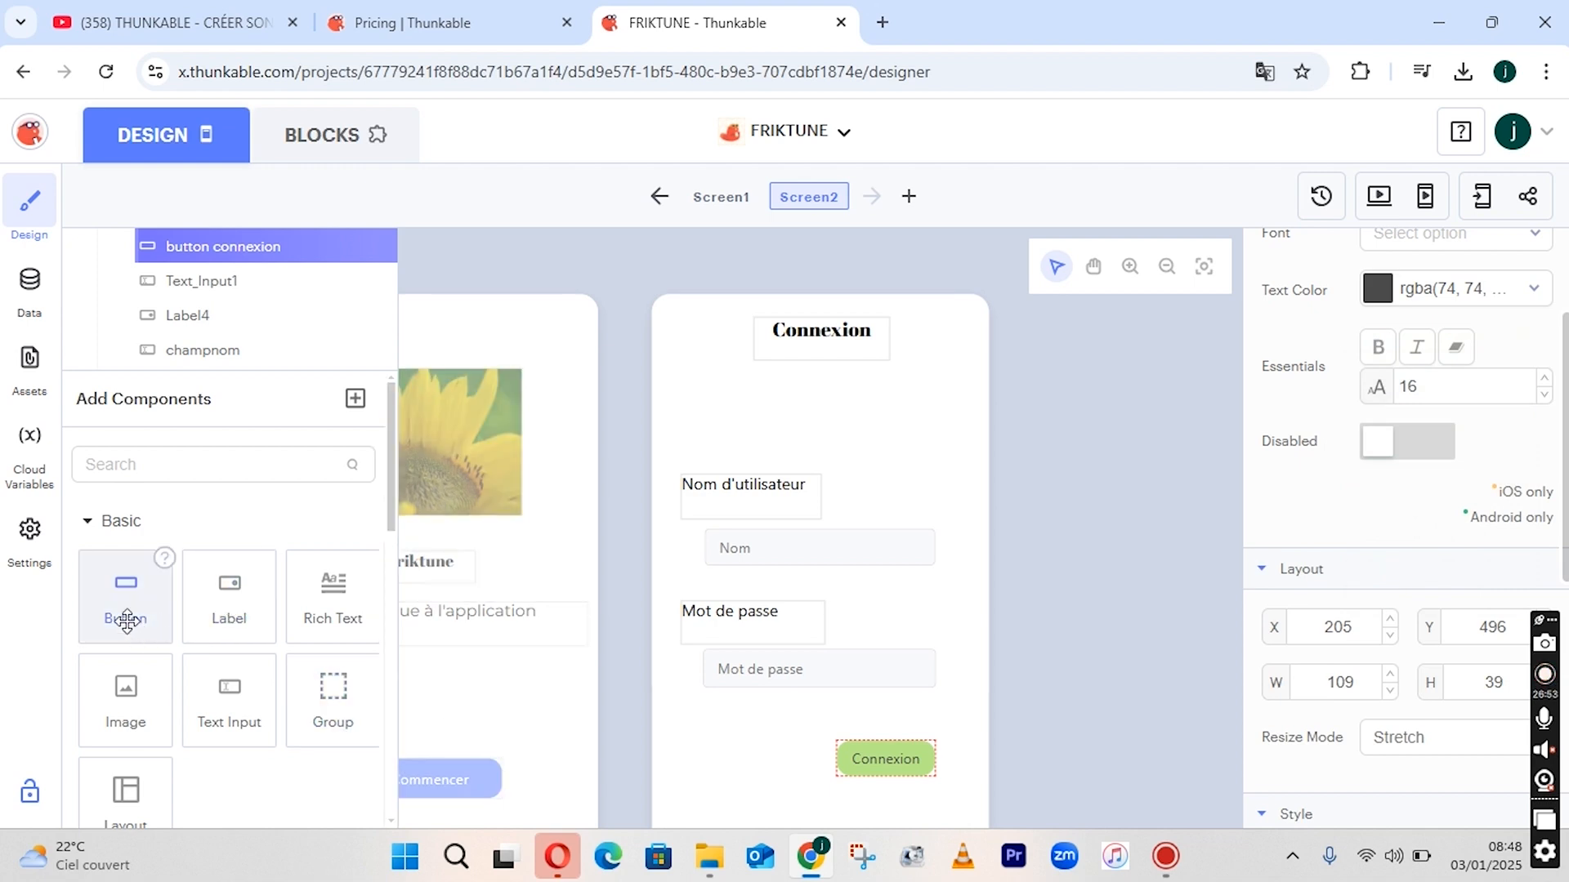
Add a second button beside the Connexion button, about 117 by 43 in size, at about X 32, Y 496.
{"action": "left_click_drag", "start_coordinate": [126, 609], "coordinate": [719, 764]}
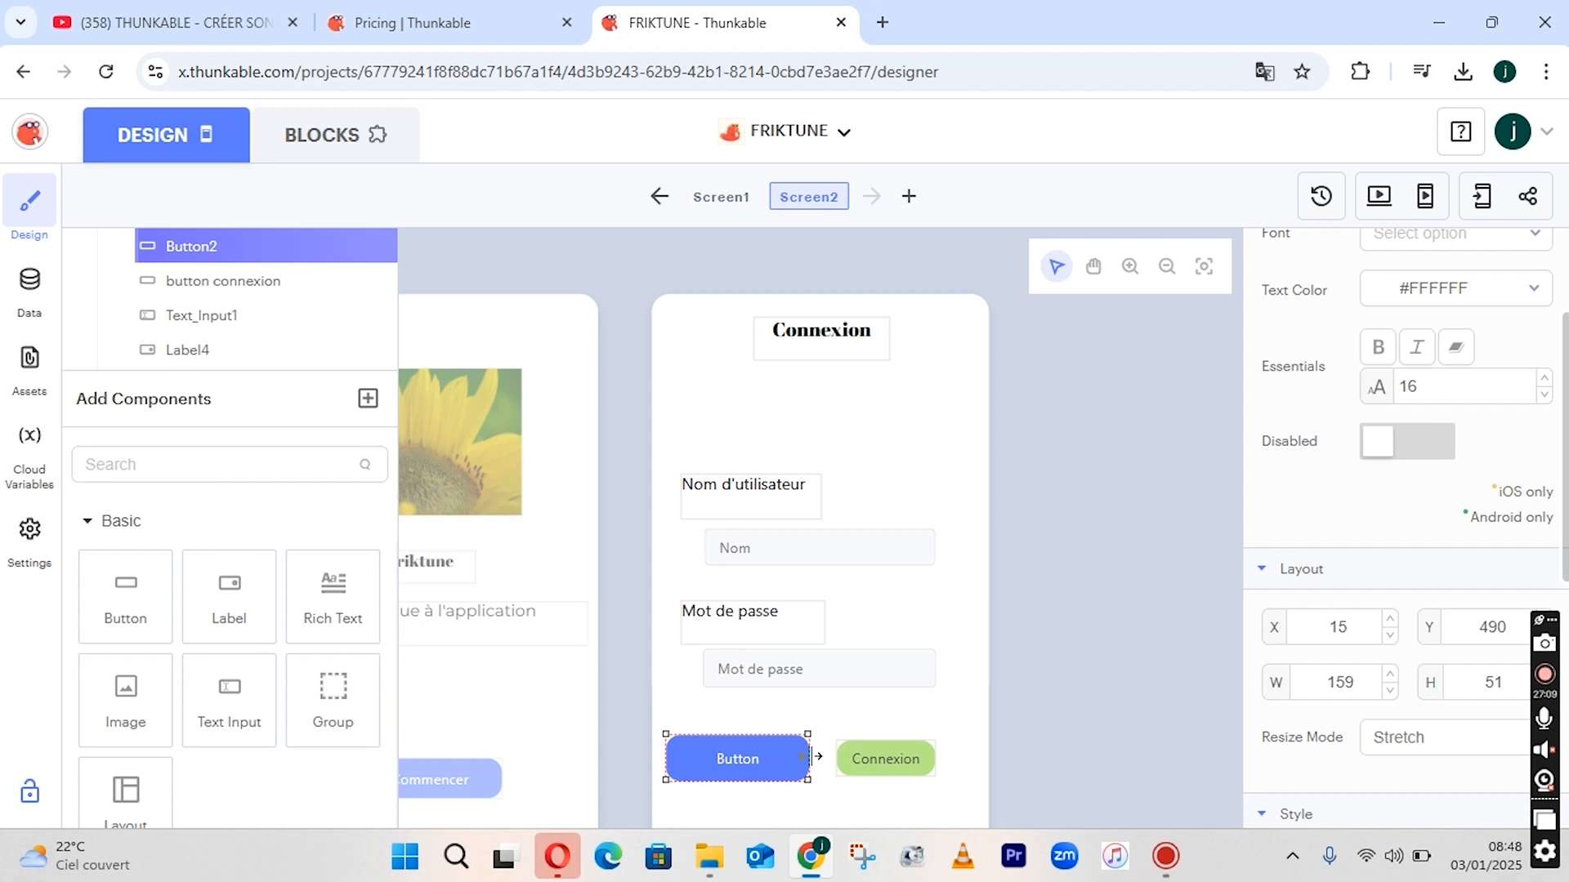
{"action": "left_click_drag", "start_coordinate": [811, 757], "coordinate": [768, 758]}
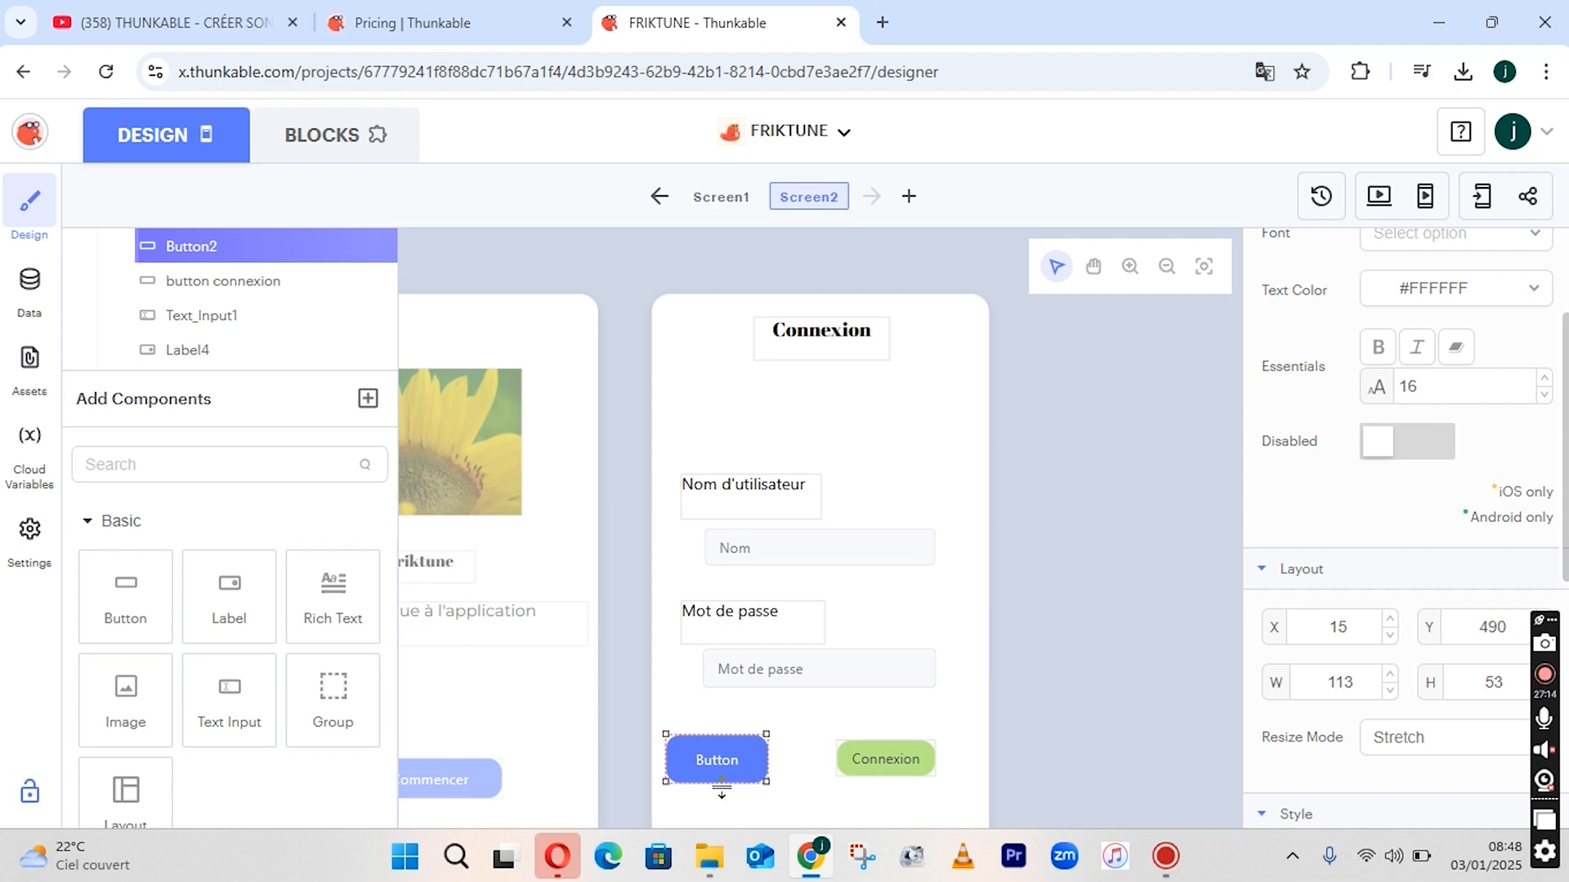
{"action": "left_click_drag", "start_coordinate": [724, 783], "coordinate": [734, 764]}
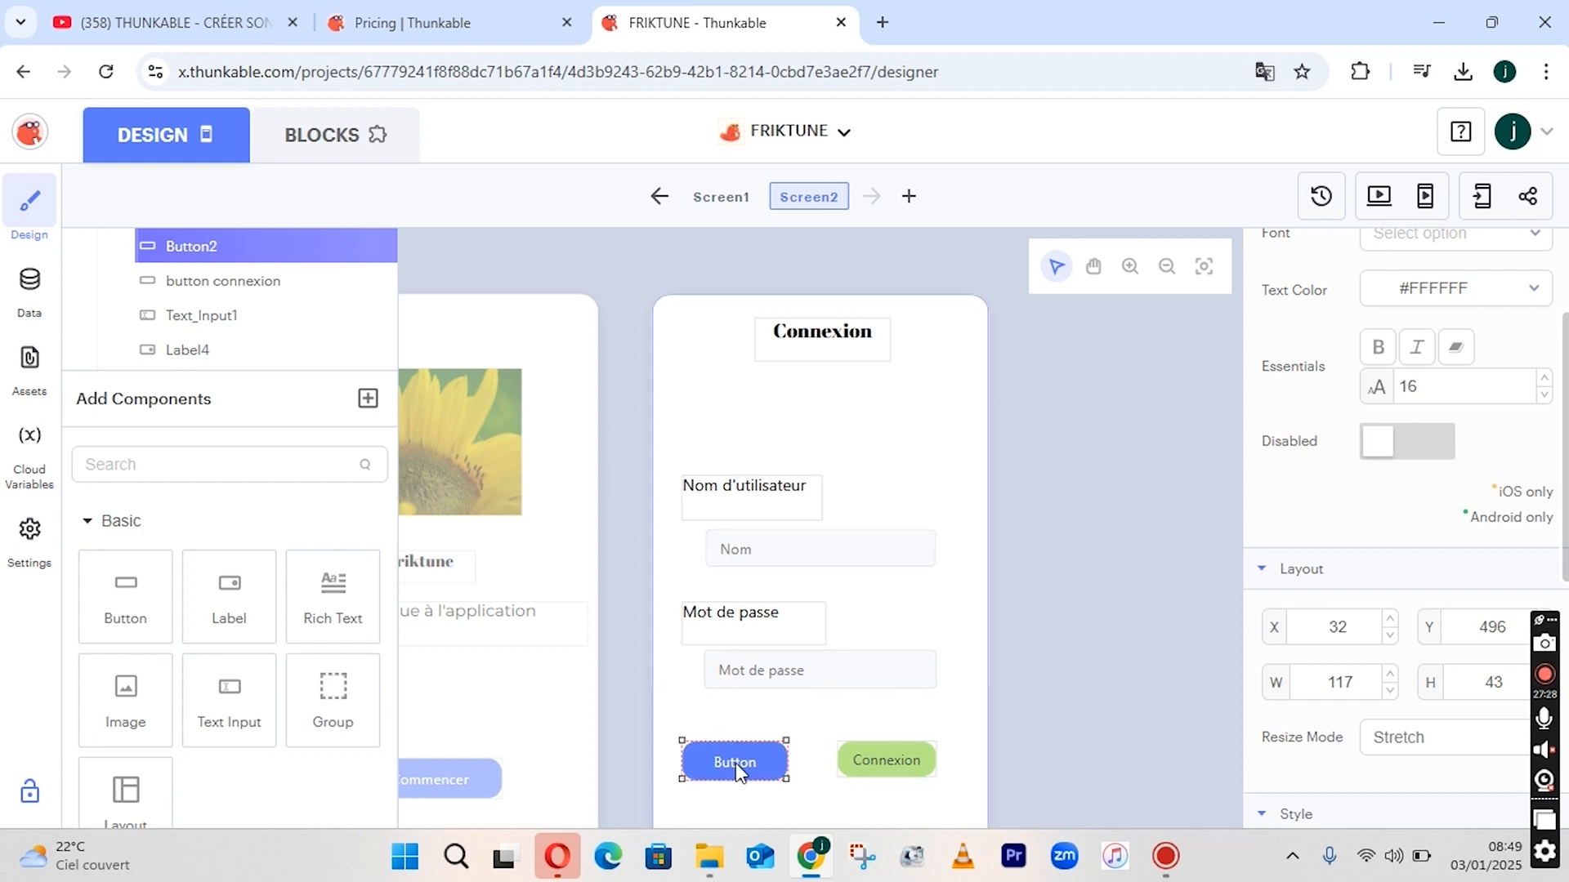
Set the text of the new button beside Connexion to "Annuler".
{"action": "scroll", "coordinate": [1491, 342], "scroll_direction": "up", "scroll_amount": 3}
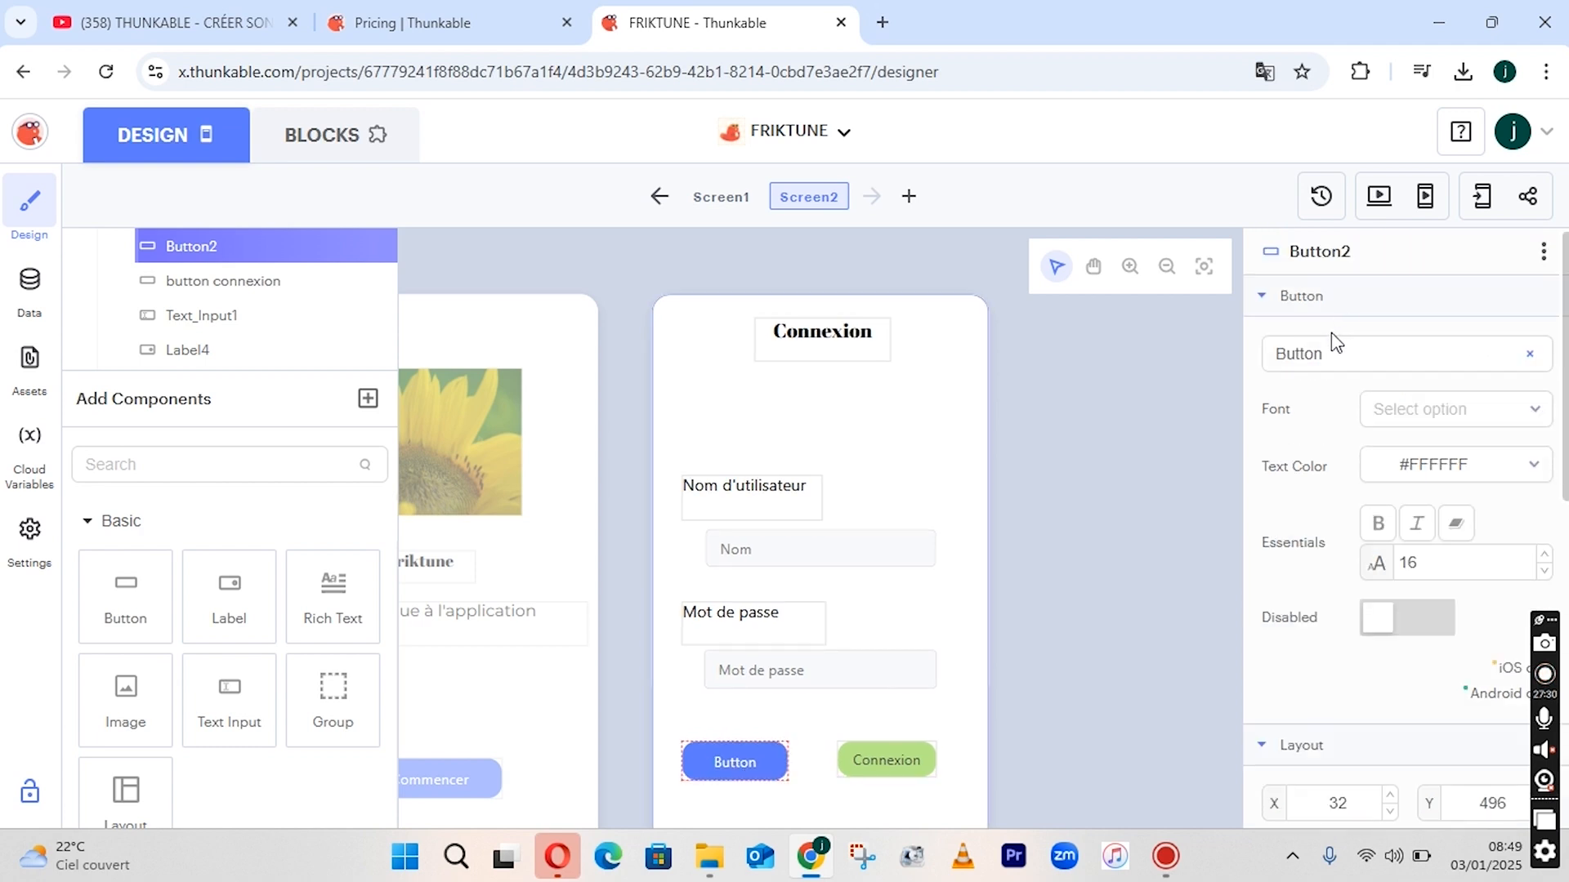
{"action": "left_click", "coordinate": [1329, 356]}
{"action": "key", "text": "BackSpace"}
{"action": "key", "text": "BackSpace"}
{"action": "key", "text": "BackSpace"}
{"action": "key", "text": "BackSpace"}
{"action": "key", "text": "BackSpace"}
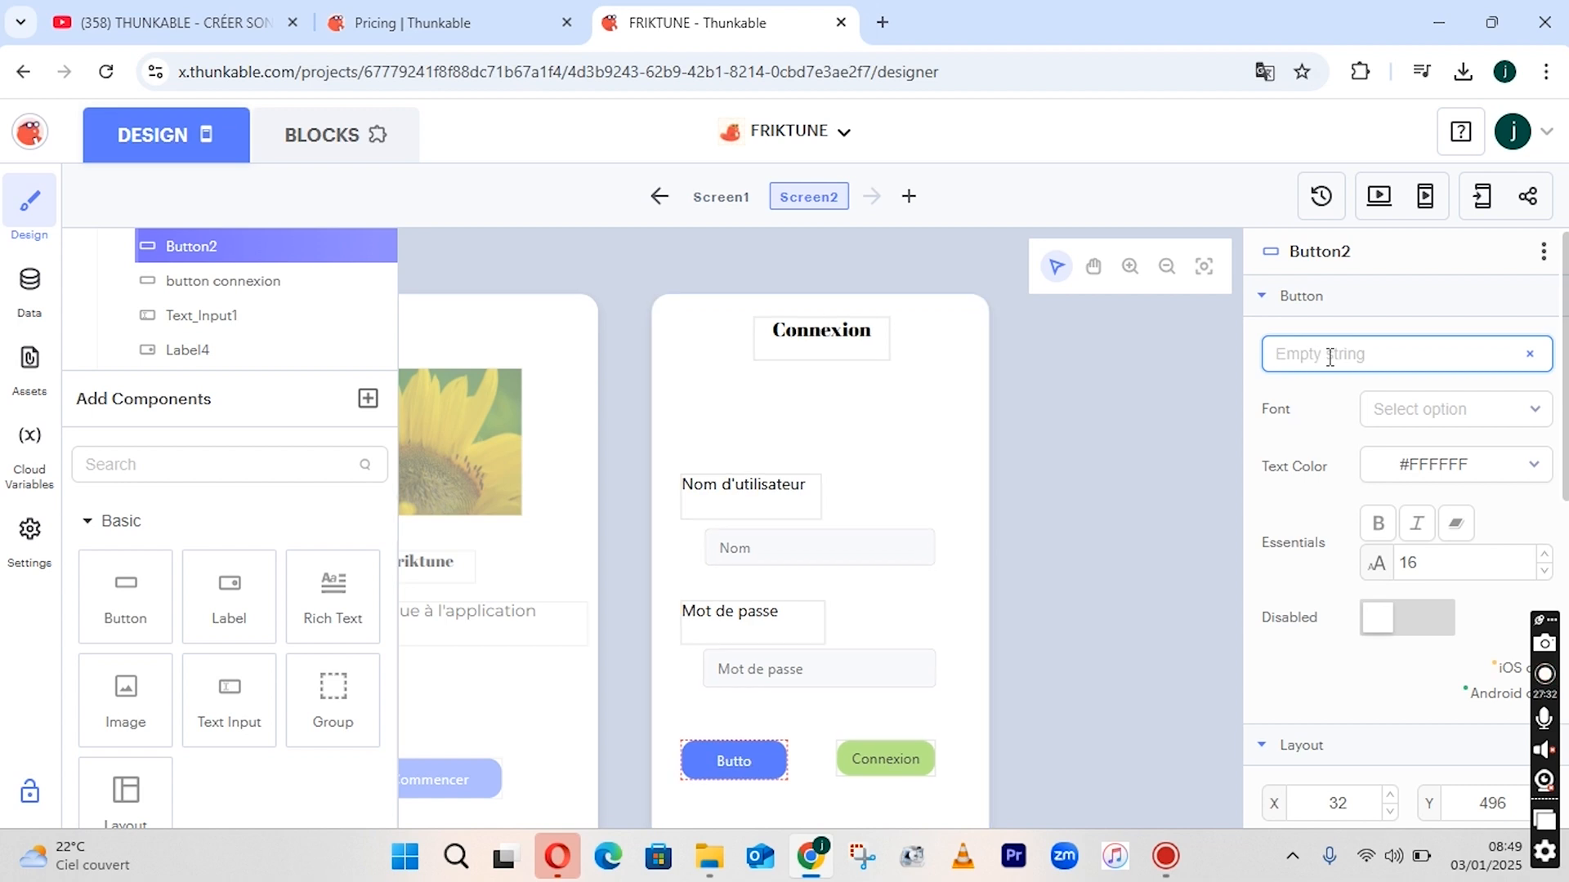
{"action": "type", "text": "Annuler"}
Change the Annuler button's background fill to pink, RGB 252, 93, 176.
{"action": "scroll", "coordinate": [1552, 368], "scroll_direction": "down", "scroll_amount": 1}
{"action": "scroll", "coordinate": [1545, 429], "scroll_direction": "down", "scroll_amount": 5}
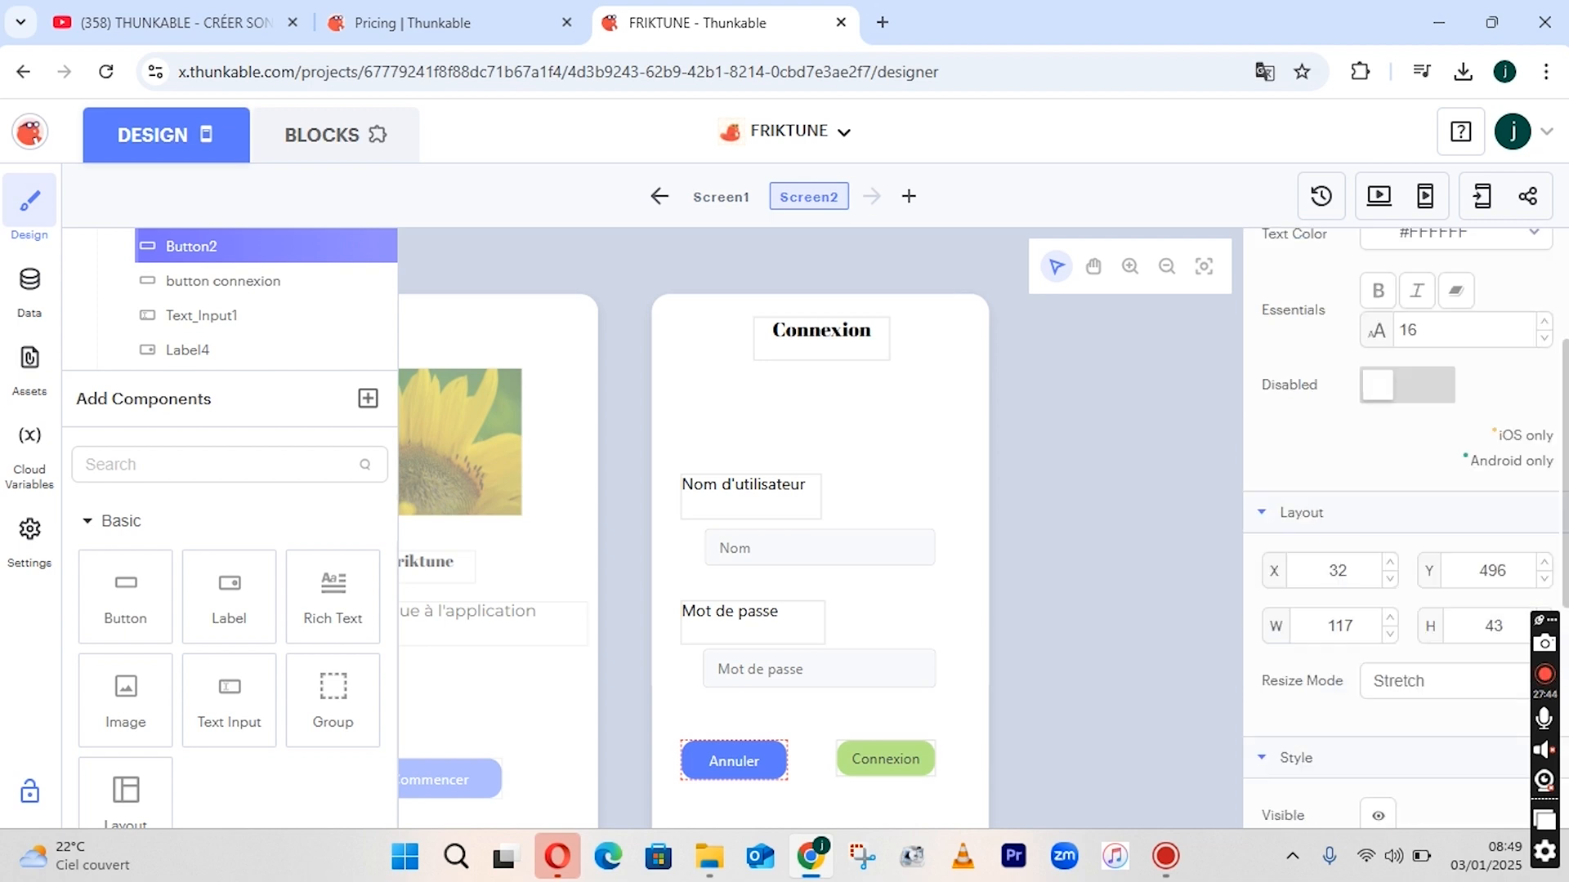
{"action": "scroll", "coordinate": [1406, 523], "scroll_direction": "down", "scroll_amount": 1}
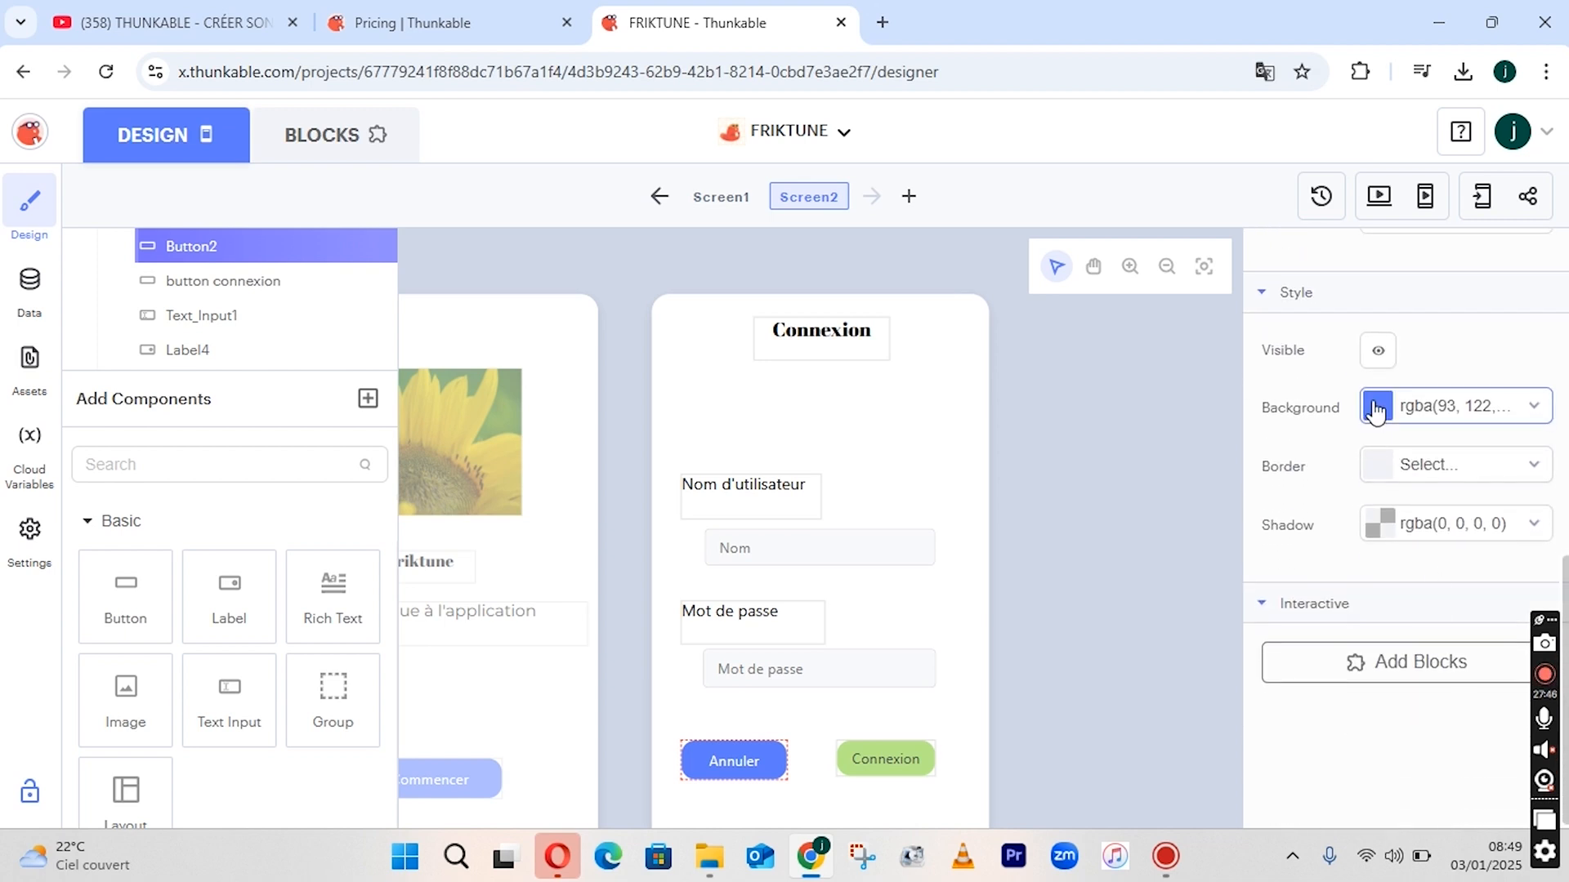
{"action": "left_click", "coordinate": [1397, 406]}
{"action": "left_click", "coordinate": [1475, 717]}
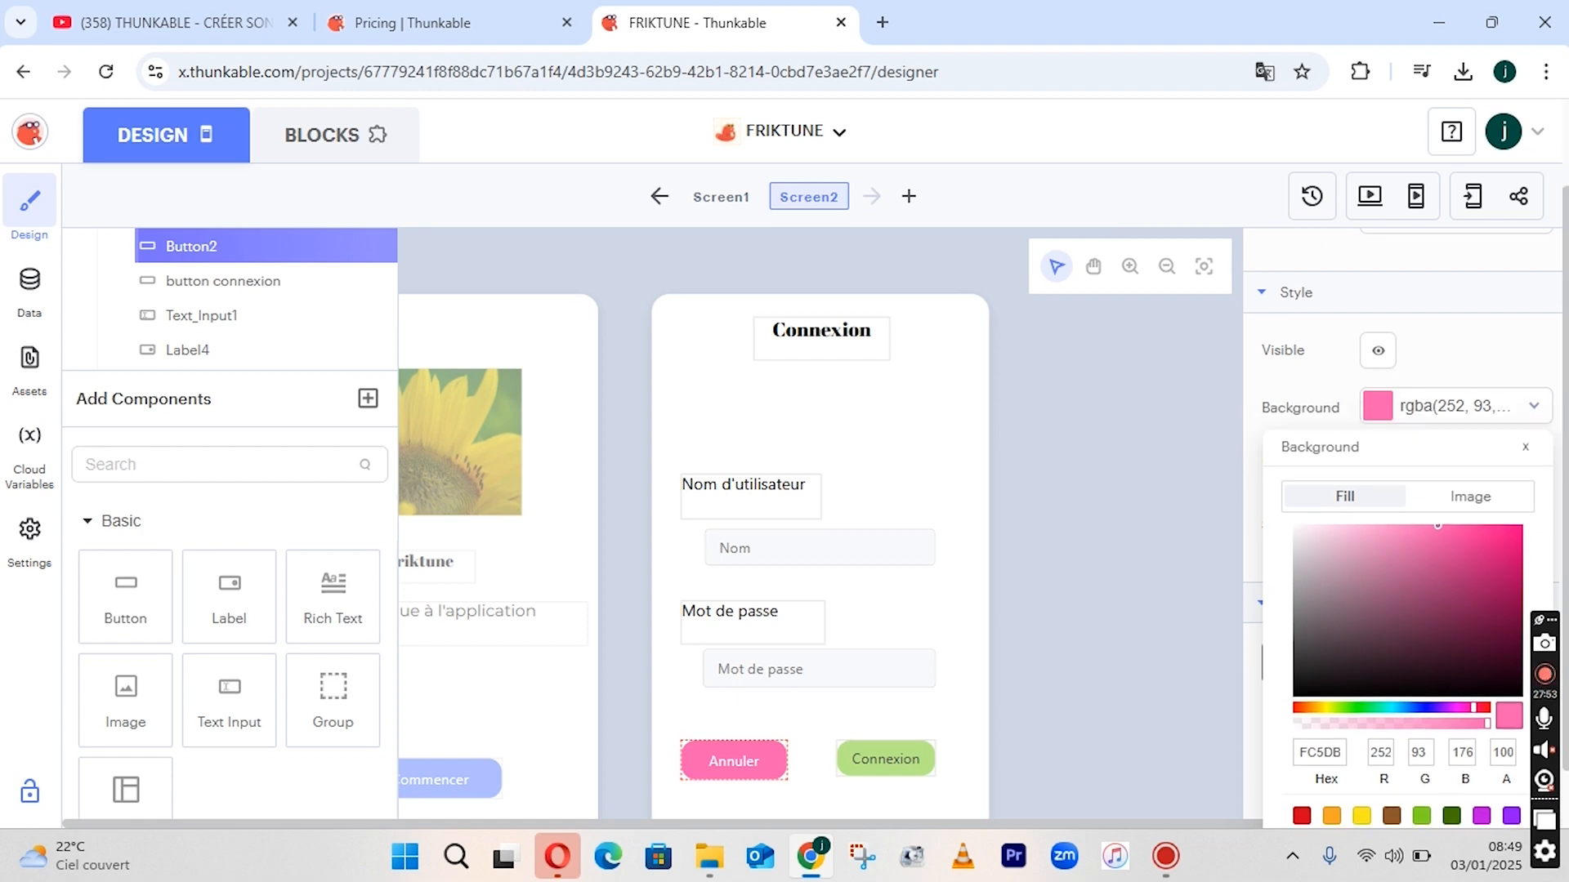
{"action": "left_click", "coordinate": [754, 424]}
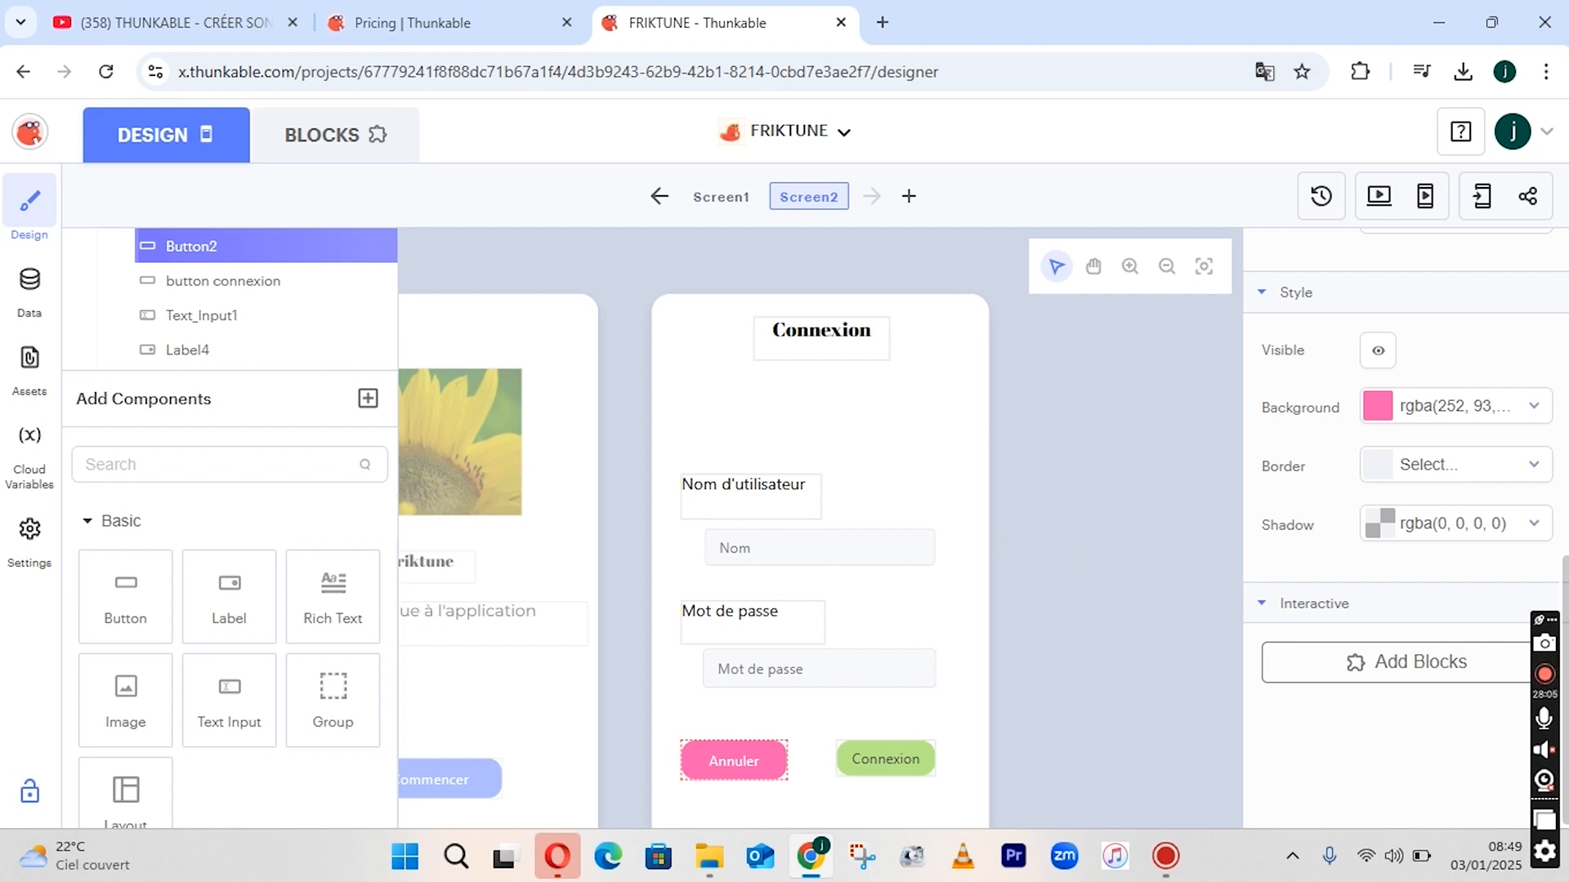
Add a third, blank screen to the FRIKTUNE project.
{"action": "scroll", "coordinate": [1405, 528], "scroll_direction": "up", "scroll_amount": 1}
{"action": "scroll", "coordinate": [1405, 528], "scroll_direction": "down", "scroll_amount": 1}
{"action": "left_click", "coordinate": [908, 197]}
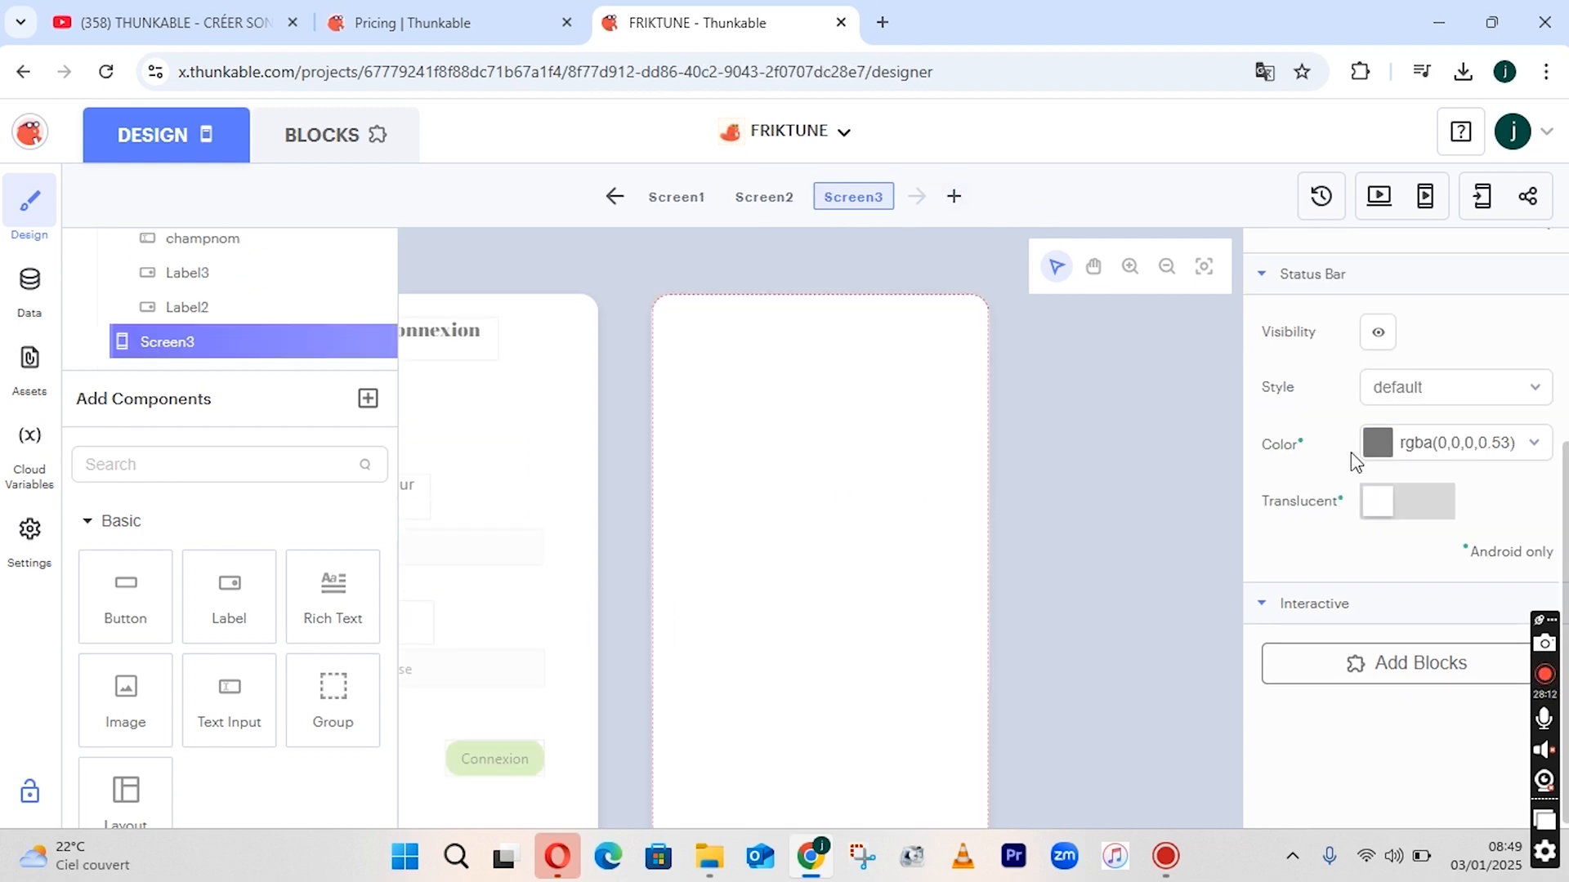
{"action": "left_click", "coordinate": [1167, 267]}
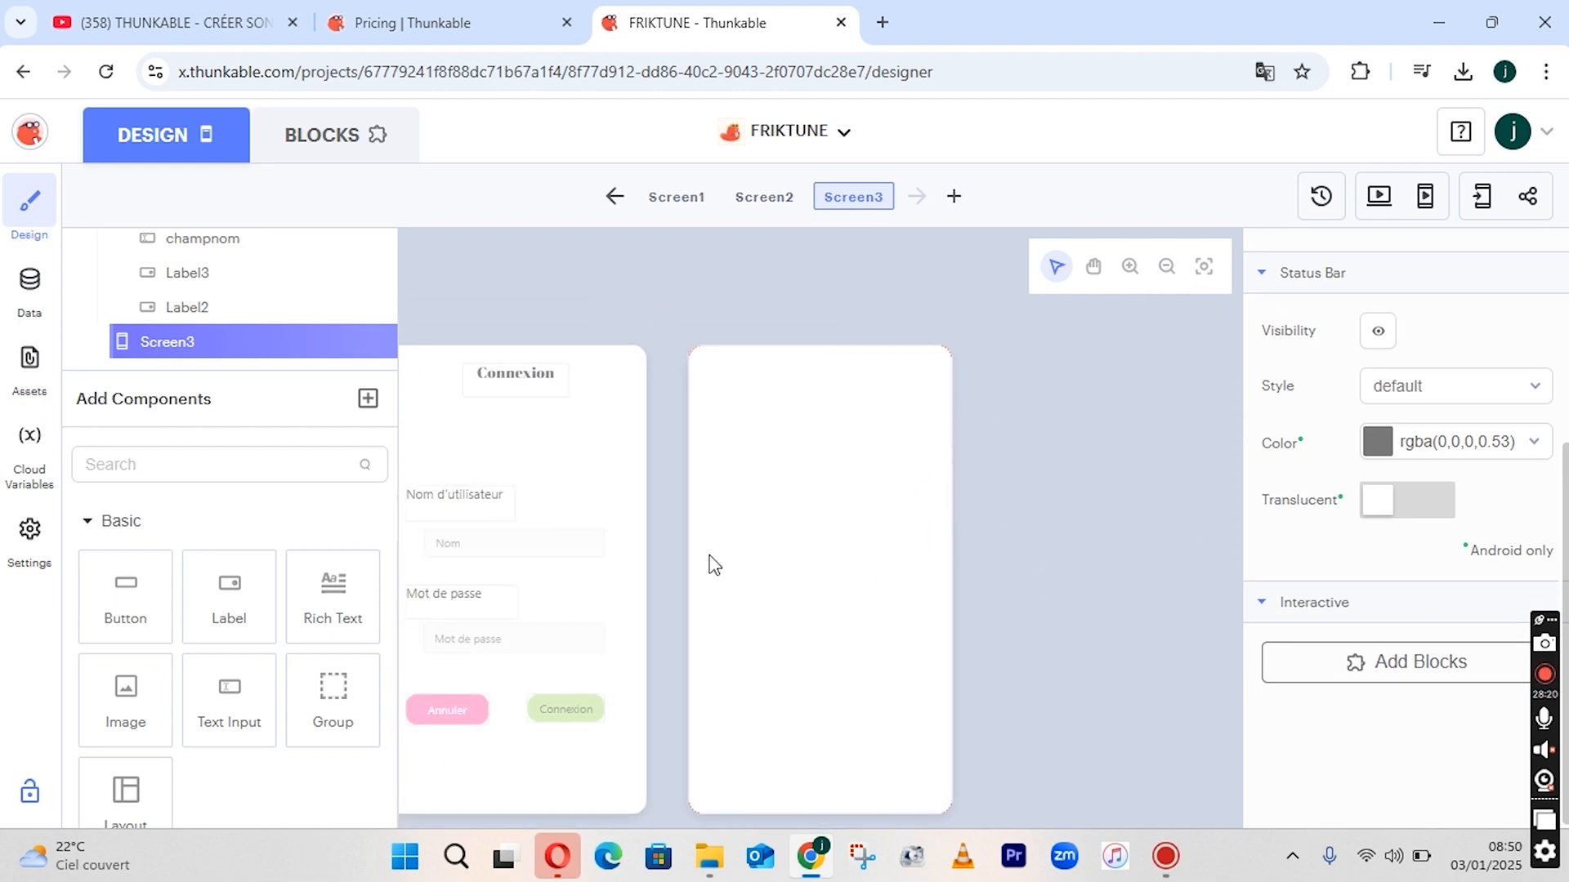
Find the Loading Icon component by searching "load" and place it near the middle of Screen3.
{"action": "left_click", "coordinate": [212, 464]}
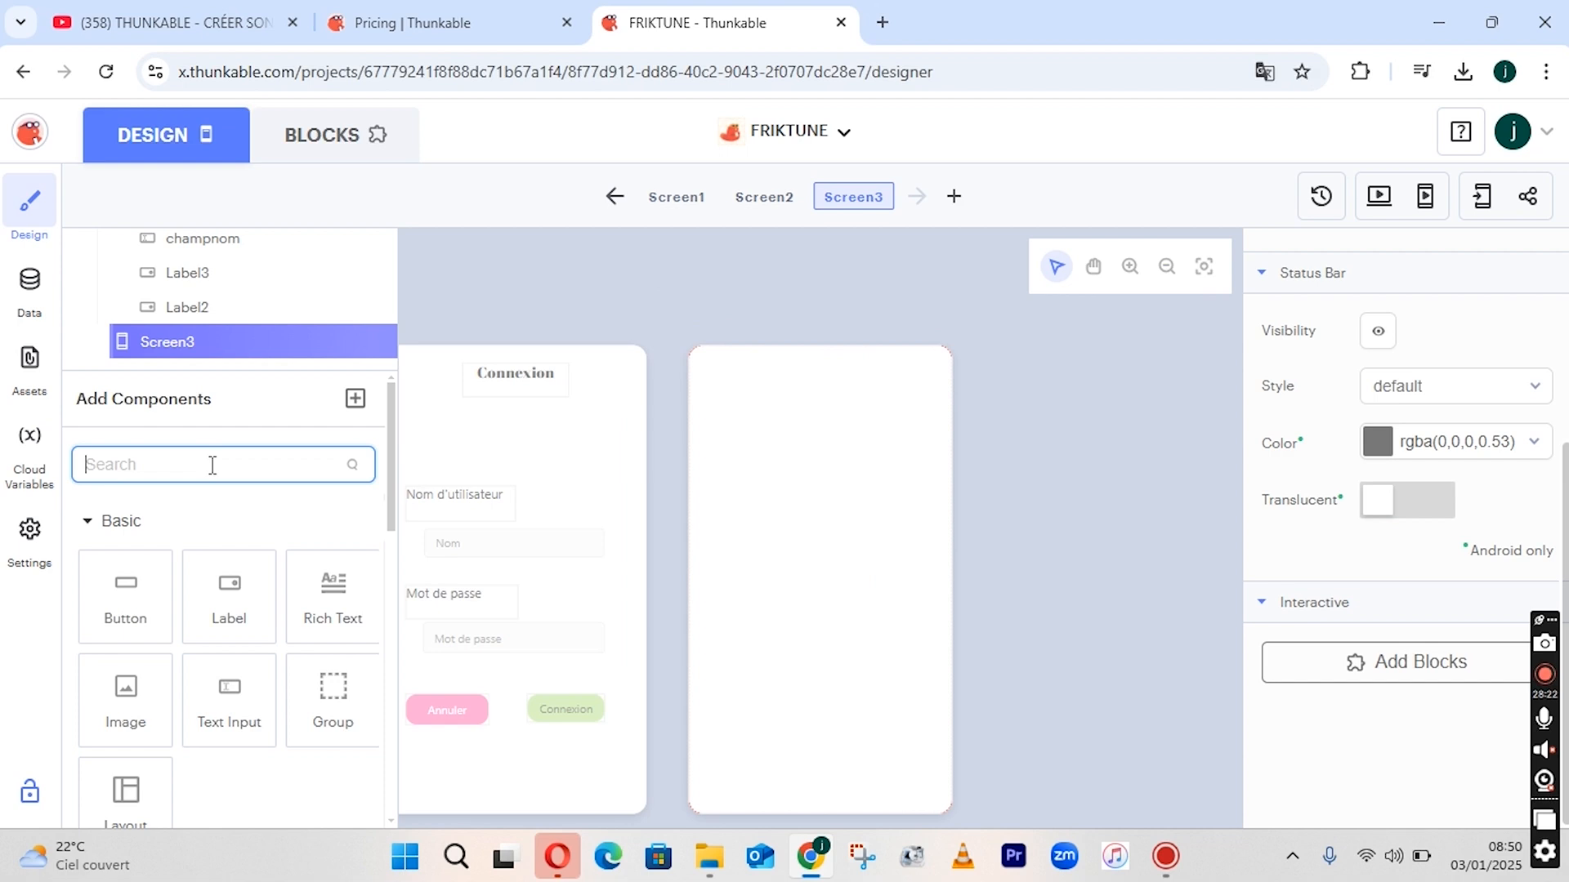
{"action": "type", "text": "load"}
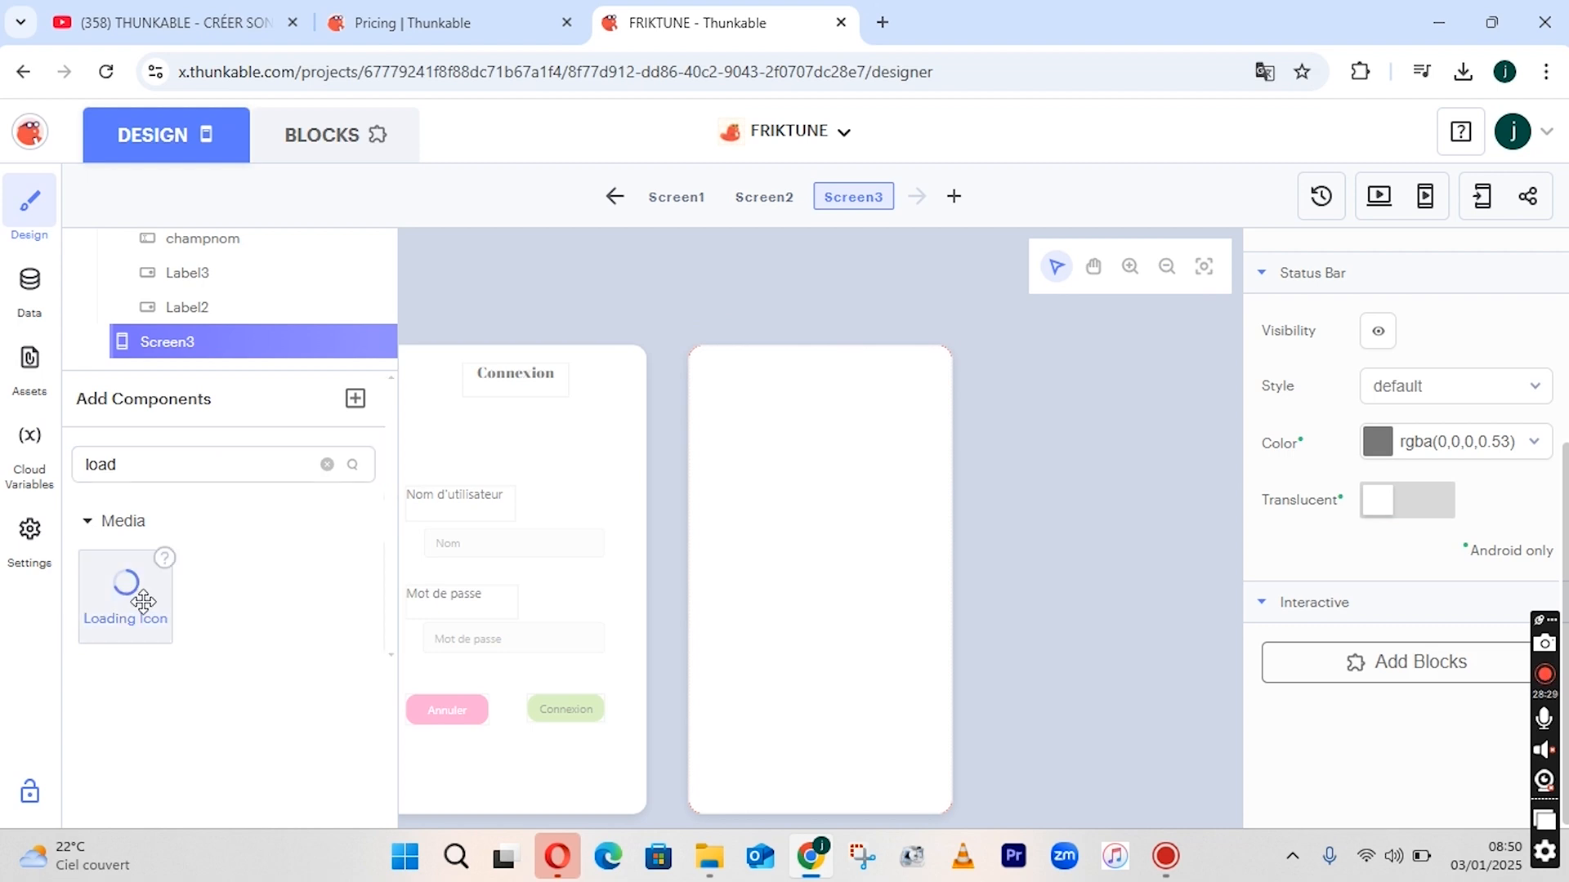
{"action": "left_click_drag", "start_coordinate": [123, 601], "coordinate": [838, 556]}
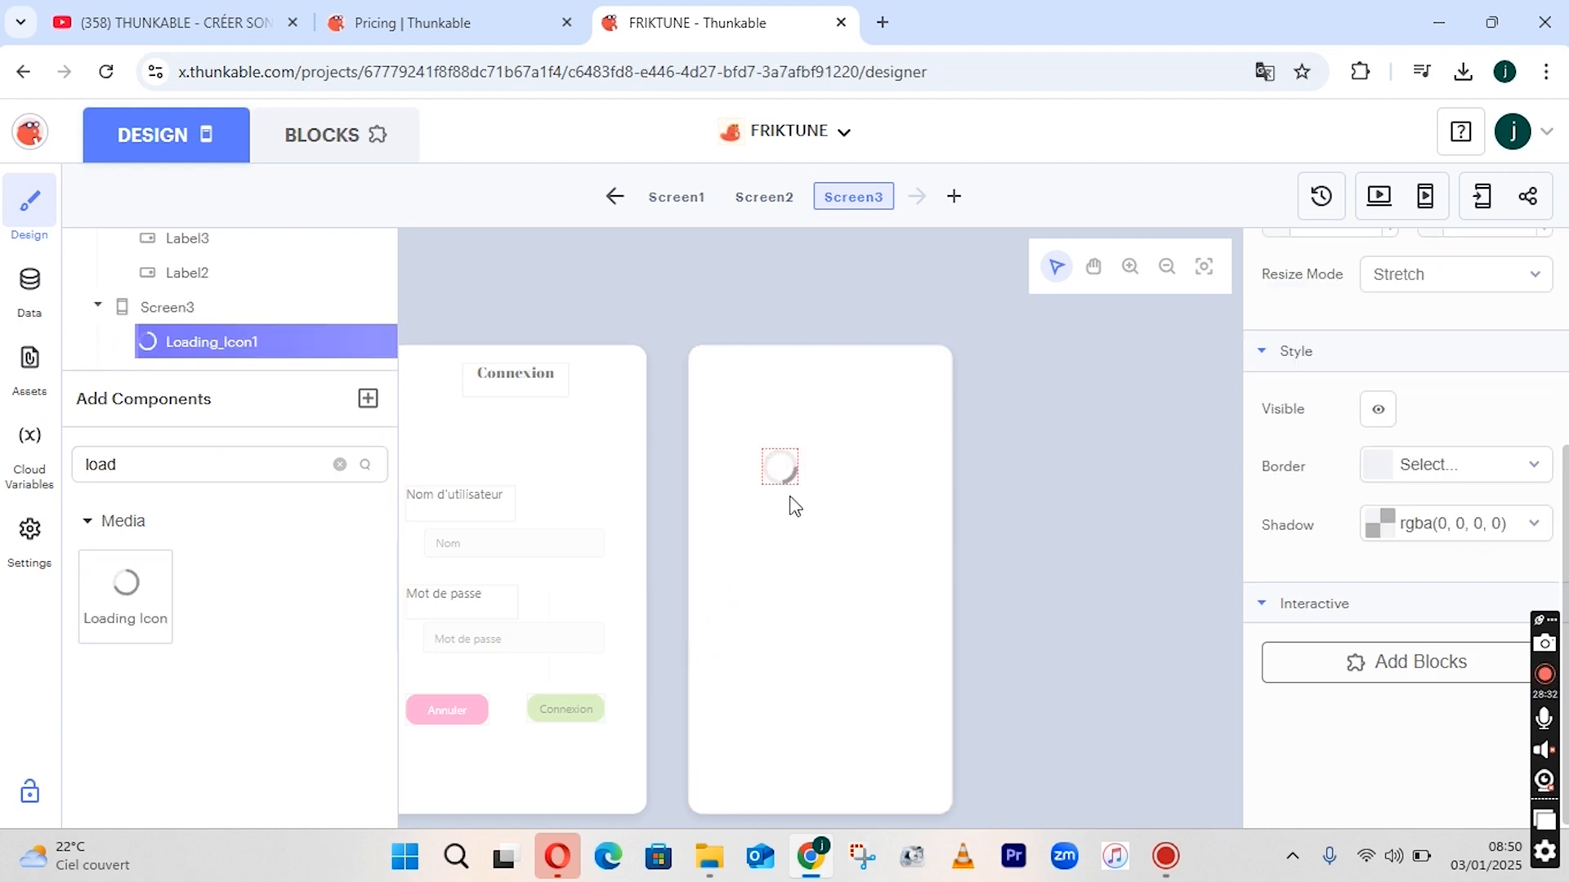
{"action": "left_click_drag", "start_coordinate": [792, 505], "coordinate": [826, 564]}
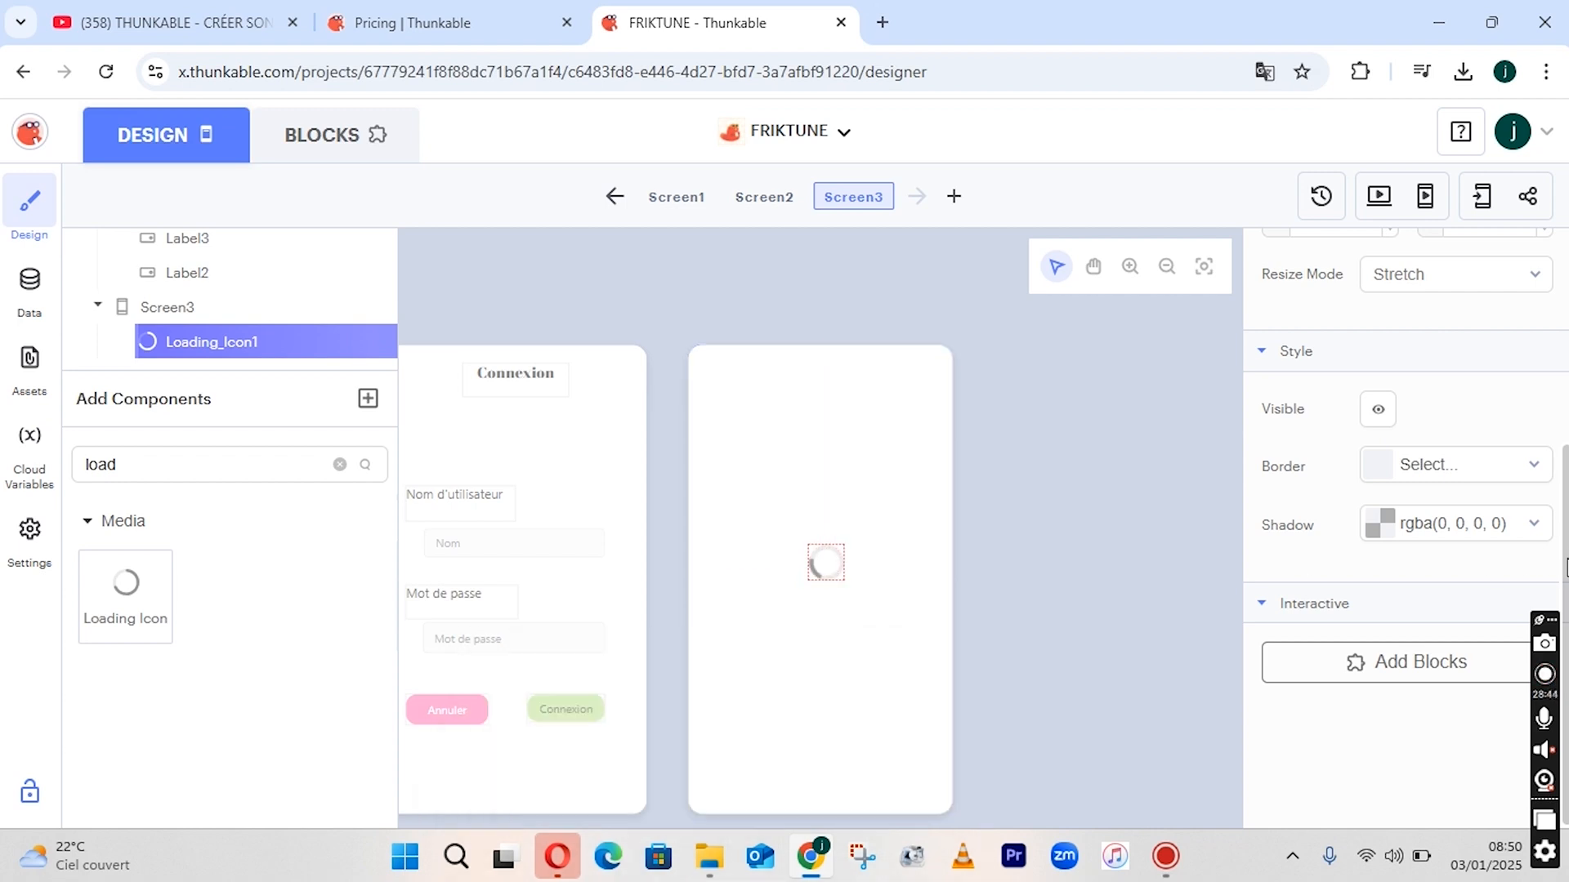
{"action": "scroll", "coordinate": [1566, 567], "scroll_direction": "up", "scroll_amount": 1}
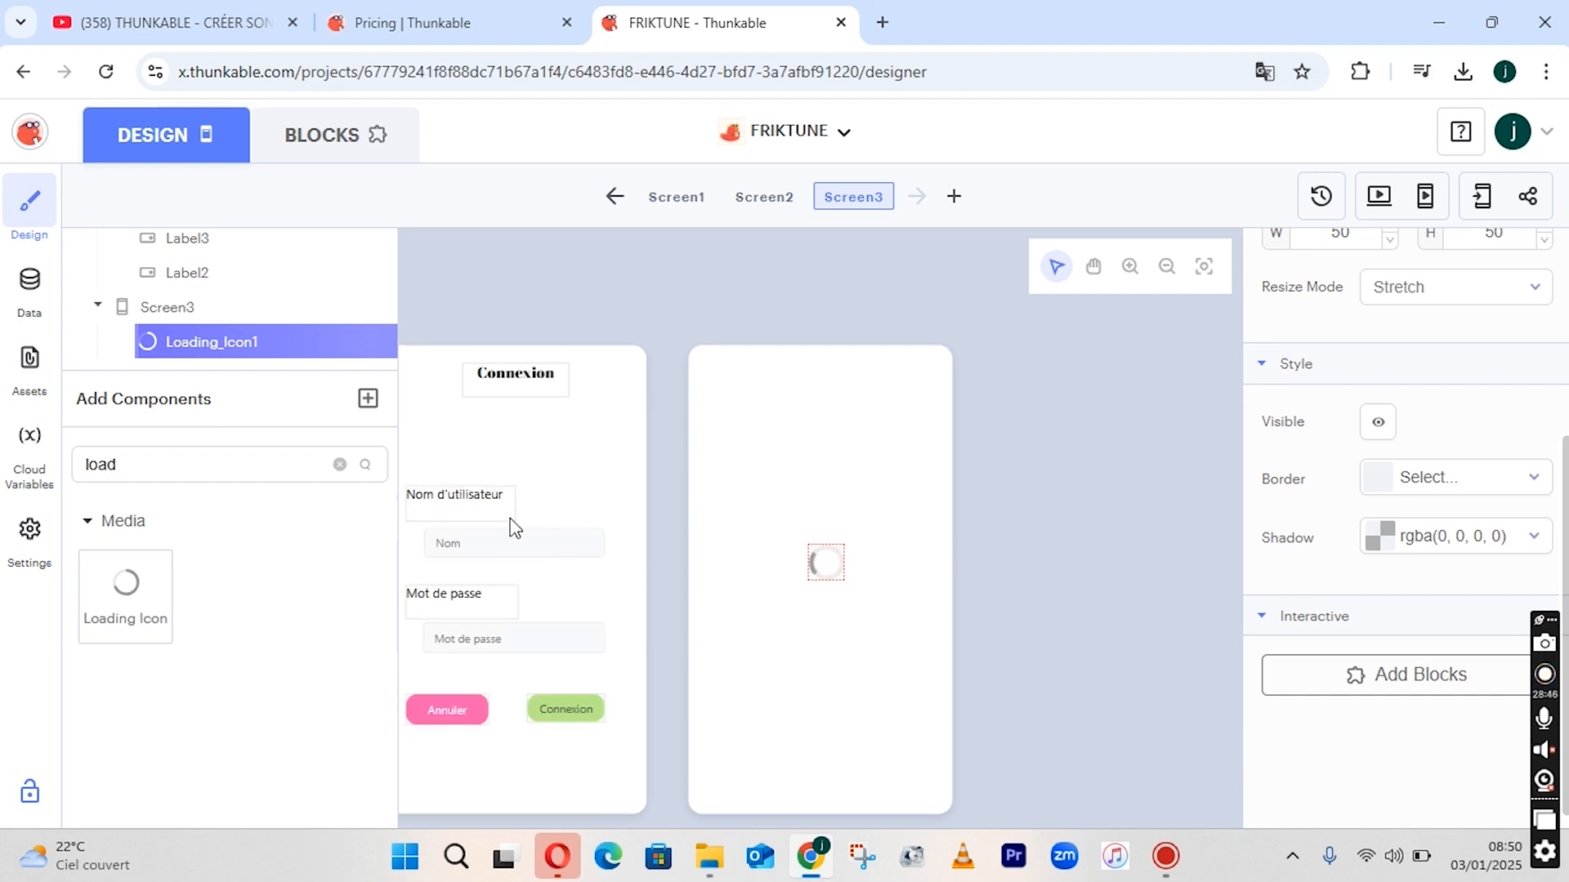
Preview Screen2 in the web preview at 100% - Display at full size.
{"action": "left_click", "coordinate": [764, 197]}
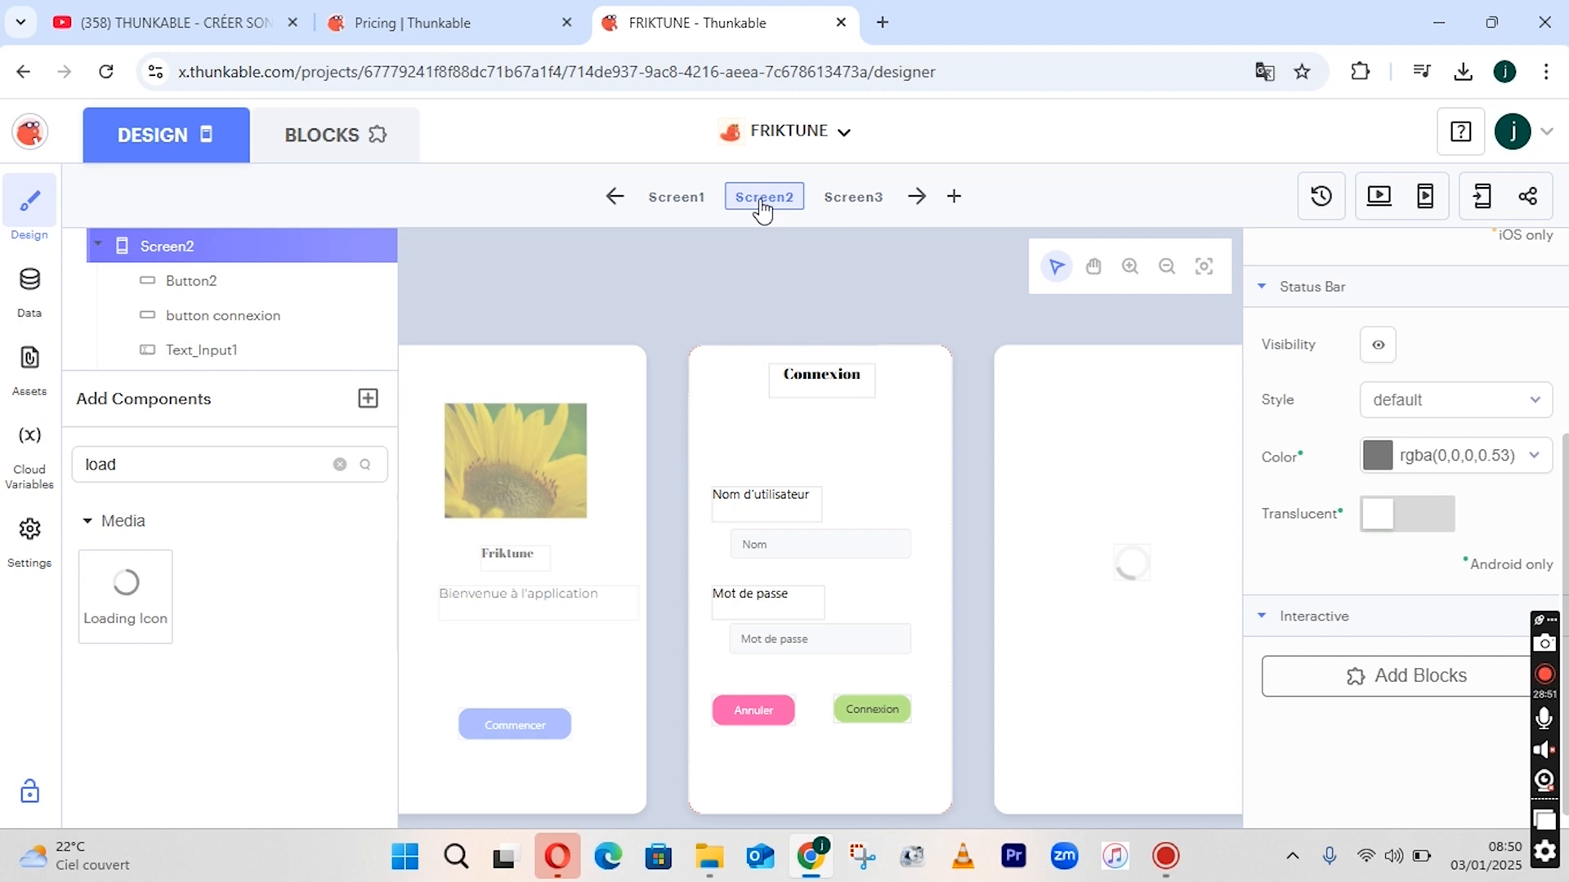
{"action": "left_click", "coordinate": [1390, 214]}
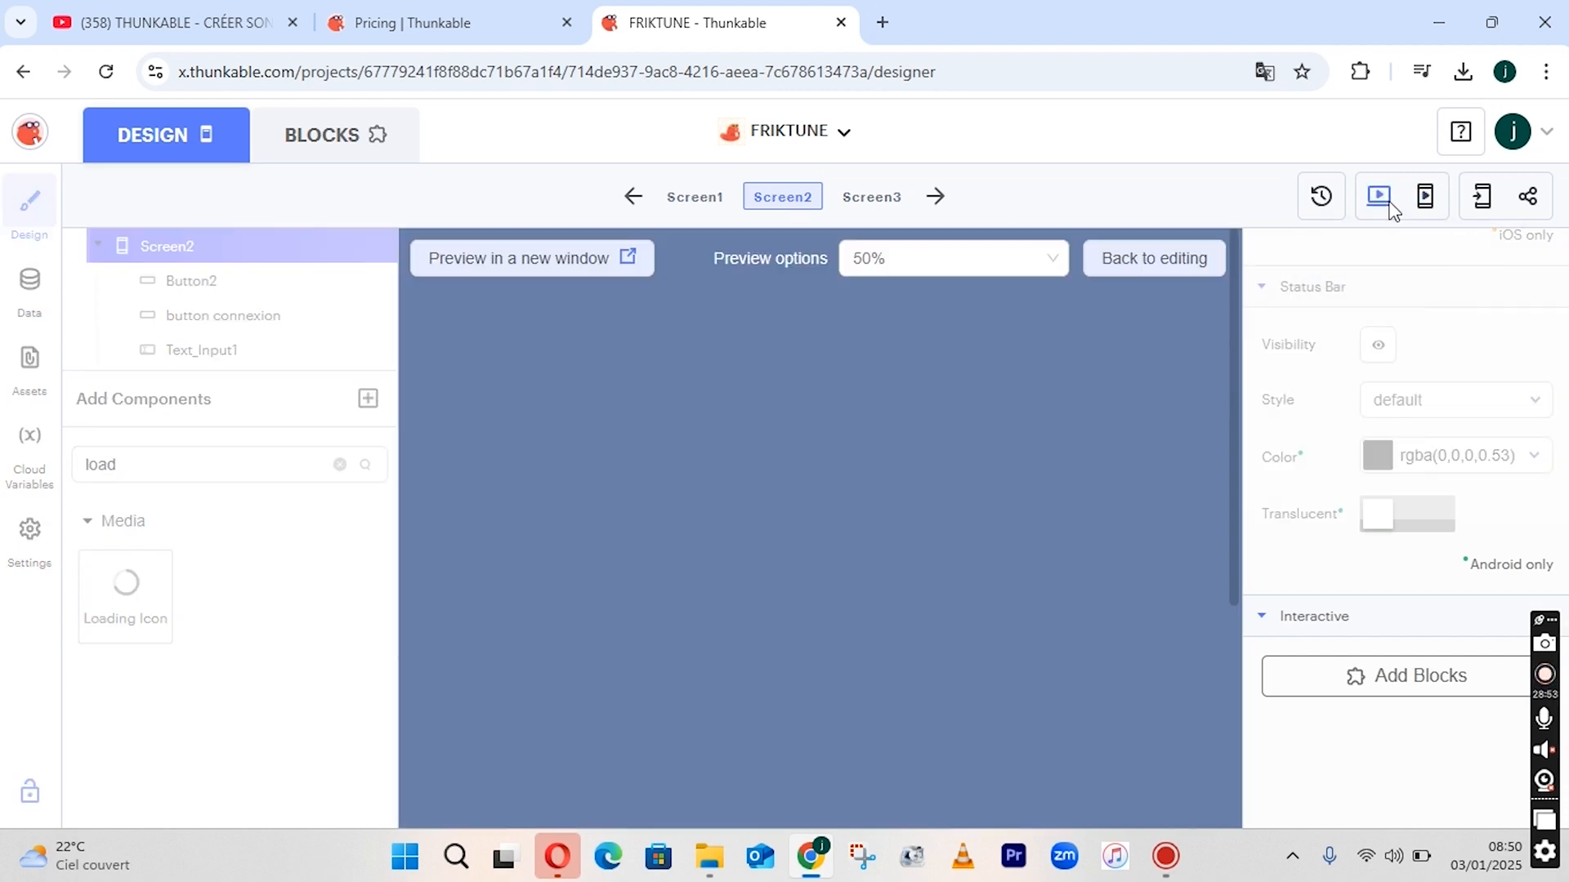
{"action": "left_click_drag", "start_coordinate": [1235, 420], "coordinate": [1211, 399]}
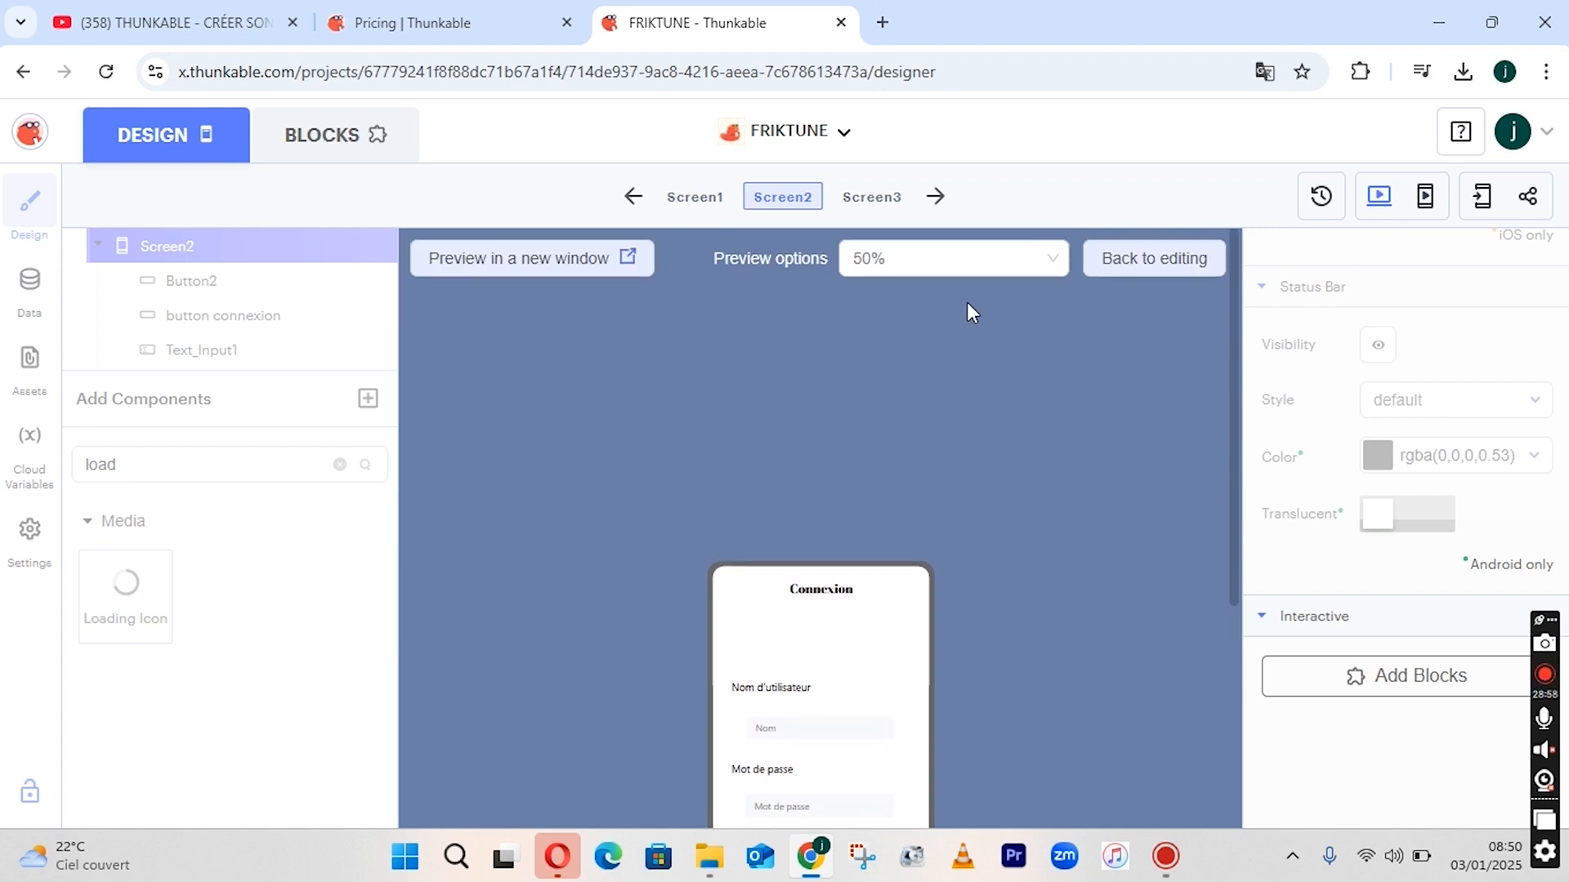
{"action": "left_click", "coordinate": [967, 264]}
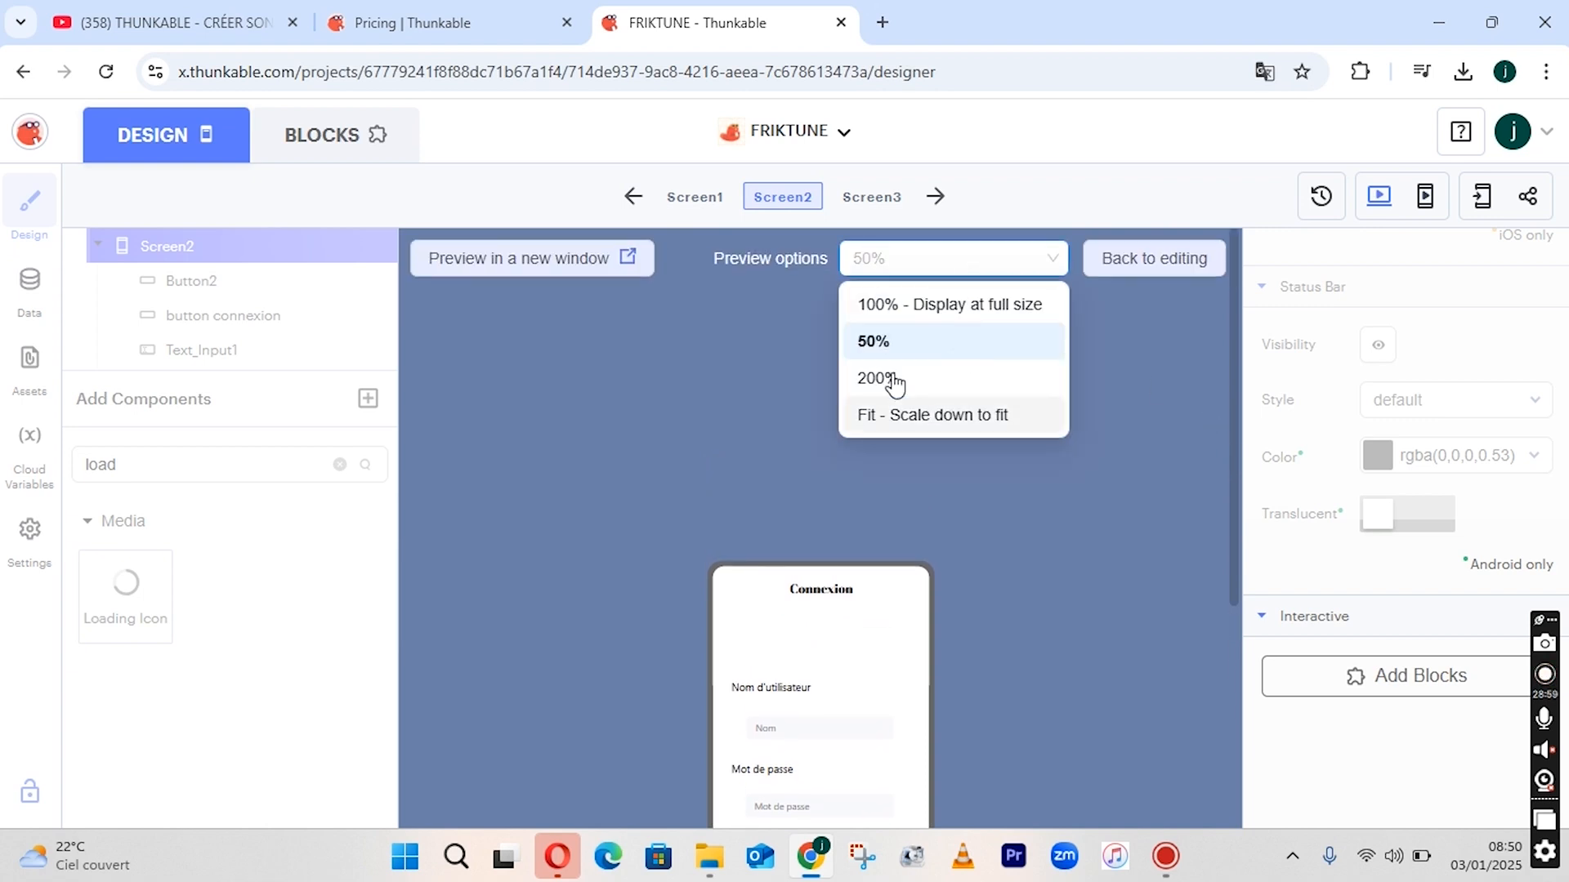
{"action": "left_click", "coordinate": [918, 306]}
{"action": "left_click_drag", "start_coordinate": [1238, 372], "coordinate": [1238, 525]}
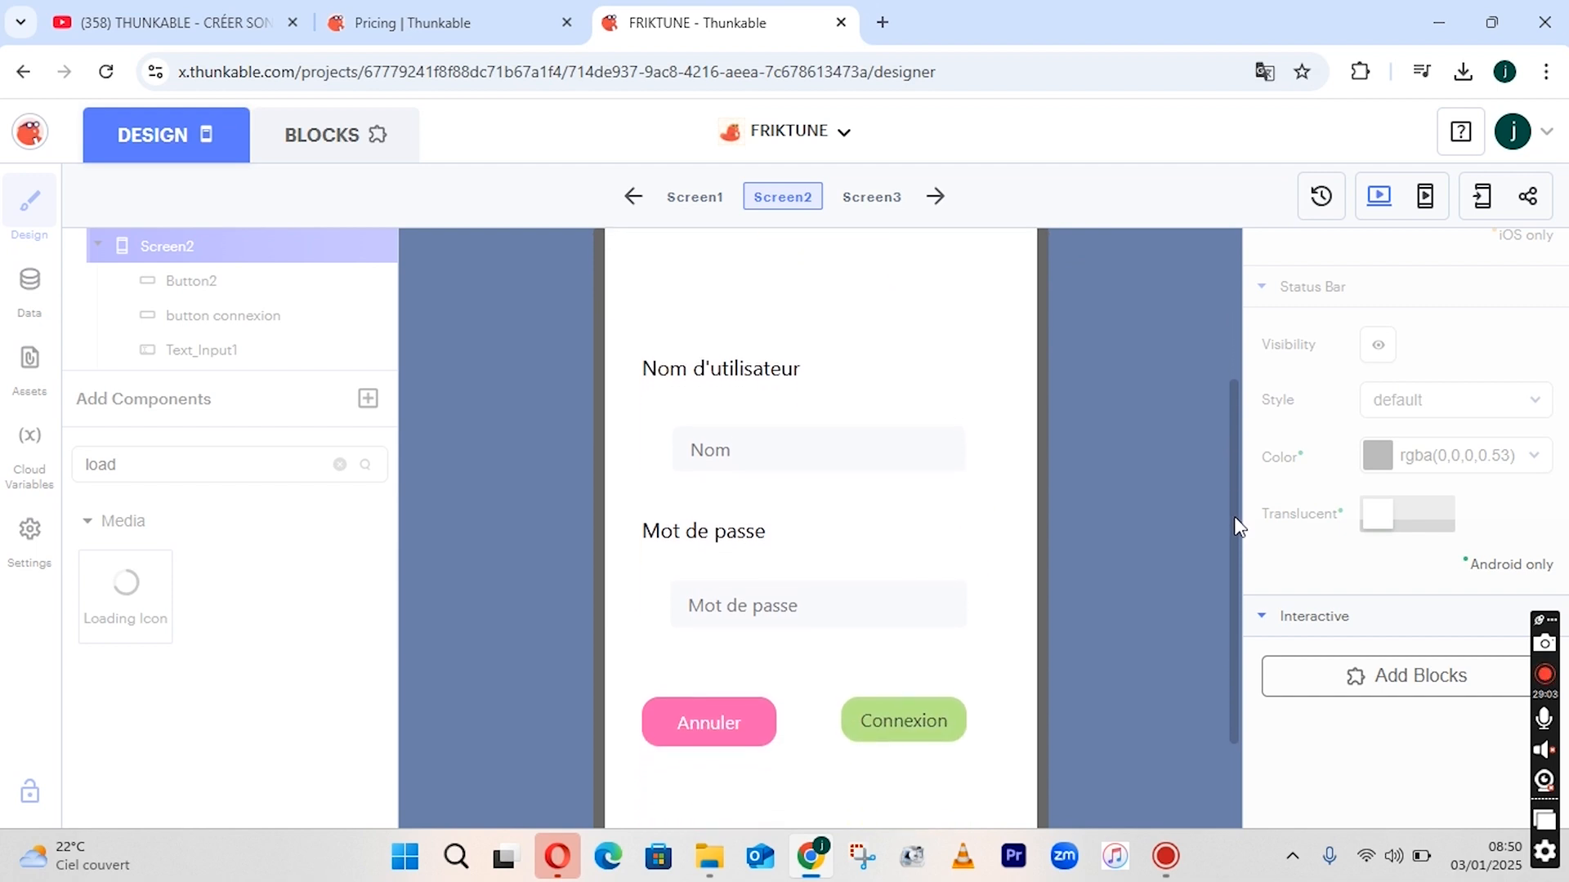
Test the previewed login form with "hfhfhfh" as the username and a sample password, and return to editing.
{"action": "left_click", "coordinate": [839, 455]}
{"action": "type", "text": "hfhfhfh"}
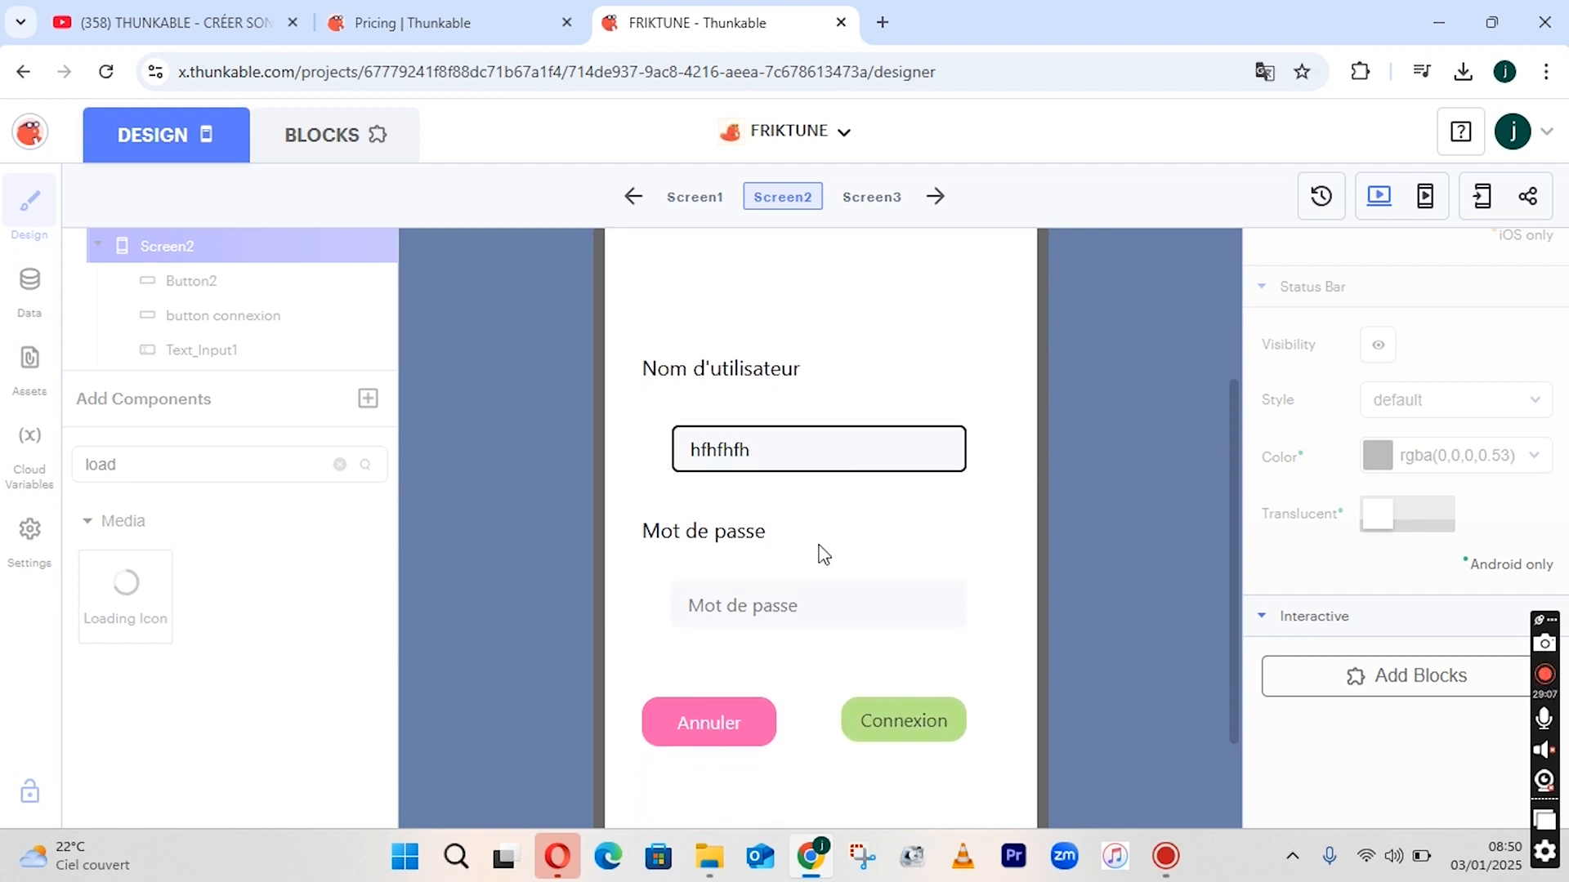
{"action": "left_click", "coordinate": [807, 615]}
{"action": "type", "text": "yuddhhhd"}
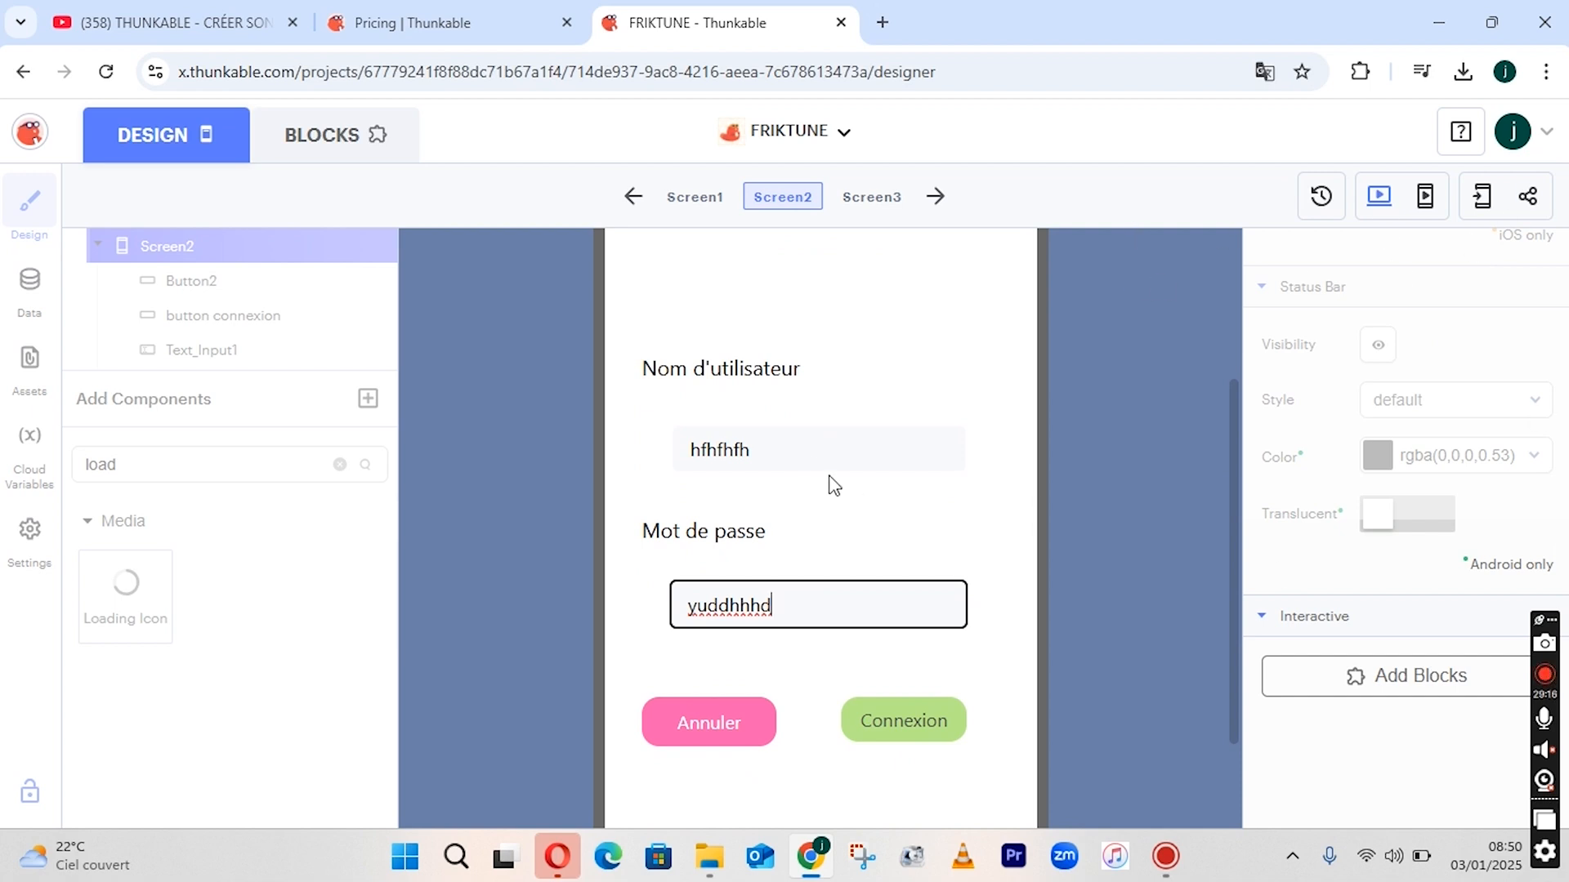
{"action": "left_click", "coordinate": [1098, 449]}
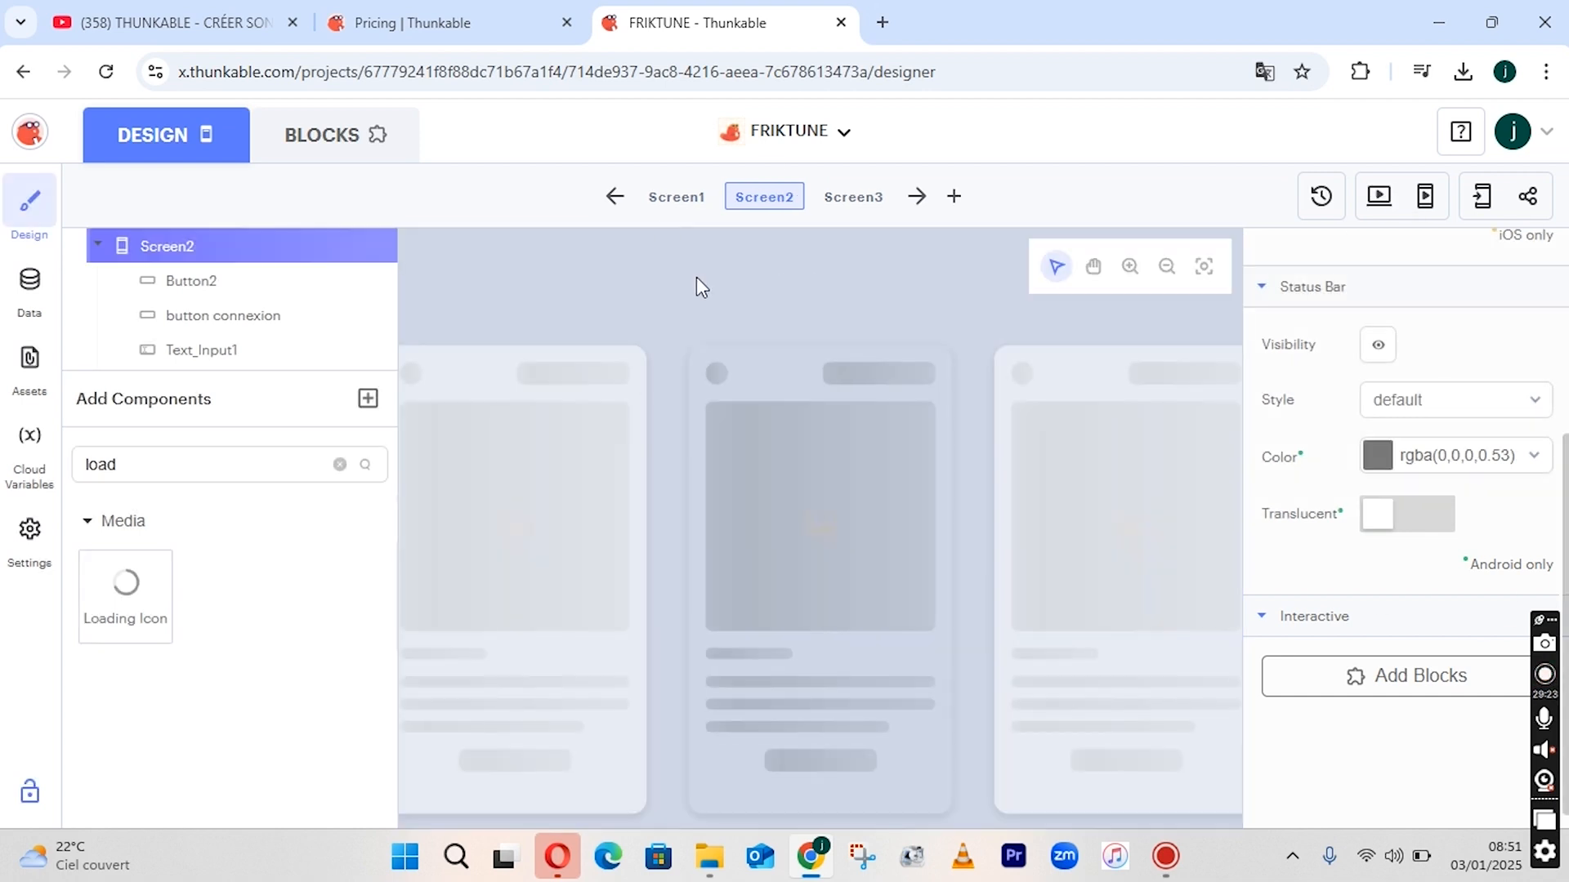
Open the blocks workspace for Screen1, look through the available block categories, and add a "when Button1 Click" event block.
{"action": "left_click", "coordinate": [664, 199]}
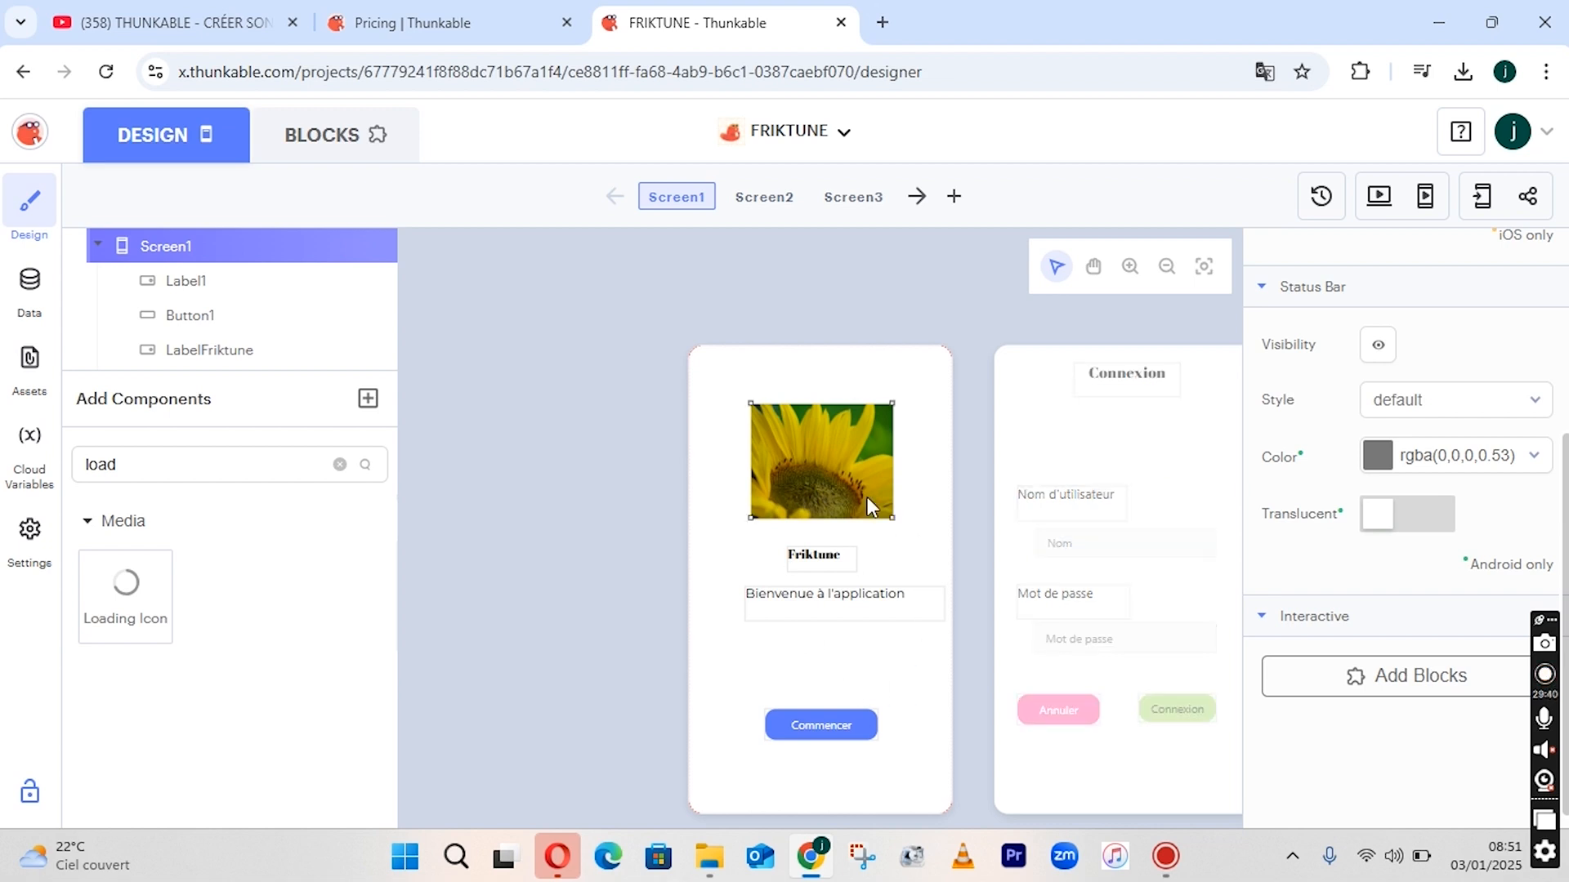
{"action": "left_click", "coordinate": [310, 138]}
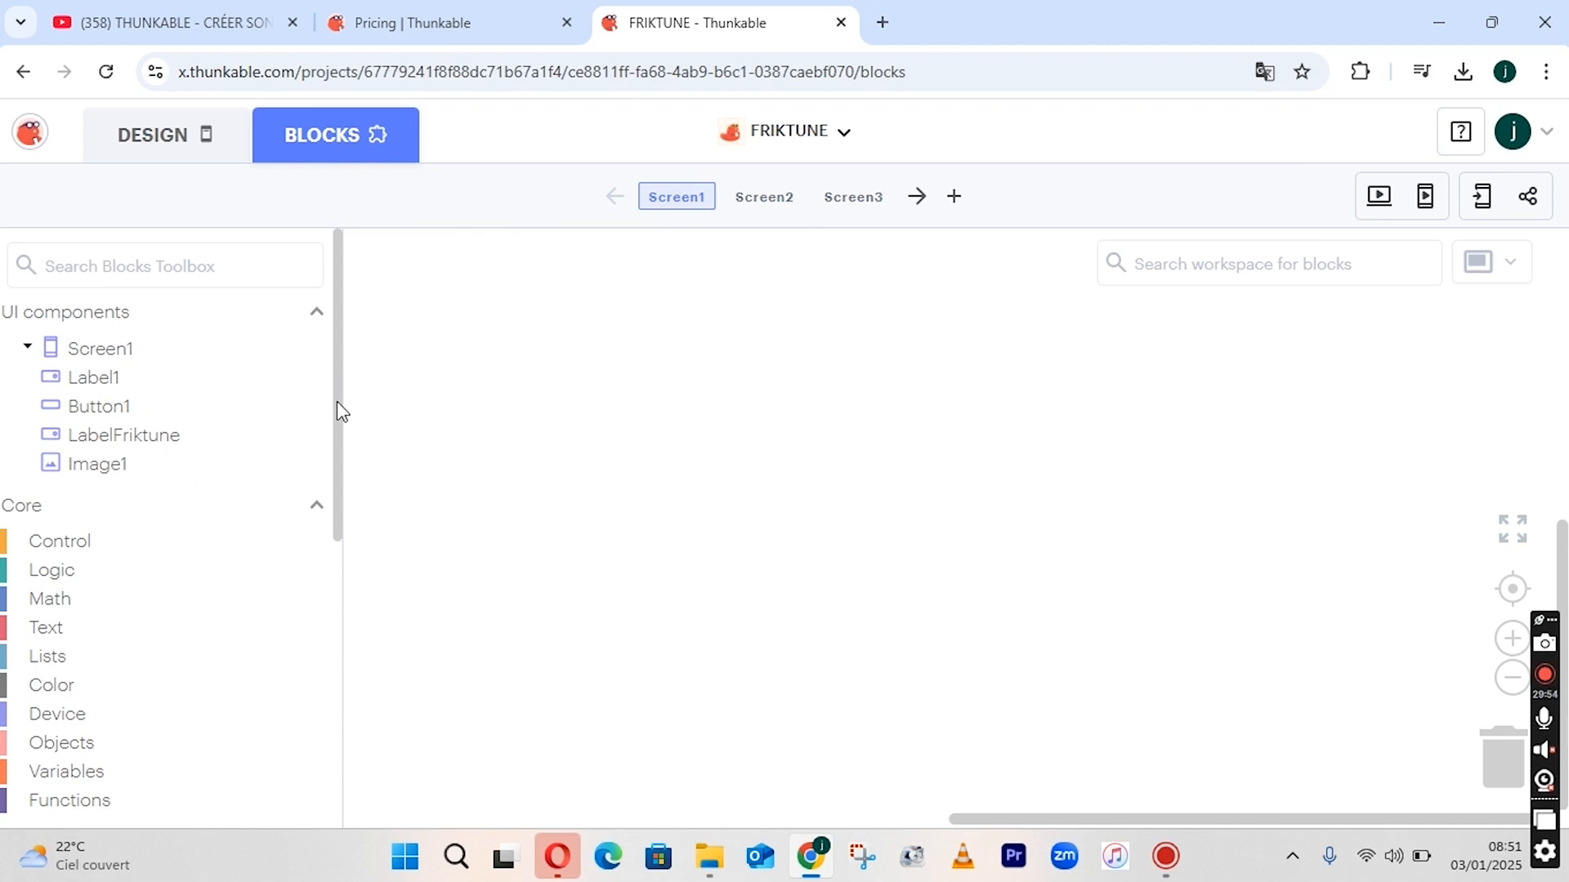
{"action": "left_click_drag", "start_coordinate": [337, 403], "coordinate": [336, 442]}
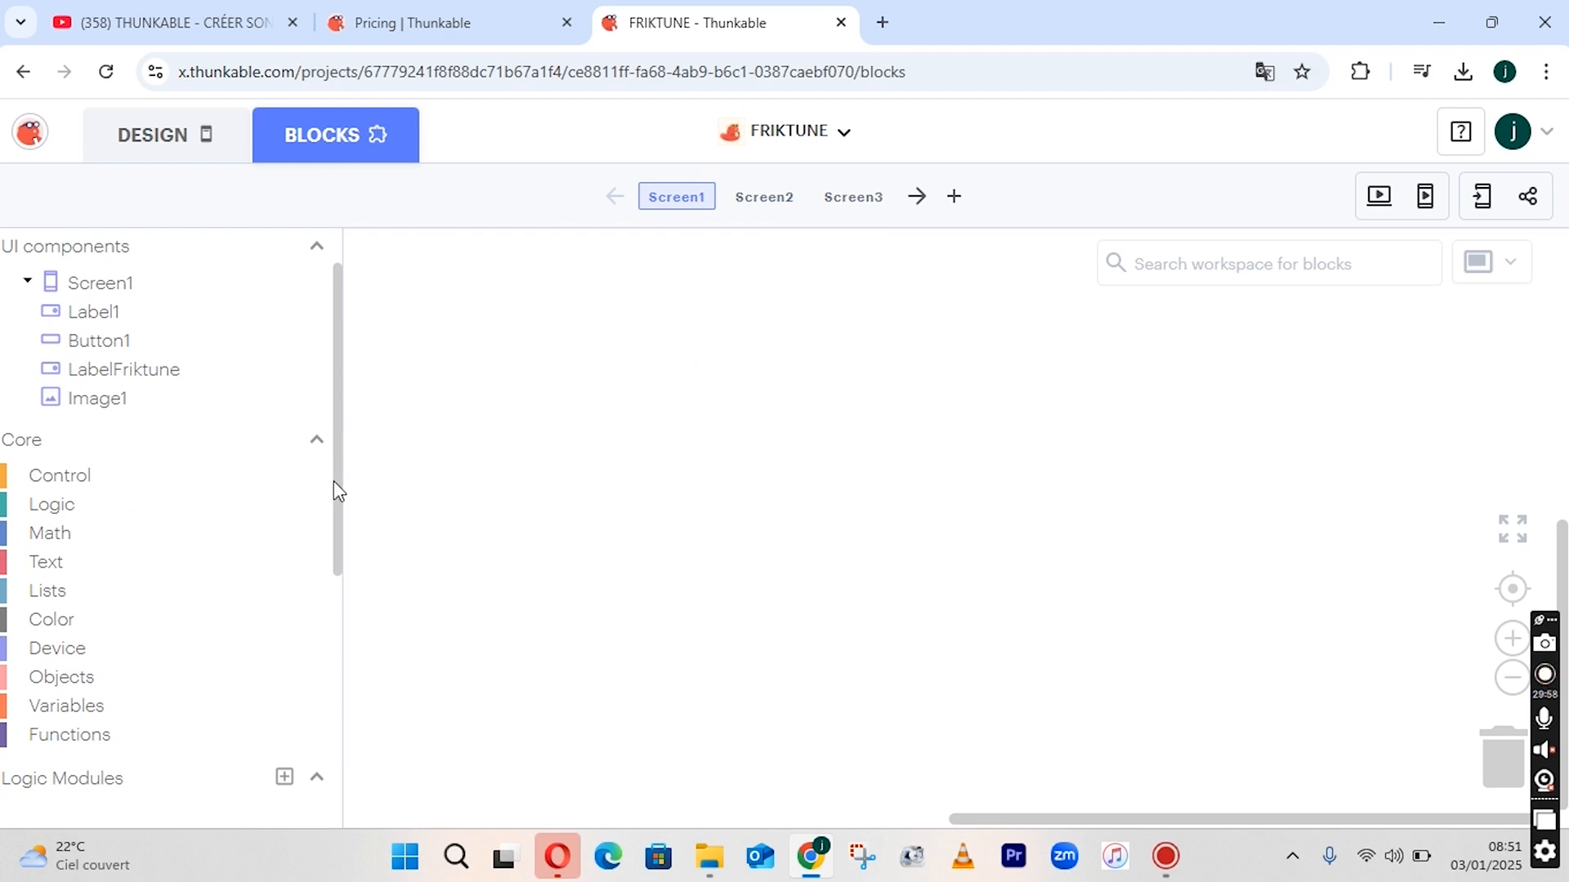
{"action": "left_click_drag", "start_coordinate": [333, 480], "coordinate": [335, 704]}
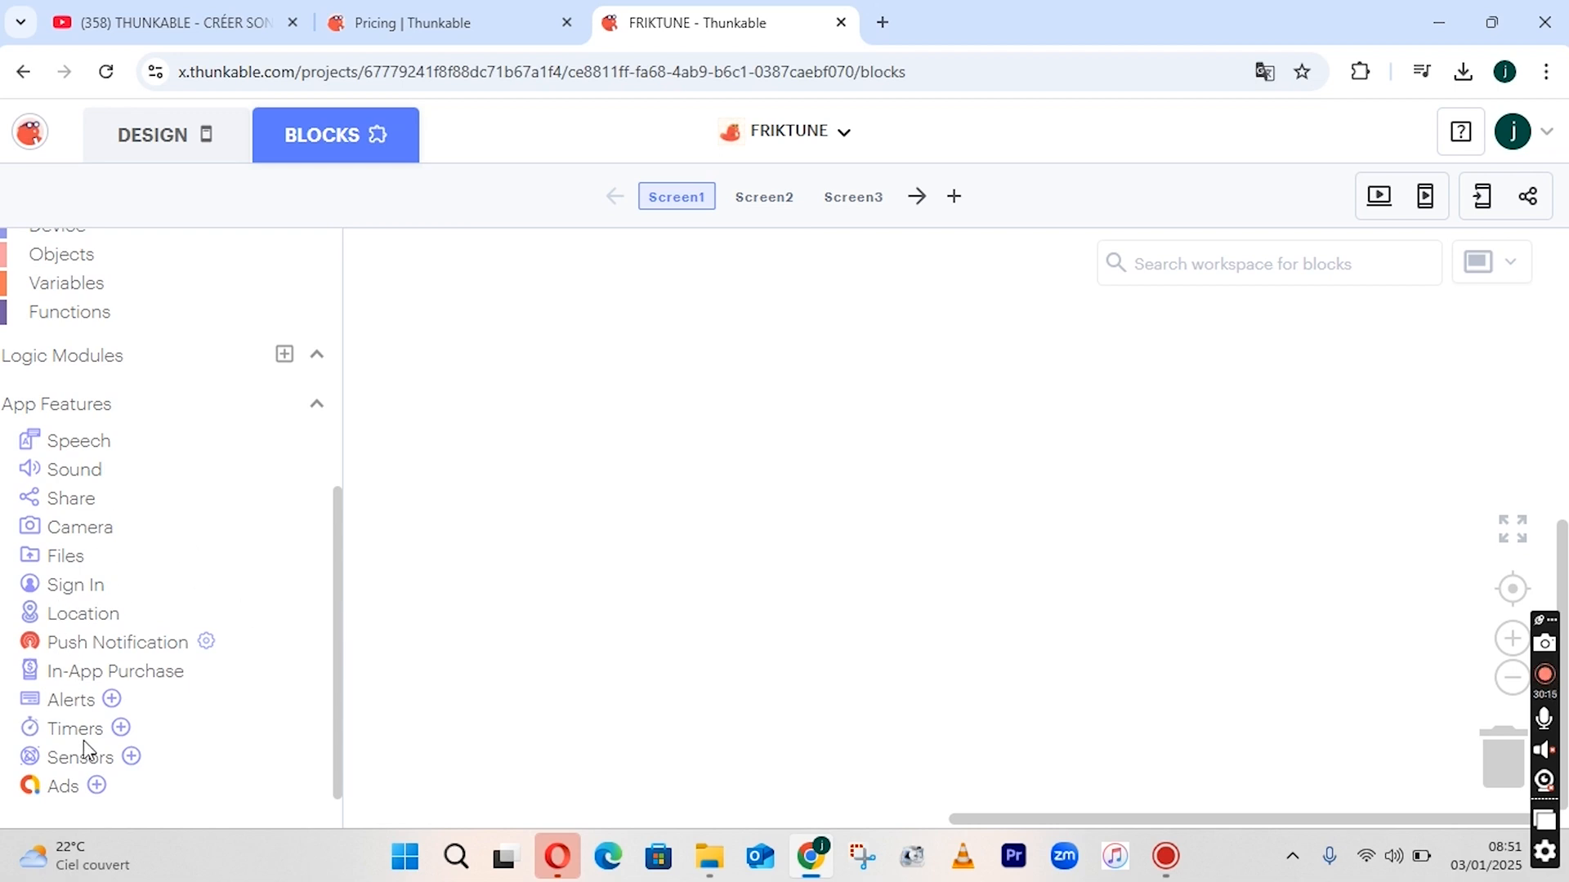
{"action": "left_click_drag", "start_coordinate": [341, 653], "coordinate": [353, 384]}
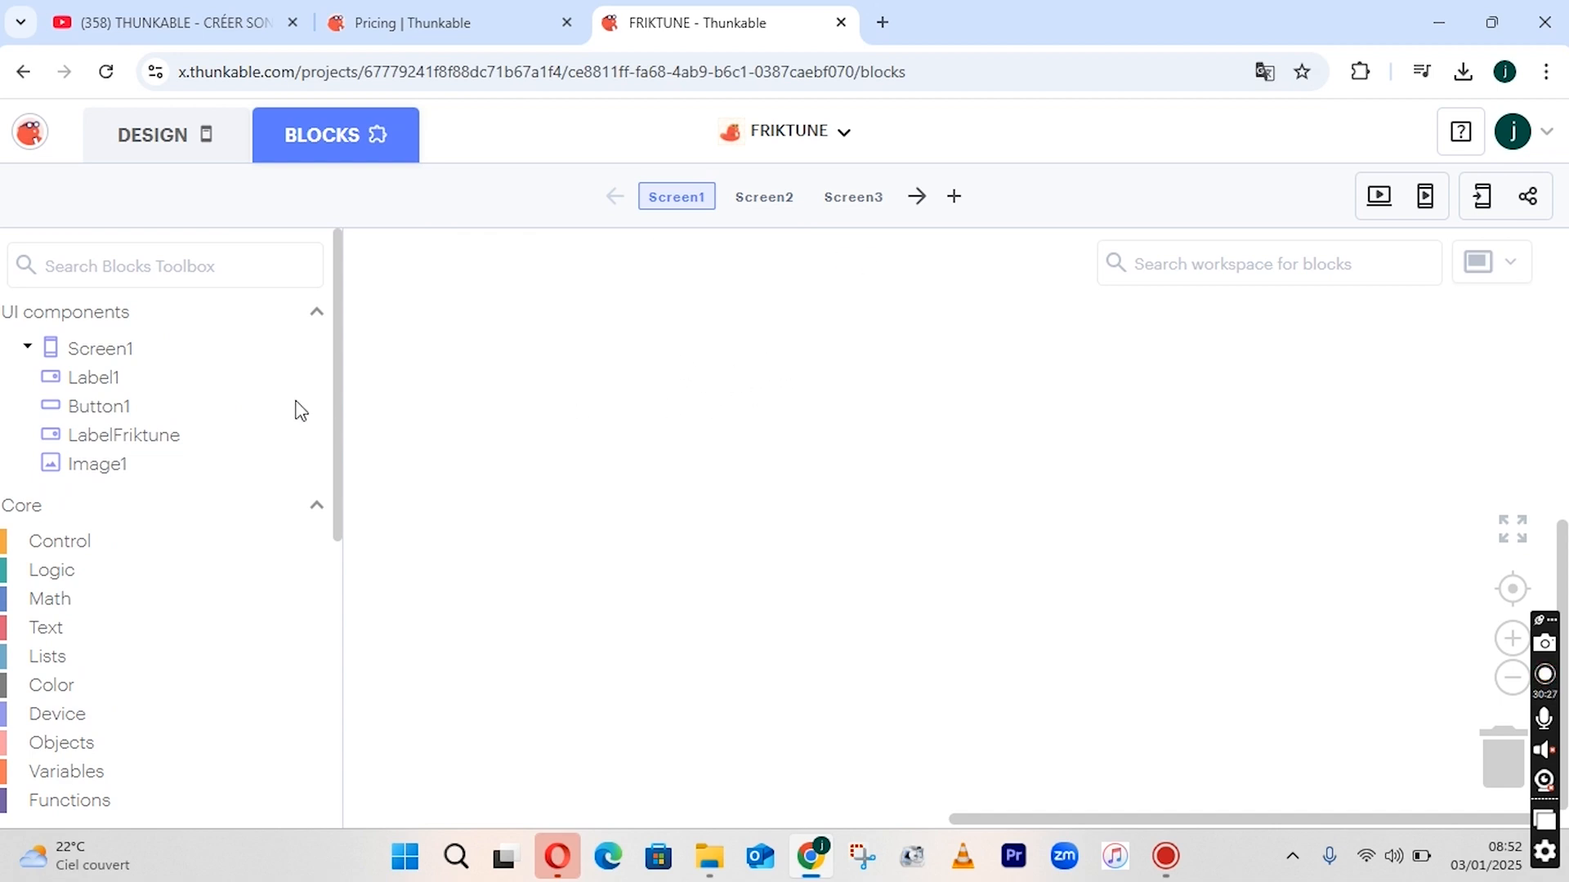
{"action": "left_click", "coordinate": [124, 406]}
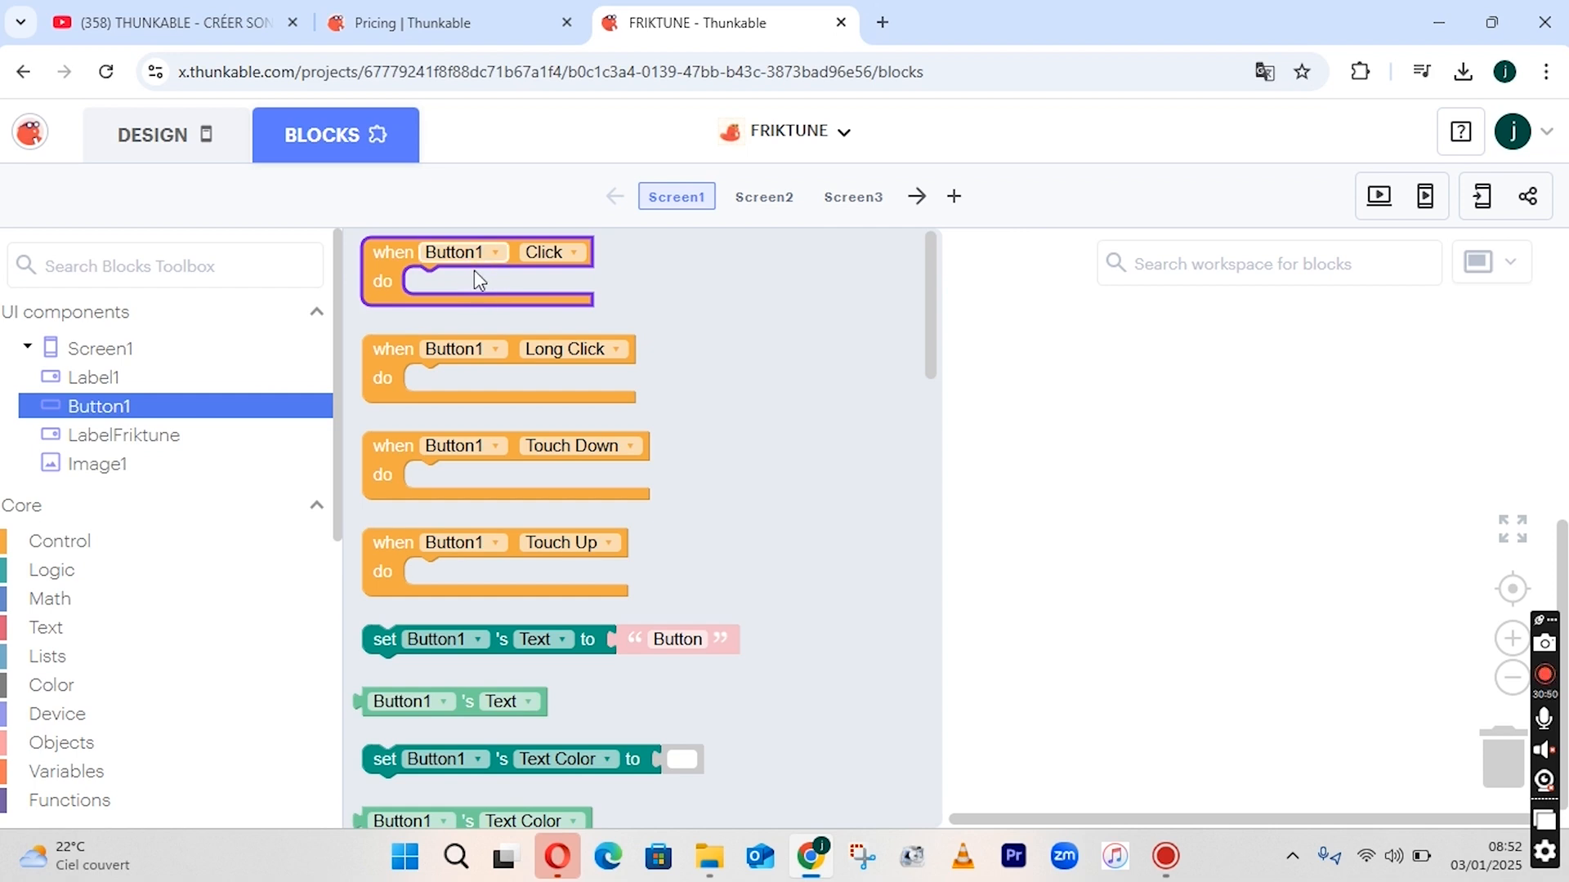
{"action": "left_click_drag", "start_coordinate": [484, 280], "coordinate": [740, 313]}
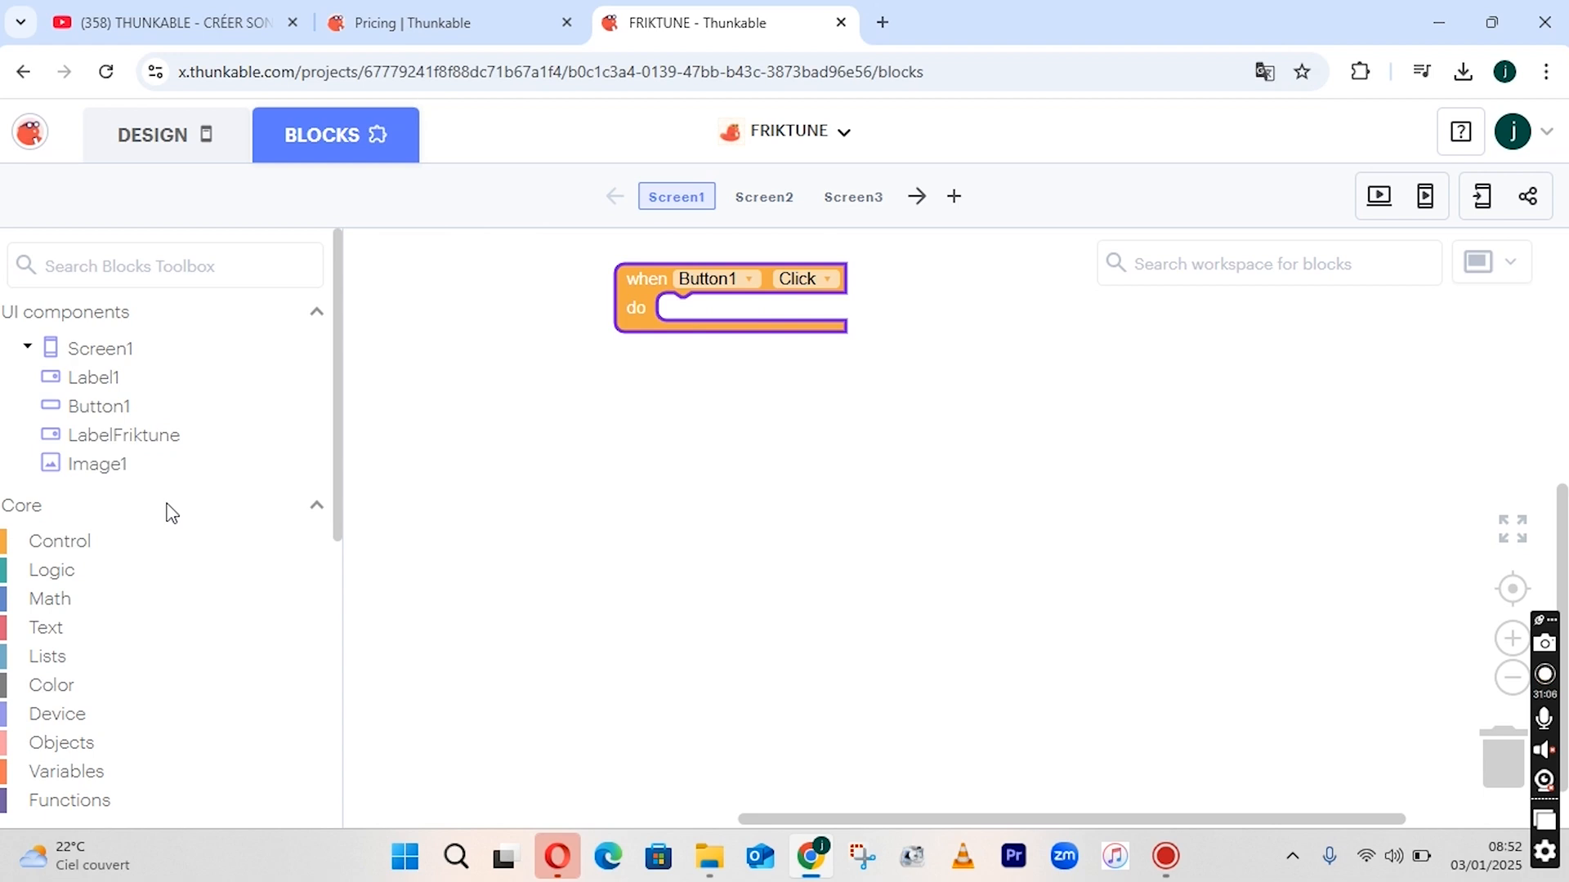
Place a "navigate to" control block inside the Button1 Click event and set its destination to Screen2.
{"action": "left_click", "coordinate": [67, 546]}
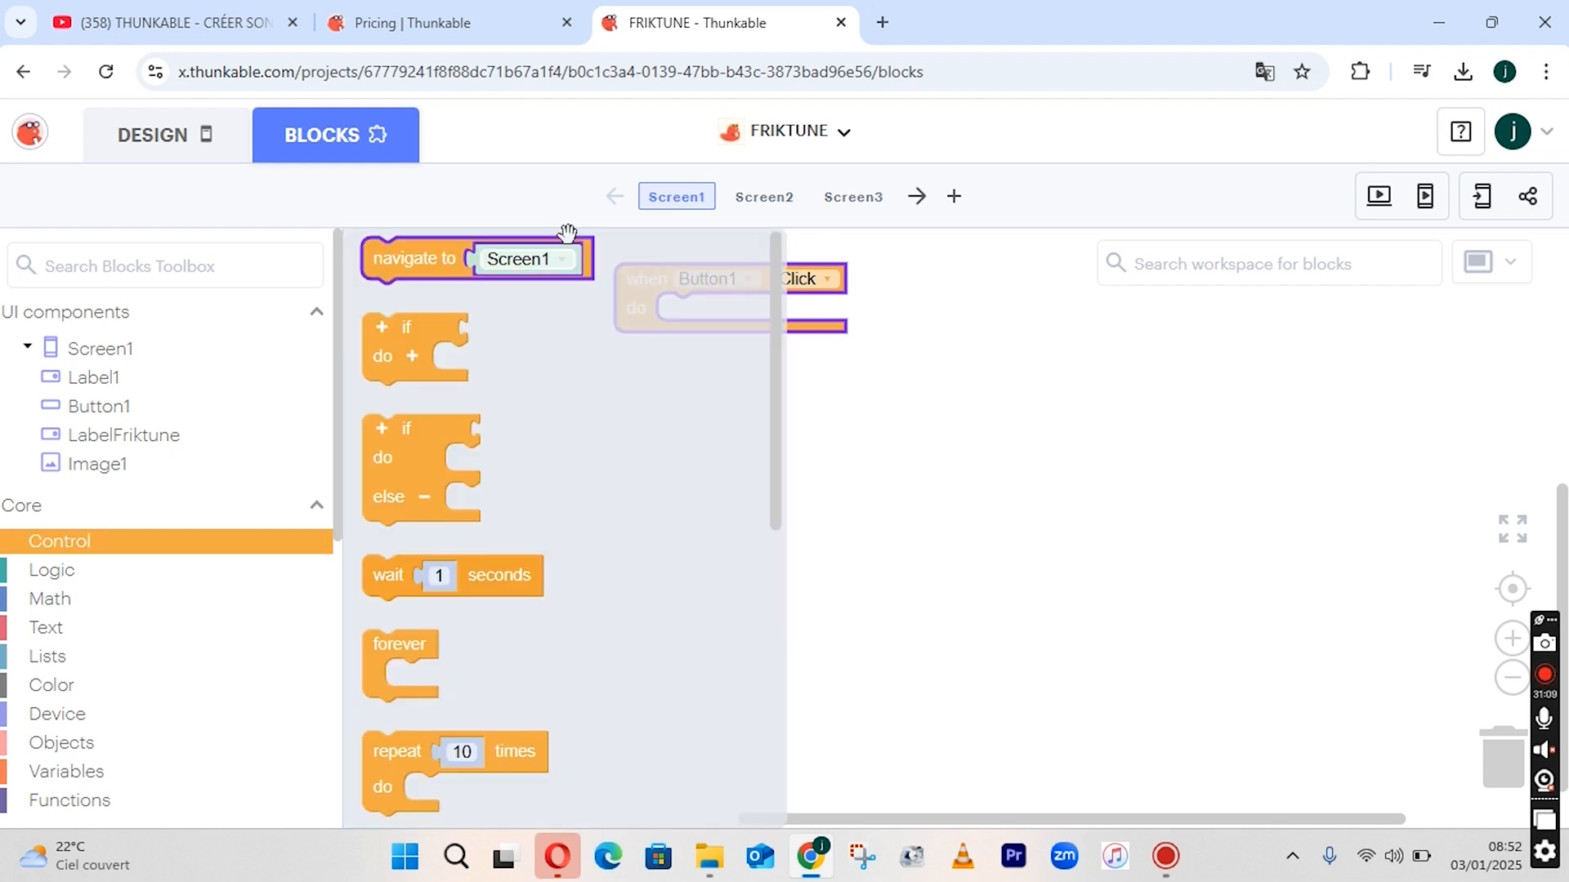
{"action": "left_click", "coordinate": [429, 263]}
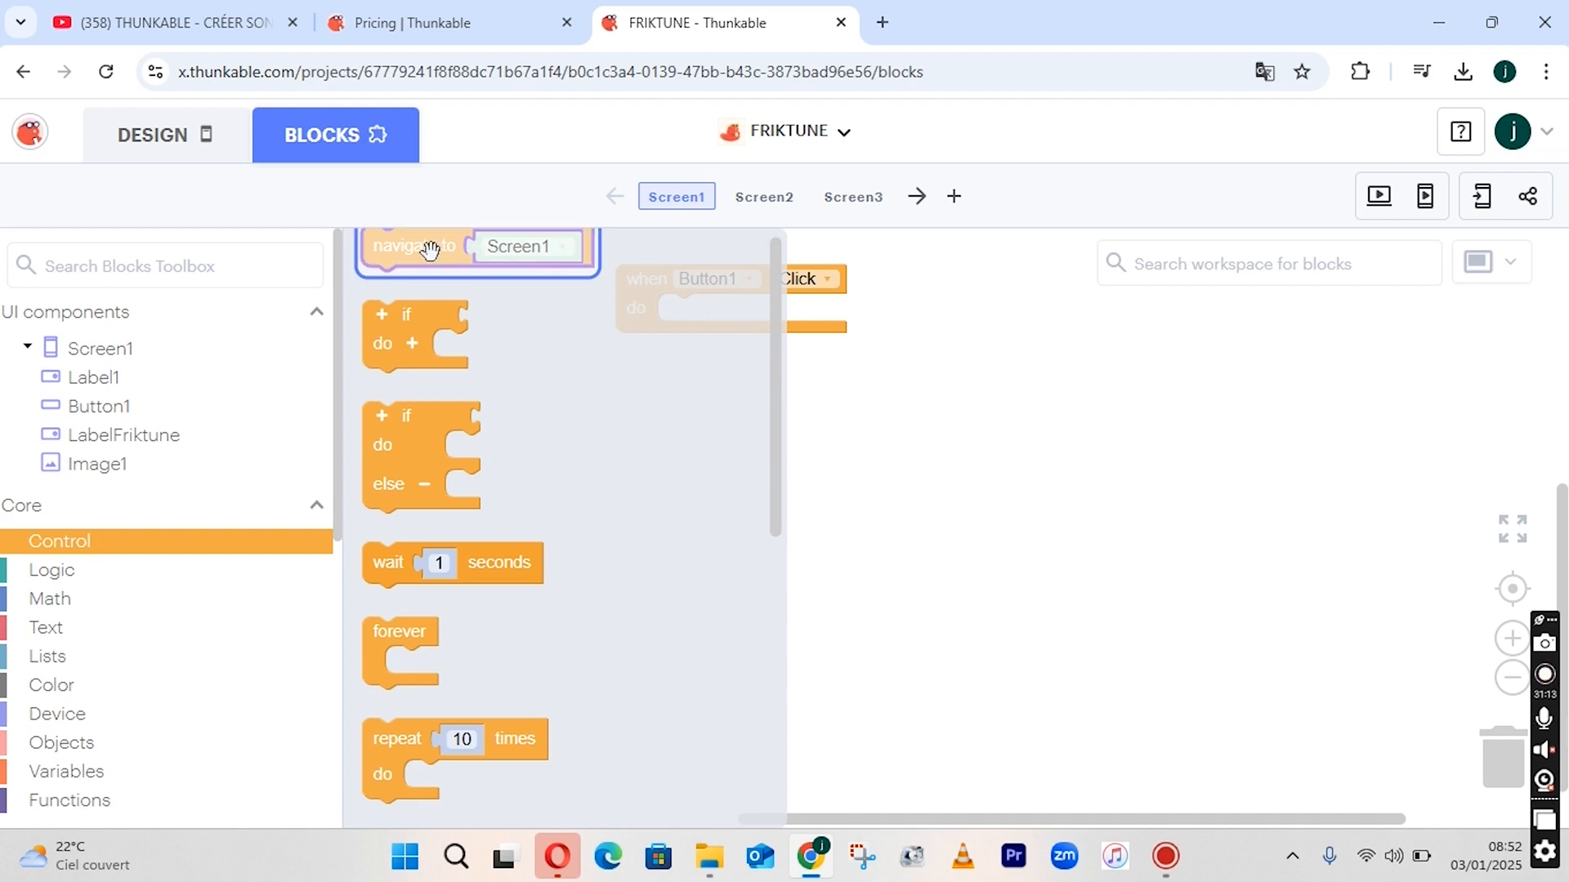
{"action": "left_click_drag", "start_coordinate": [427, 249], "coordinate": [726, 322]}
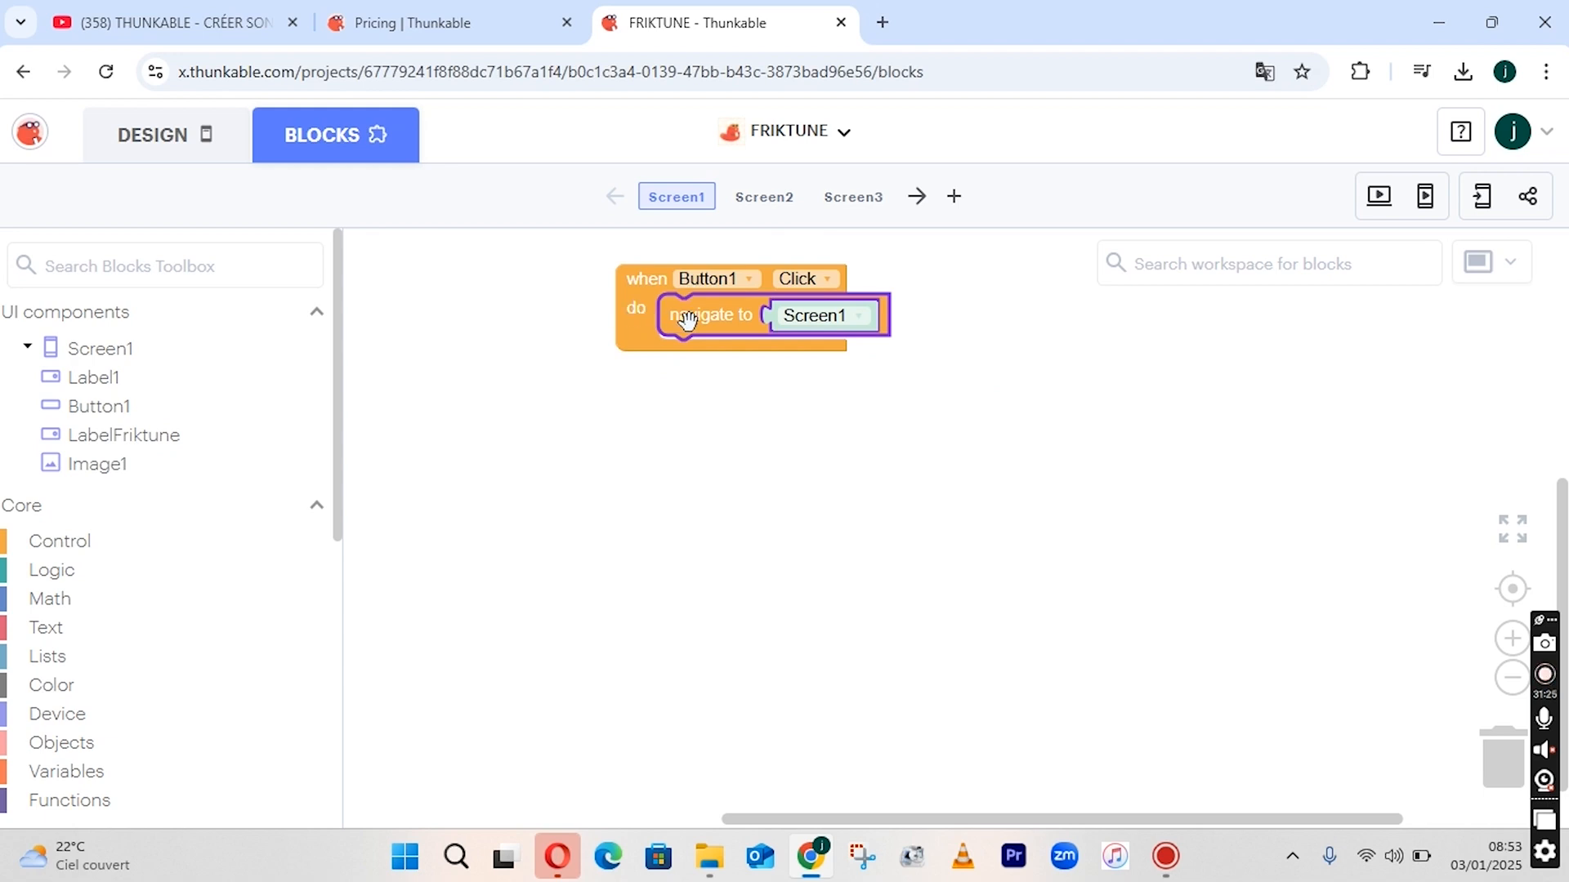
{"action": "left_click", "coordinate": [840, 317]}
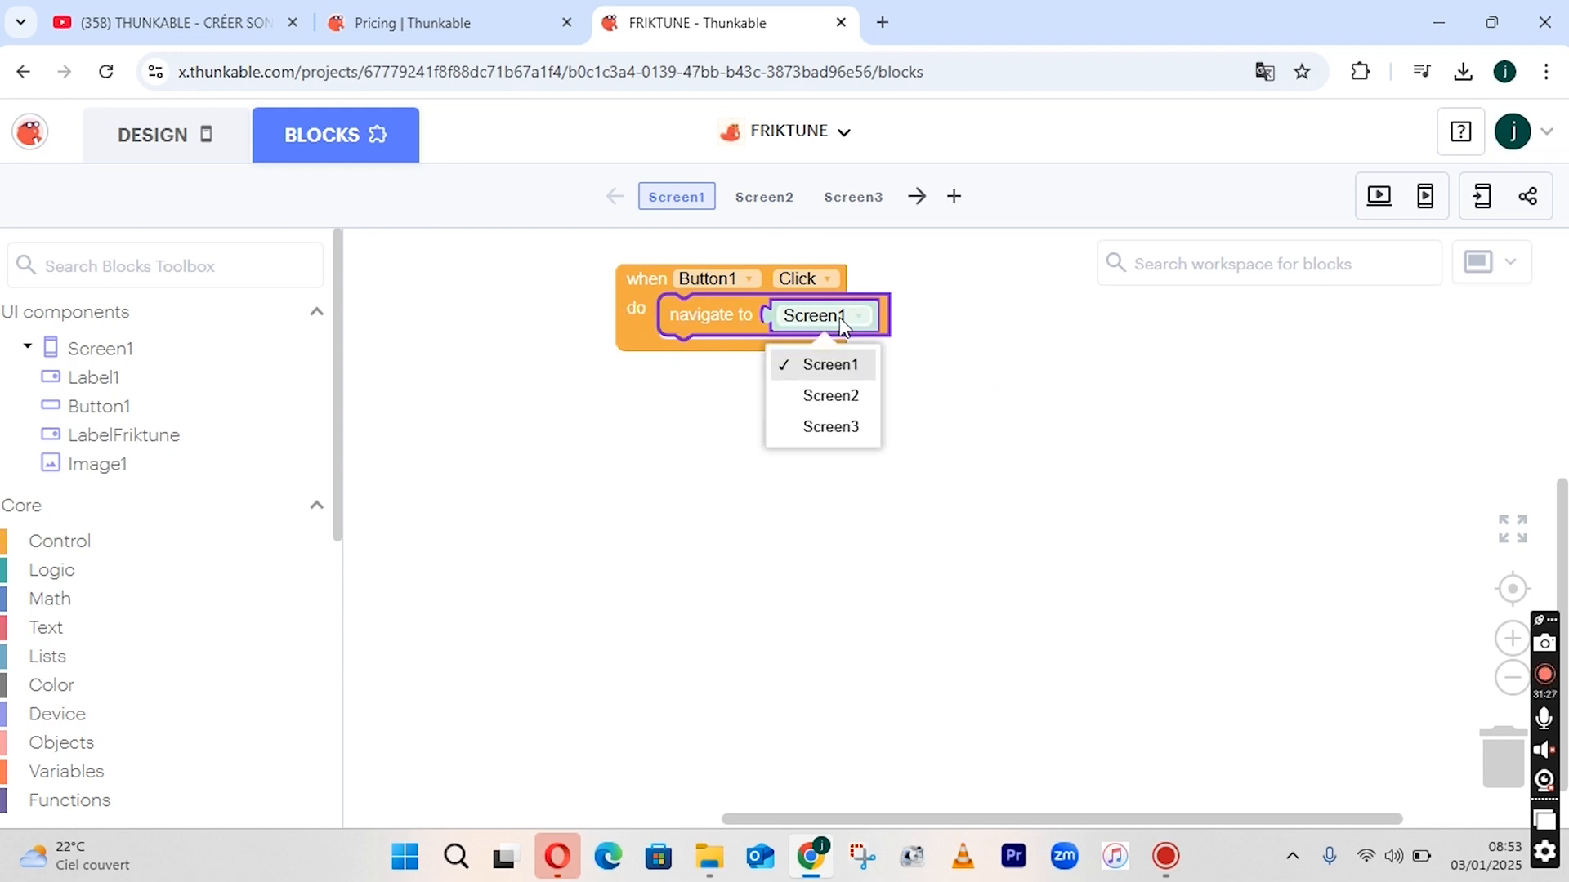
{"action": "left_click", "coordinate": [832, 397]}
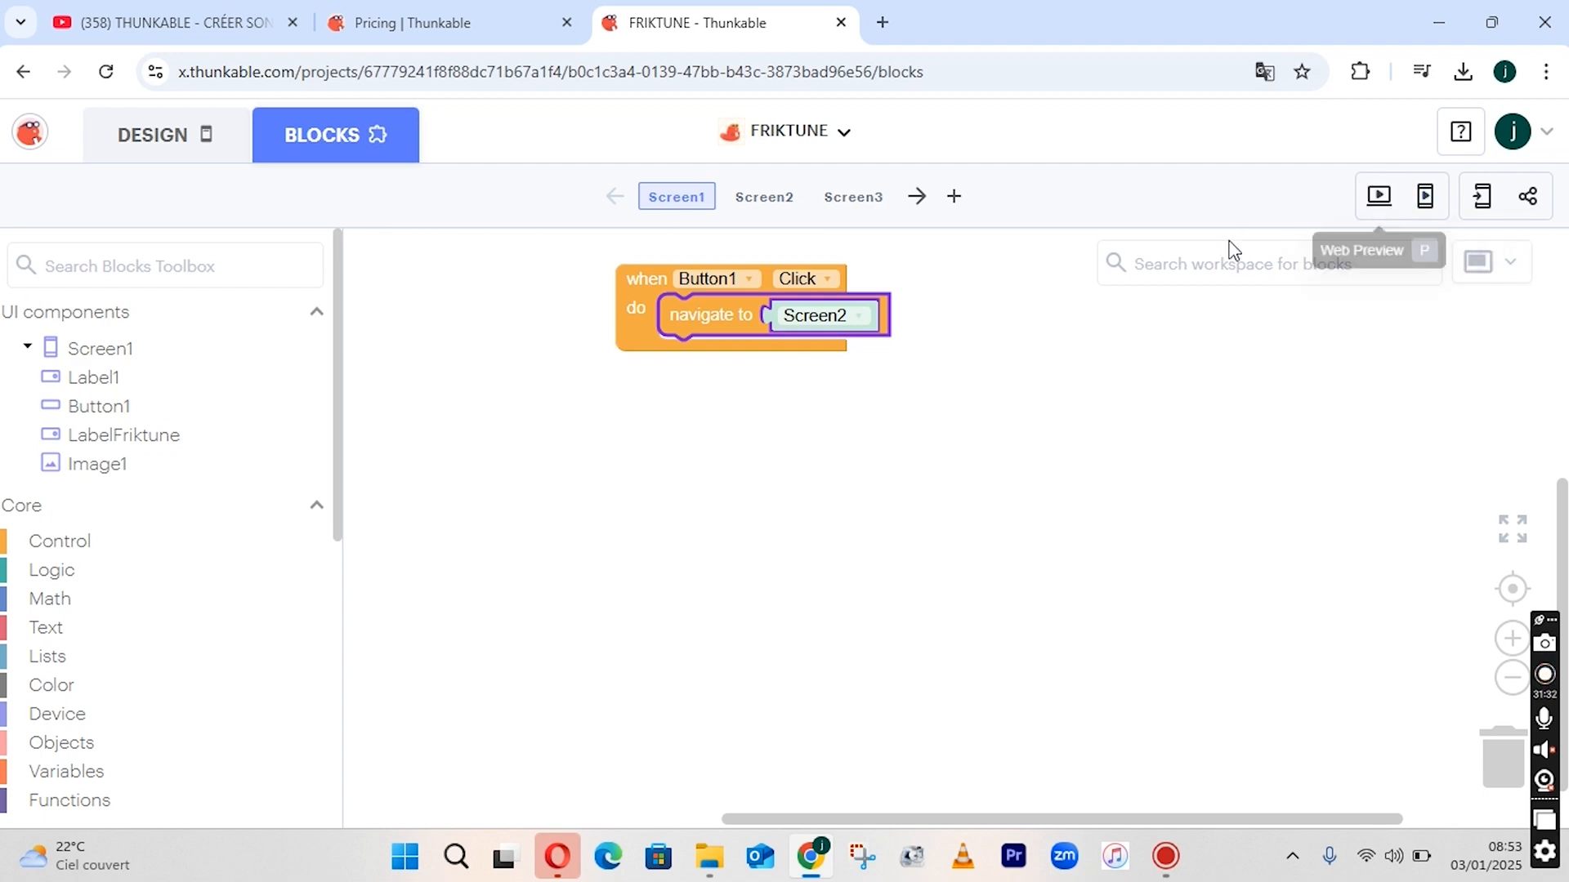
Preview the app on the web, test the Commencer button's navigation, and try selecting the username and password fields.
{"action": "left_click", "coordinate": [1381, 199]}
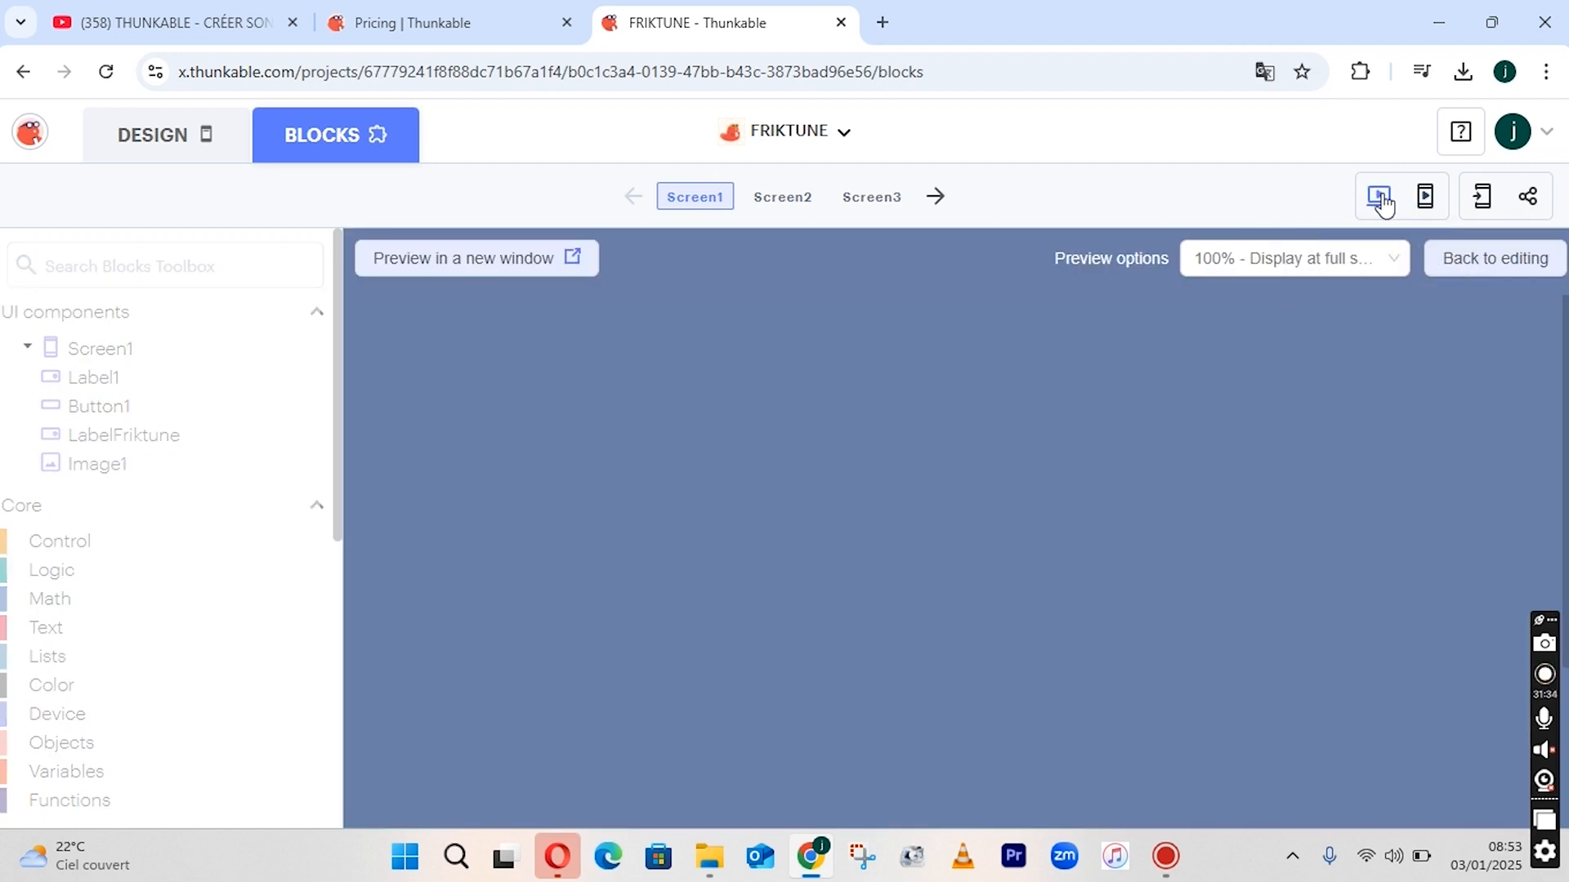
{"action": "scroll", "coordinate": [1556, 539], "scroll_direction": "down", "scroll_amount": 3}
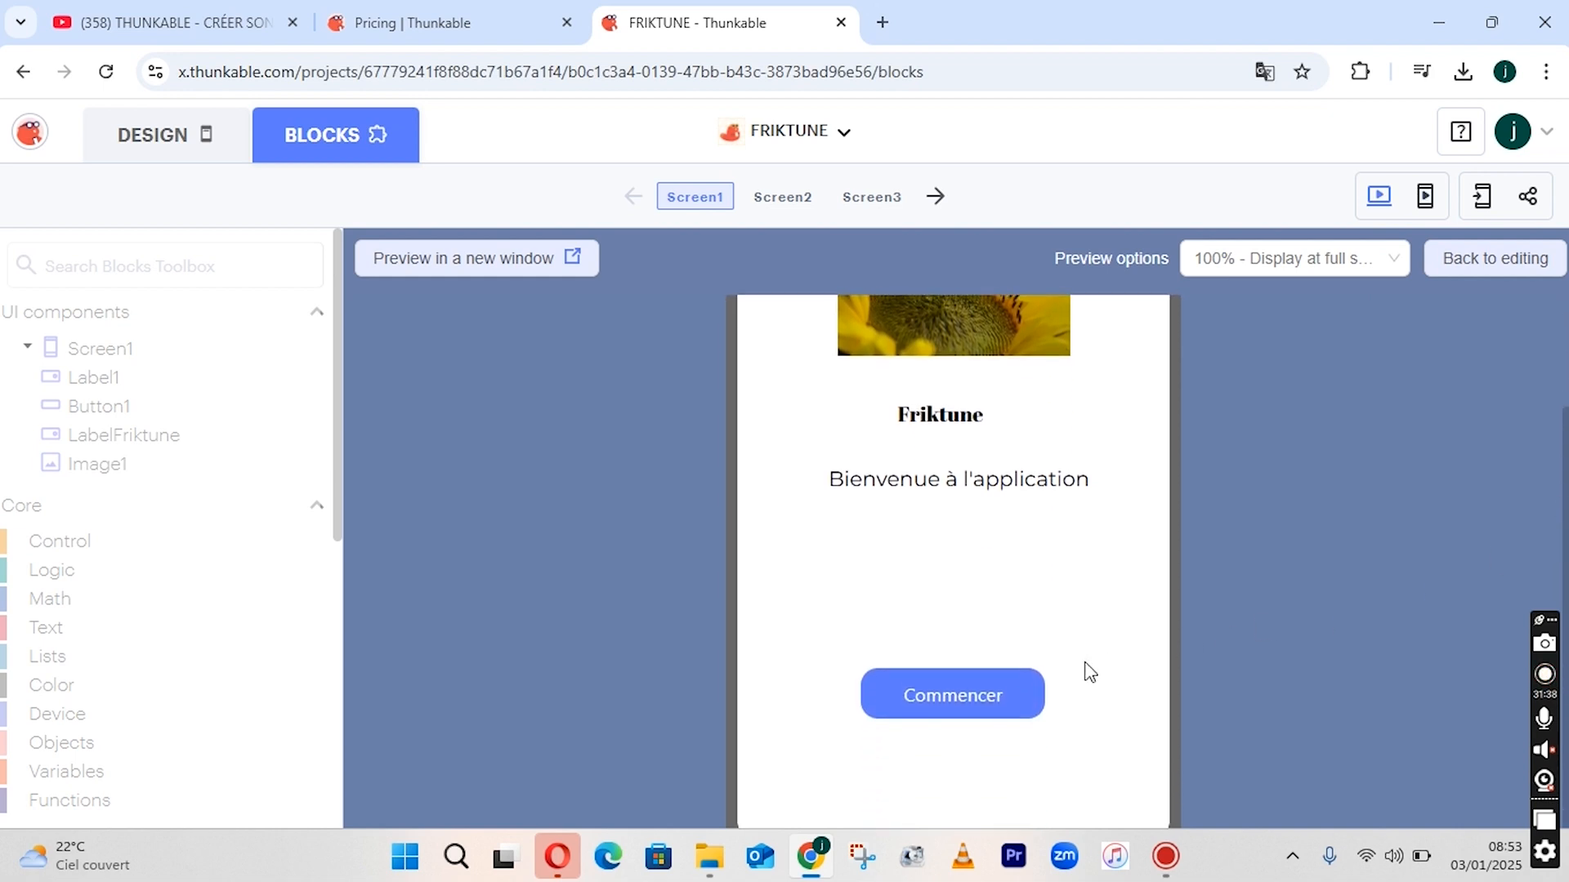
{"action": "left_click", "coordinate": [970, 700]}
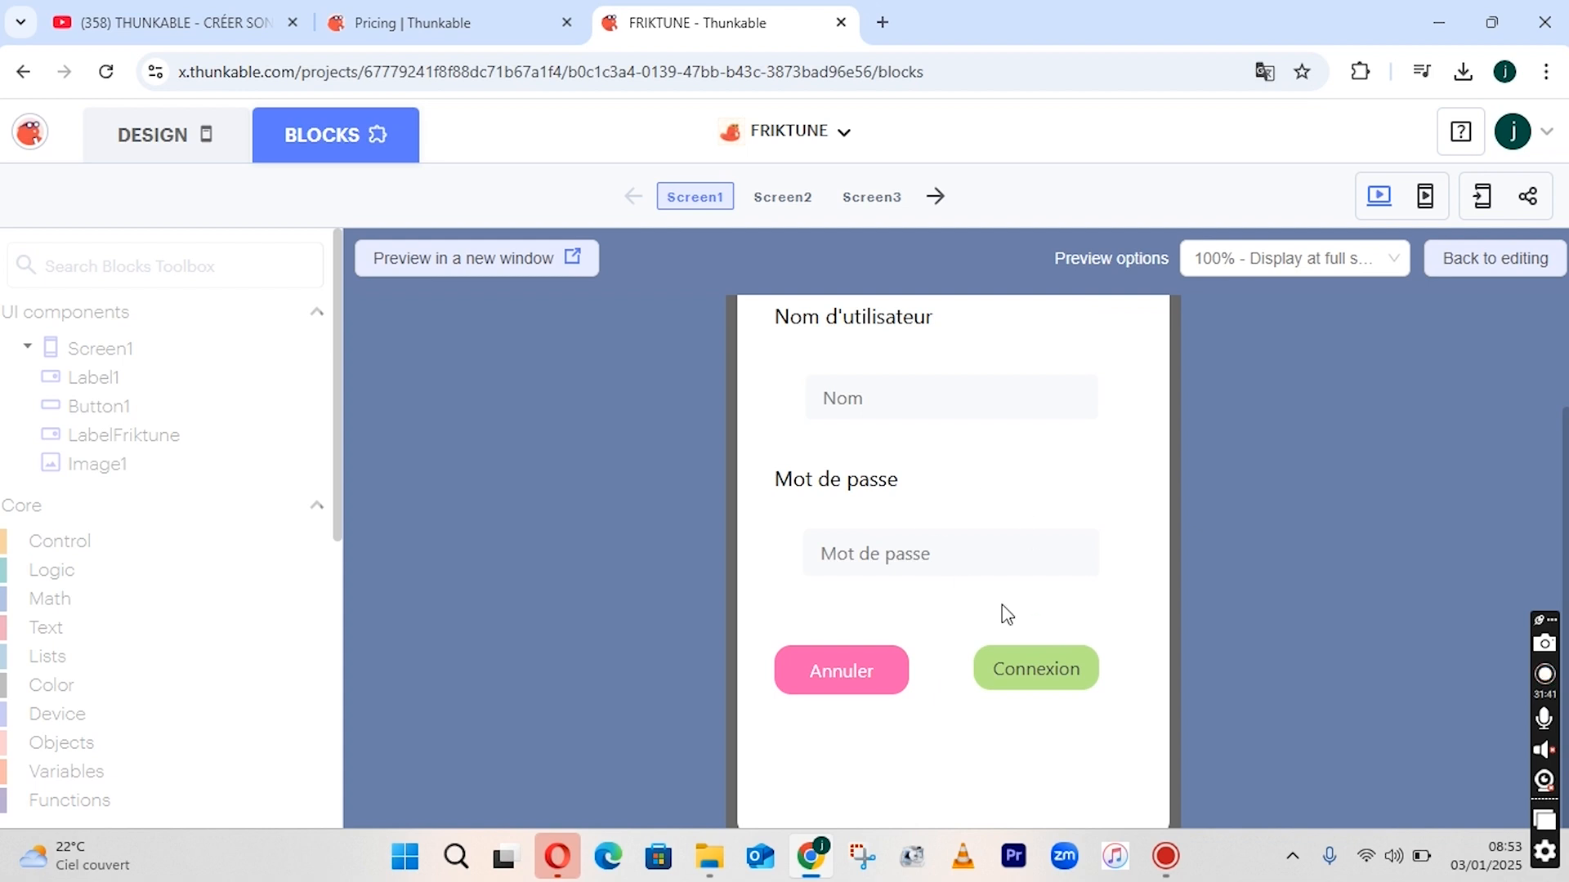
{"action": "left_click_drag", "start_coordinate": [1565, 497], "coordinate": [1567, 455]}
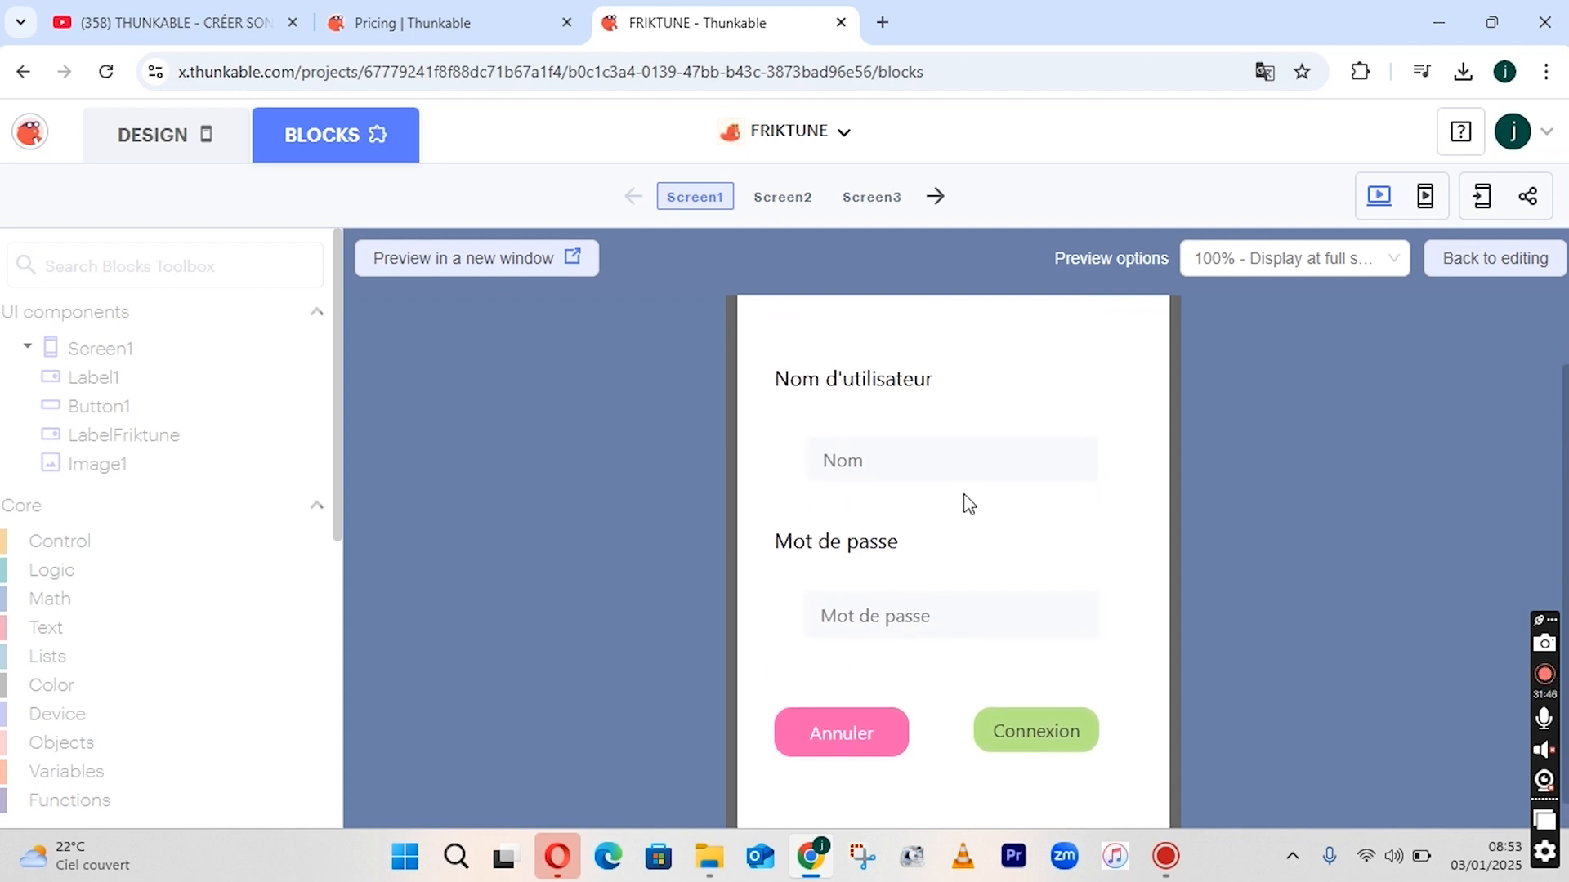
{"action": "left_click", "coordinate": [886, 461]}
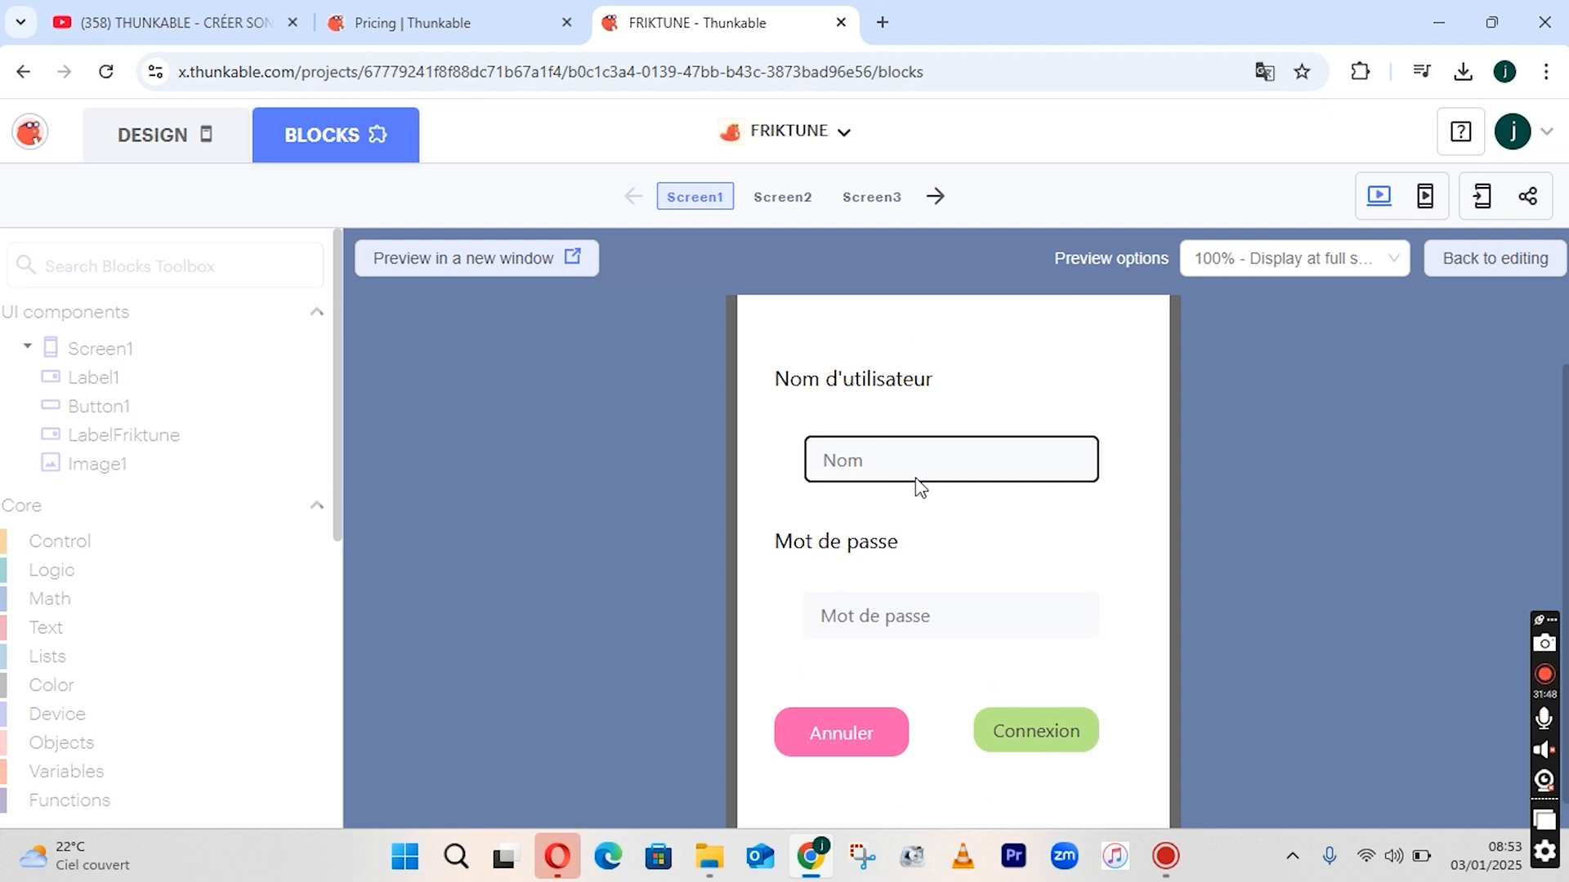
{"action": "left_click", "coordinate": [849, 614]}
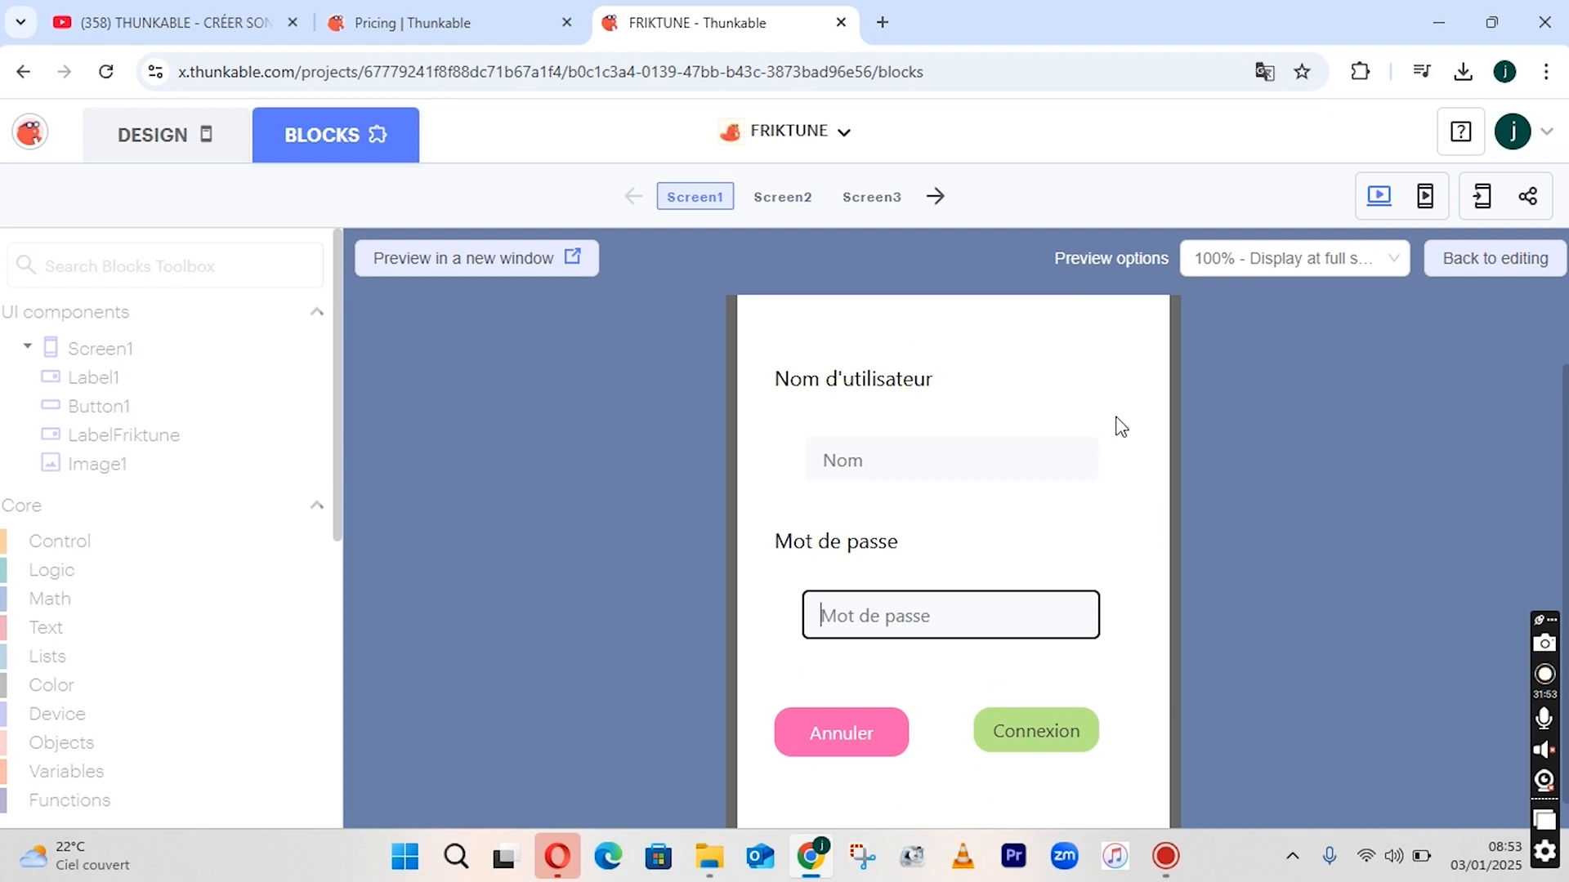
Preview Screen3 with its loading icon and return to editing.
{"action": "left_click", "coordinate": [871, 200]}
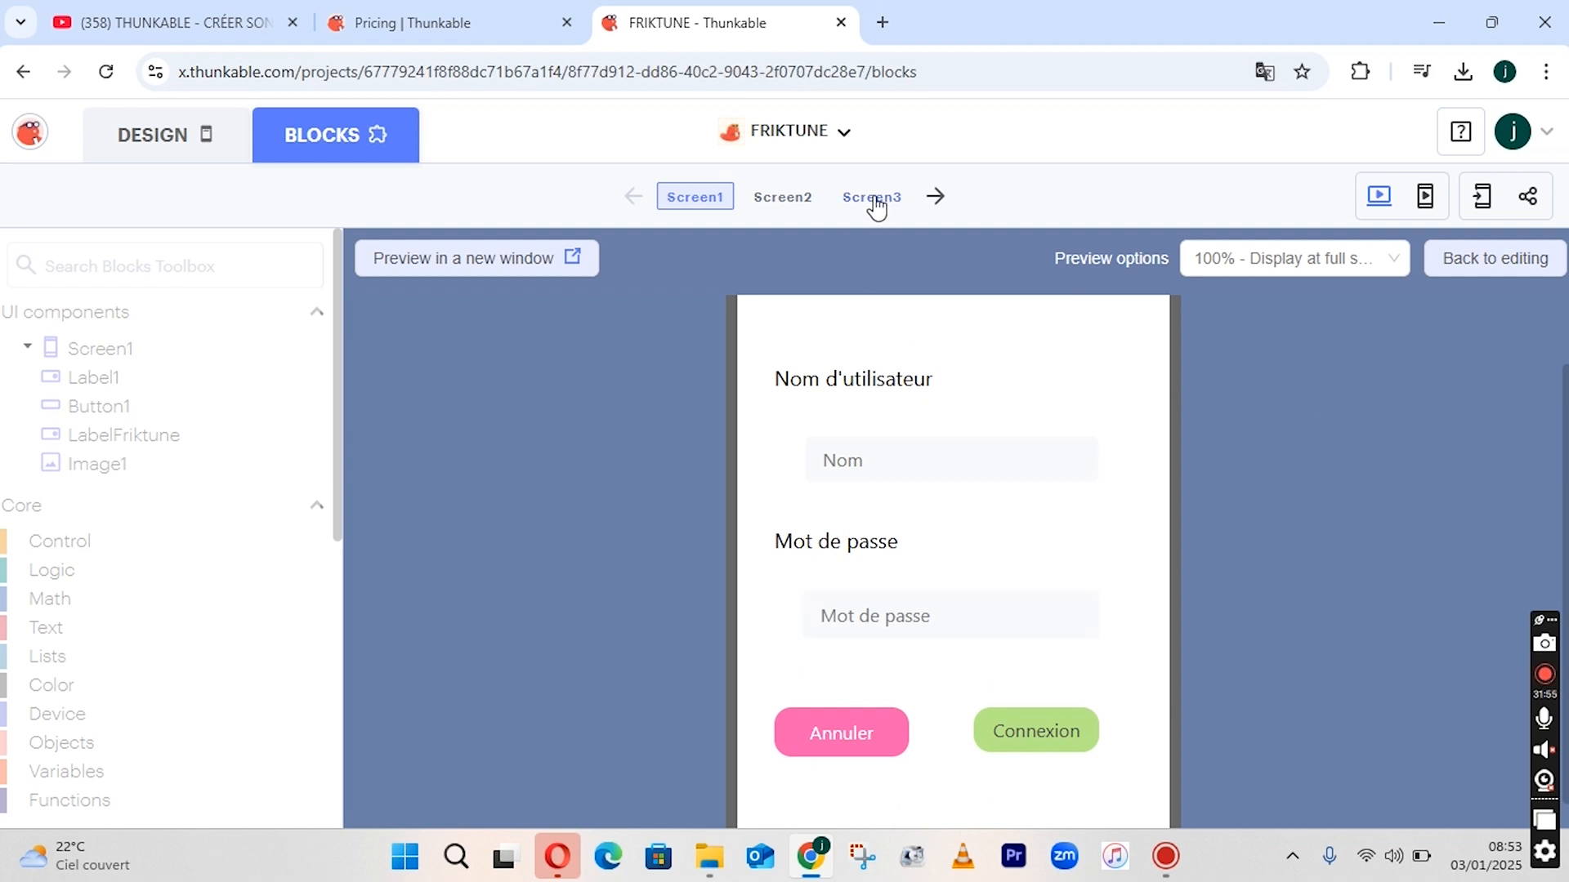
{"action": "left_click_drag", "start_coordinate": [1565, 377], "coordinate": [1564, 430]}
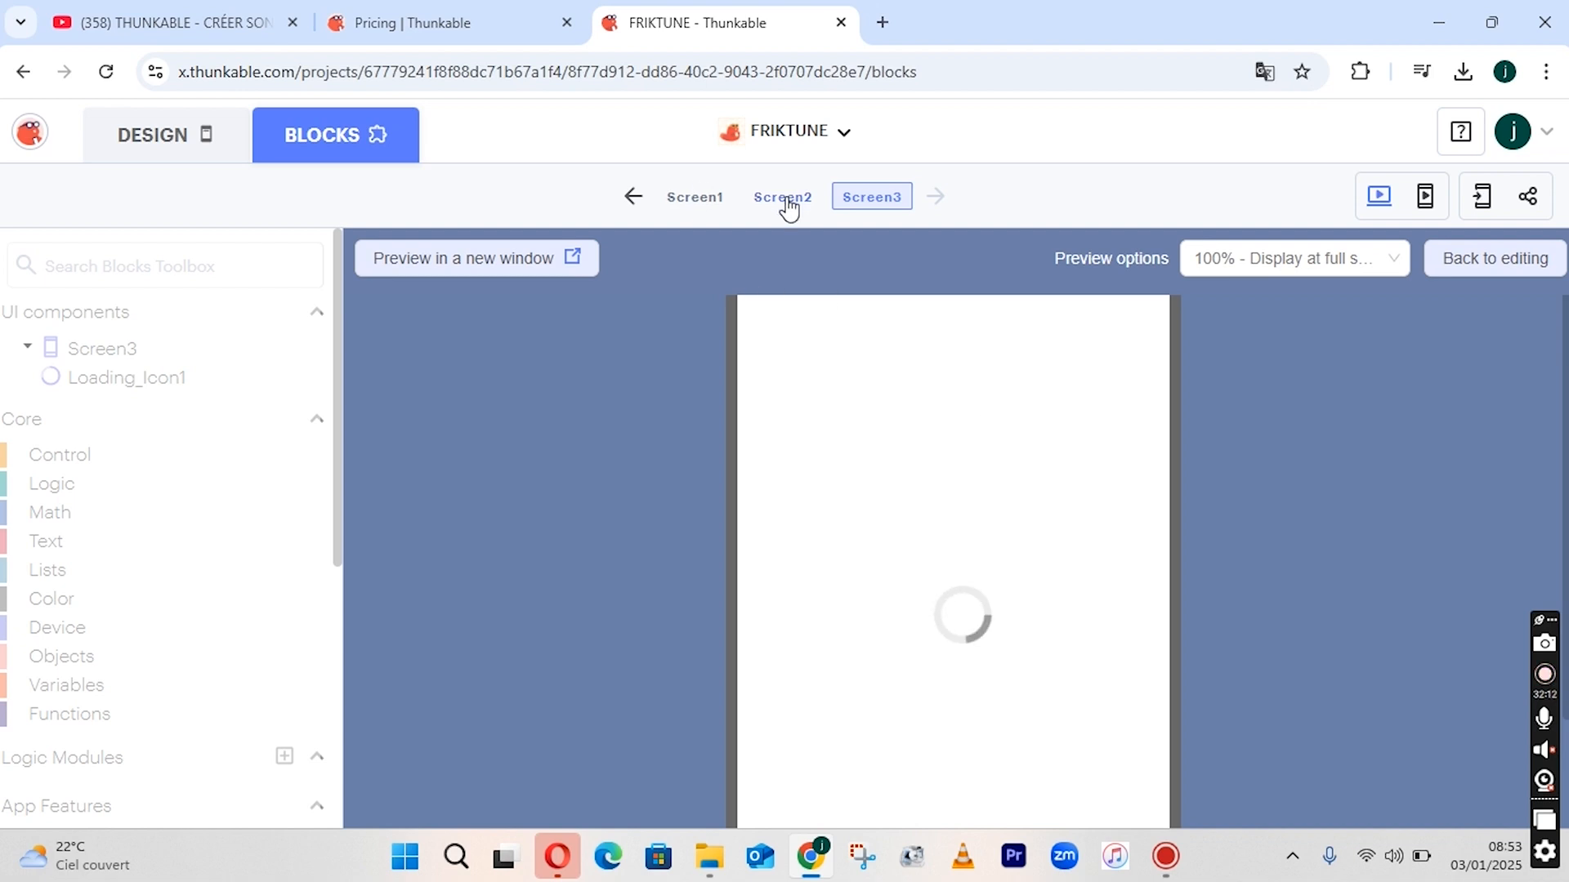
{"action": "left_click", "coordinate": [1376, 210]}
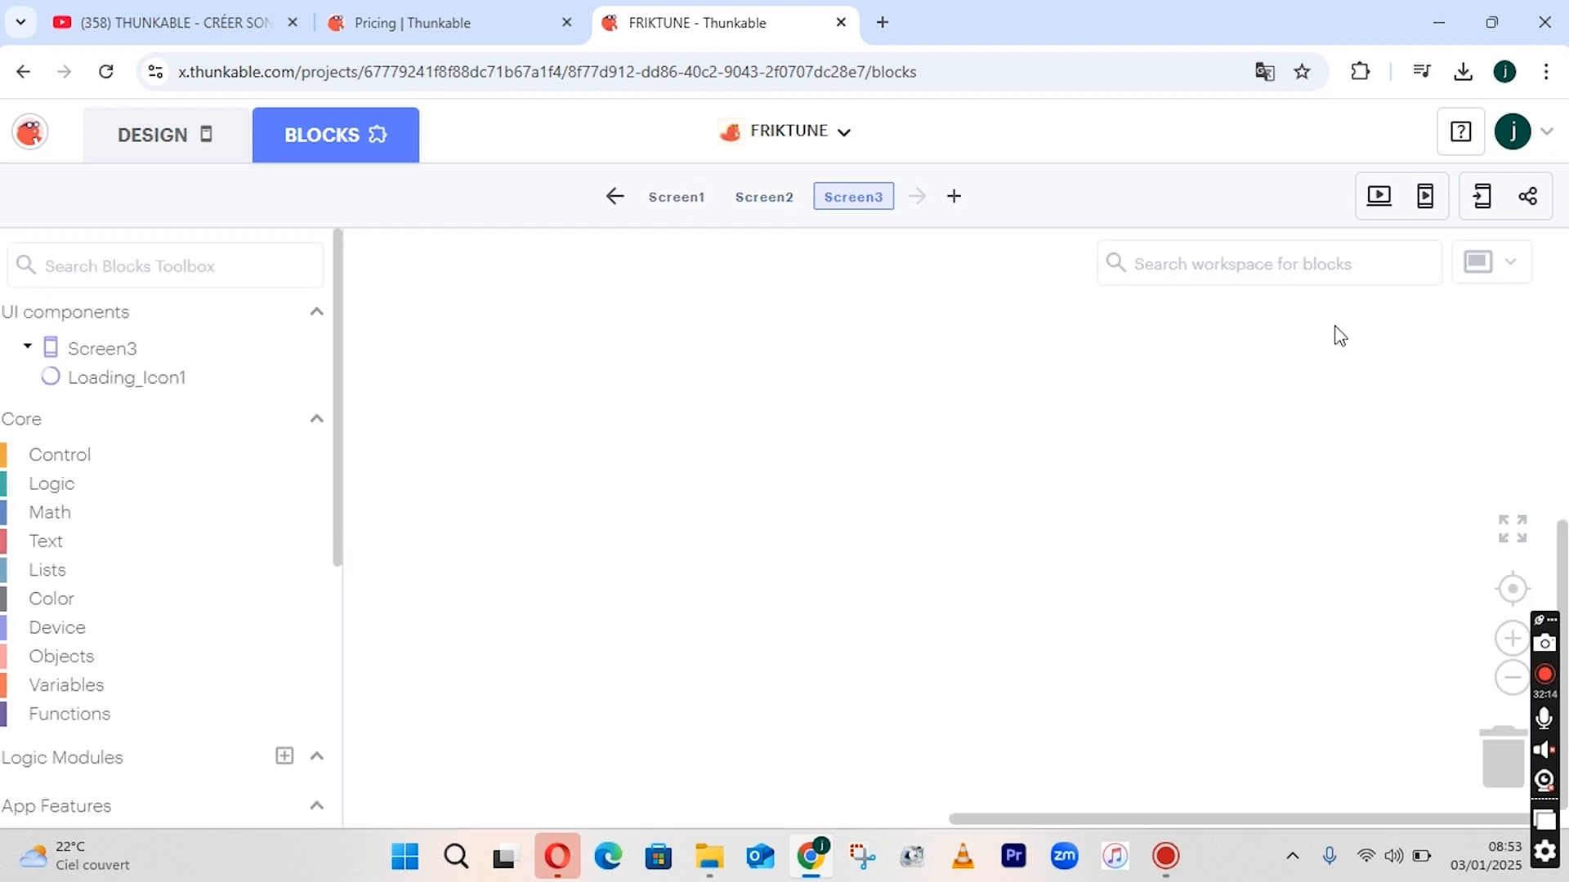
Switch to Screen2 and show its Connexion form in the design view.
{"action": "left_click_drag", "start_coordinate": [1567, 565], "coordinate": [1533, 341]}
{"action": "left_click", "coordinate": [773, 205]}
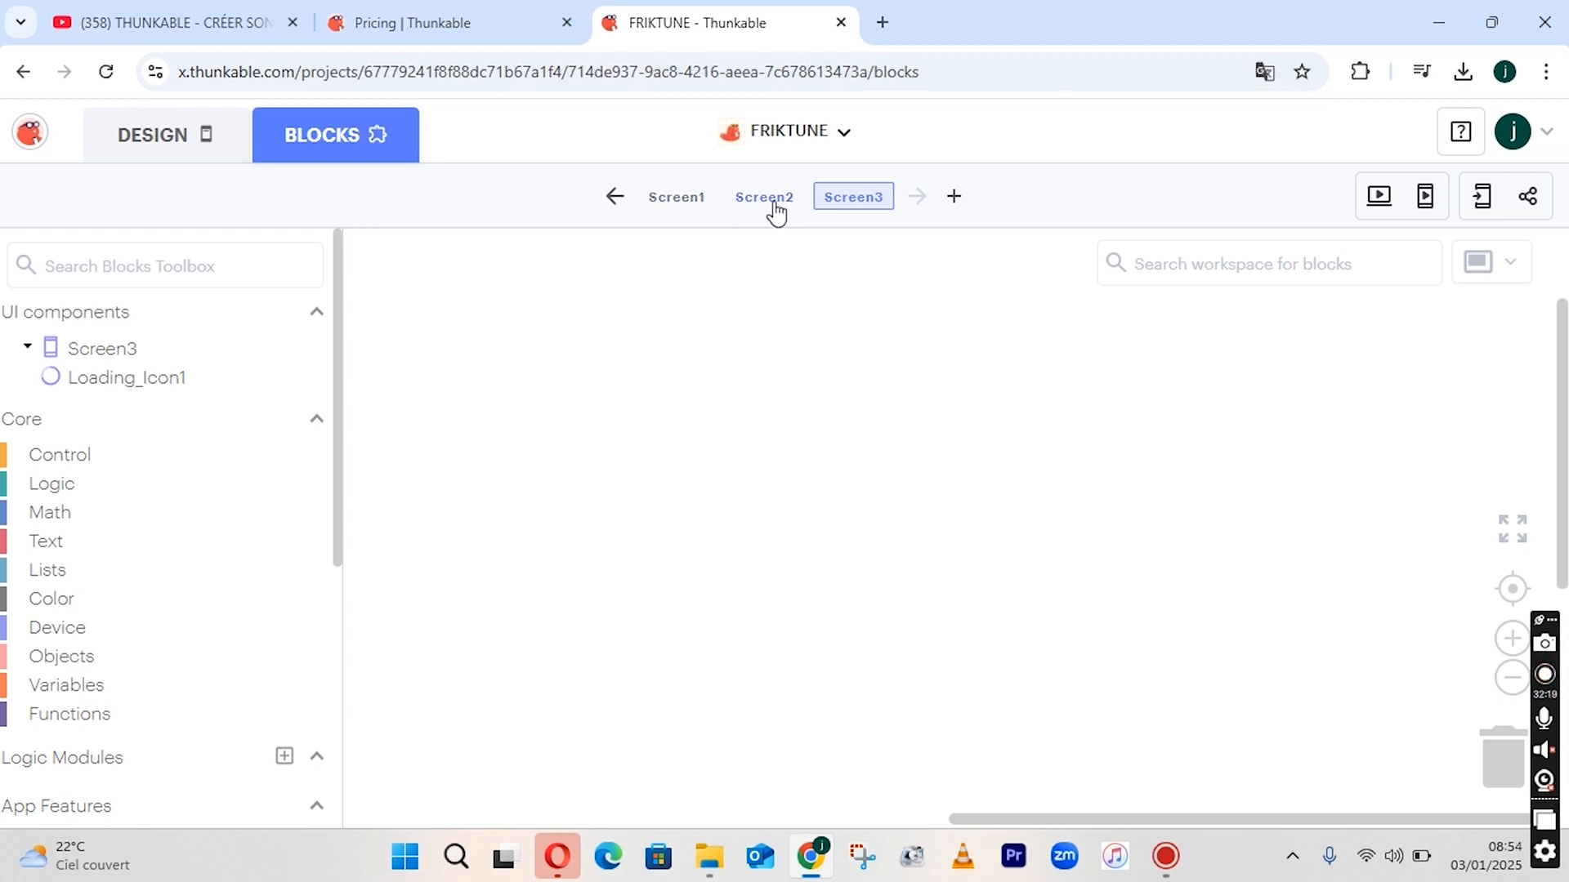
{"action": "left_click_drag", "start_coordinate": [1560, 541], "coordinate": [1558, 276]}
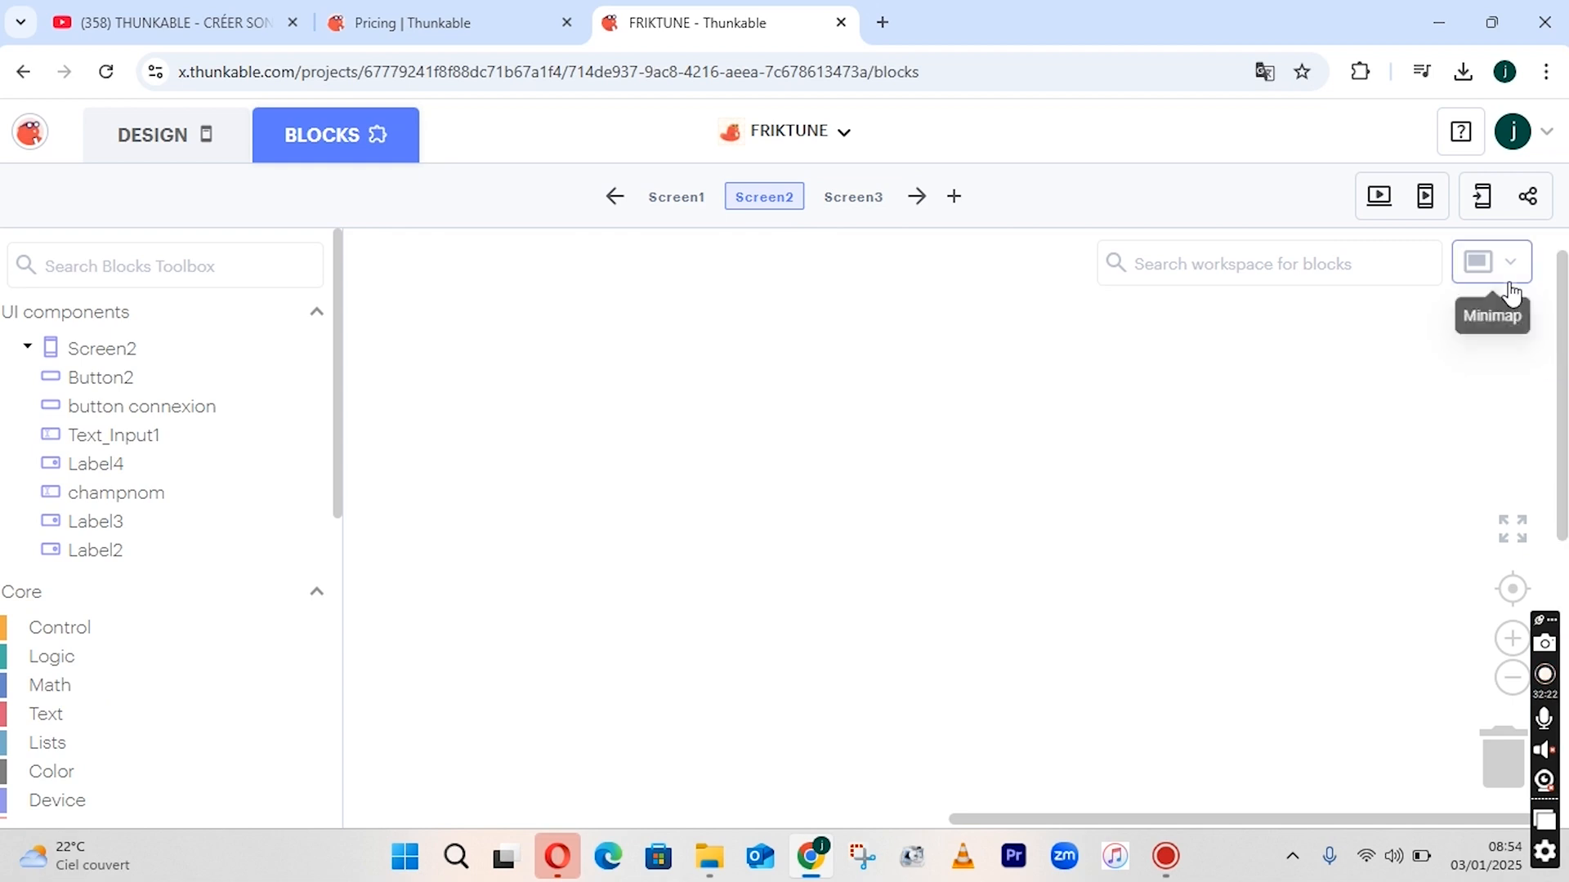
{"action": "left_click", "coordinate": [183, 147]}
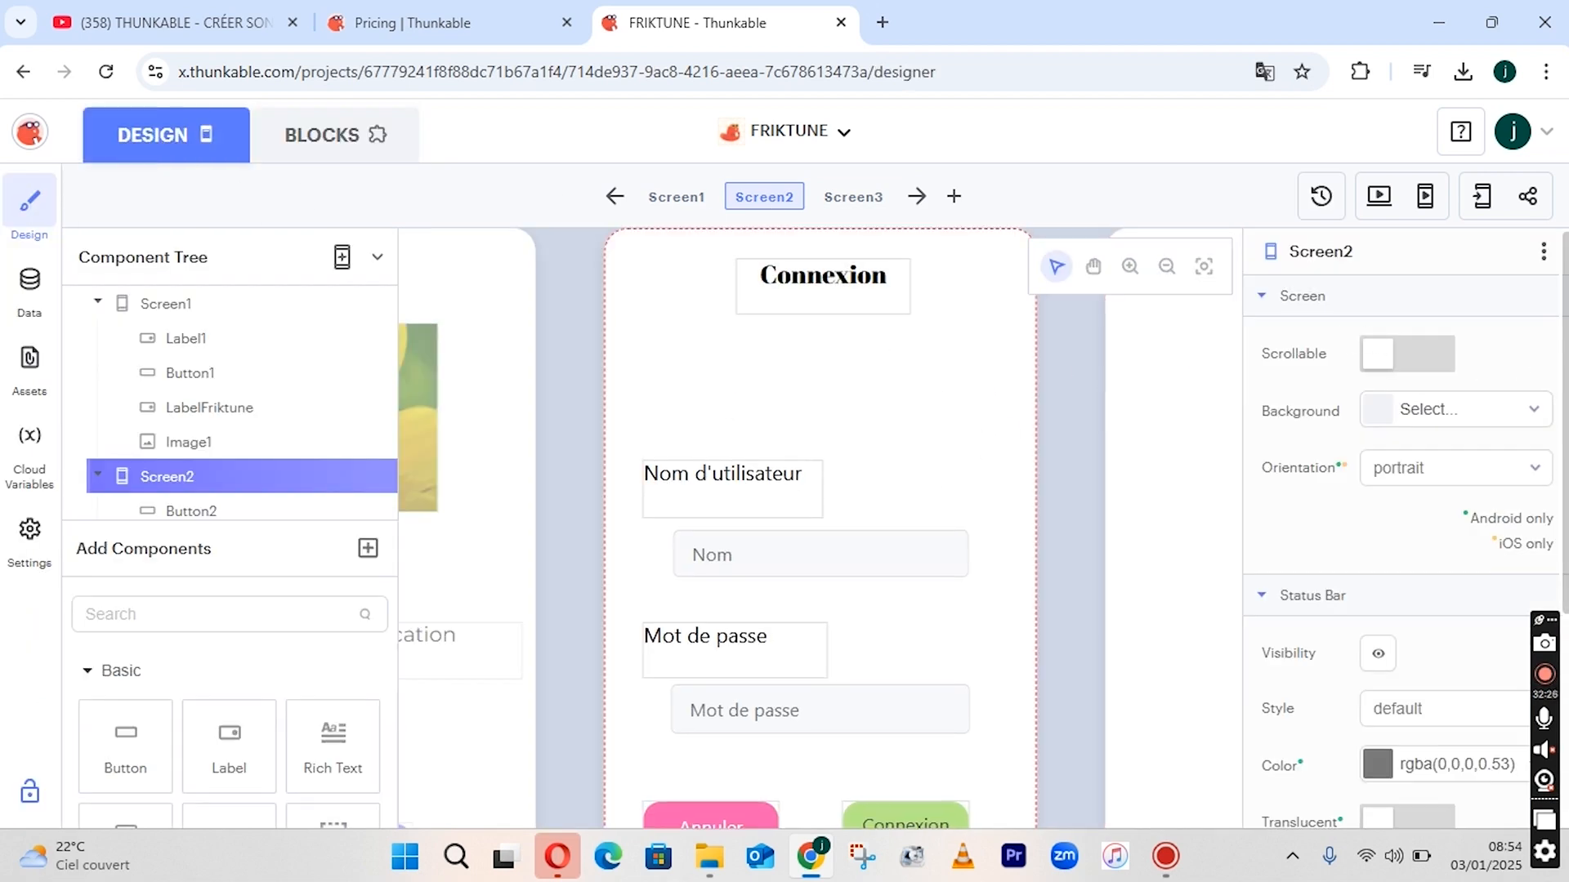
{"action": "left_click_drag", "start_coordinate": [1565, 363], "coordinate": [1566, 443]}
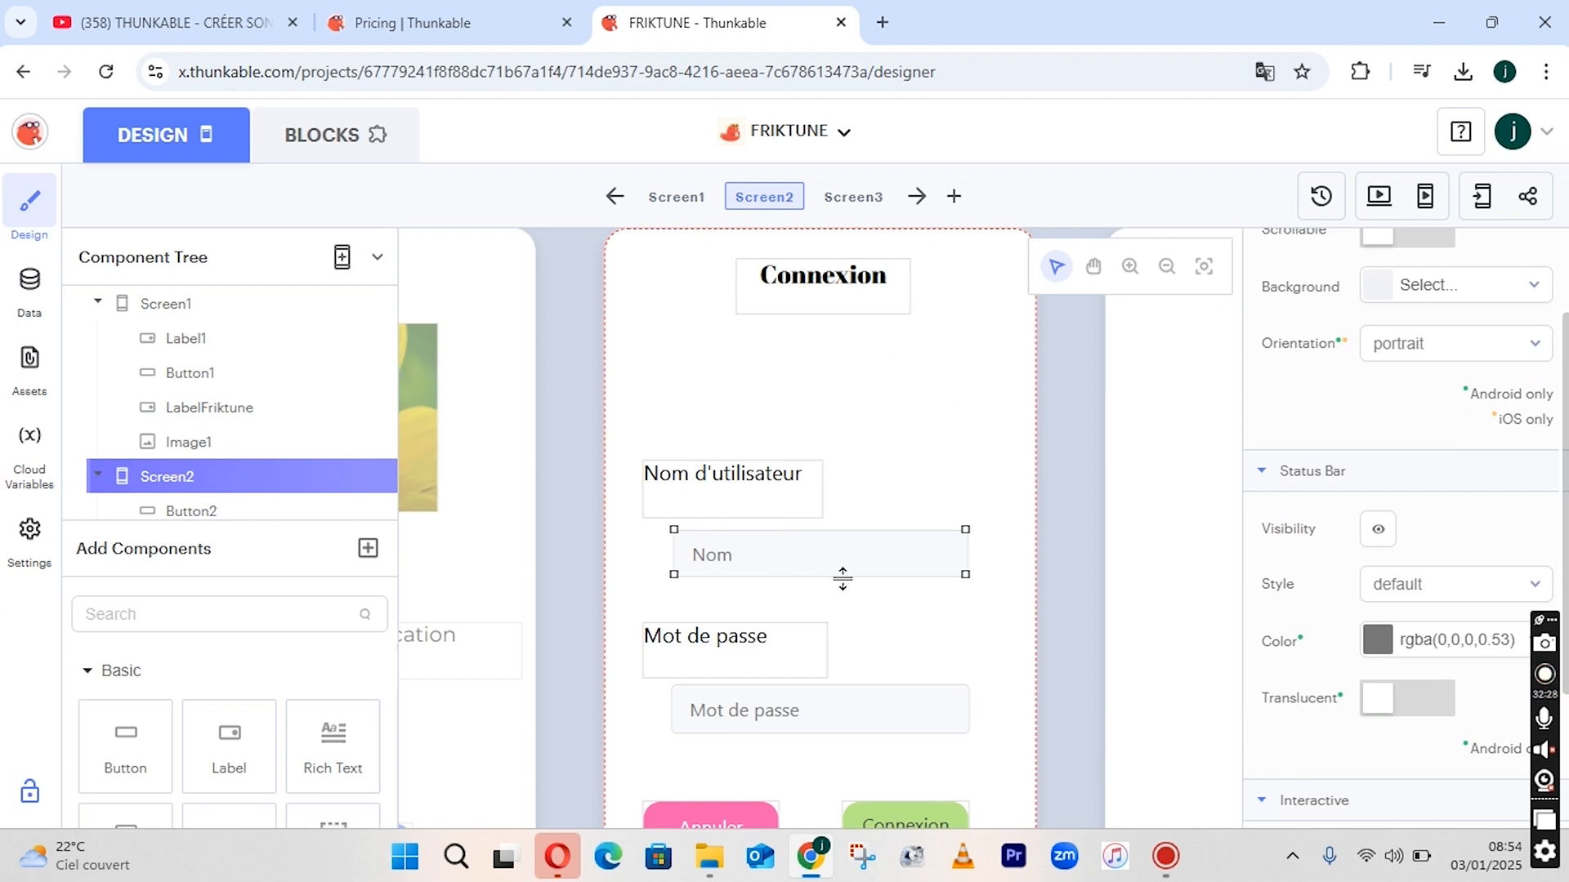